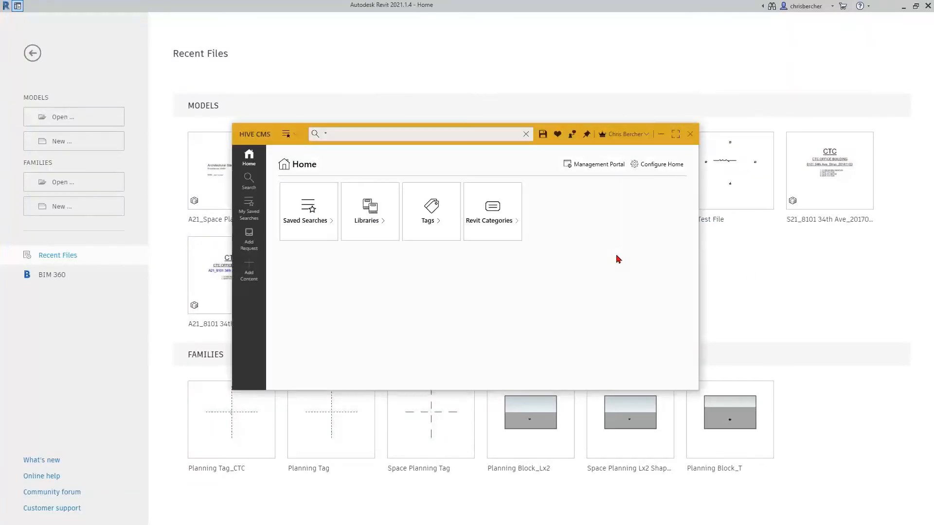
- Open A20_Starter Project_Detach and Saveas.rvt from the !Templates-Company saved search as a detached model, accepting the opened worksets
left_click(295, 134)
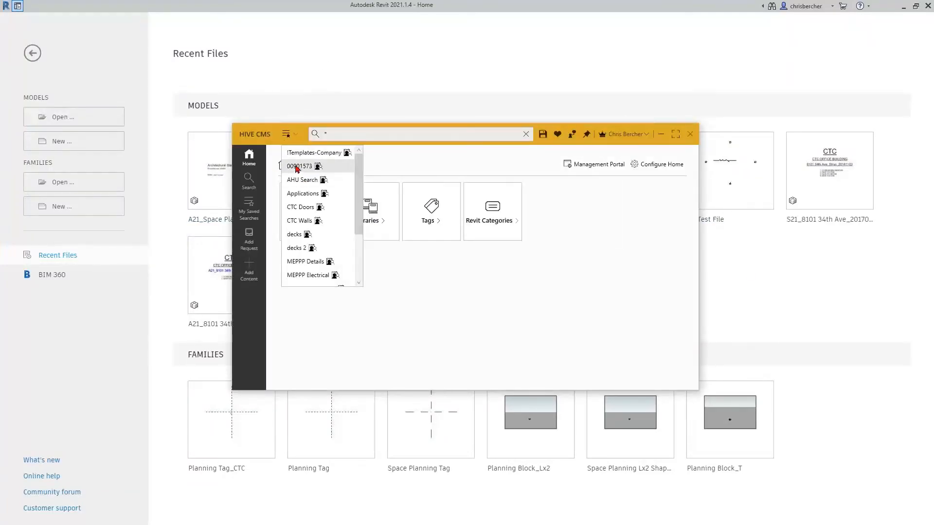
left_click(312, 153)
double_click(342, 375)
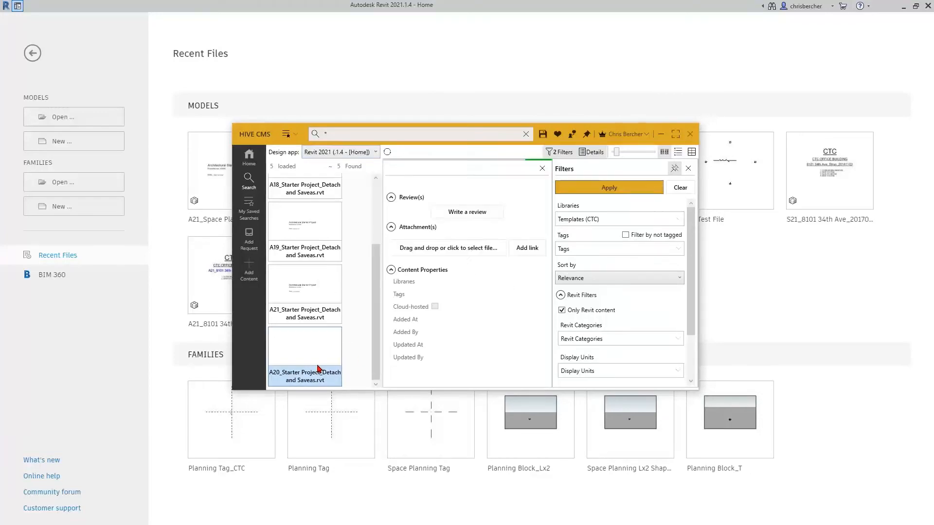
left_click(549, 325)
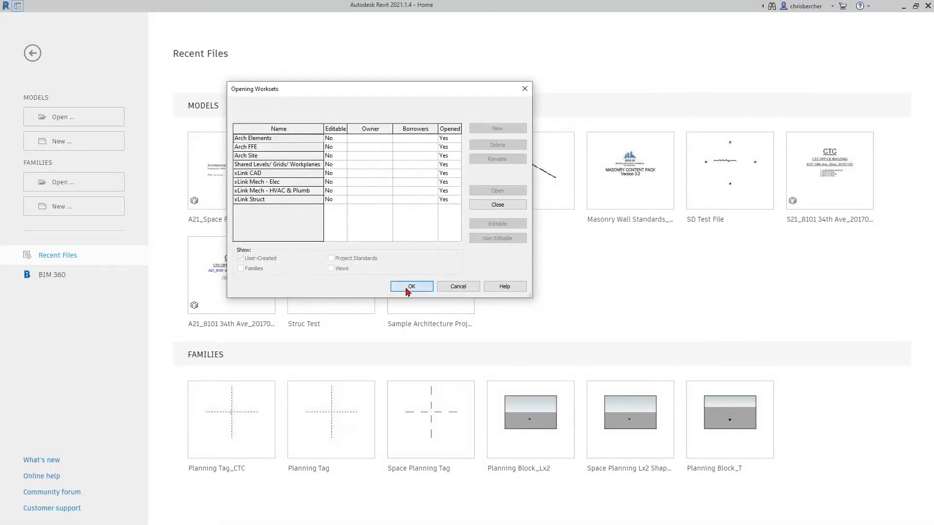
left_click(398, 285)
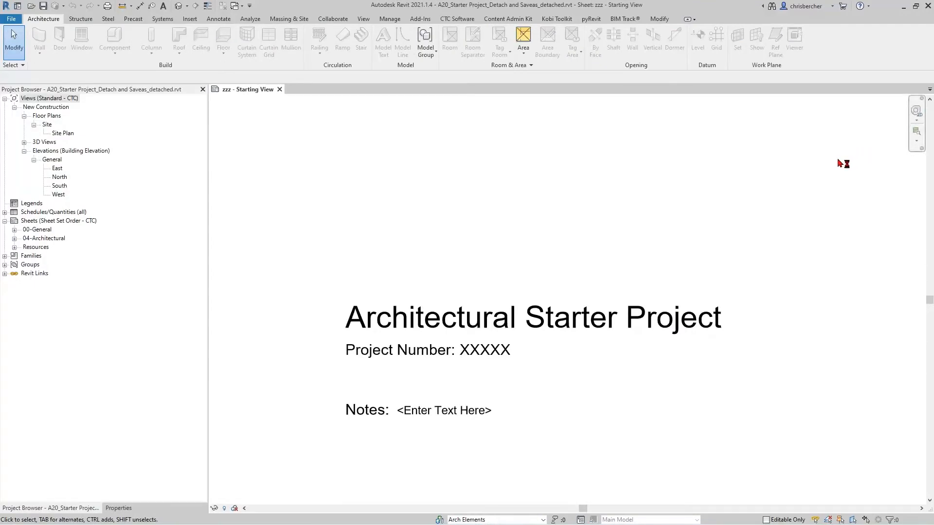
- In View Creator's plan setup, select Main Level and Second Level, the Floor Plan - General and Floor Plan - Presentation templates, and the New Construction phase
left_click(457, 18)
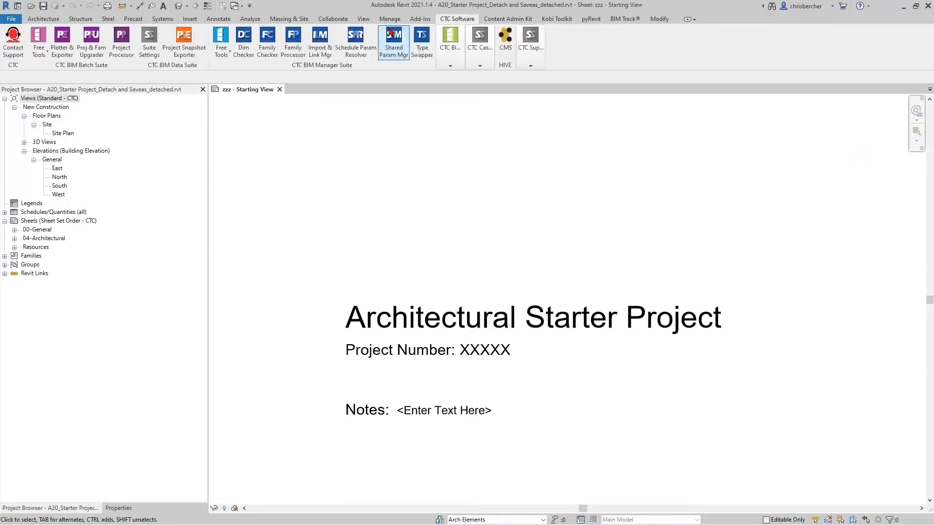
mouse_move(455, 41)
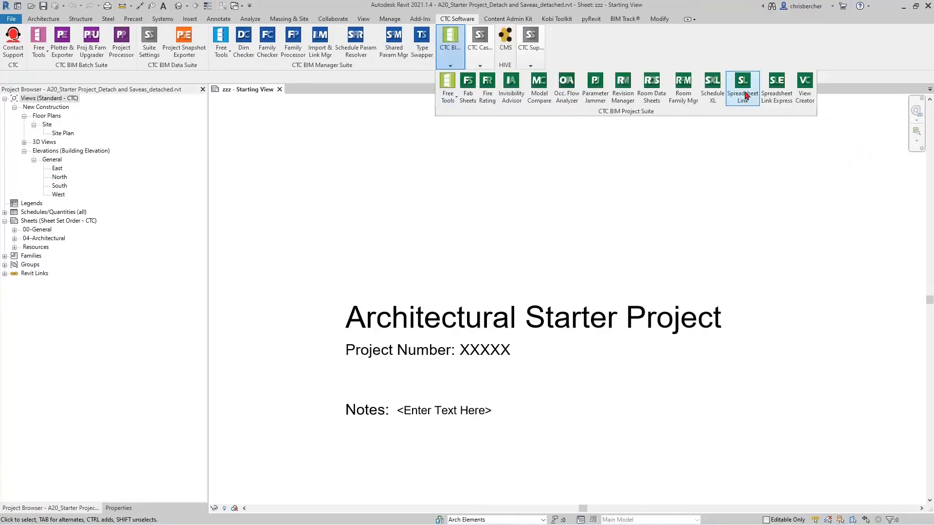
left_click(798, 95)
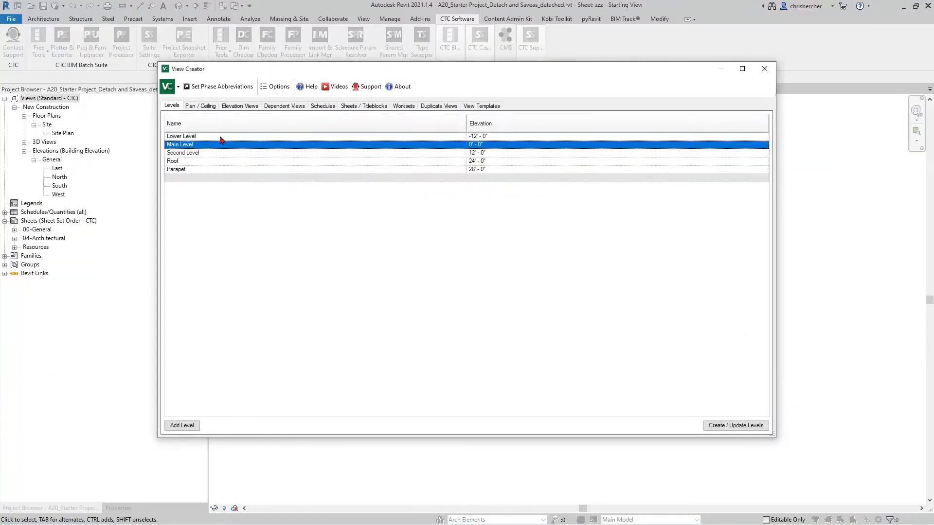
left_click(199, 105)
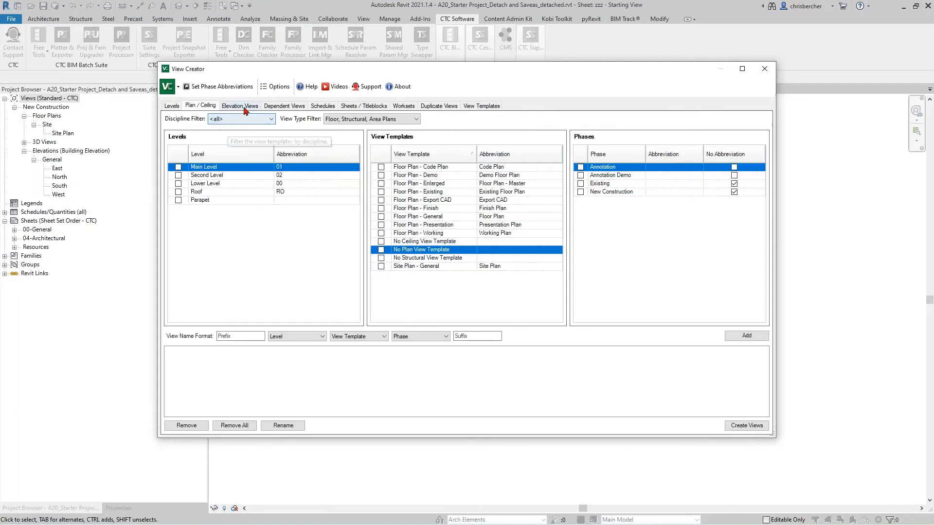
left_click(178, 167)
left_click(178, 175)
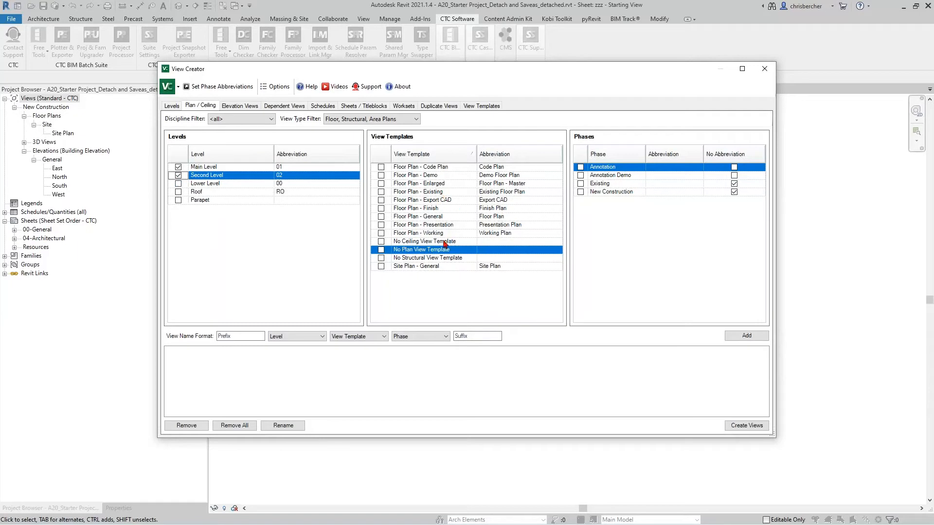
left_click(382, 225)
left_click(381, 216)
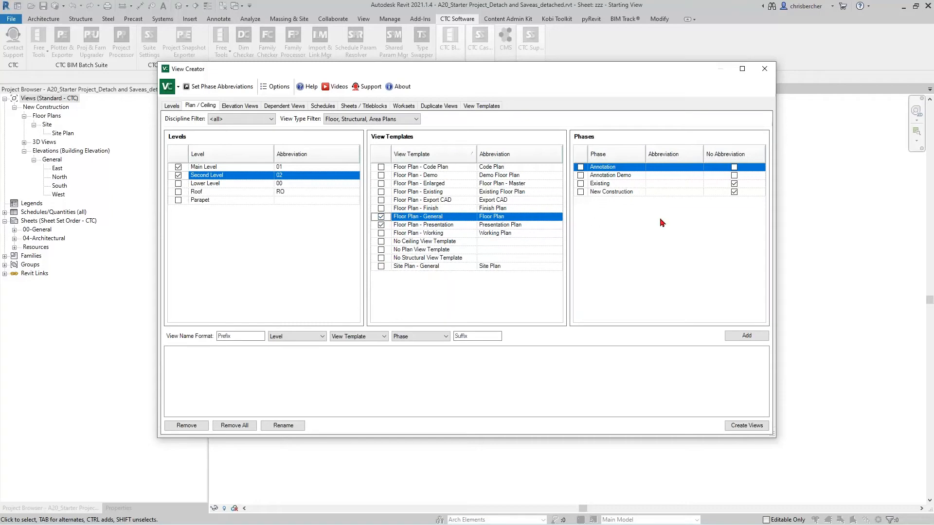
left_click(581, 192)
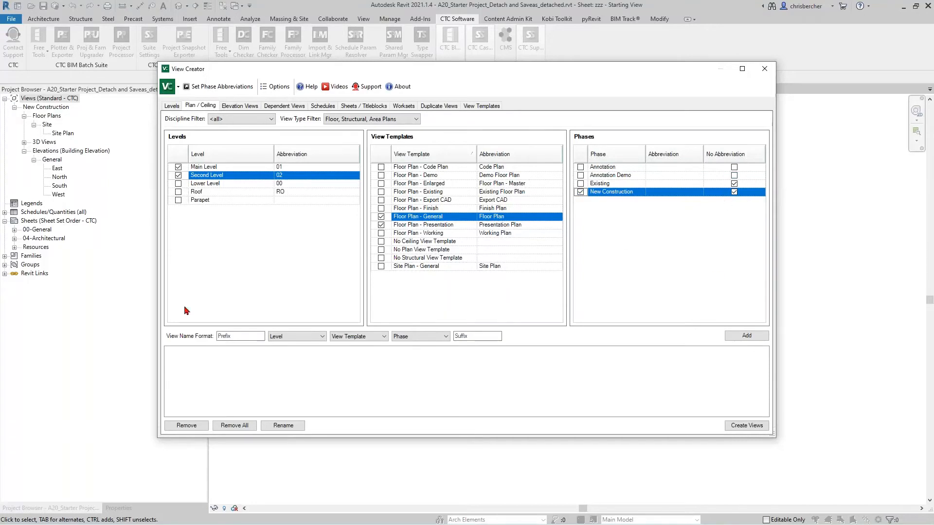
- Add the selected combinations to the list, create the floor plan and presentation plan views for both levels, and close View Creator
left_click(737, 338)
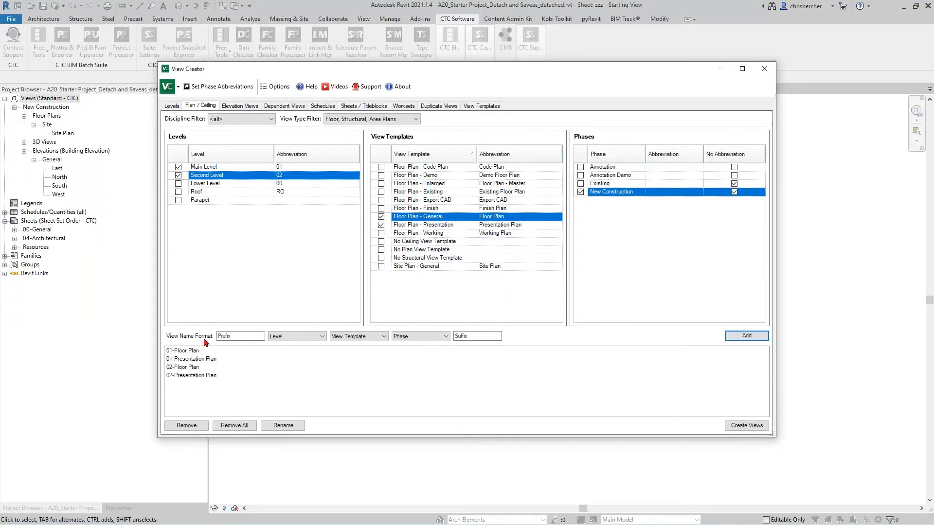
left_click(735, 426)
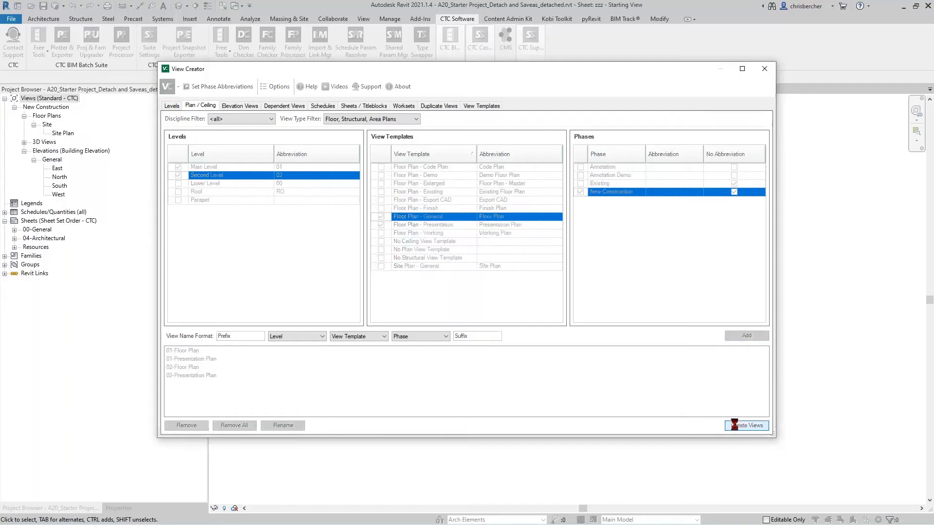
left_click(527, 274)
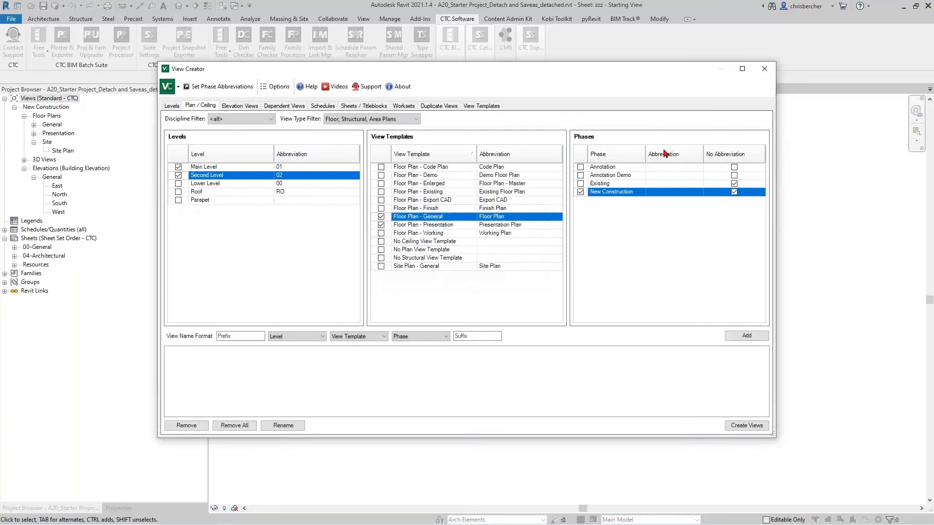
left_click(762, 68)
- Expand the General and Presentation floor plan groups in the project browser and open the 01-Floor Plan view
double_click(51, 125)
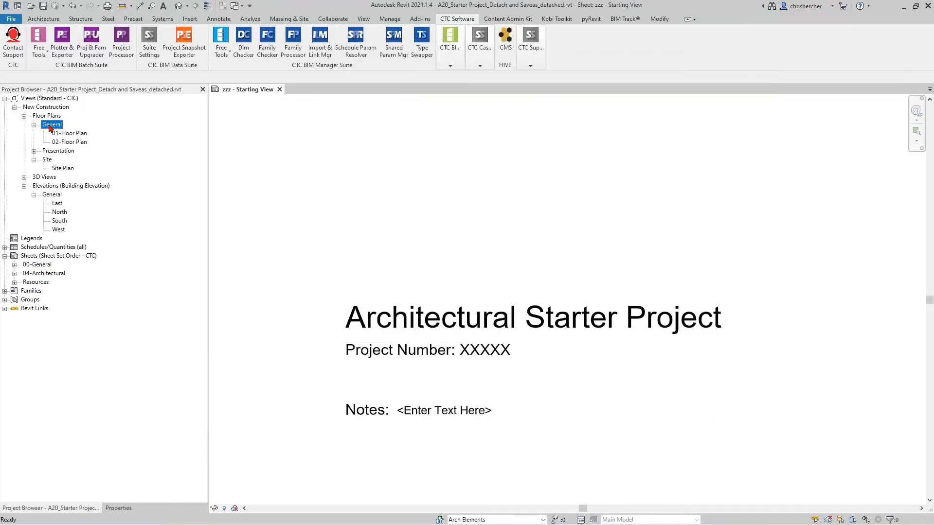
double_click(59, 152)
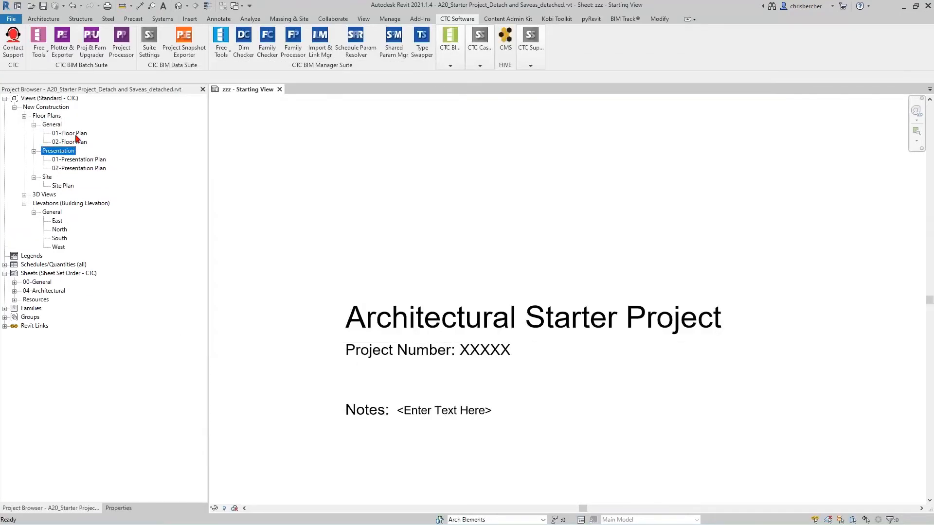
double_click(73, 135)
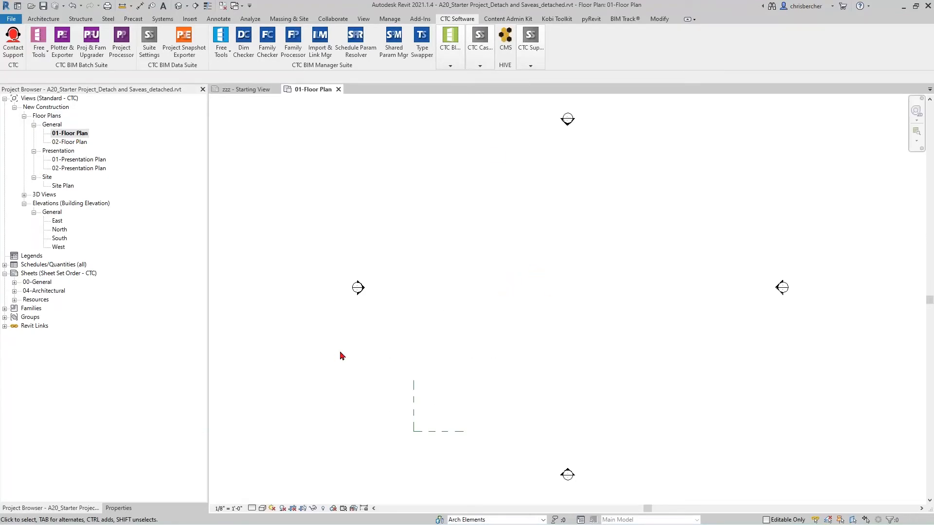
middle_click_drag(482, 397, 478, 381)
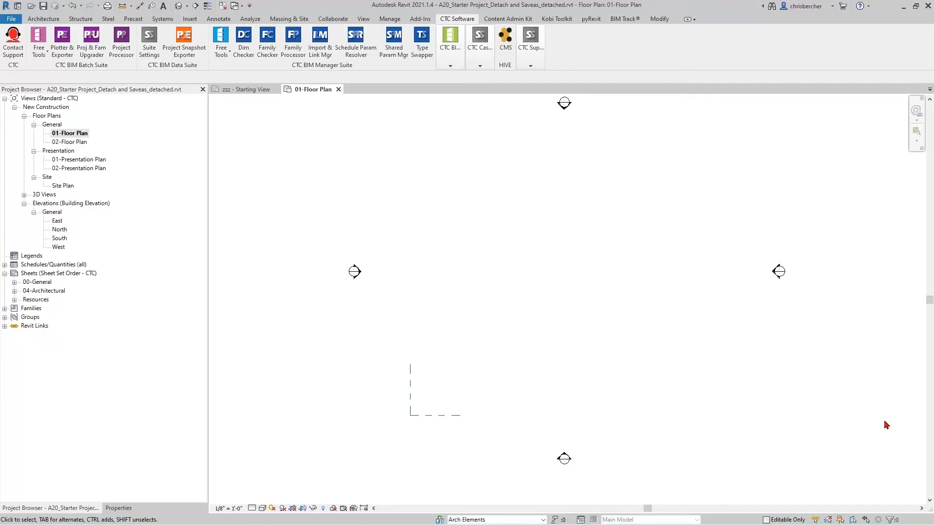
- Remove the Templates (CTC) library filter in HIVE CMS and search all libraries for "planning"
left_click(350, 134)
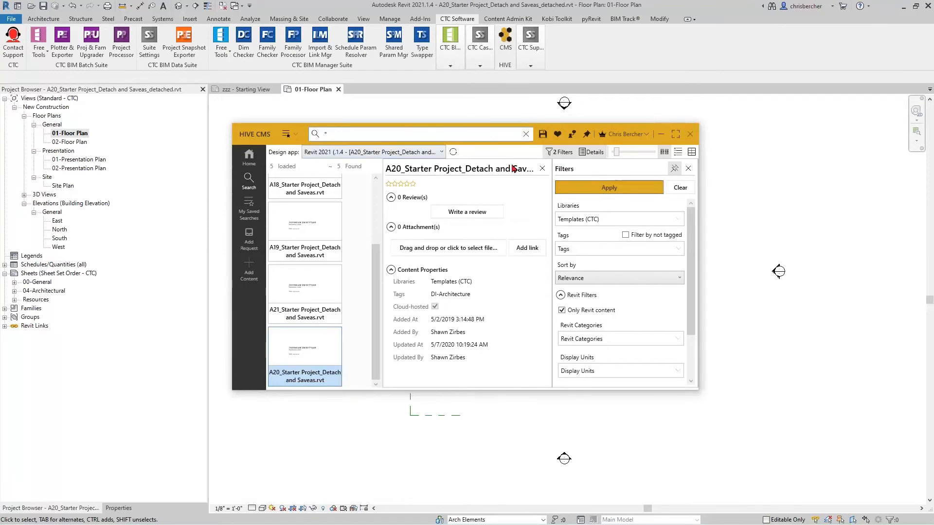
left_click(596, 219)
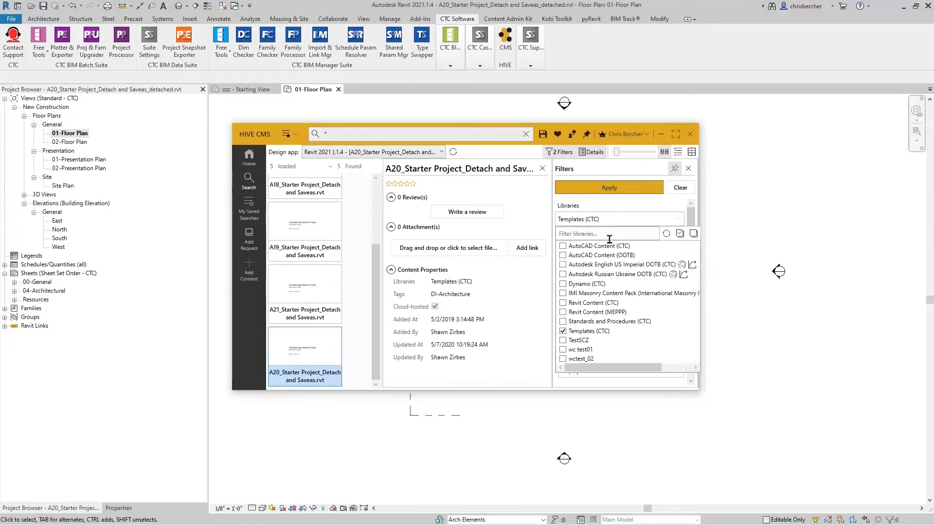
left_click(563, 331)
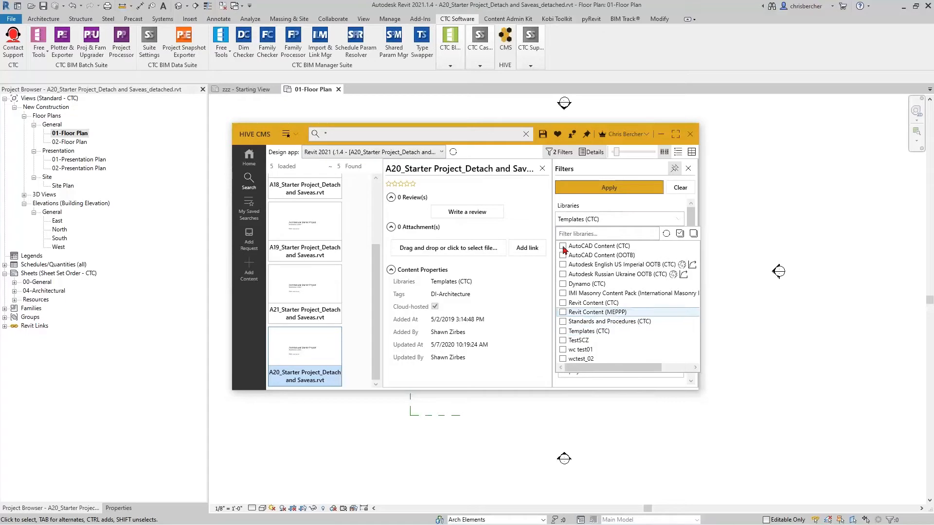
left_click(621, 214)
left_click(609, 187)
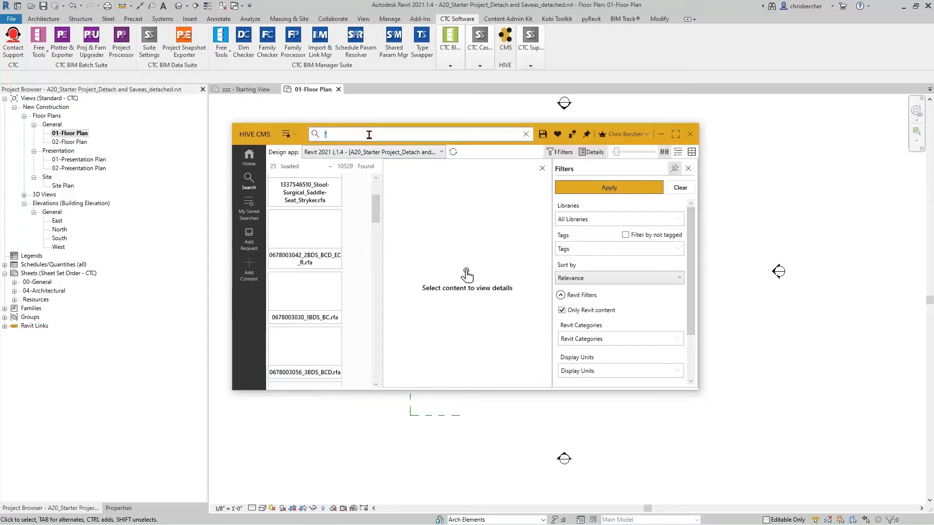
type("planning")
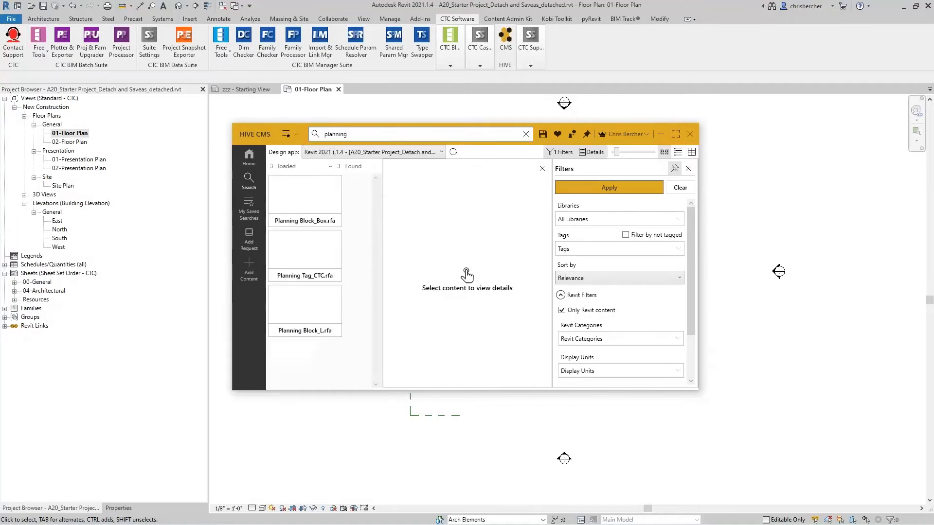
- Load Planning Block_Box.rfa and place one mass about 33' to the right of and 35' above the dashed corner in 01-Floor Plan
left_click(307, 200)
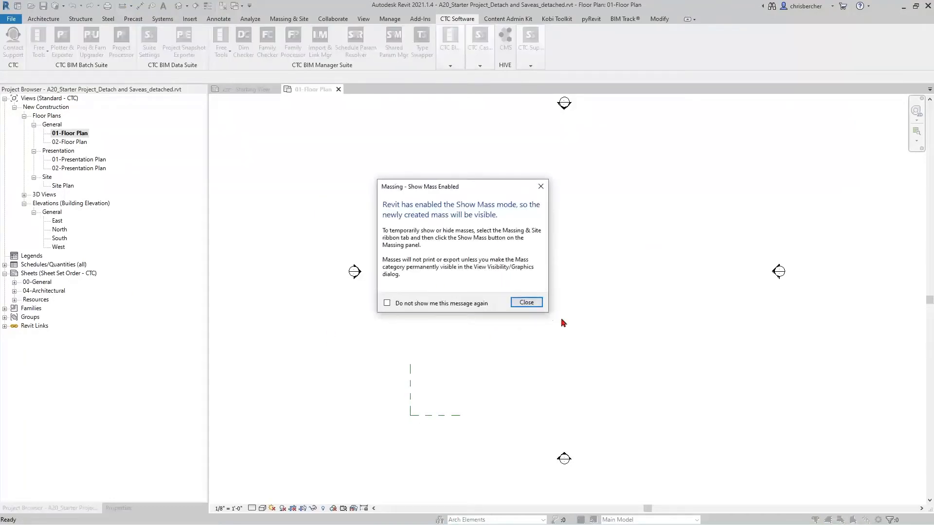
left_click(527, 302)
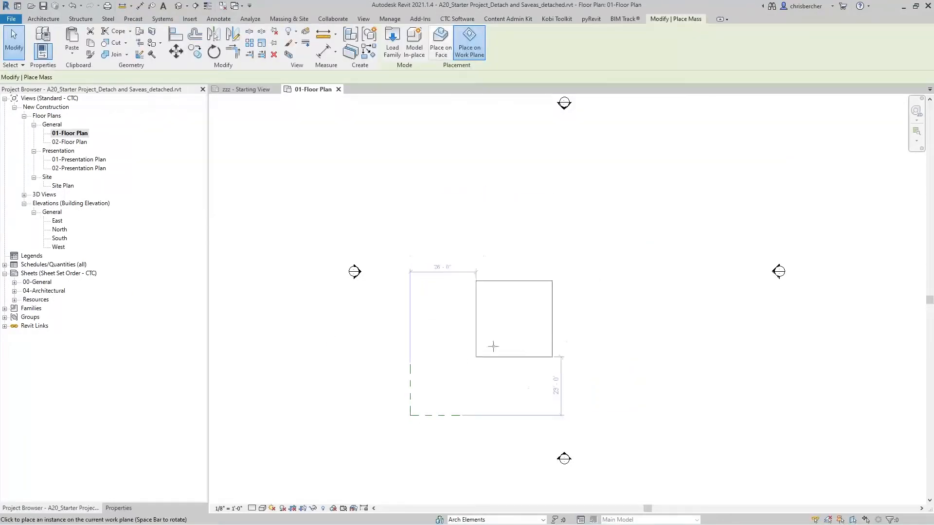
left_click(532, 288)
key("Escape")
key("Escape")
- Open the placed planning block's family for editing and show its Level 1 floor plan
left_click(540, 323)
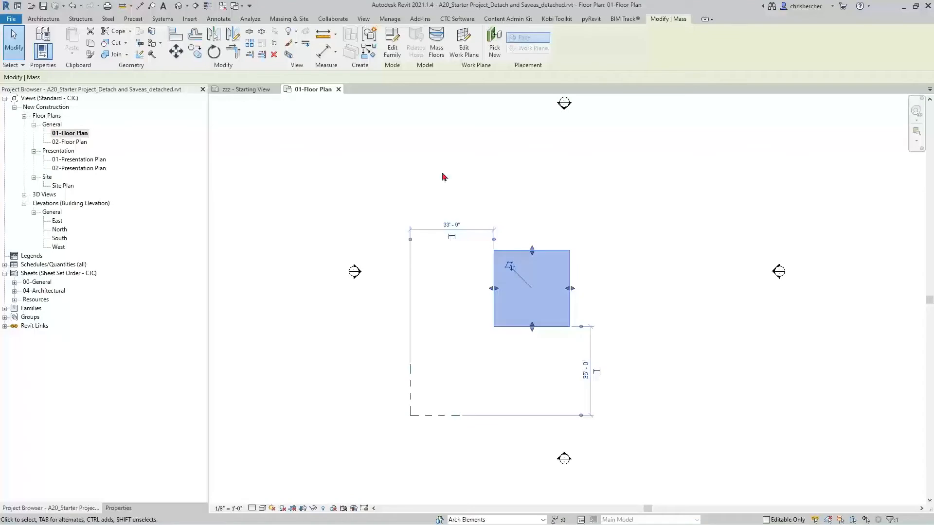
left_click(392, 53)
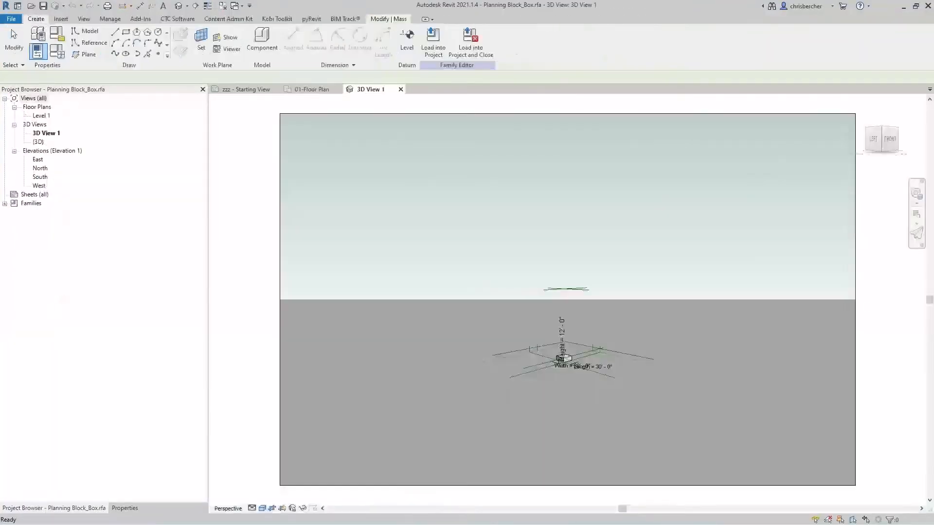
double_click(41, 115)
scroll(591, 300, "up", 3)
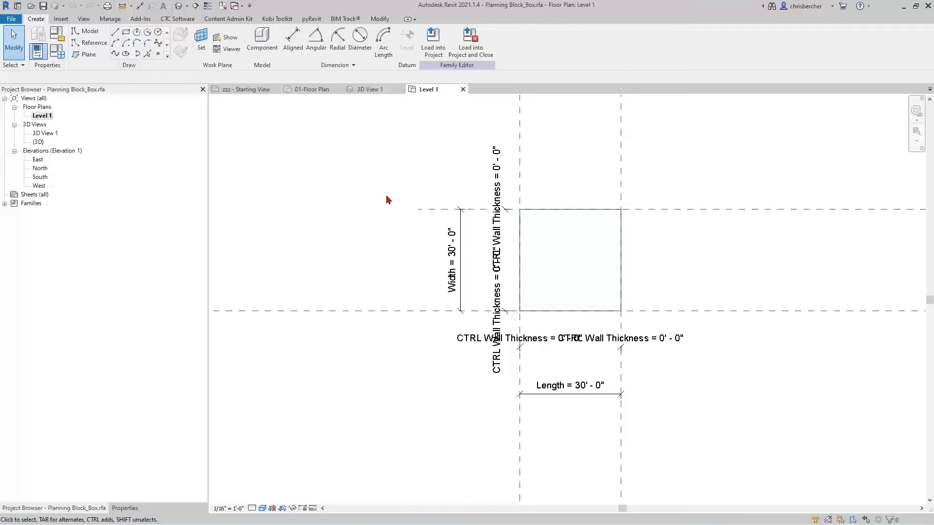
- Open the family types and examine the Width, Length, Height, Area and Design Area parameters and the Area formula
left_click(56, 51)
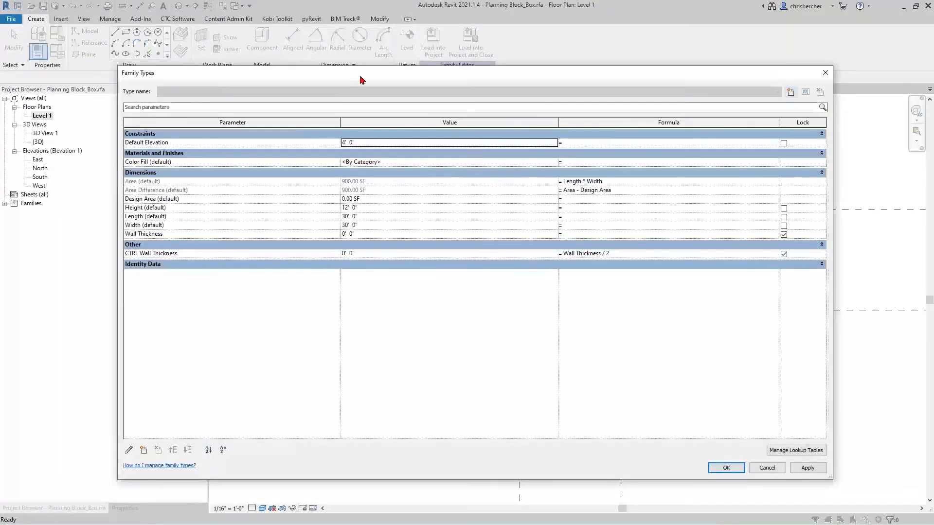
left_click_drag(368, 75, 388, 50)
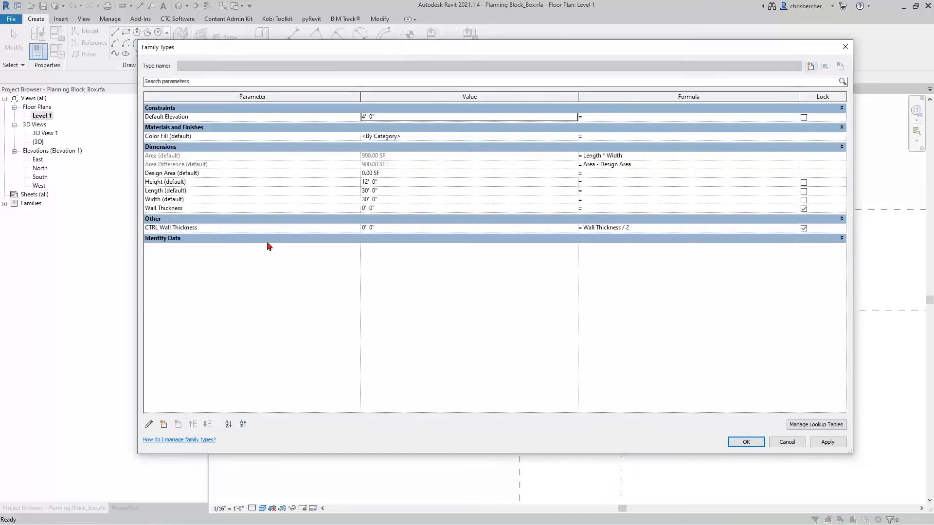
left_click(231, 200)
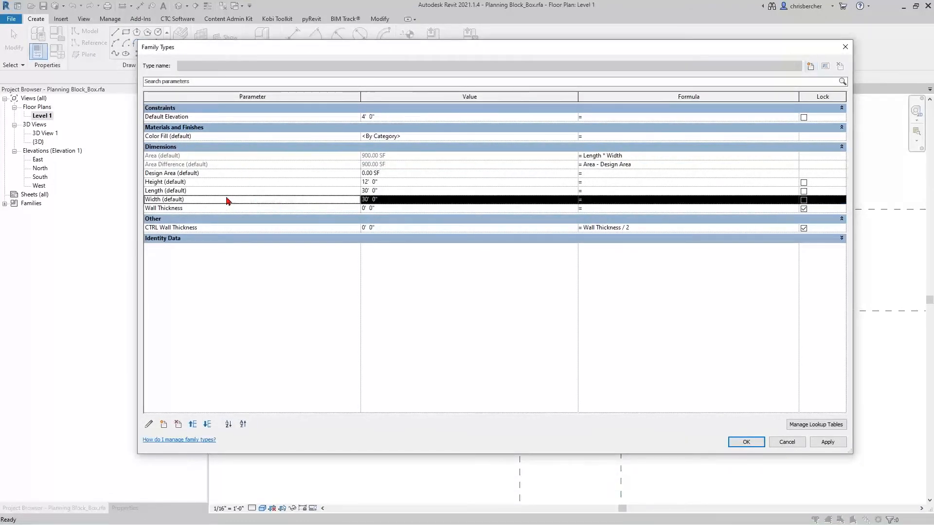
left_click(231, 190)
left_click(229, 183)
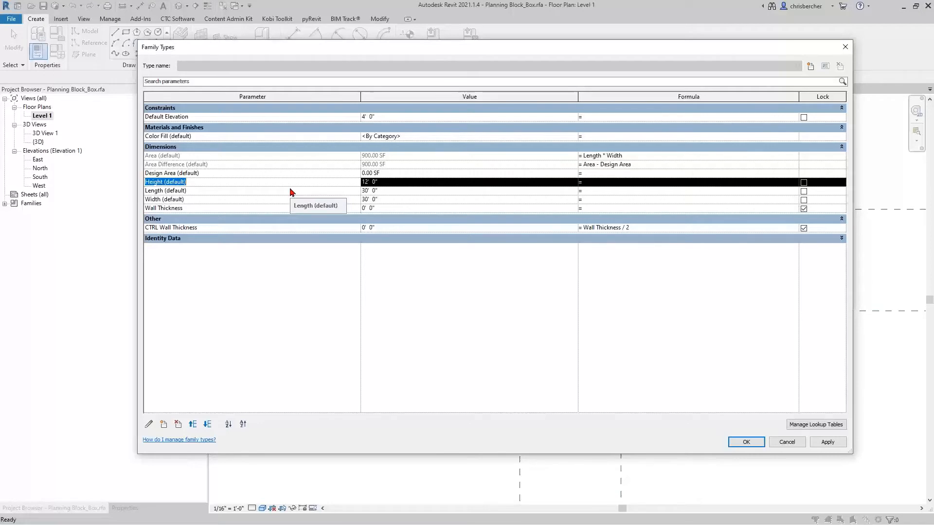
left_click(193, 156)
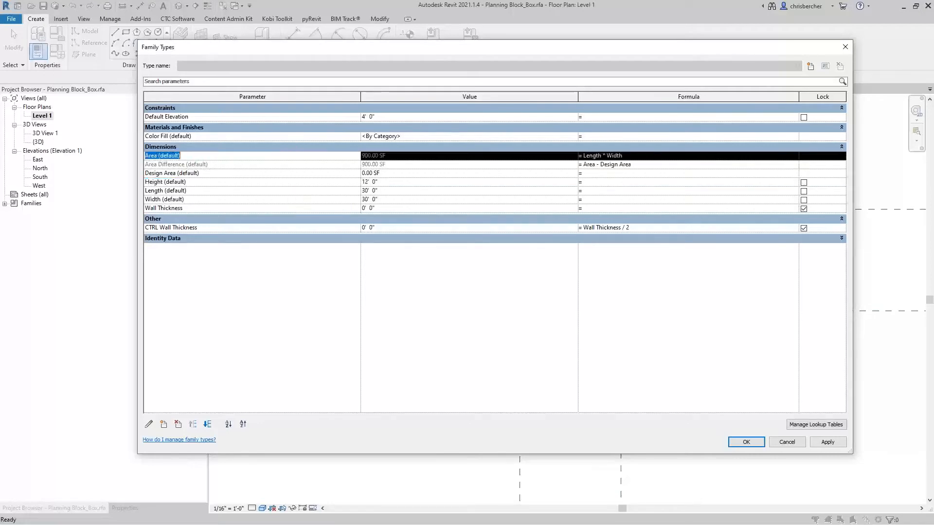
left_click(645, 156)
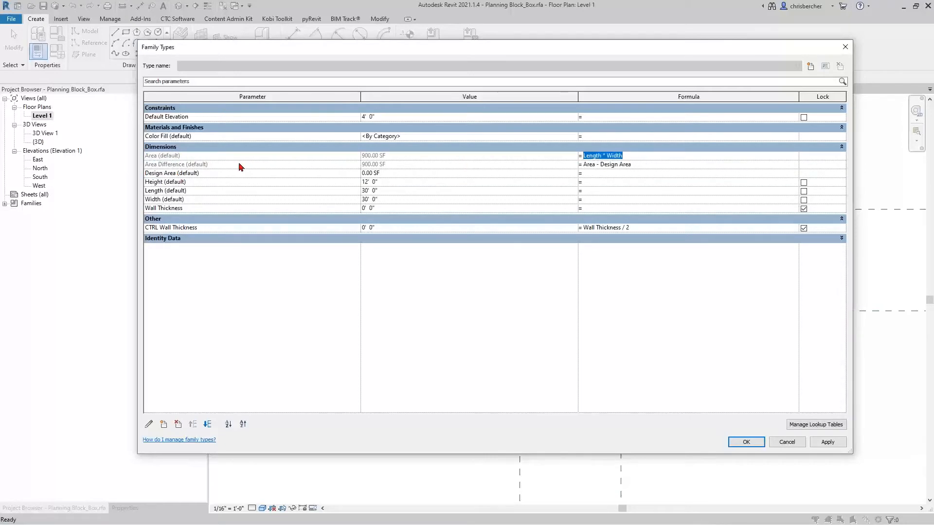
left_click(243, 173)
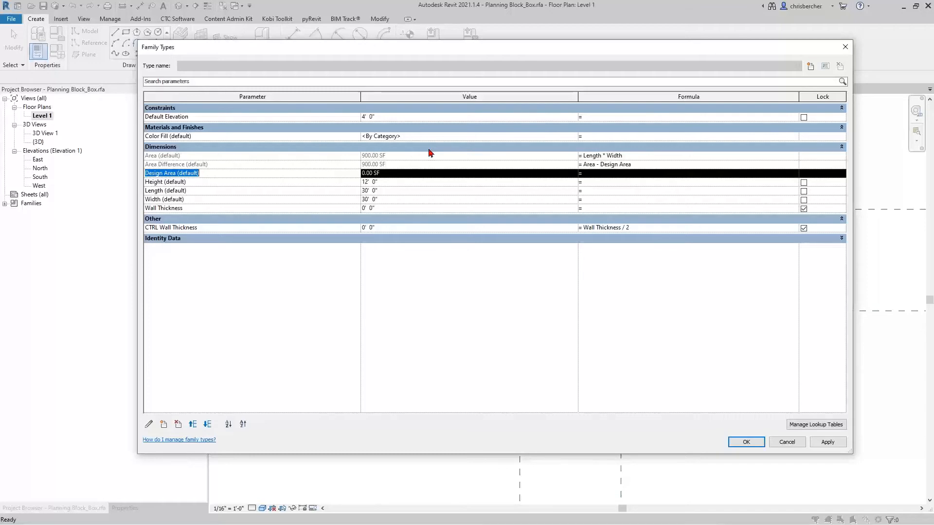
- Examine the Area Difference formula and the CTRL Wall Thickness parameter, close the family types, and inspect the dimensioned reference planes
left_click(620, 166)
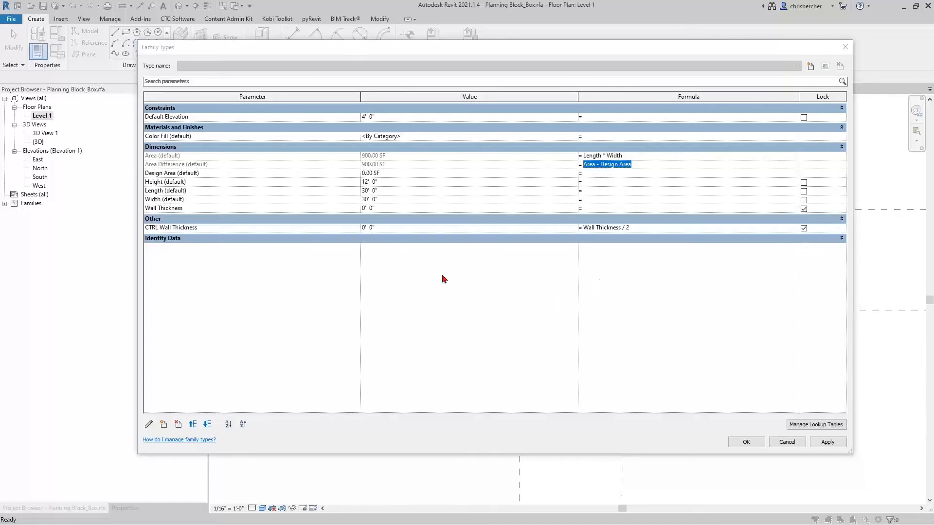
left_click(292, 219)
left_click(307, 220)
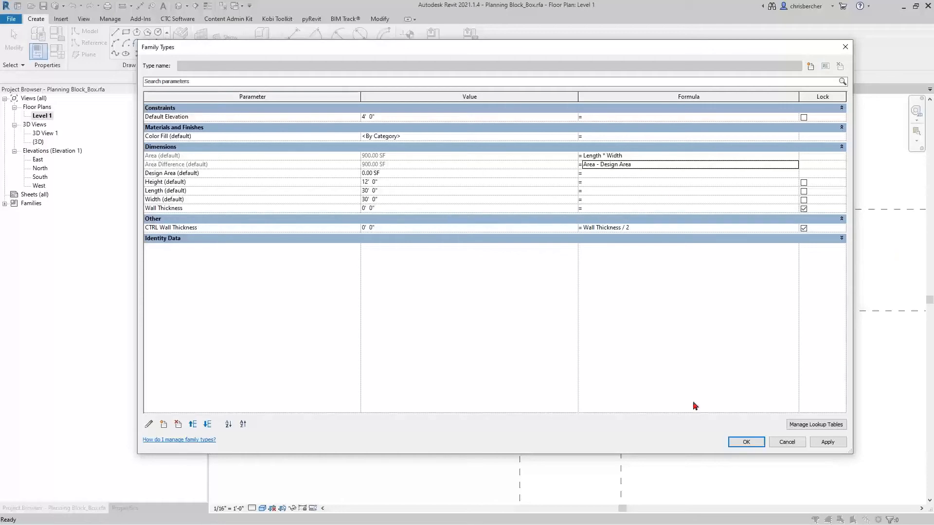
left_click(753, 445)
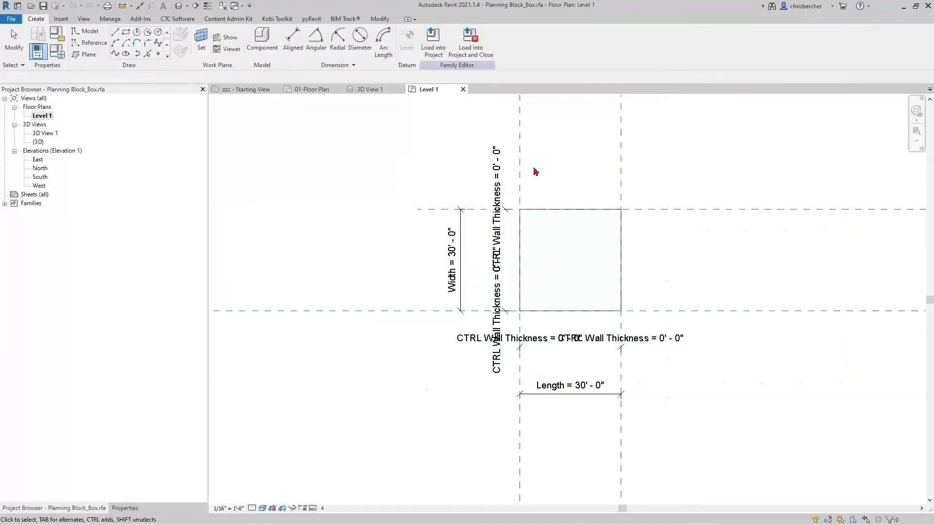
scroll(576, 184, "up", 2)
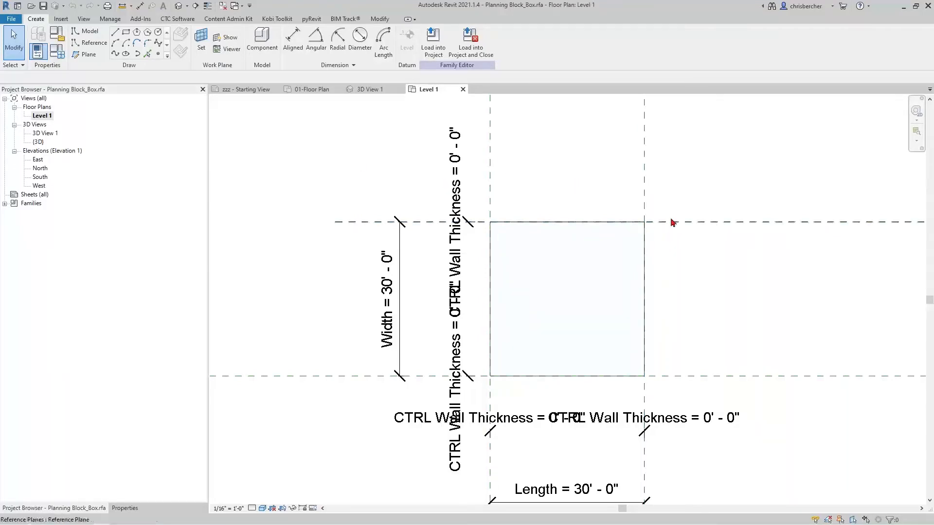
scroll(794, 264, "up", 1)
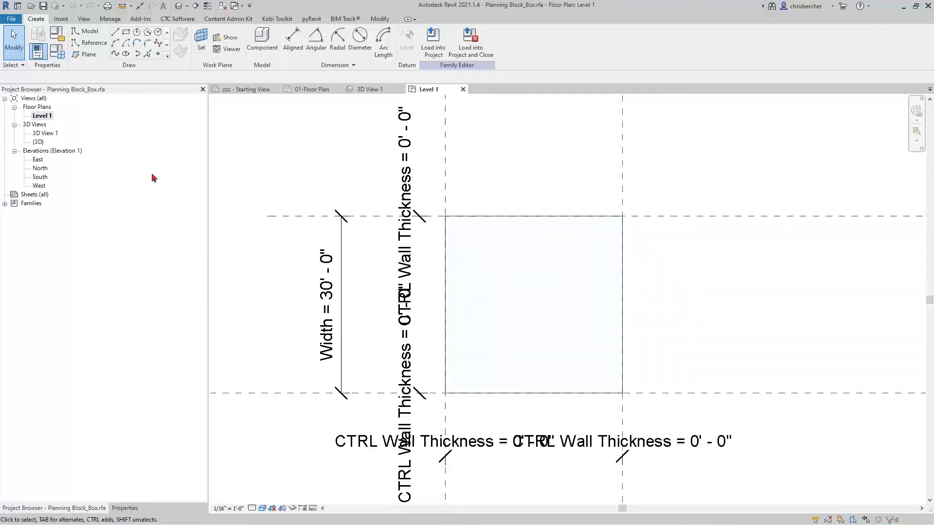
- Set the family's Wall Thickness parameter to 1' and inspect the offset reference planes around the block in the Level 1 plan
left_click(57, 51)
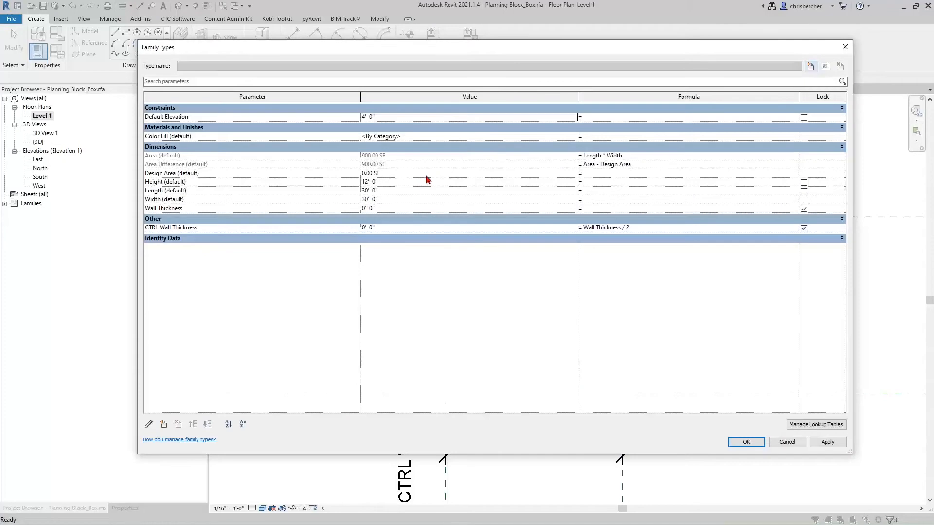
left_click(422, 208)
type("1")
key("Tab")
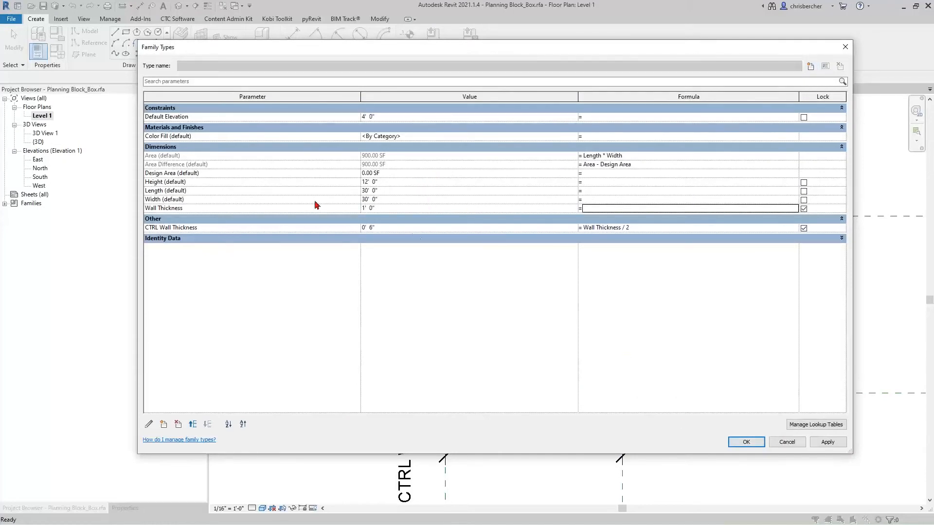
left_click(746, 442)
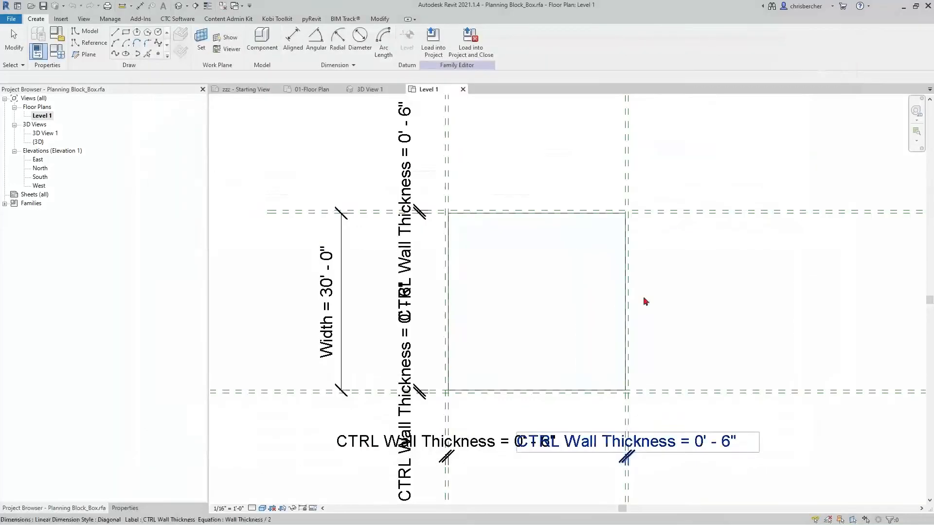
scroll(663, 430, "up", 2)
middle_click_drag(662, 430, 631, 388)
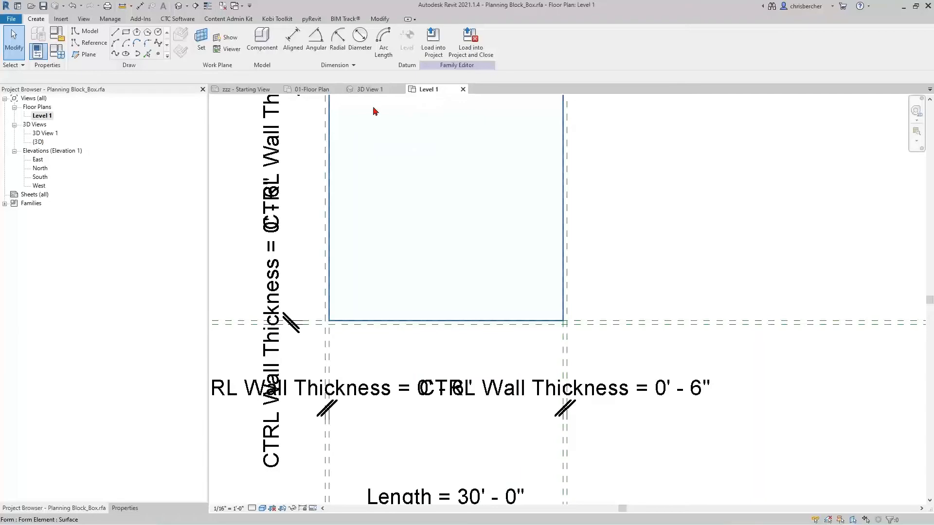
- Copy the planning block in the project's 01-Floor Plan horizontally to the right, about 67' from the dashed corner's vertical line
left_click(310, 91)
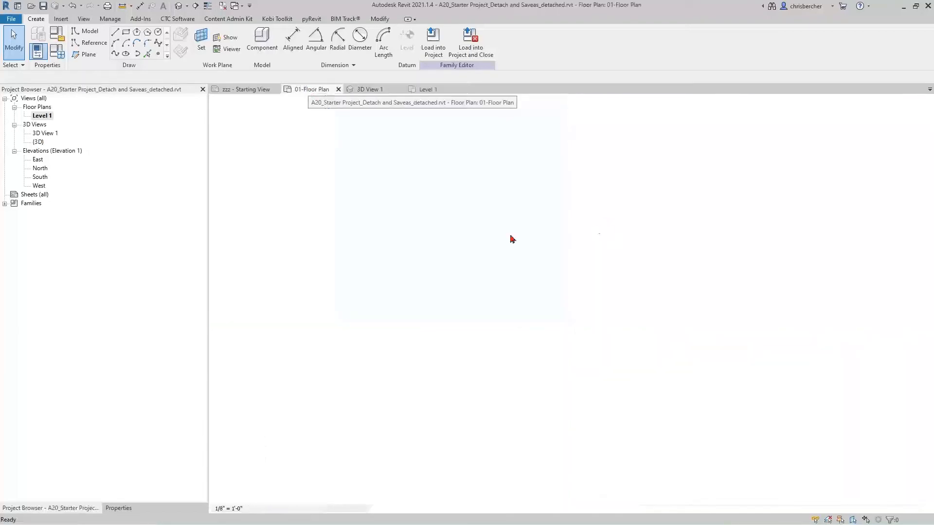
left_click(574, 273)
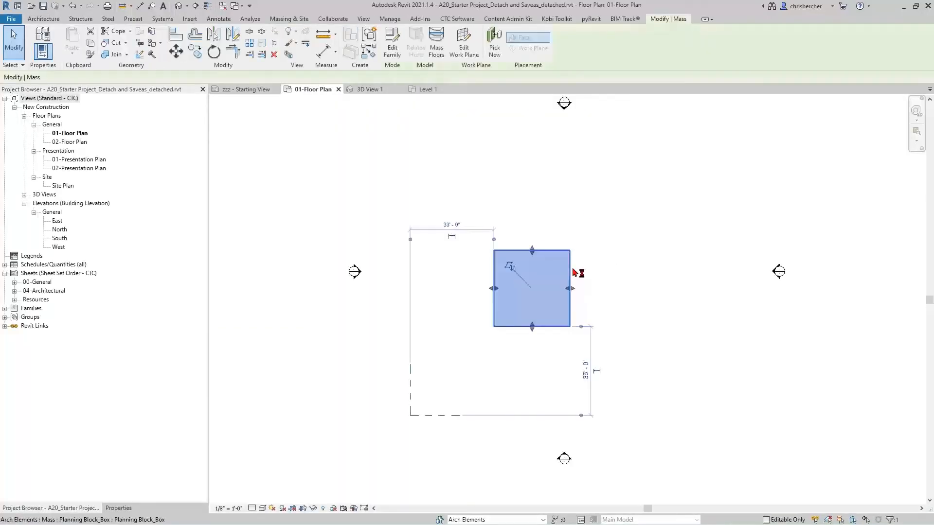
key("c")
key("o")
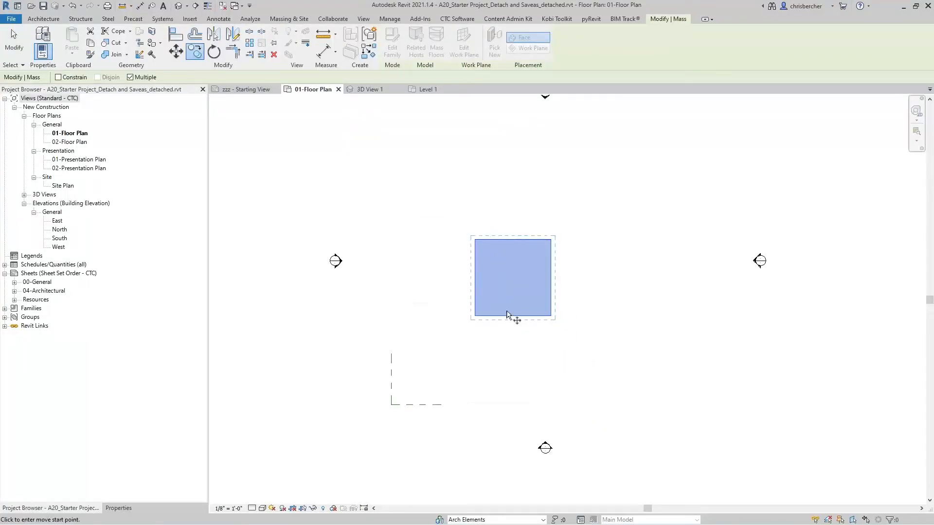
left_click(474, 316)
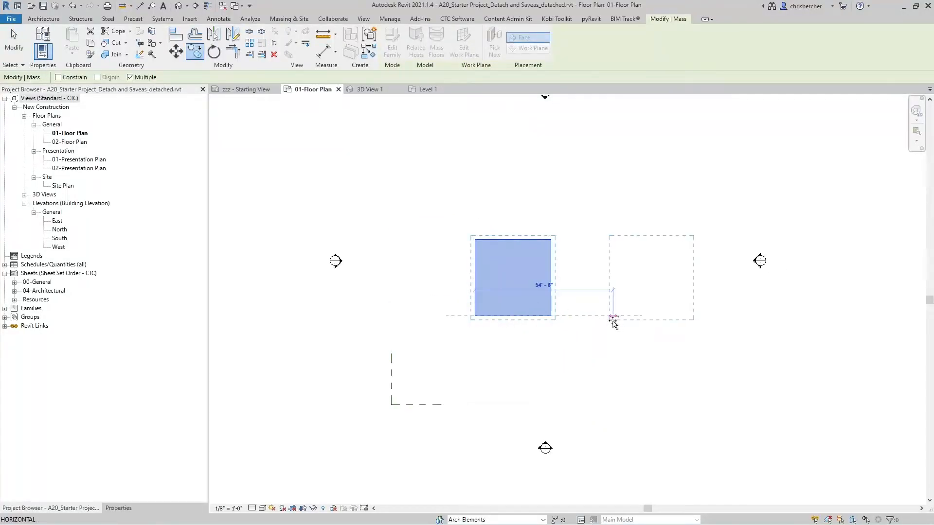
left_click(561, 316)
key("Escape")
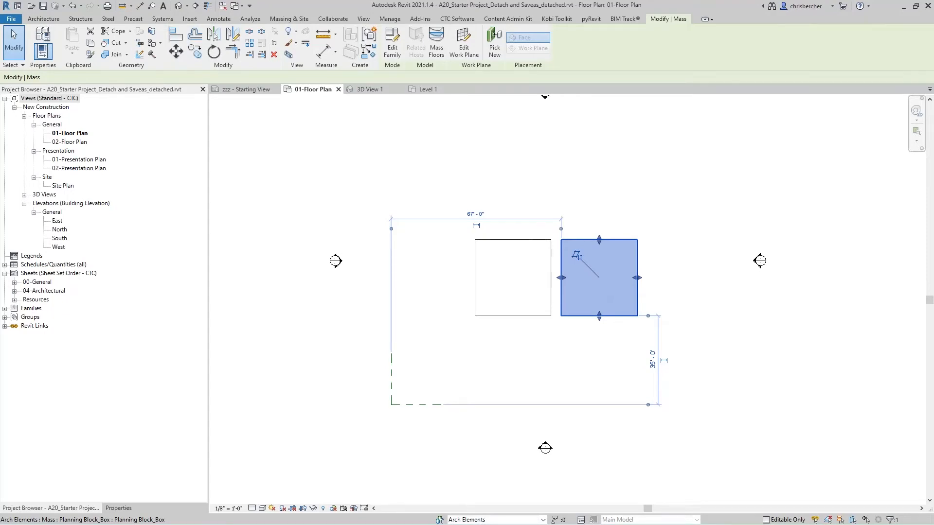
middle_click_drag(717, 327, 653, 316)
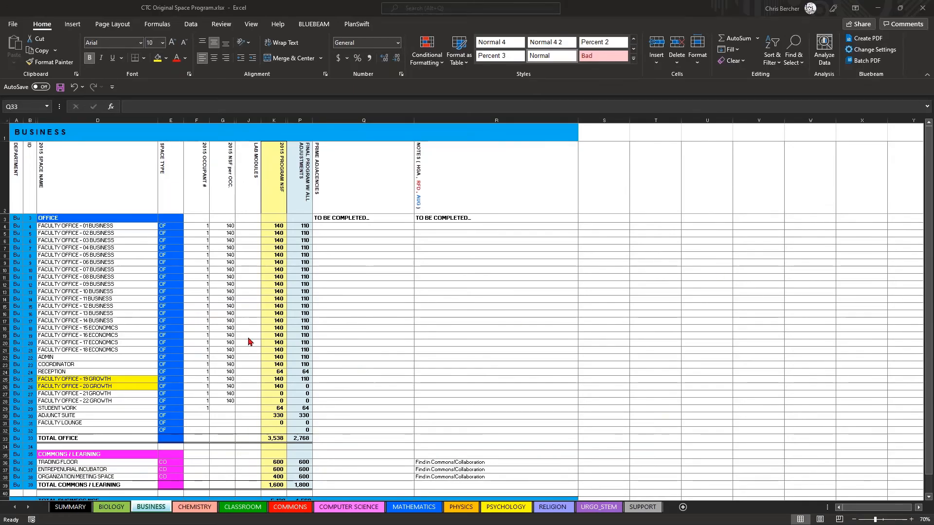
- Review the department sheets of CTC Original Space Program.xlsx in Excel, from Business and Biology through Commons to Mathematics
scroll(246, 338, "down", 5)
scroll(46, 365, "up", 3)
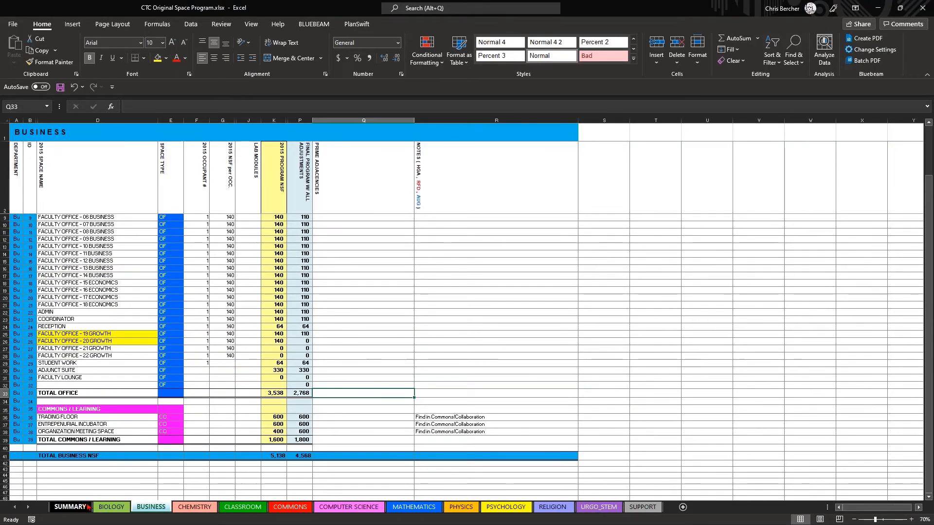
left_click(111, 507)
left_click(155, 507)
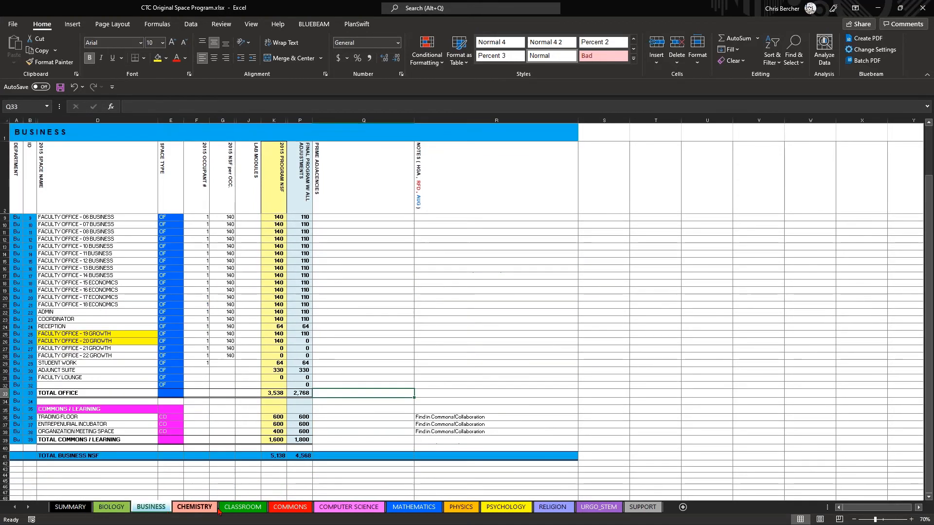
left_click(243, 507)
left_click(305, 507)
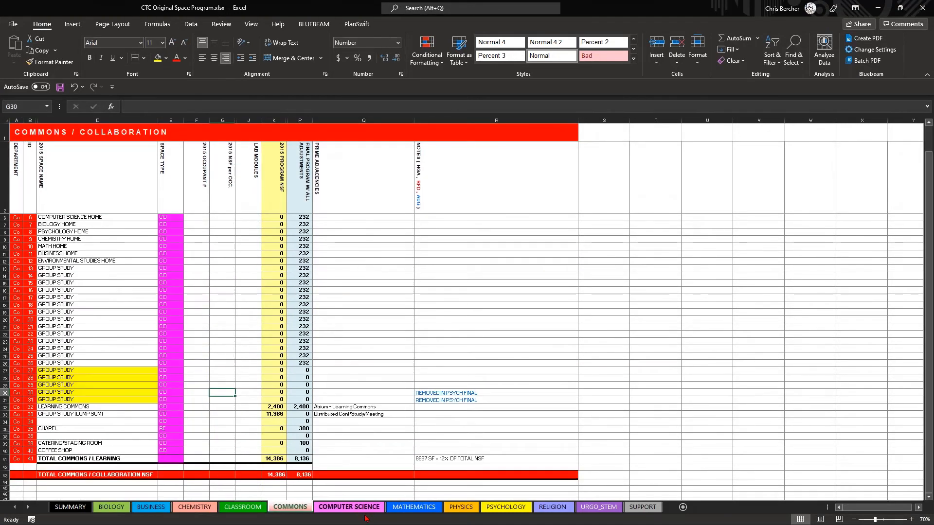
left_click(349, 507)
left_click(414, 508)
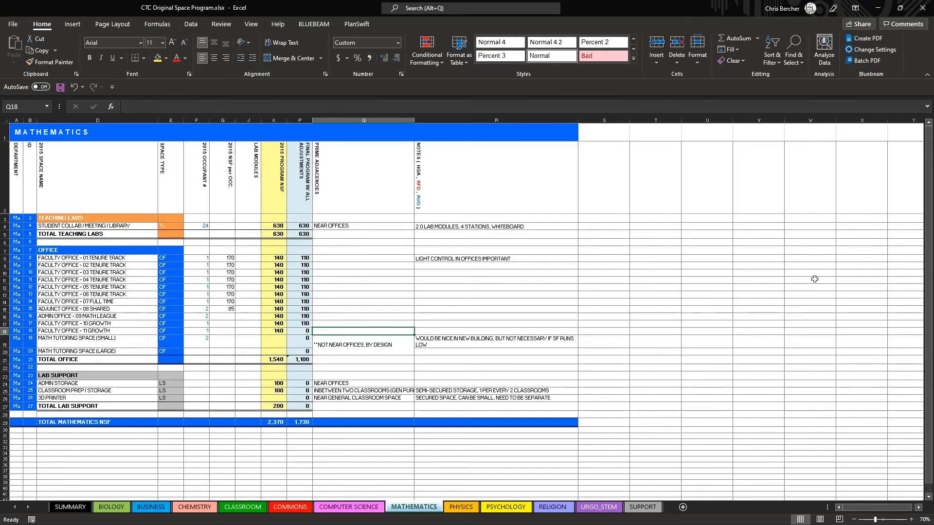
- Switch to CTC Sample Program.xlsx, maximize its window, and review the Program sheet's area, quantity, size and color fill columns
key("alt+Tab")
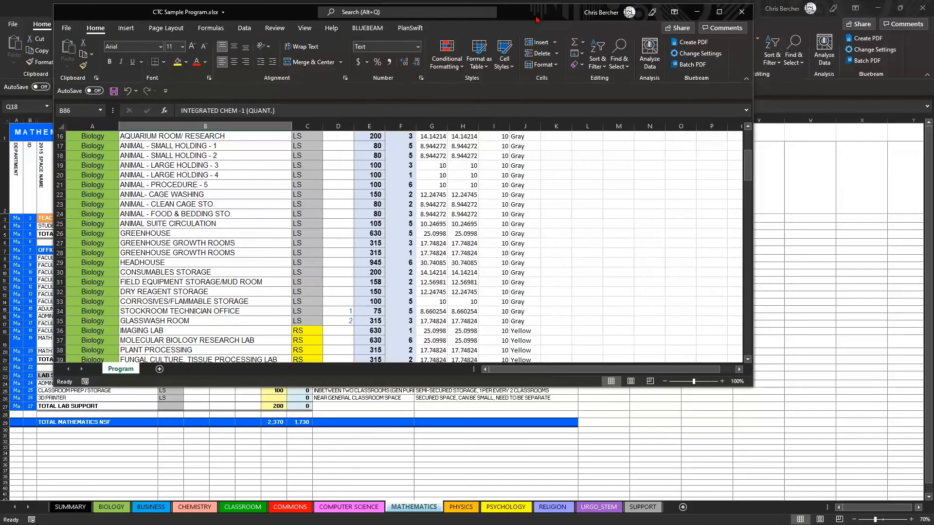
double_click(536, 17)
scroll(275, 379, "up", 5)
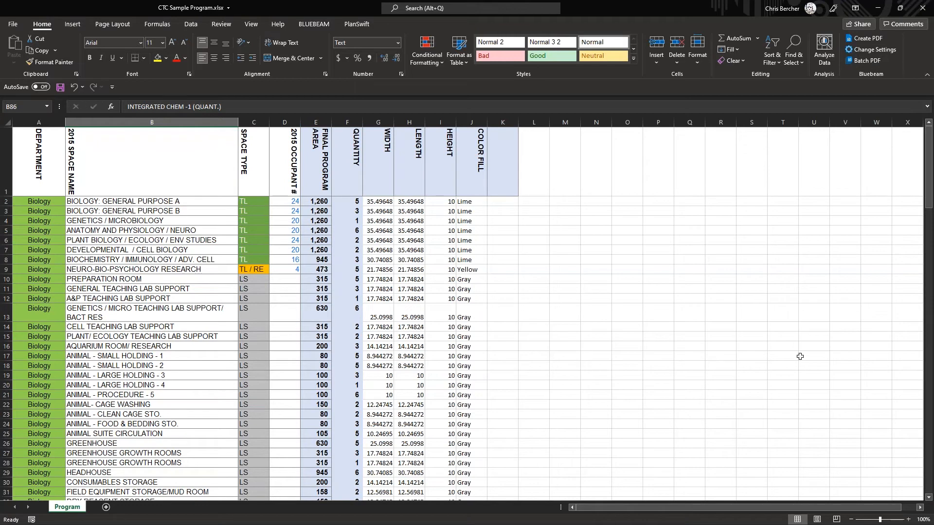
- Return to CTC Original Space Program.xlsx and examine the faculty office rows on the Mathematics sheet
key("alt+Tab")
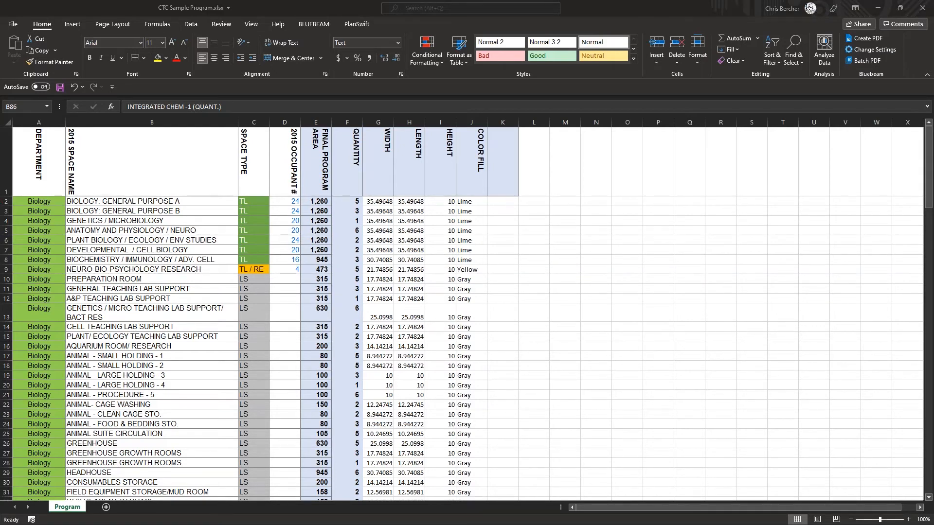
key("alt+Tab")
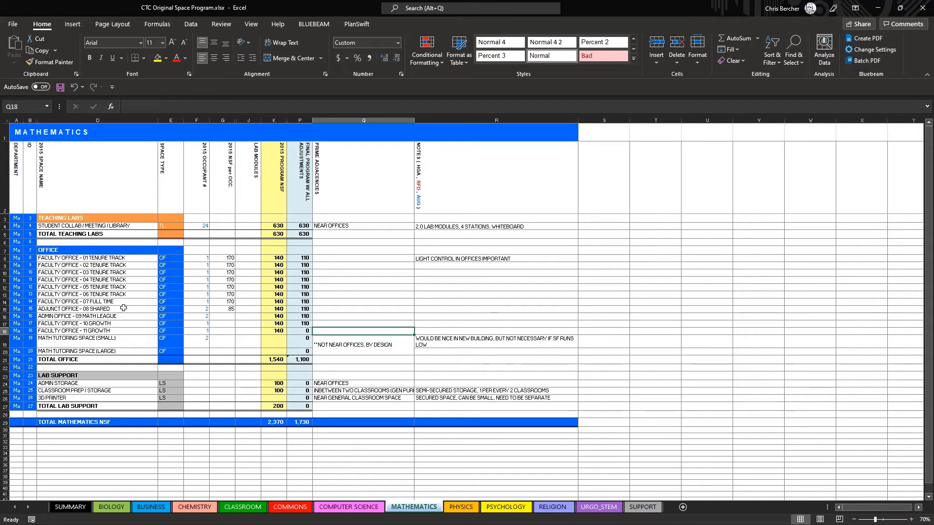
left_click(90, 265)
double_click(97, 268)
left_click(97, 265)
left_click(97, 280)
left_click(97, 265)
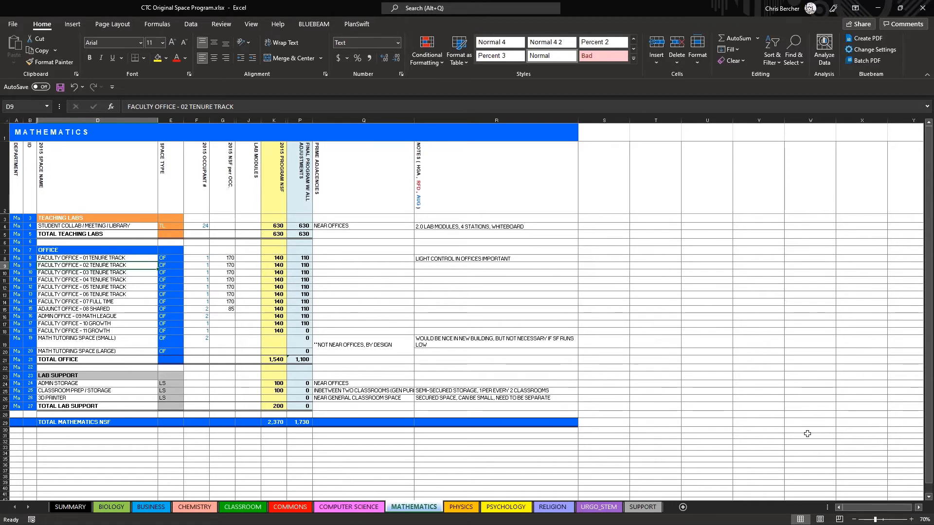
- Switch to CTC Demo Program.xlsx and review the Program Block Creation sheet, including the Archival Storage and Archives Processing department names
key("alt+Tab")
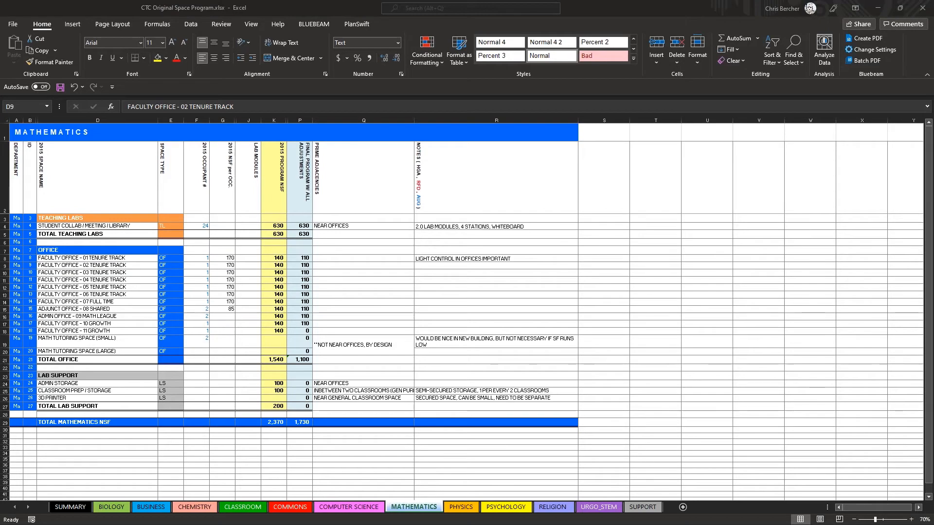
left_click_drag(933, 204, 280, 0)
scroll(187, 331, "up", 1)
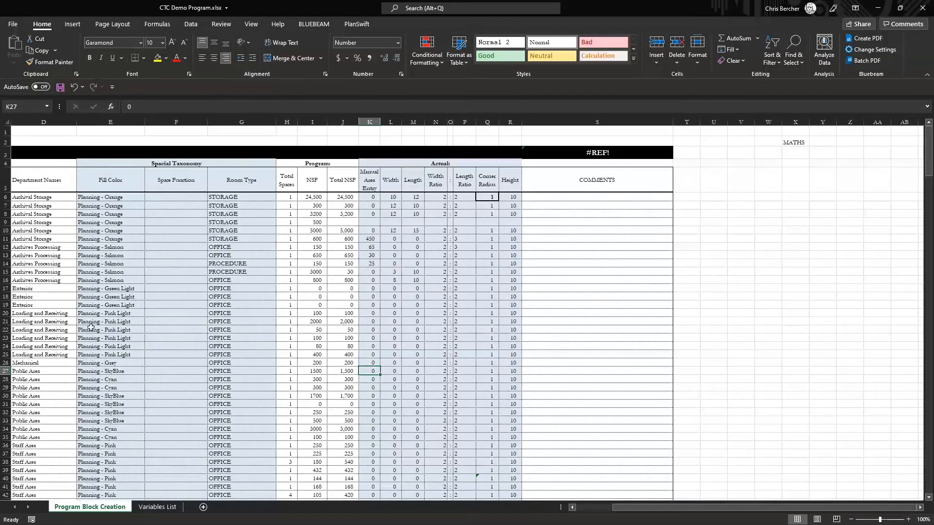
scroll(99, 343, "down", 9)
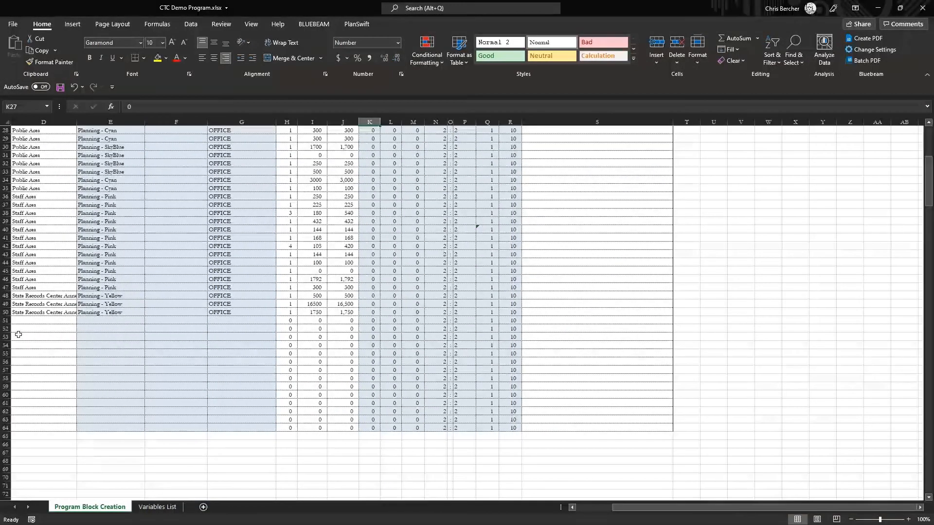
scroll(53, 352, "up", 9)
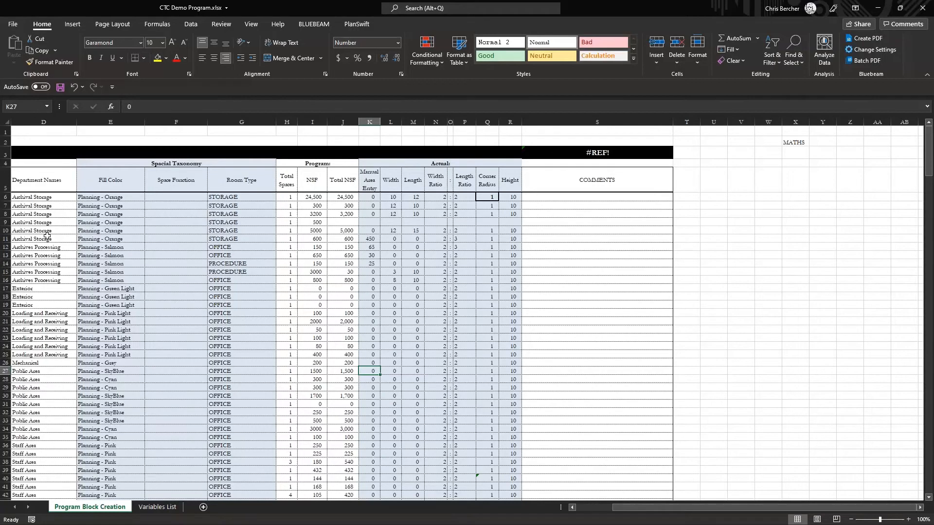
left_click(39, 198)
left_click_drag(39, 197, 44, 282)
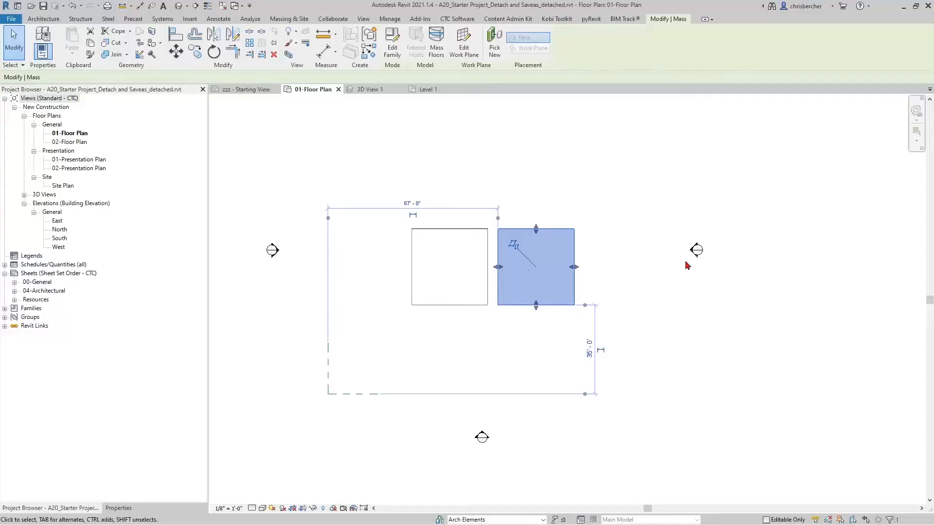
- Move the second planning block in Revit's 01-Floor Plan horizontally to about 95' from the dashed corner's vertical line
left_click(689, 266)
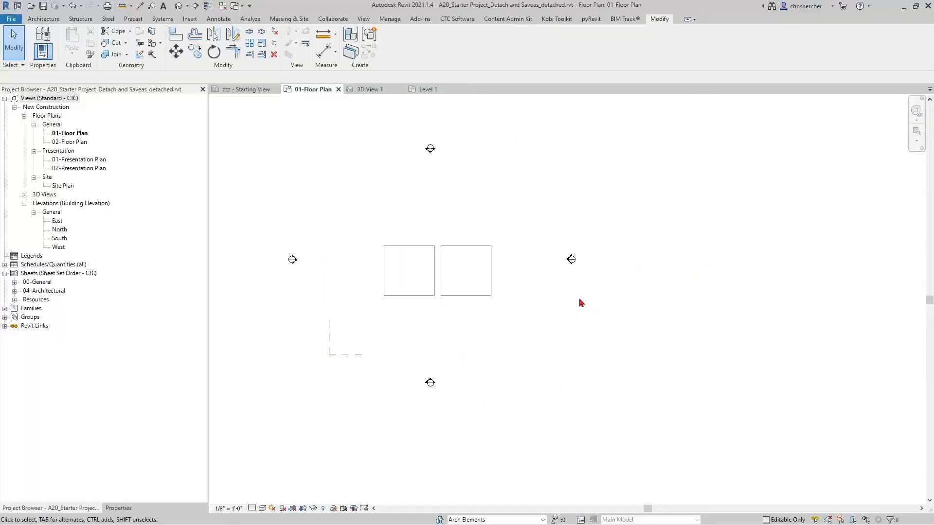
left_click(468, 295)
left_click_drag(474, 296, 522, 299)
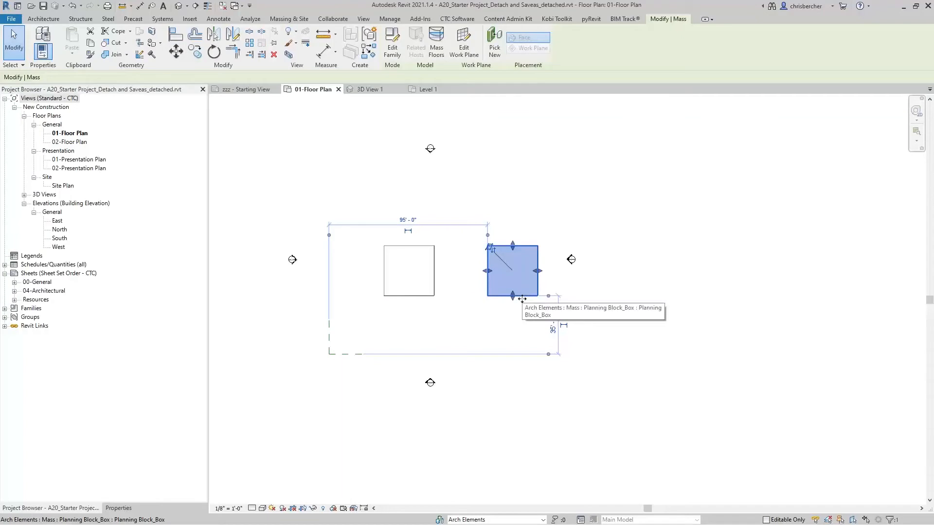
left_click(509, 322)
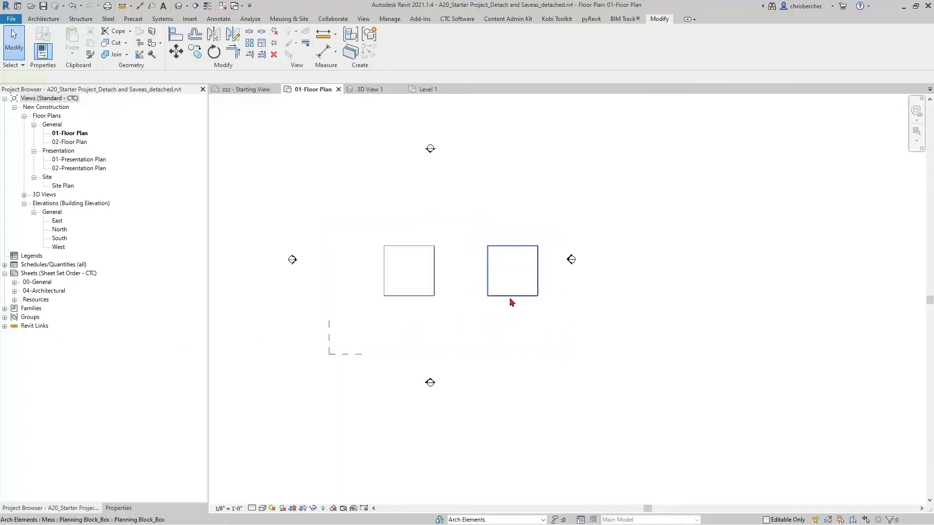
- Copy the moved planning block three times to its right, keeping all copies in the same horizontal row
left_click(511, 297)
left_click(488, 296)
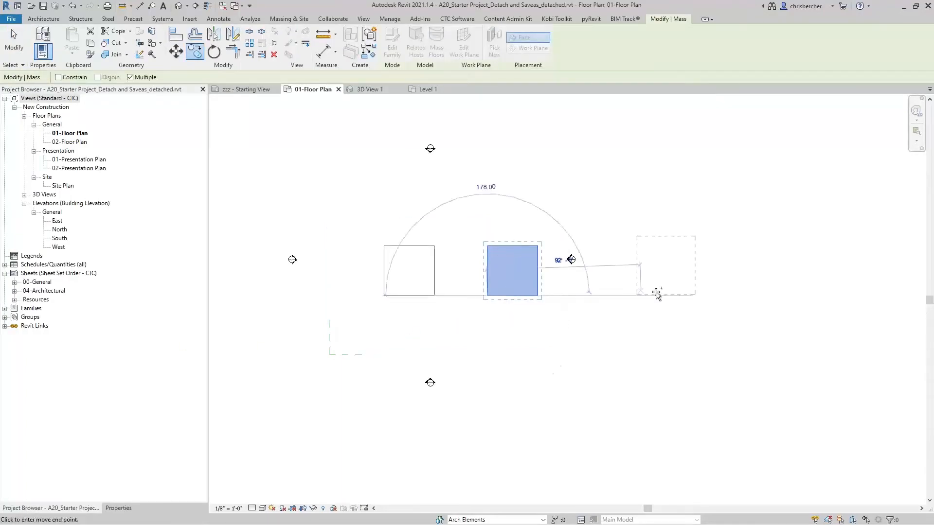
left_click(594, 296)
left_click(701, 296)
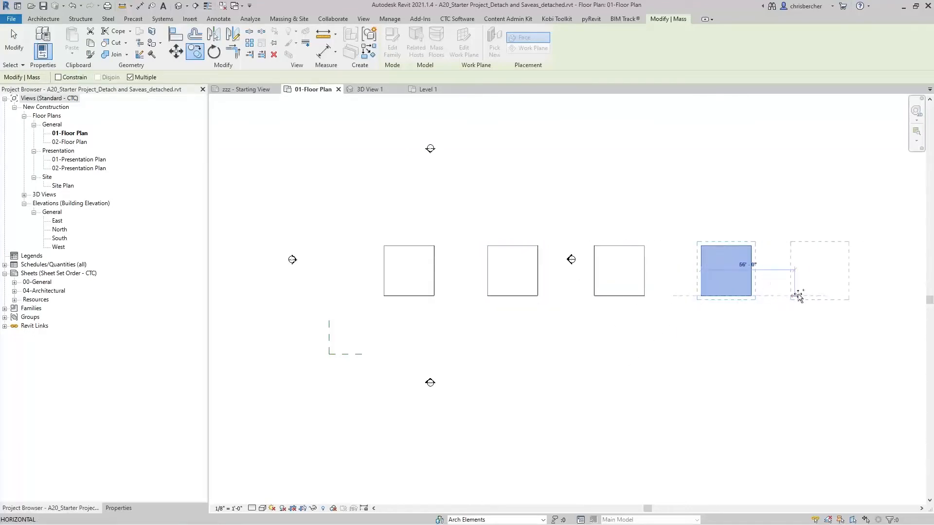
left_click(828, 296)
middle_click_drag(814, 319, 690, 311)
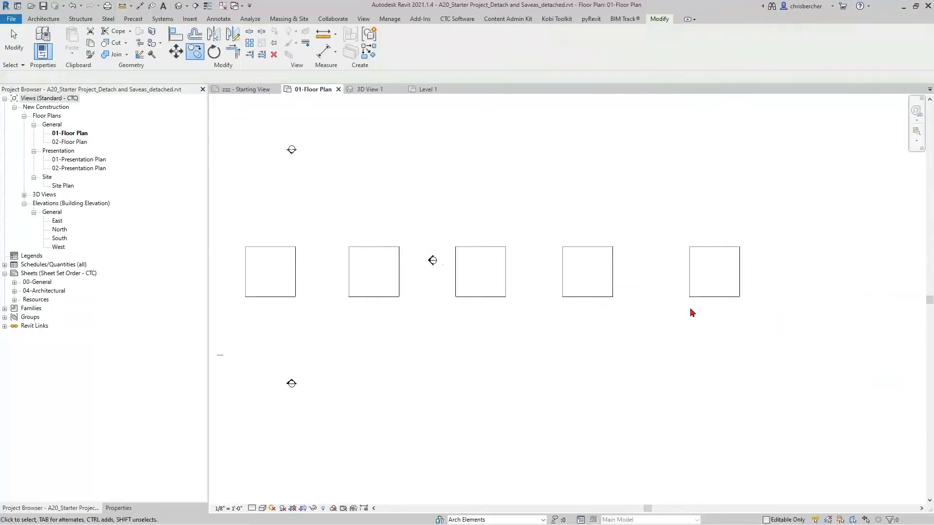
- Move the elevation marker between the second and third planning blocks to the right of the last block in the row
key("Escape")
key("Escape")
left_click(432, 260)
left_click_drag(432, 260, 834, 250)
- Copy the whole row of five planning blocks vertically upward to form a second row directly above it
scroll(561, 321, "down", 2)
left_click_drag(339, 312, 714, 256)
key("c")
key("o")
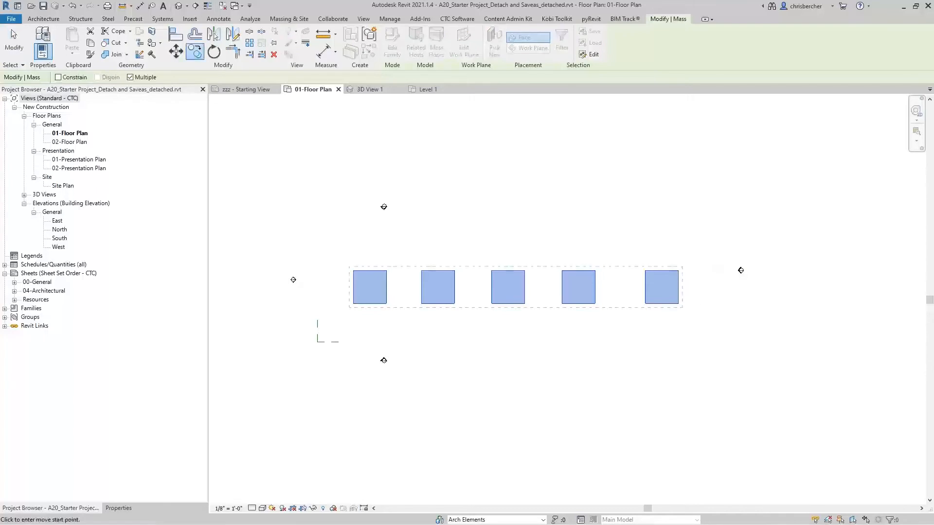
left_click(681, 304)
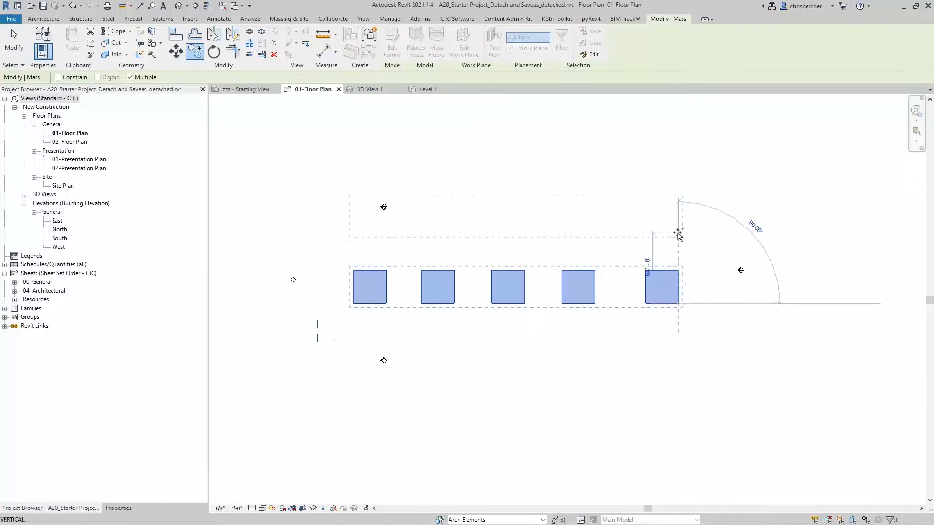
left_click(679, 233)
key("Escape")
- Move the upper elevation marker up so that it sits above the second row of planning blocks
mouse_move(348, 168)
left_mouse_down()
mouse_move(396, 222)
mouse_move(423, 169)
mouse_move(383, 166)
left_mouse_up()
key("Escape")
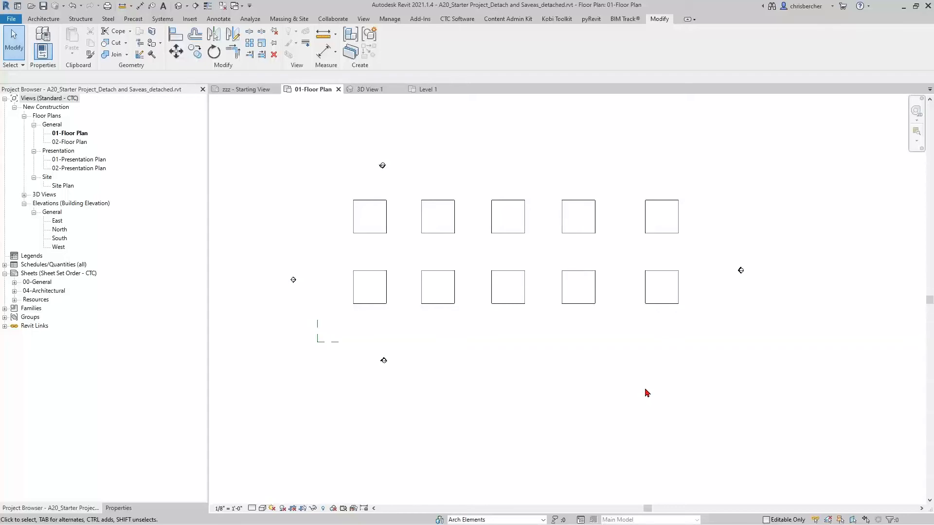
left_click(370, 298)
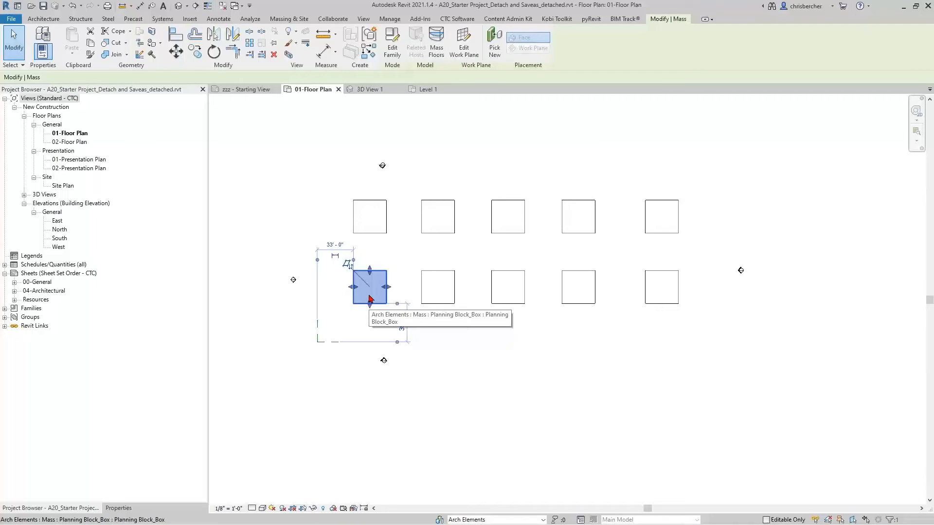
left_click(468, 350)
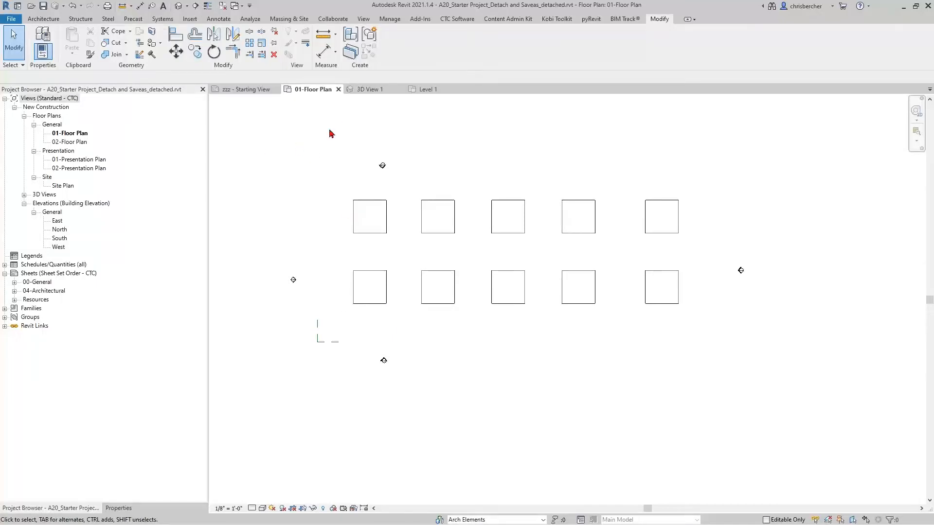
- Create a new Mass schedule of building components for the New Construction phase
left_click(364, 19)
left_click(529, 51)
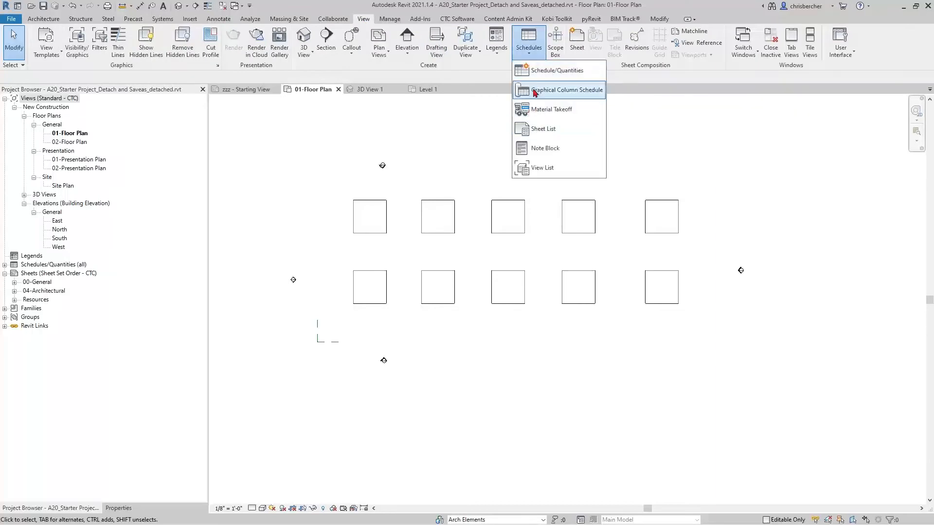
left_click(535, 92)
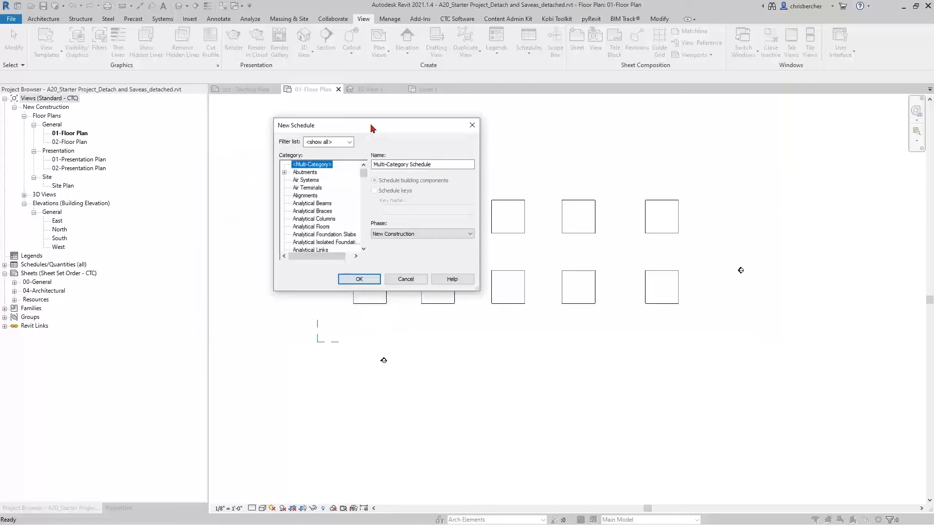
left_click(320, 226)
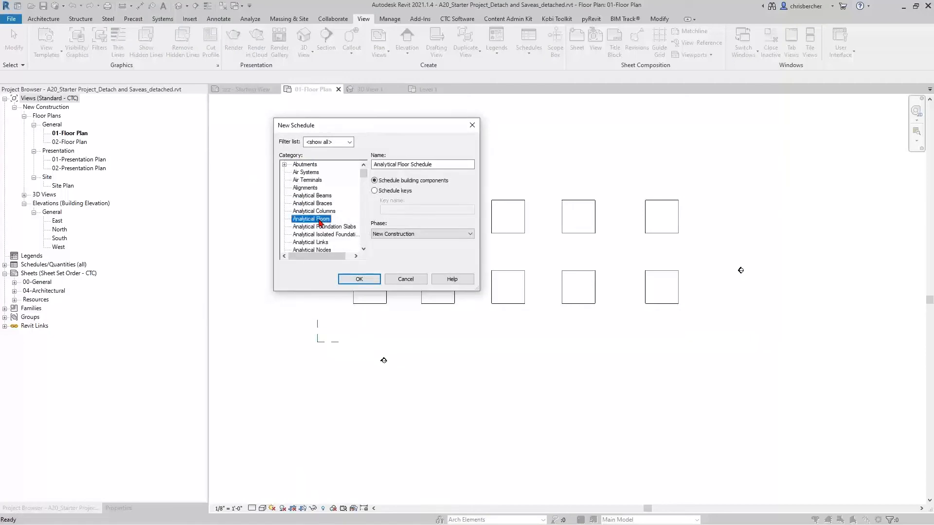
key("m")
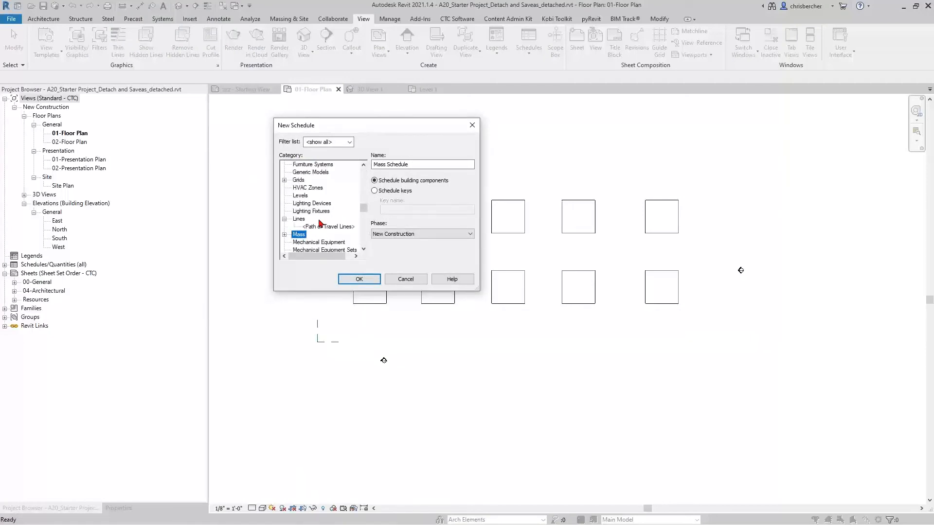
left_click(359, 280)
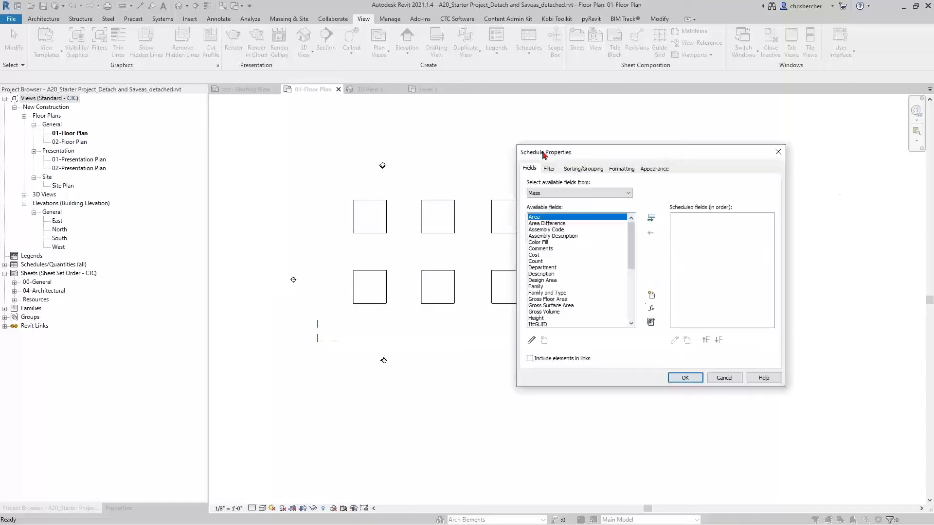
left_click_drag(705, 152, 406, 121)
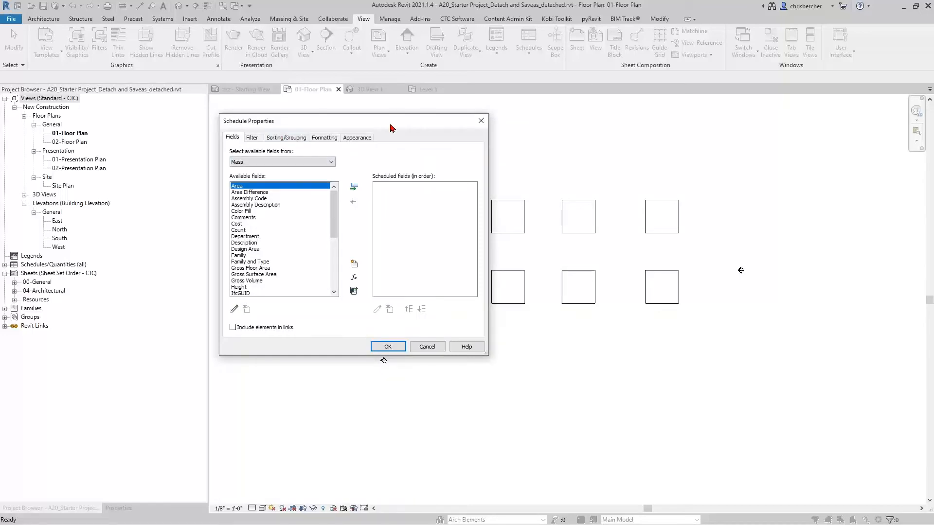
- Add the Department and Room Name fields to the Mass schedule
left_click(248, 251)
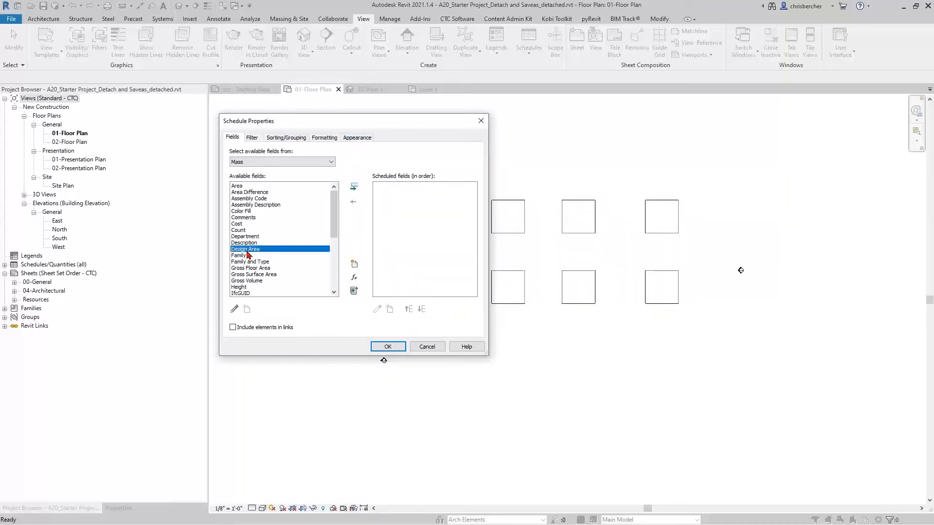
scroll(247, 254, "down", 5)
scroll(248, 243, "up", 3)
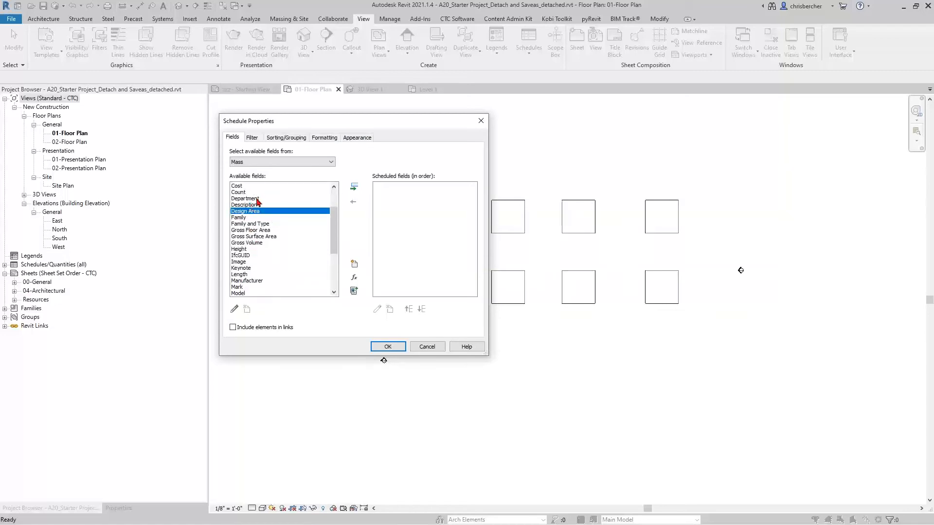
double_click(255, 198)
left_click(265, 238)
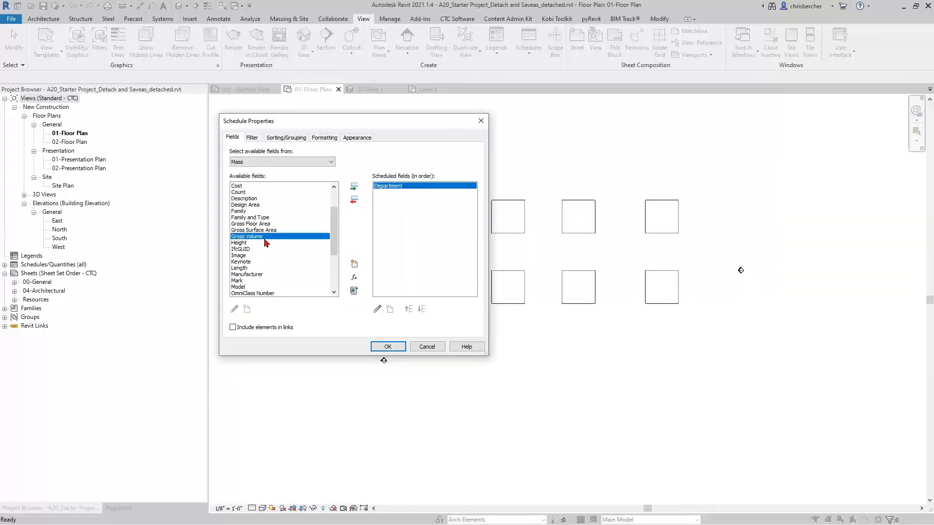
scroll(265, 253, "down", 2)
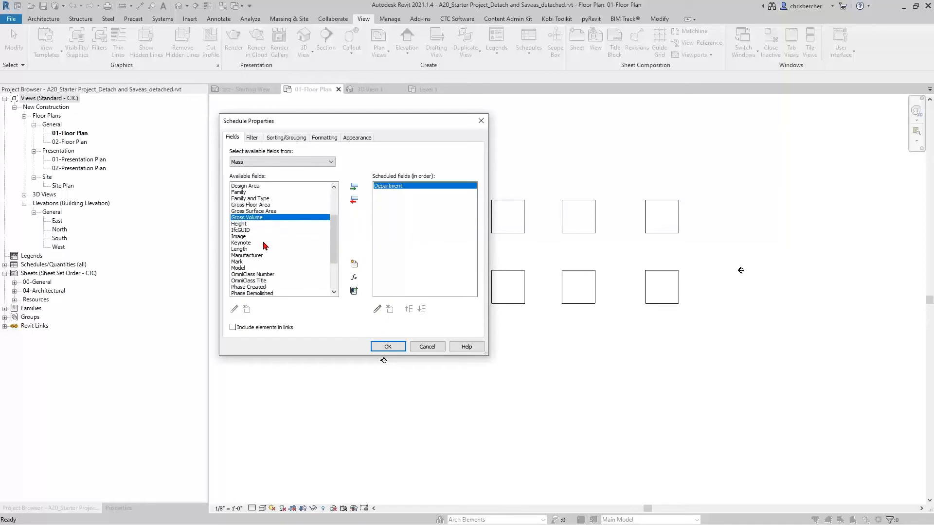
double_click(263, 281)
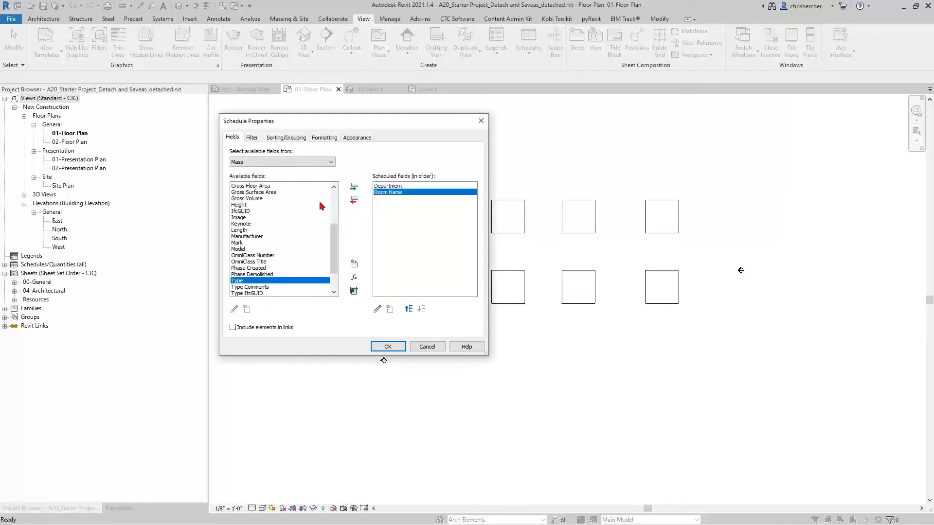
- Add the Area, Design Area and Area Difference fields to the schedule, in that order after Room Name
scroll(257, 227, "up", 3)
scroll(257, 226, "up", 1)
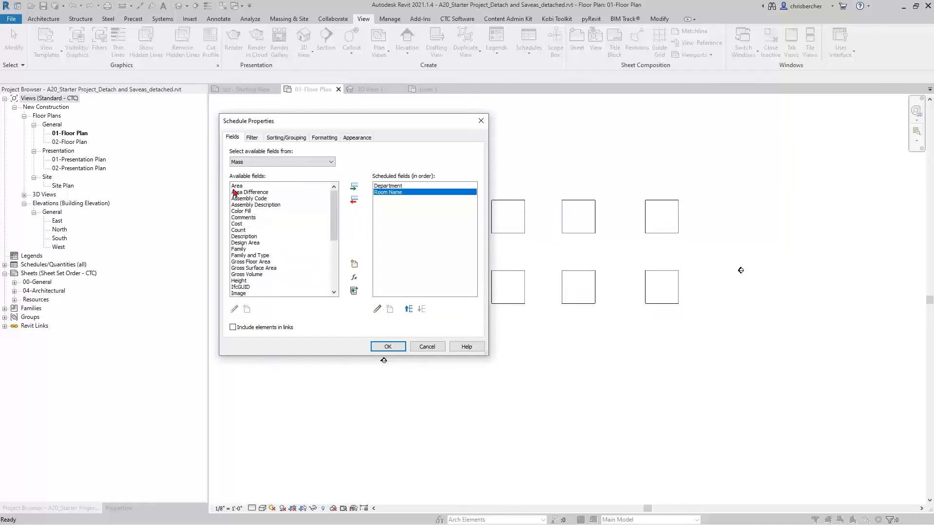
double_click(243, 187)
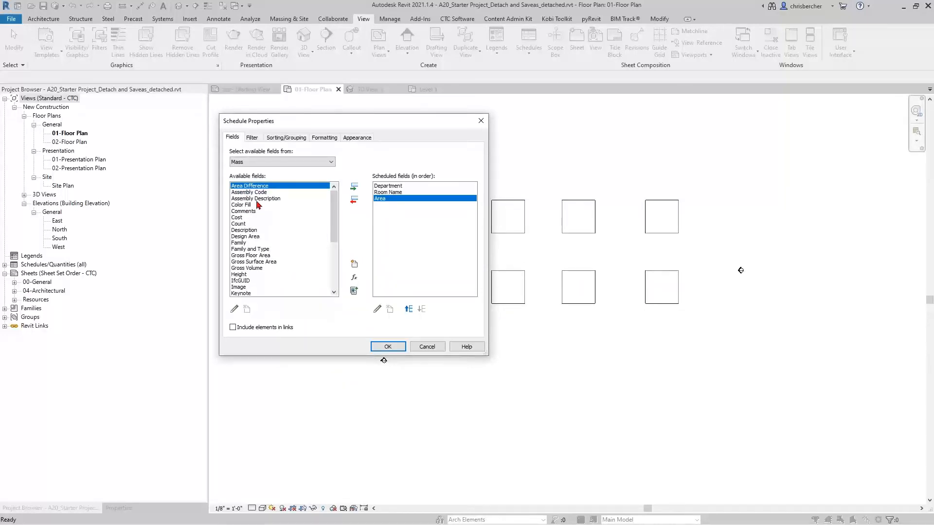
double_click(252, 238)
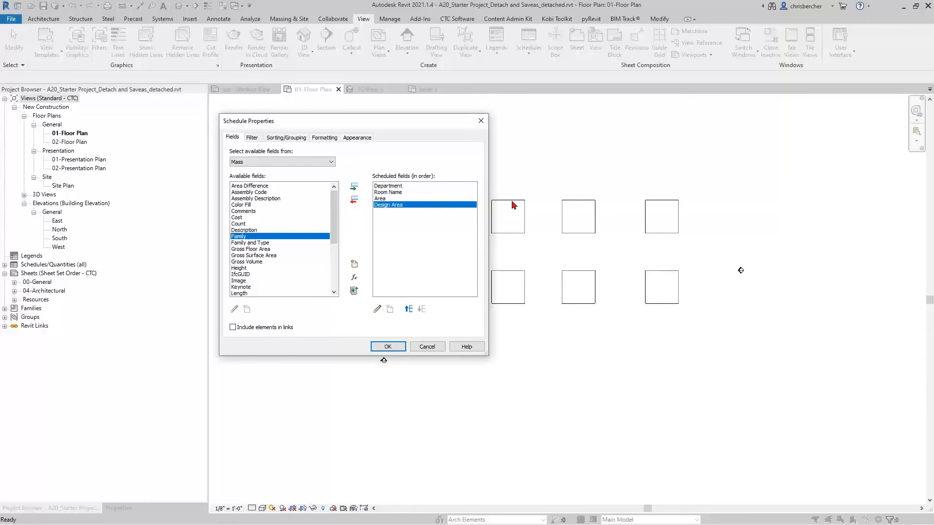
left_click(261, 186)
double_click(261, 187)
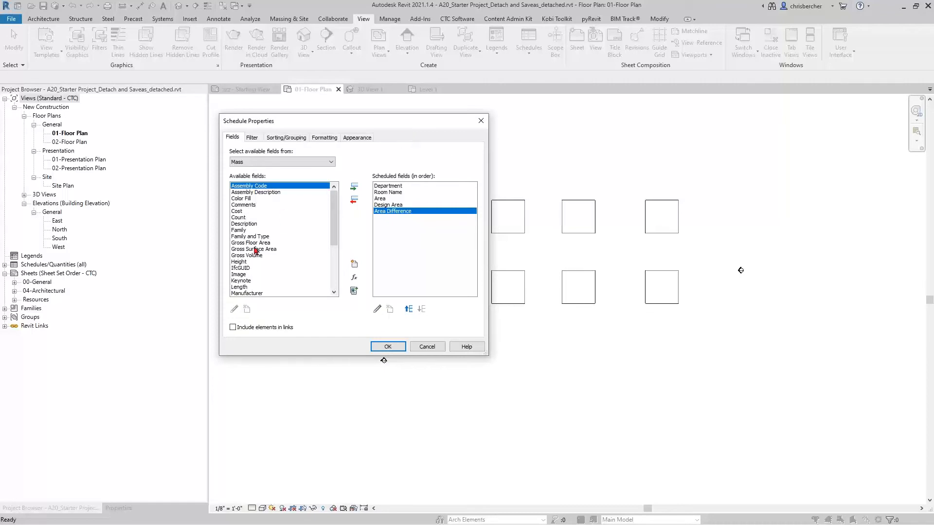
- Review the remaining available mass fields in the schedule properties, through to the end of the list
left_click(258, 262)
scroll(258, 267, "down", 2)
scroll(258, 267, "down", 1)
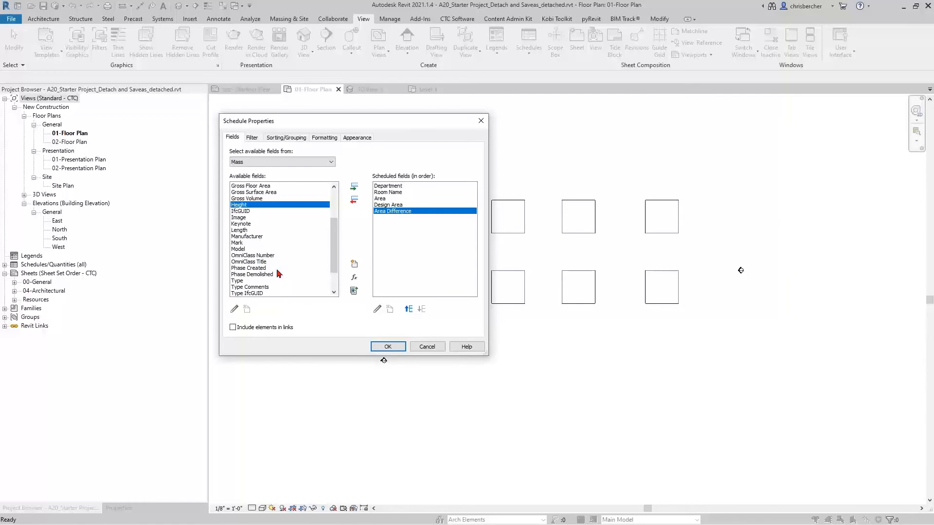
scroll(280, 270, "down", 2)
scroll(280, 271, "down", 1)
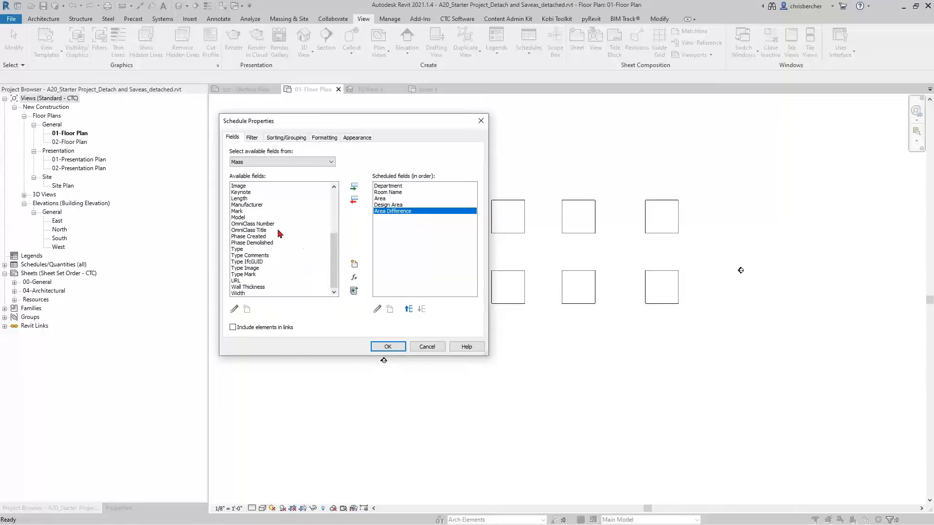
scroll(280, 234, "up", 4)
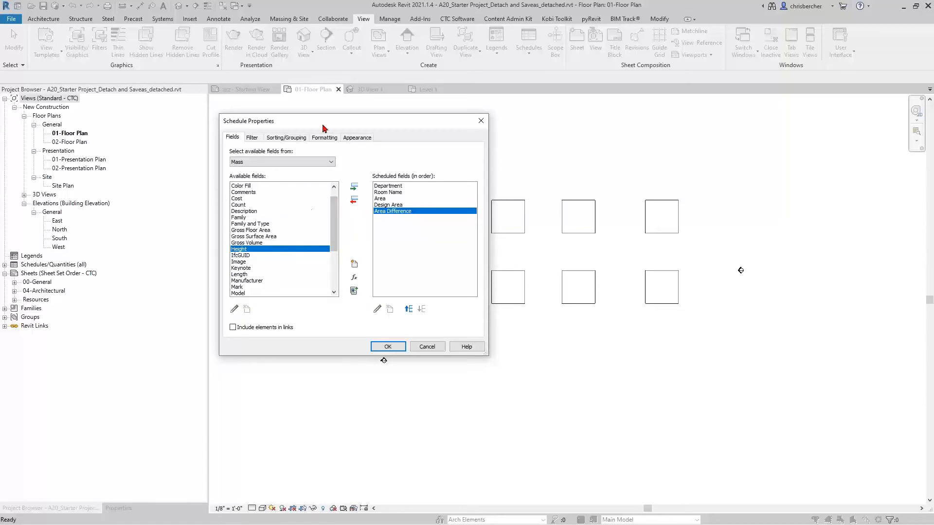
left_click_drag(324, 125, 336, 119)
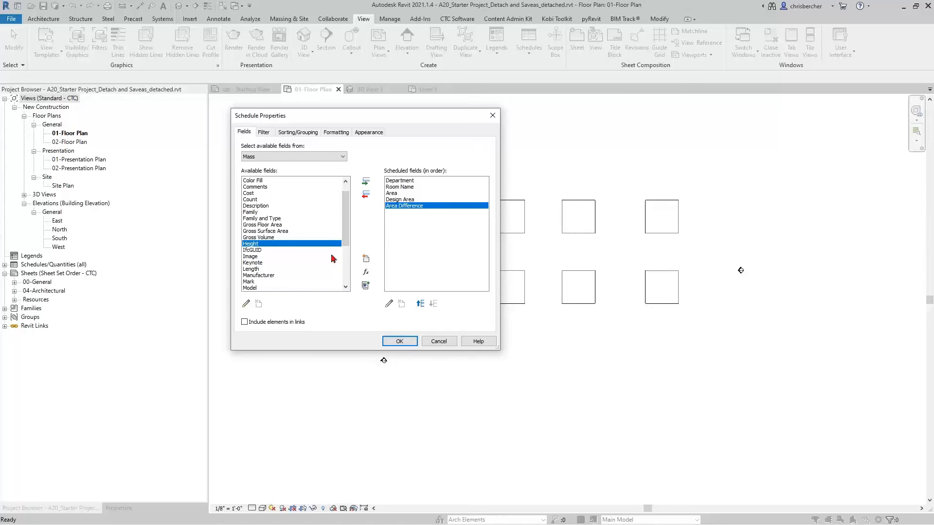
- Add a new instance project parameter named Program Level, with the Text parameter type, to the scheduled fields
left_click(367, 259)
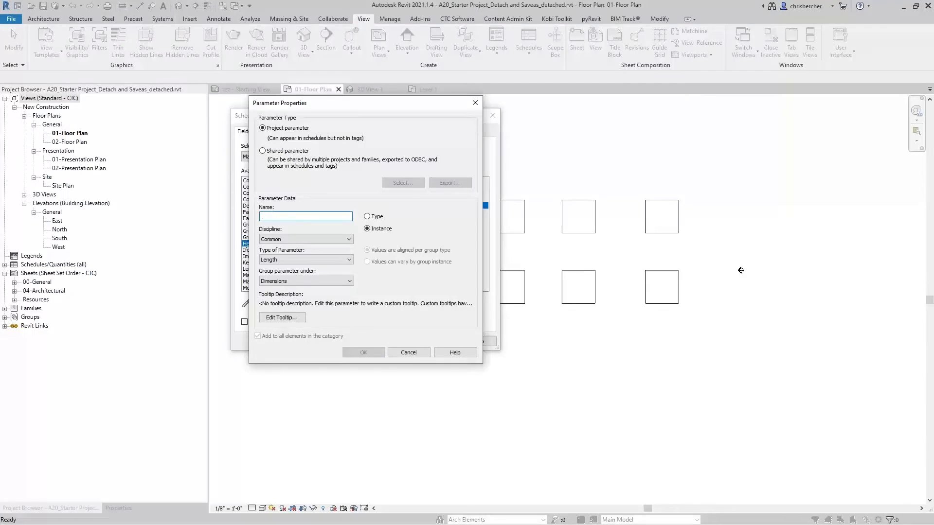
type("Program Level")
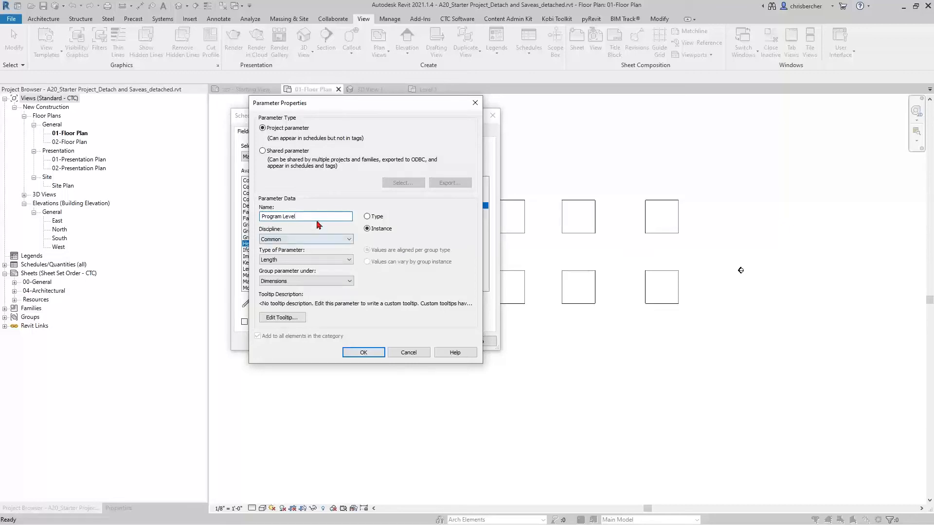
left_click(313, 260)
left_click(313, 268)
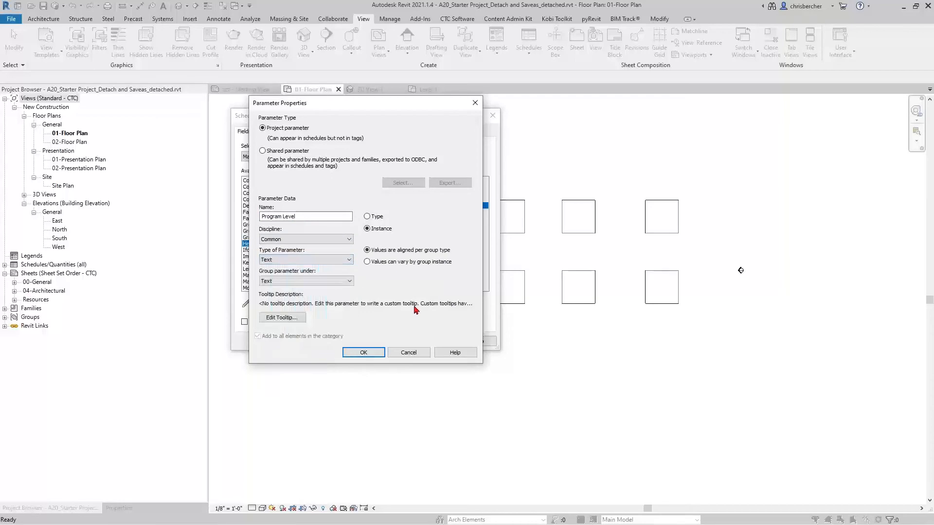
left_click(374, 354)
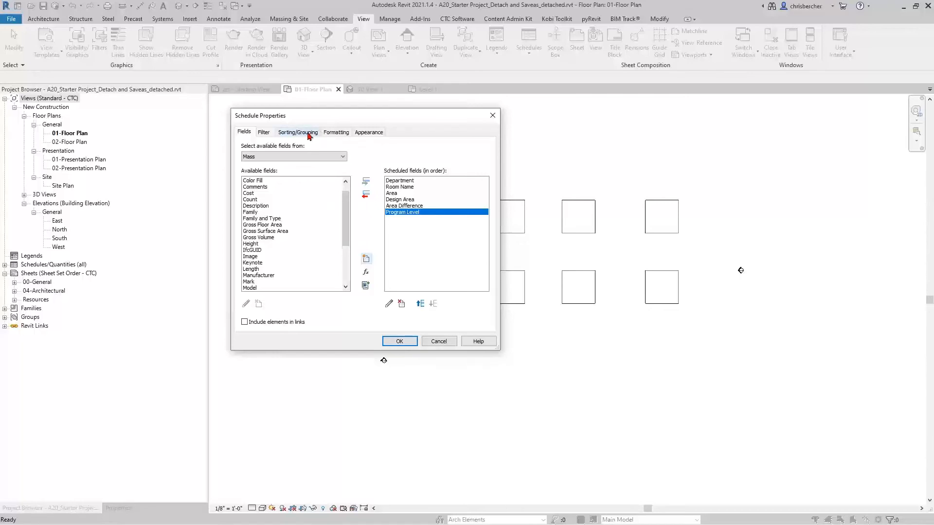
- Sort the Mass schedule by Department and then by Room Name, generate it, and widen its Area Difference column
left_click(290, 133)
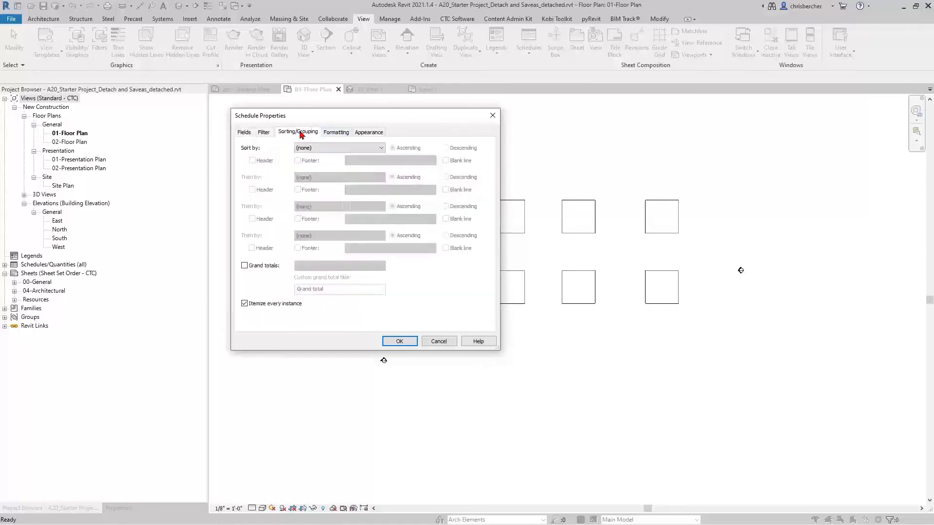
left_click(356, 149)
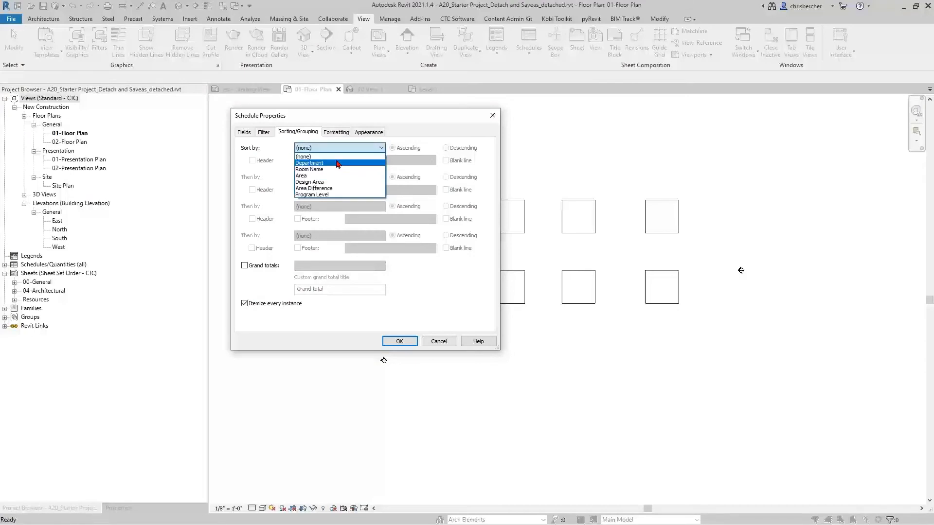
left_click(338, 164)
left_click(340, 177)
left_click(341, 199)
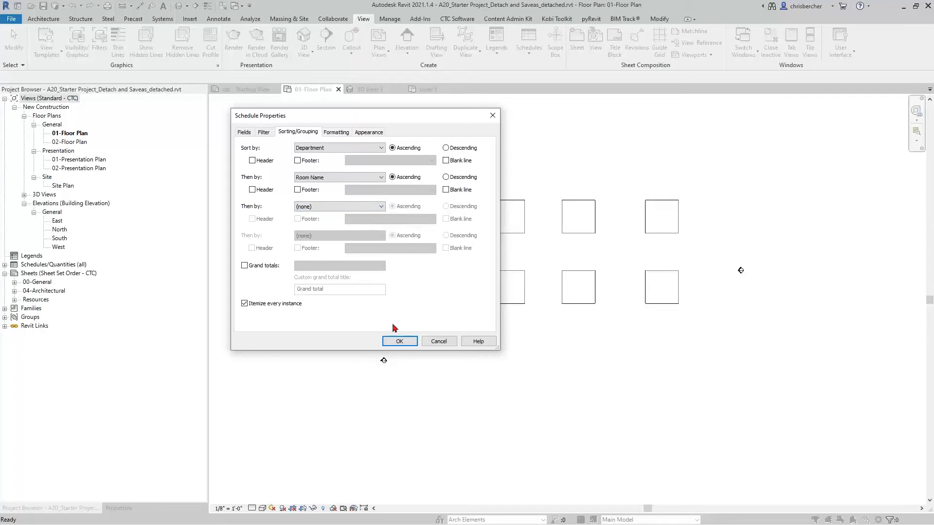
left_click(399, 341)
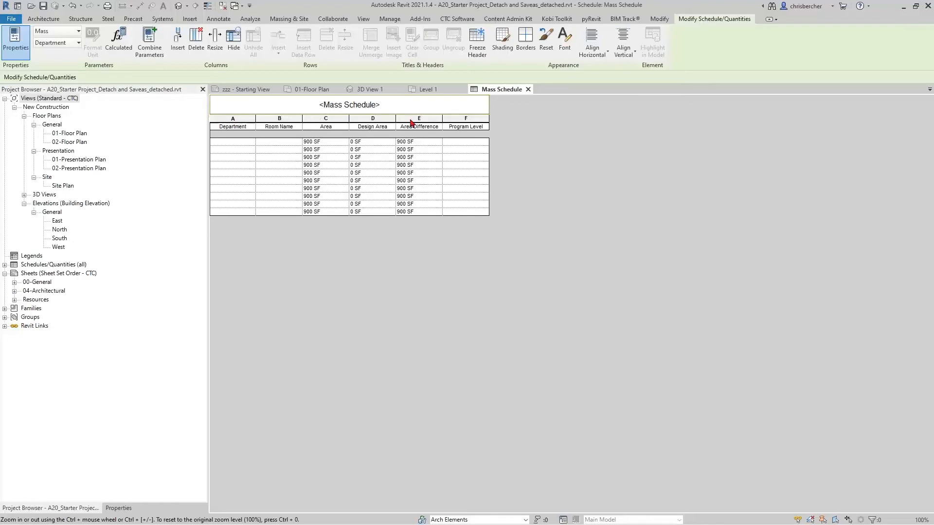
left_click_drag(442, 119, 461, 119)
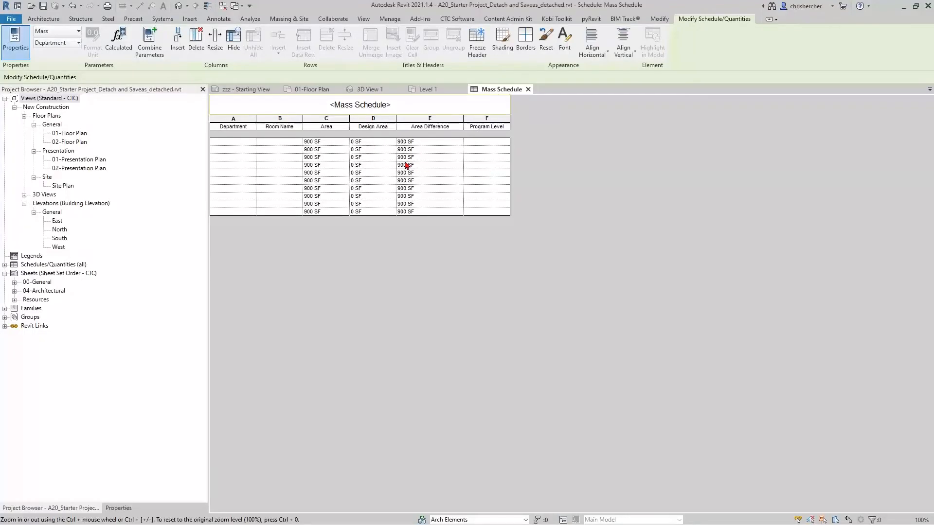
- Open the conditional formatting settings of the Area Difference field in the Mass Schedule's properties
double_click(49, 266)
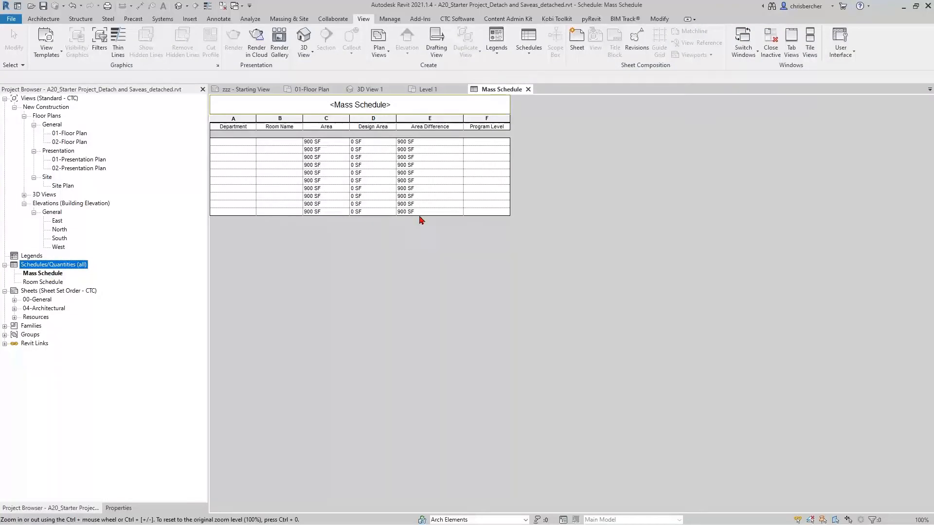
right_click(49, 274)
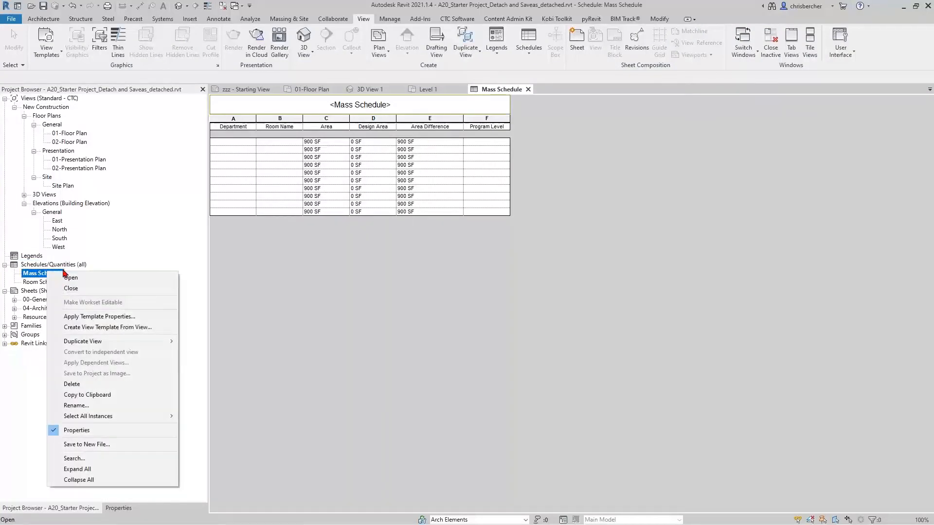
left_click(148, 238)
left_click(128, 507)
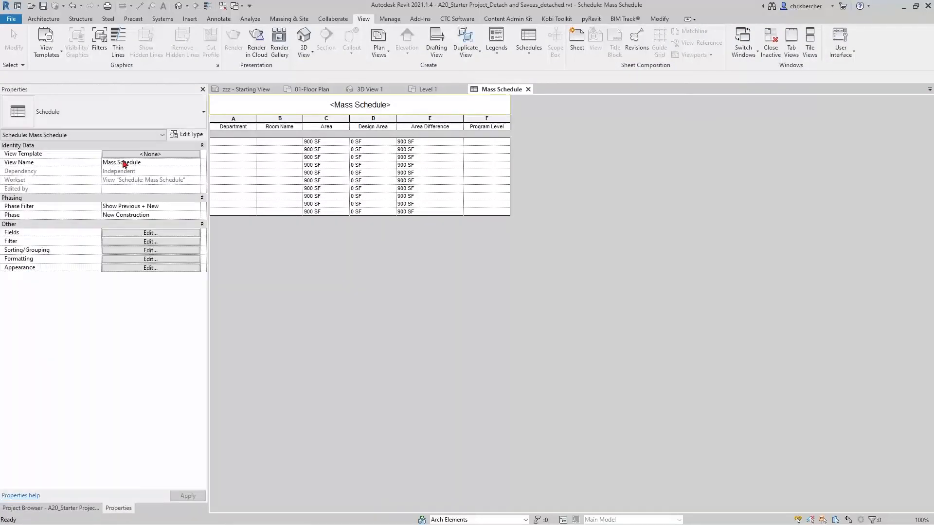
left_click(141, 258)
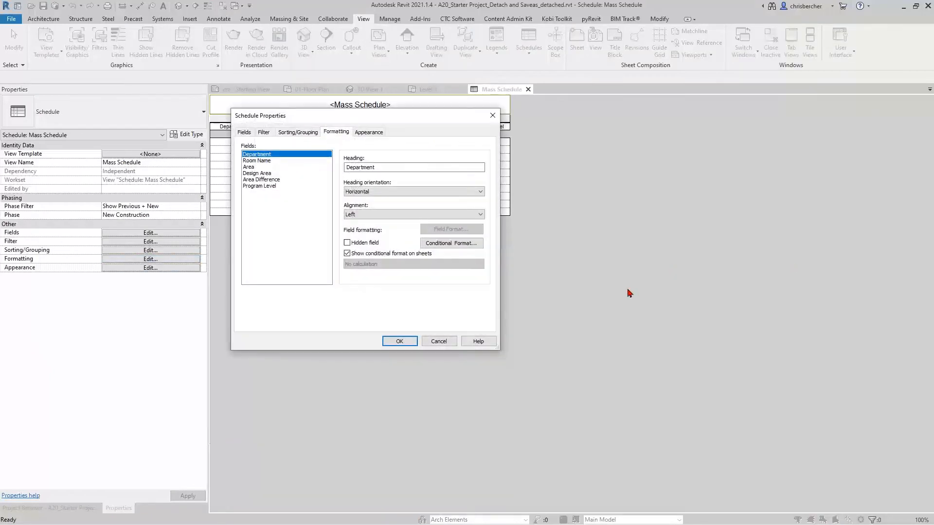
left_click(257, 179)
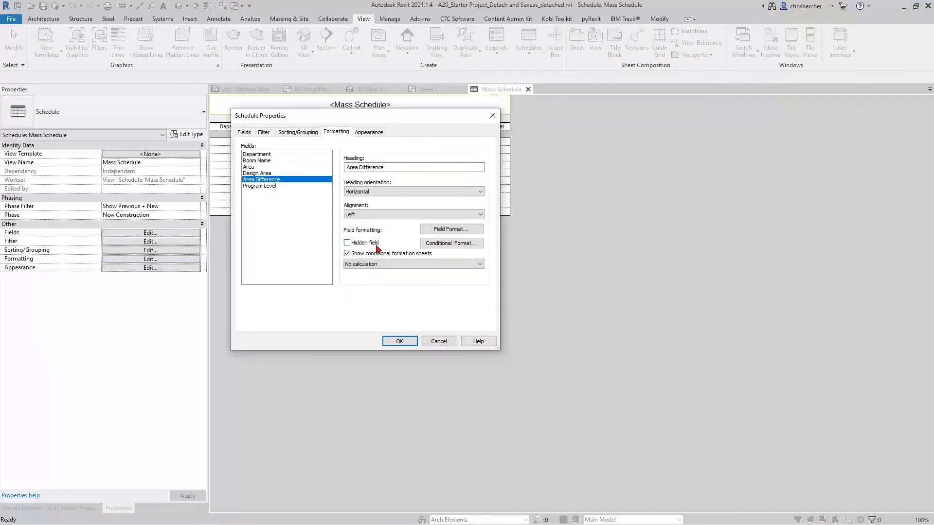
left_click(450, 243)
left_click(450, 243)
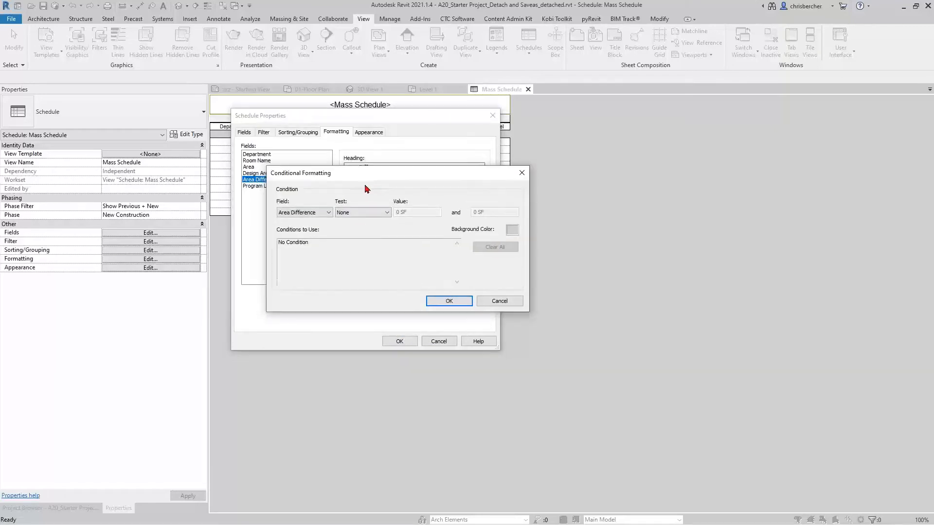
- Set the Area Difference condition to Greater Than or Equal To 50 SF with a red background color
left_click(365, 240)
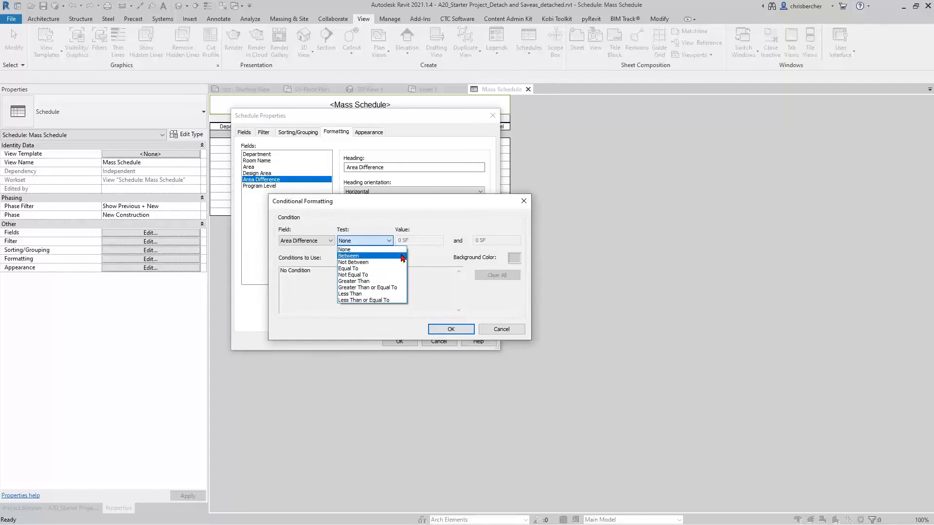
left_click(383, 281)
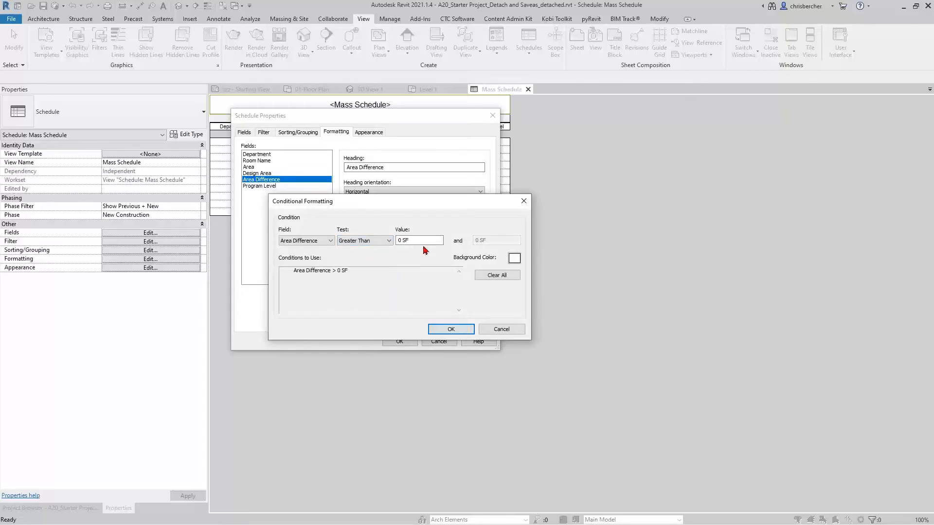
left_click(368, 241)
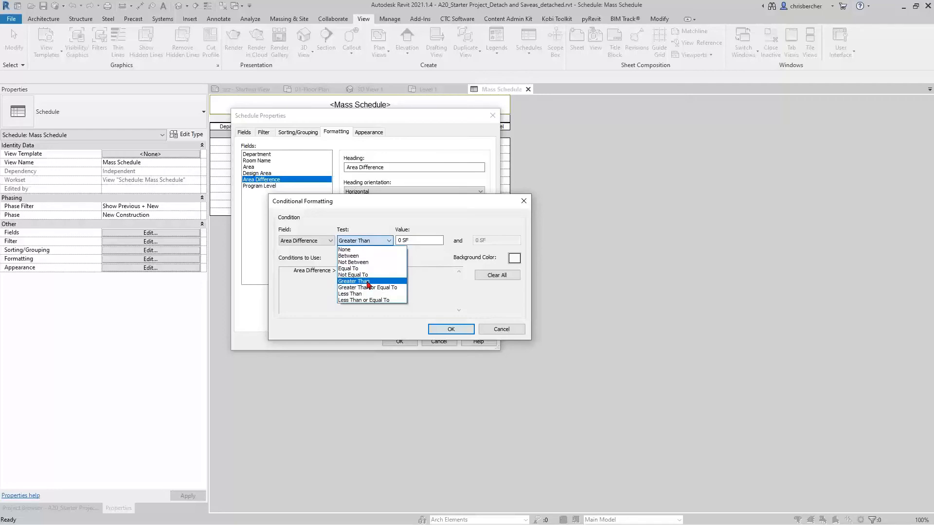
left_click(368, 288)
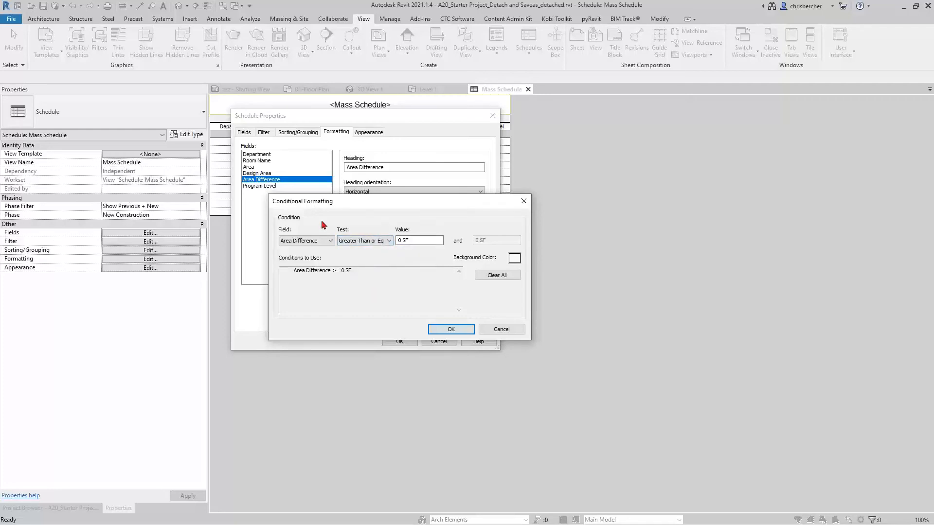
left_click(365, 241)
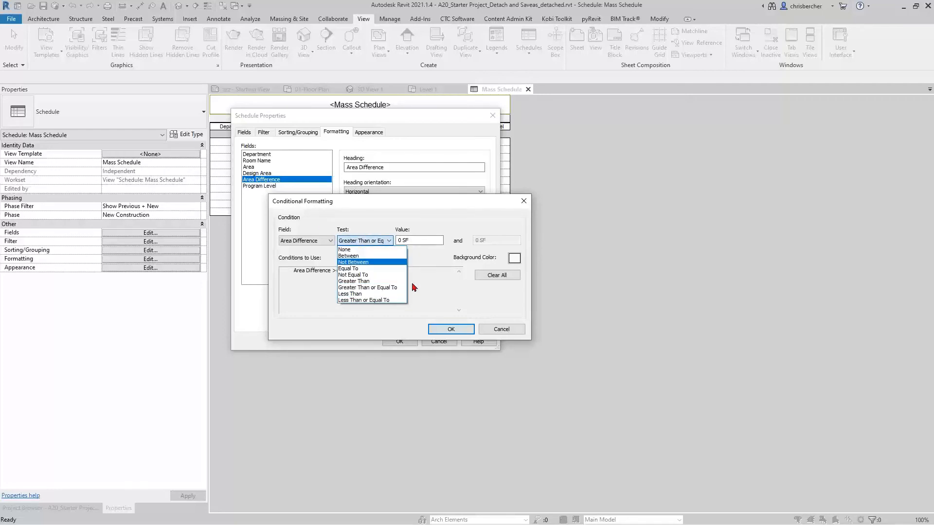
left_click(388, 288)
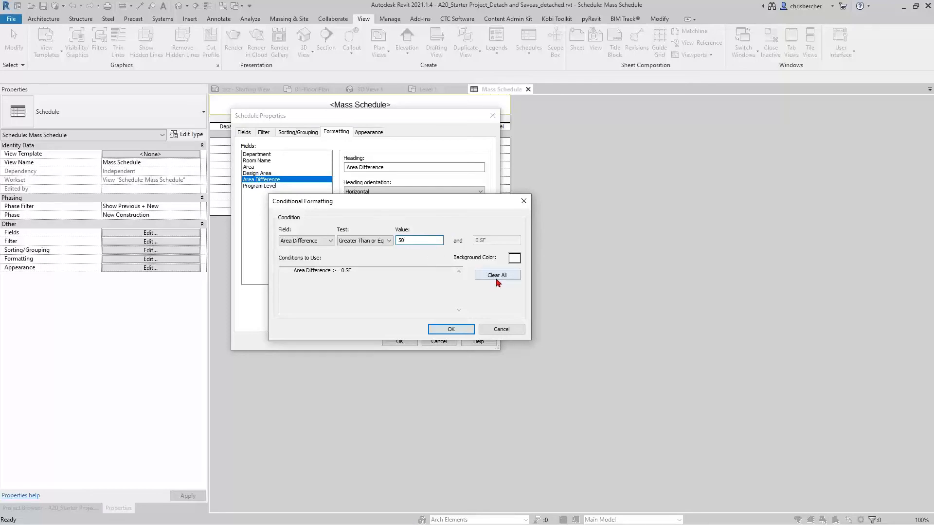
left_click(374, 290)
left_click(515, 259)
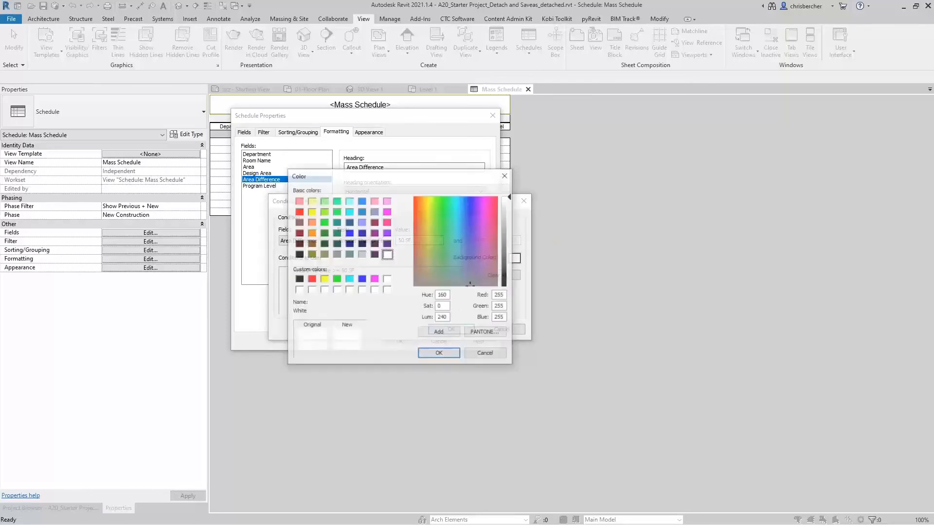
left_click(311, 279)
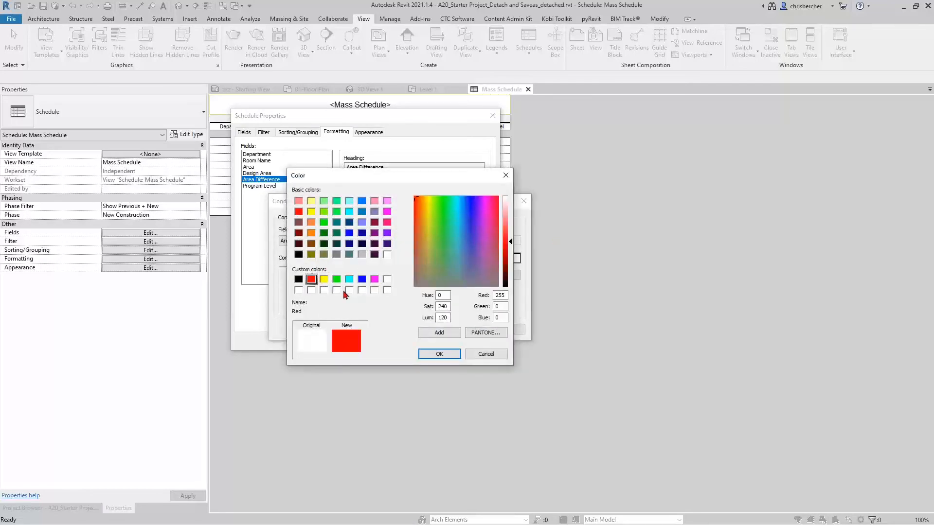
left_click(421, 356)
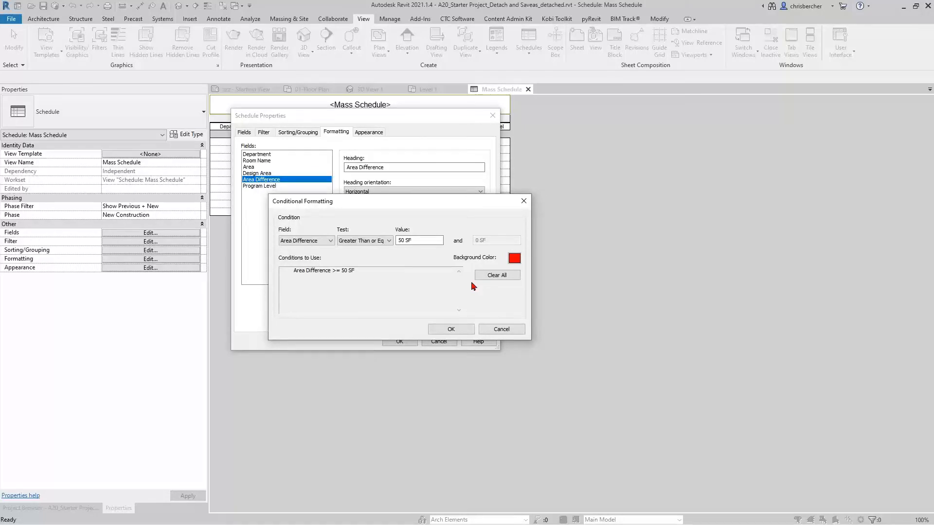
- Set the Area Difference condition's threshold value to 30 SF
left_click(401, 241)
left_click(433, 294)
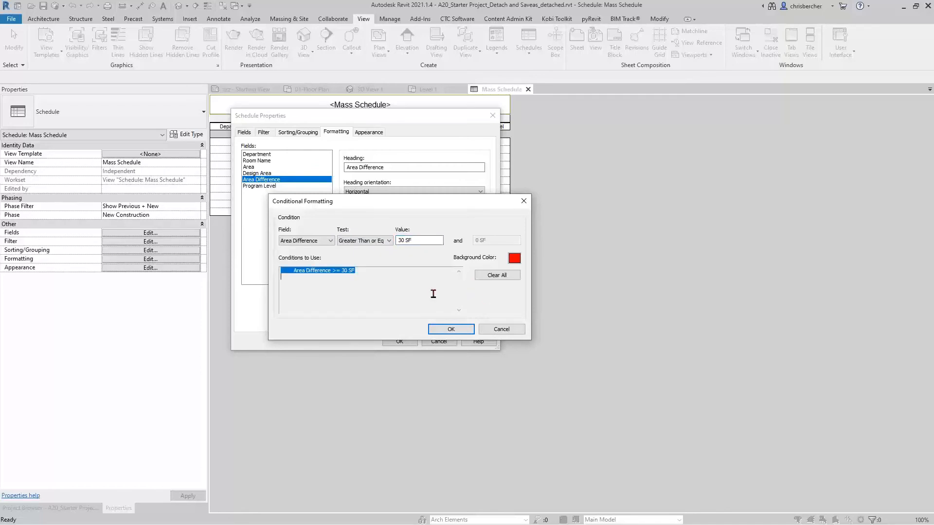
left_click(370, 297)
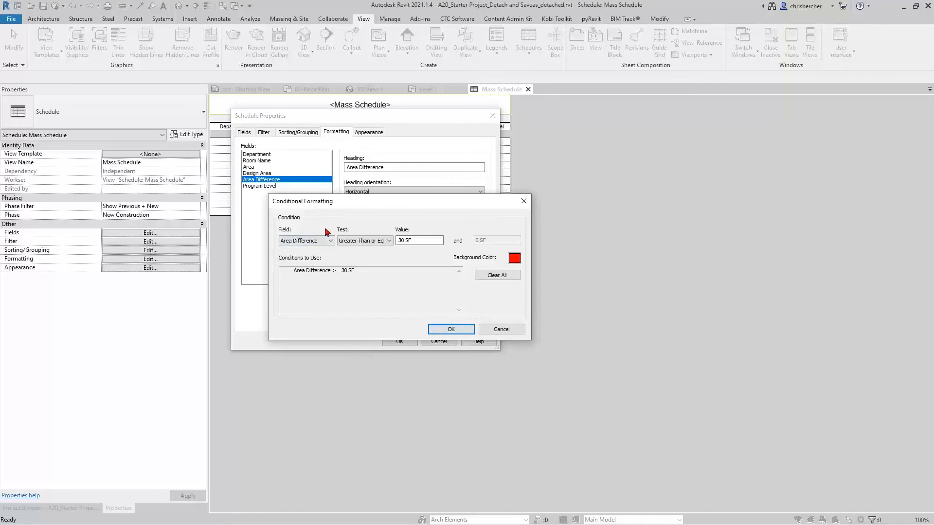
- Change the Area Difference condition to Less Than 0 SF and accept the conditional format
left_click(313, 242)
left_click(444, 282)
left_click(370, 240)
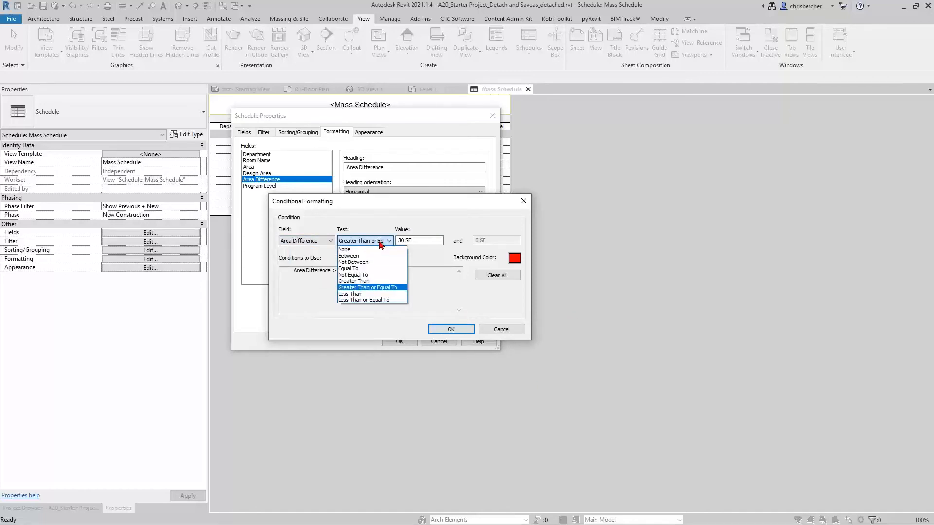
left_click(365, 300)
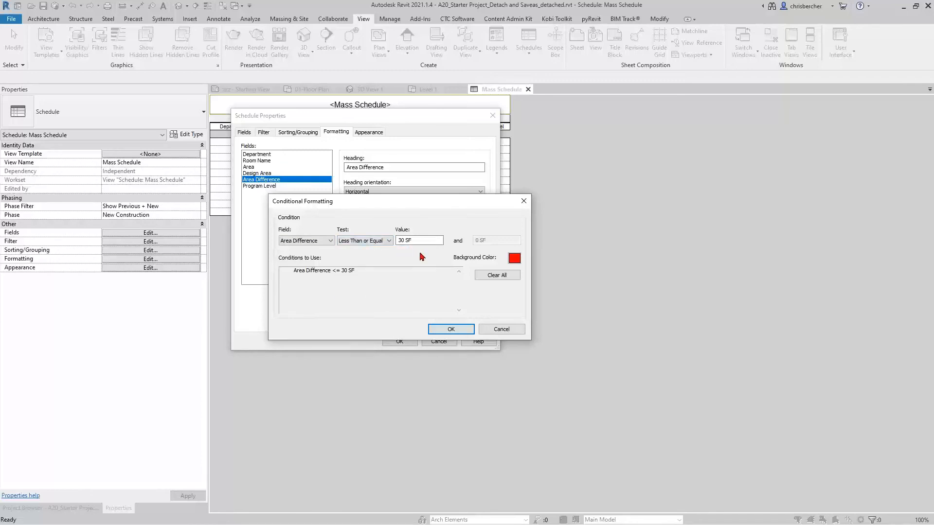
left_click(420, 241)
left_click_drag(404, 240, 388, 240)
type("0")
left_click(442, 297)
left_click(365, 240)
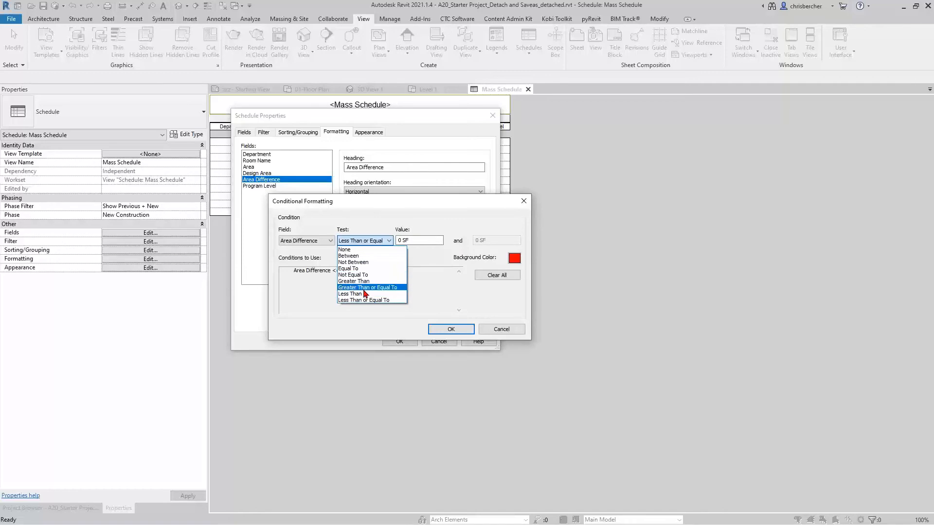
left_click(362, 294)
left_click(445, 329)
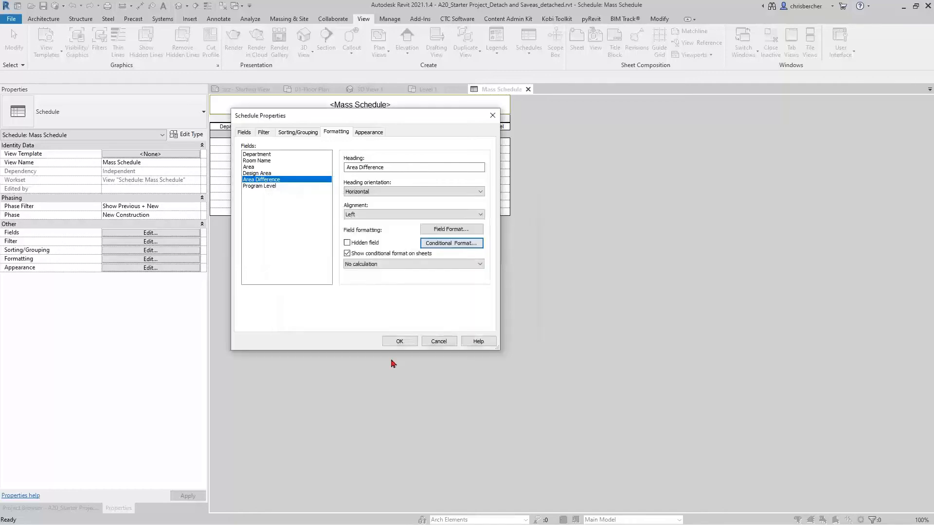
- Change the Area Difference condition to Greater Than or Equal To 30 SF and apply the formatting to the schedule
left_click(446, 243)
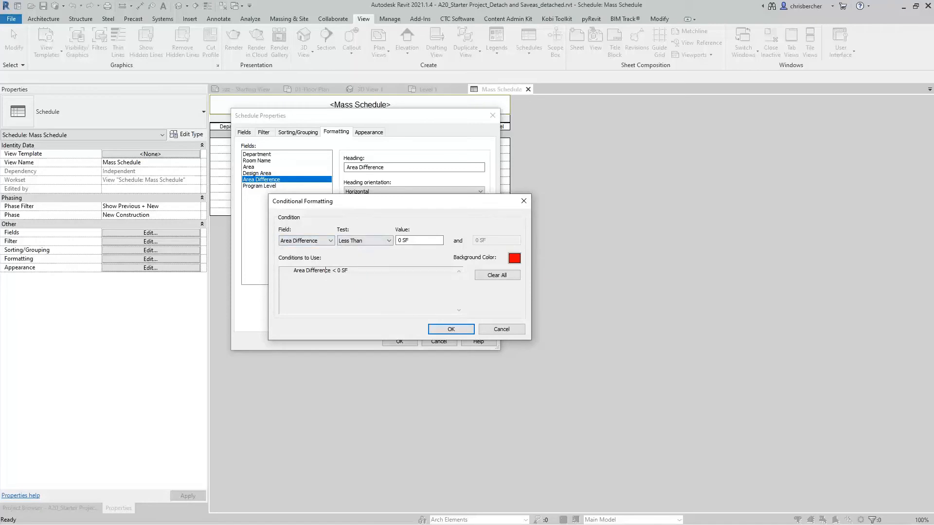
left_click(388, 241)
left_click(371, 291)
double_click(397, 241)
type("30")
left_click(449, 329)
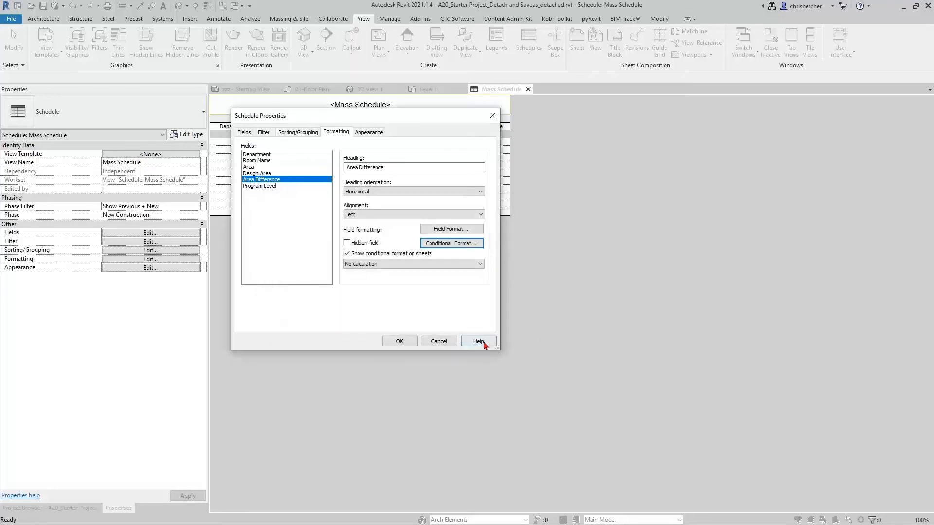
left_click(383, 342)
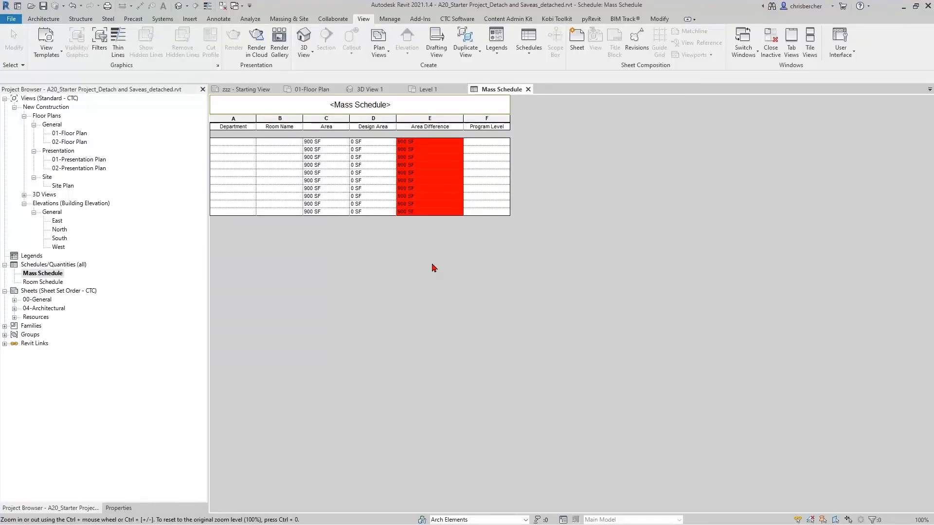
left_click(103, 361)
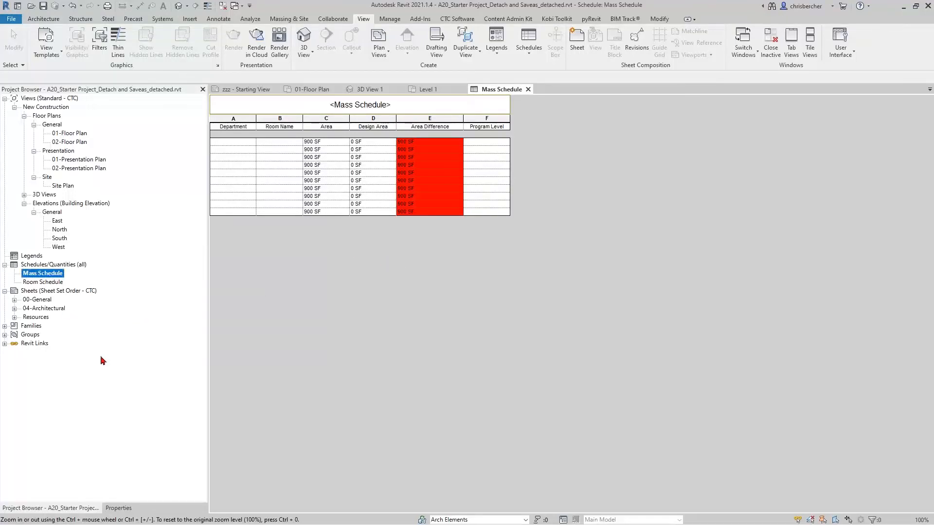
left_click(316, 392)
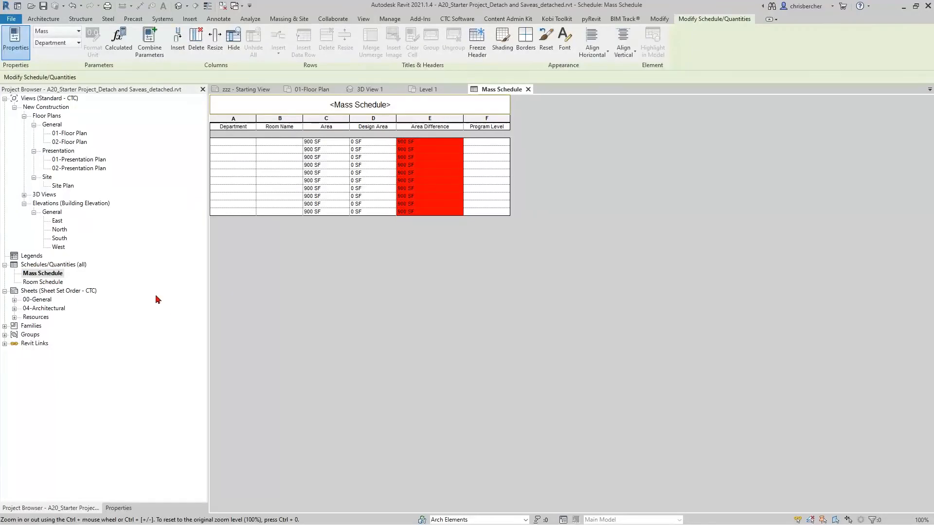
left_click(185, 239)
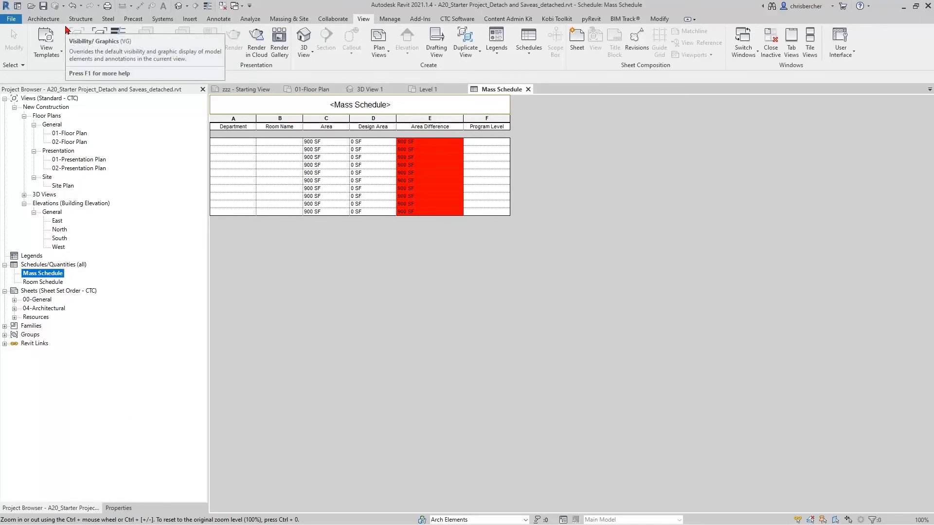
- Start Spreadsheet Link from the CTC BIM Project Suite and reposition its settings window over the spreadsheet
left_click(453, 20)
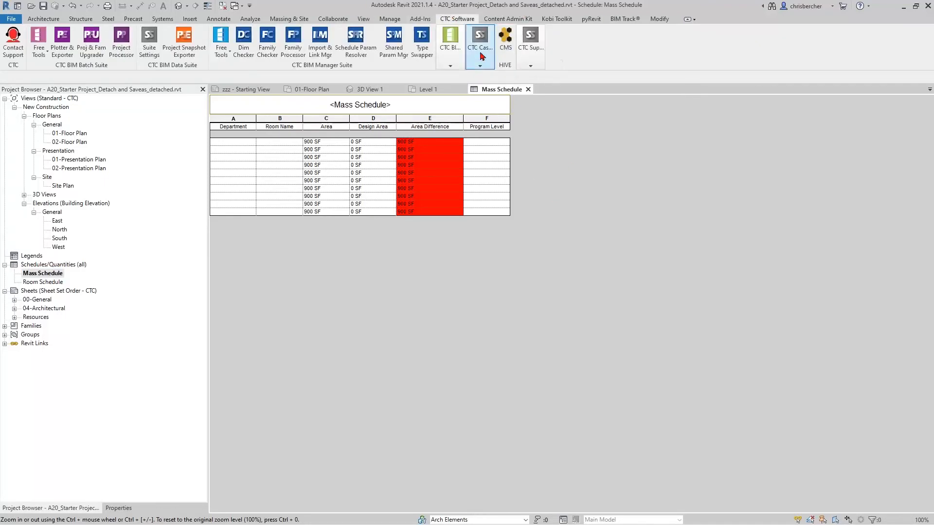
left_click(444, 62)
left_click_drag(455, 39, 287, 81)
left_click_drag(435, 111, 487, 115)
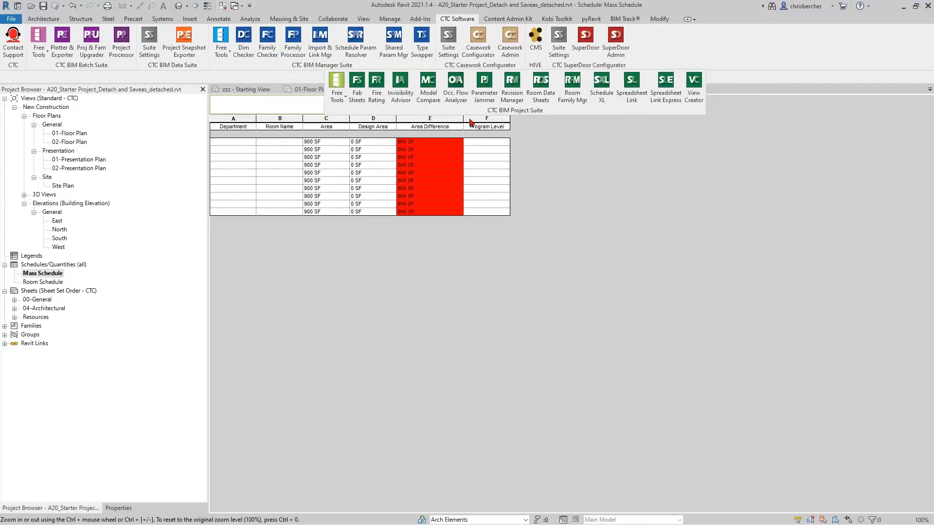
left_click(633, 97)
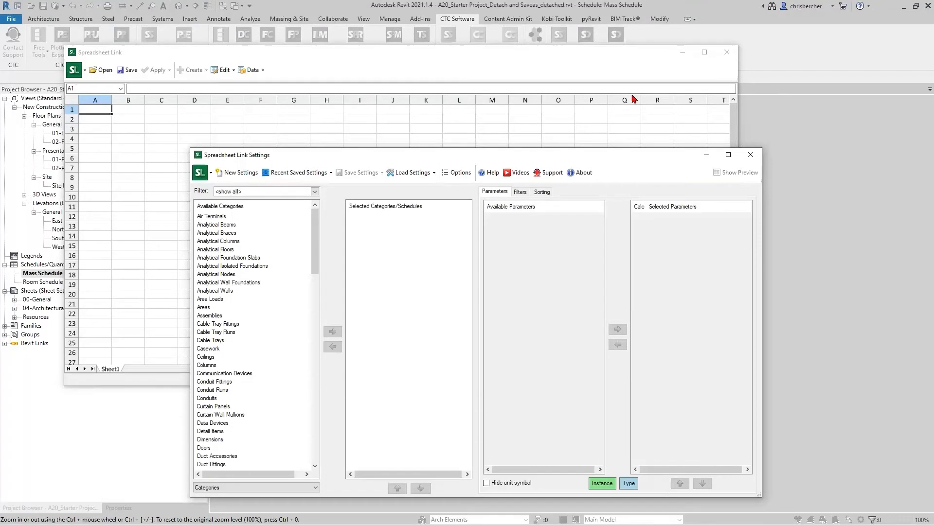
left_click_drag(563, 157, 583, 94)
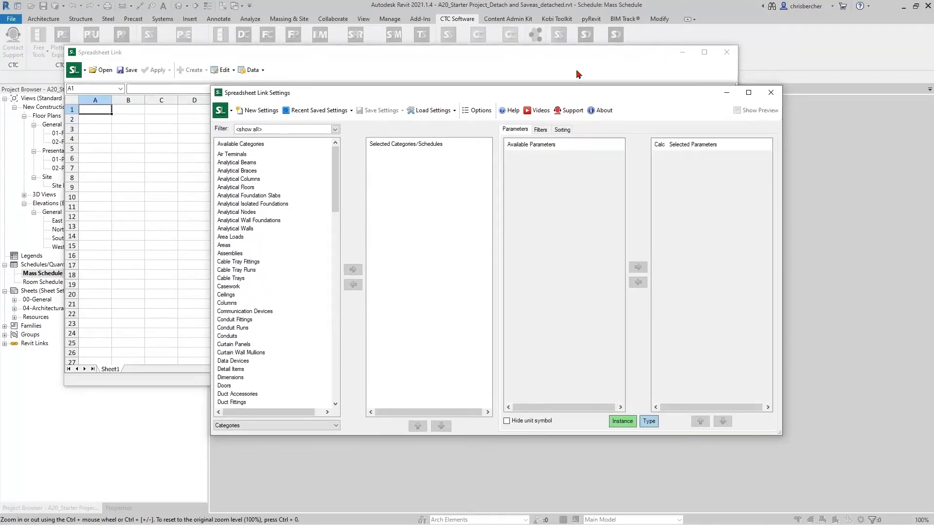
left_click_drag(562, 91, 561, 88)
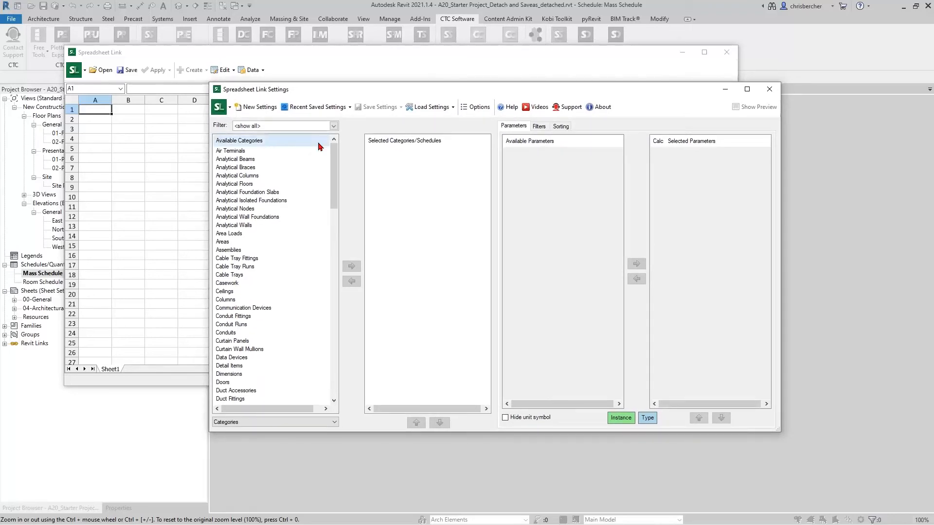
- Try to add the Mass category to the selected categories in Spreadsheet Link Settings
left_click(262, 256)
key("m")
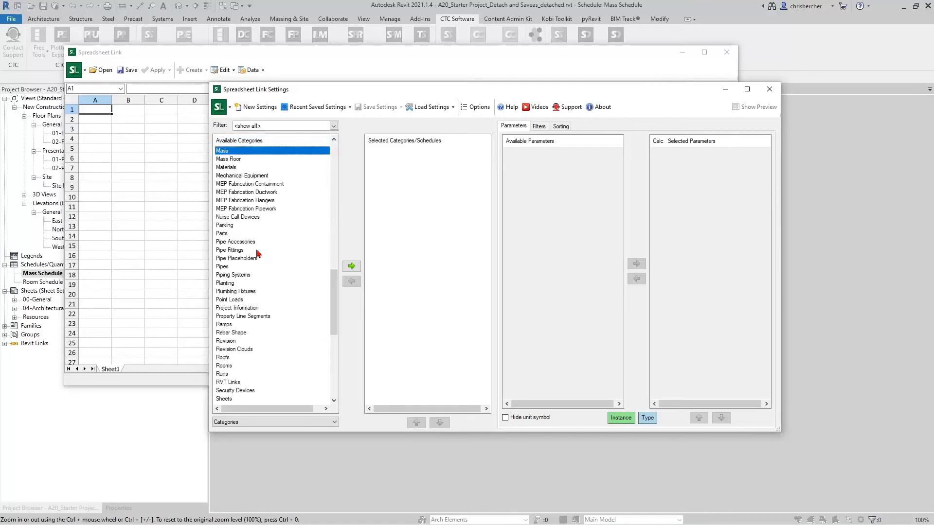
double_click(227, 152)
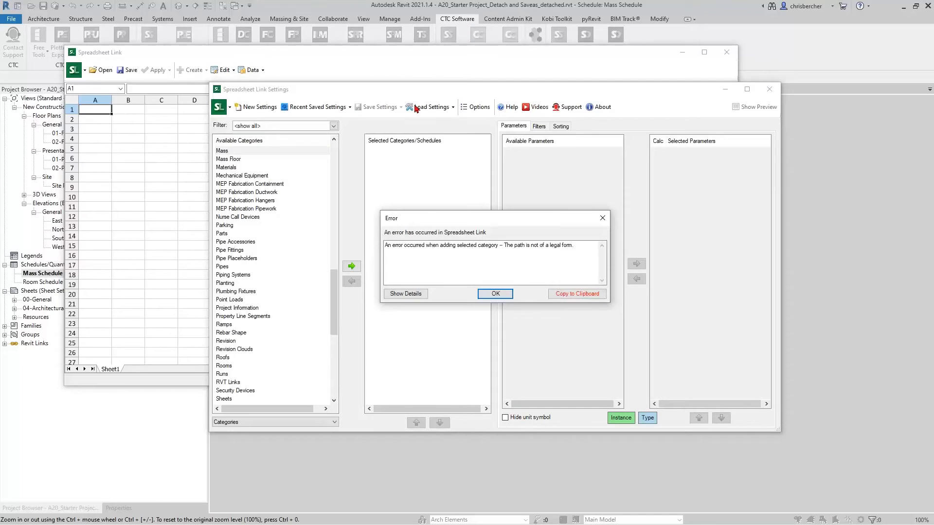
left_click(495, 294)
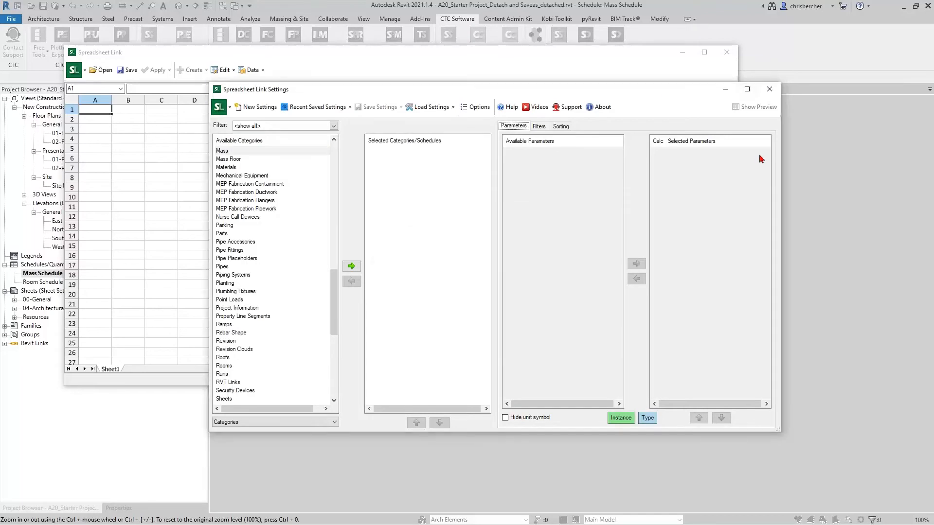
- Close Spreadsheet Link Settings and save the project as A21_Space Planning Demo.rvt, replacing the existing file
left_click(770, 89)
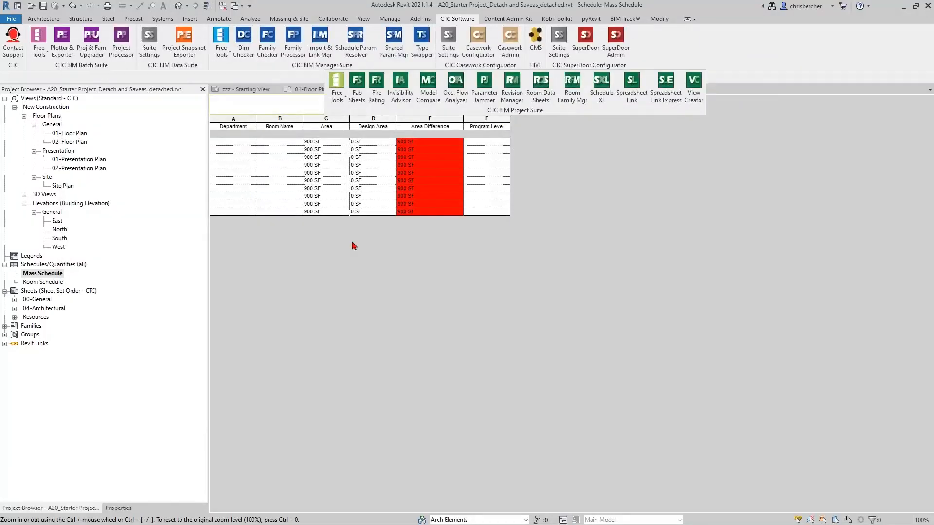
left_click(12, 18)
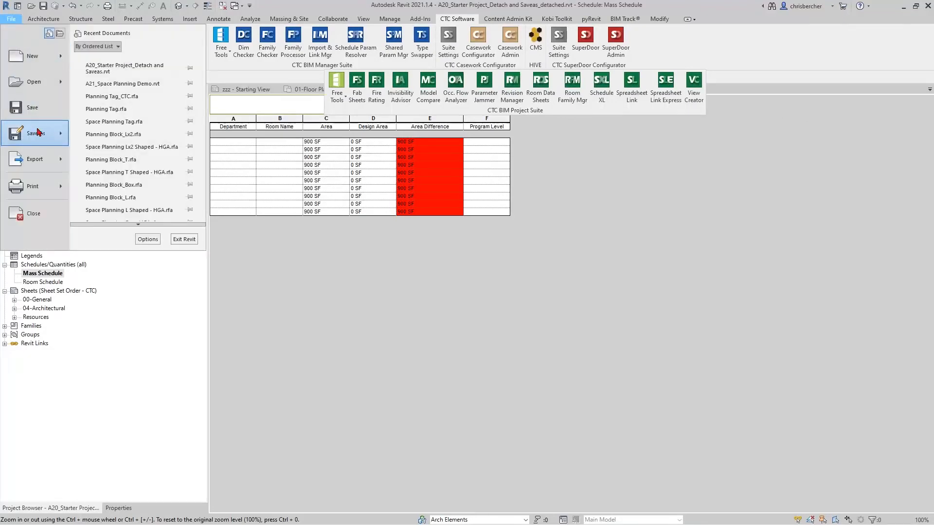
mouse_move(34, 133)
left_click(144, 102)
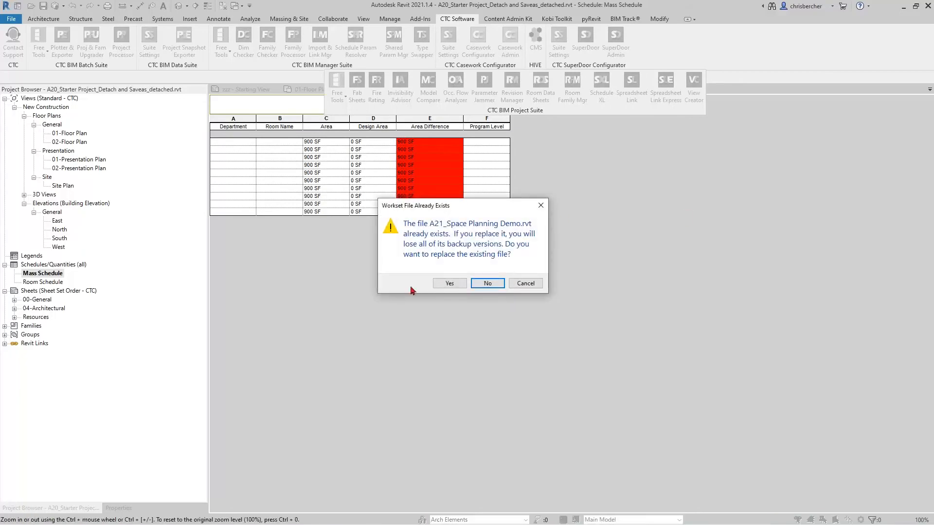
left_click(450, 285)
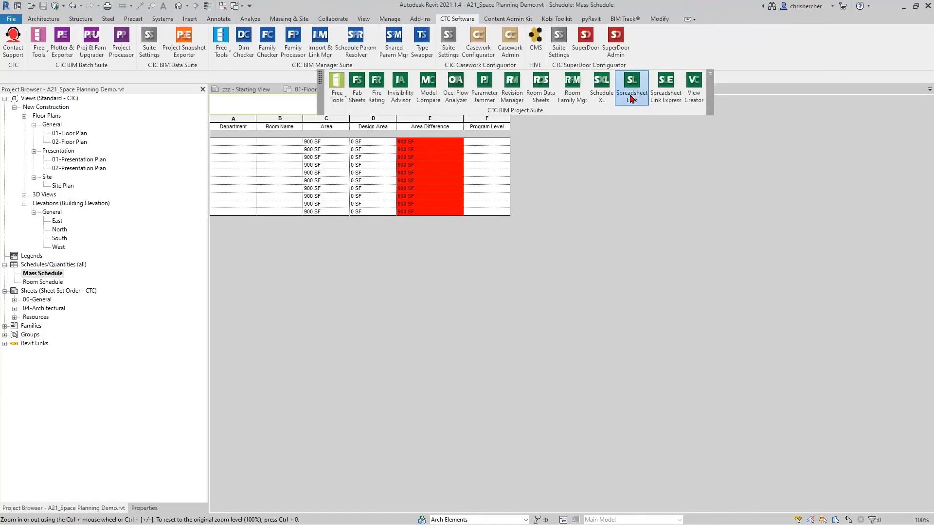
- Restart Spreadsheet Link and add the Mass category to the selected categories
left_click(631, 98)
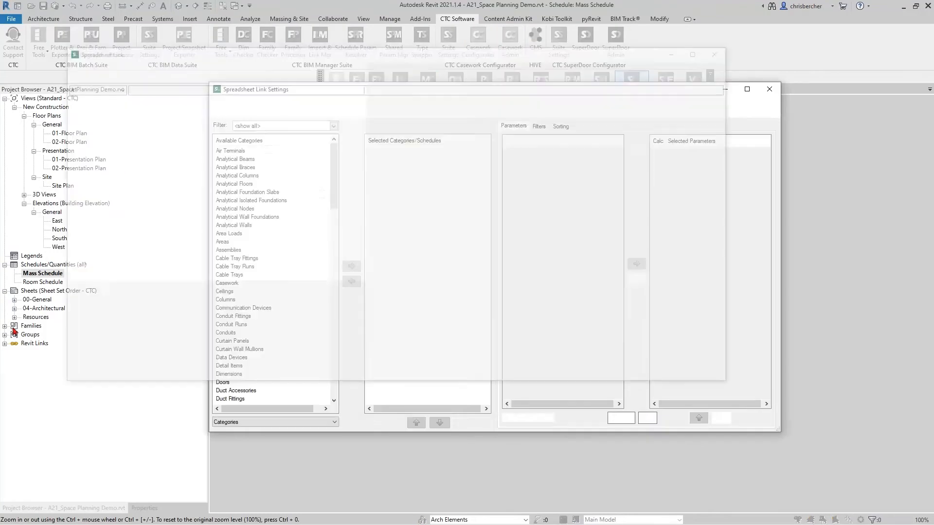
left_click(240, 309)
key("m")
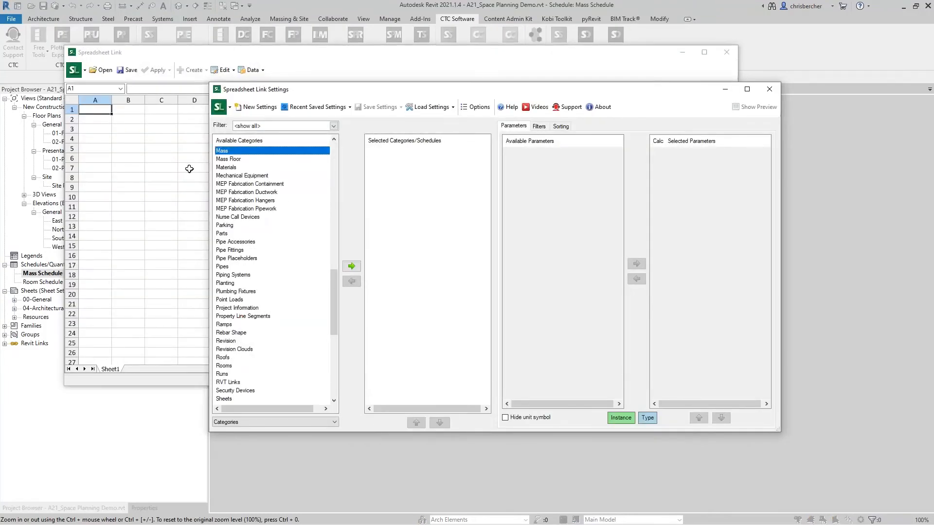
double_click(248, 154)
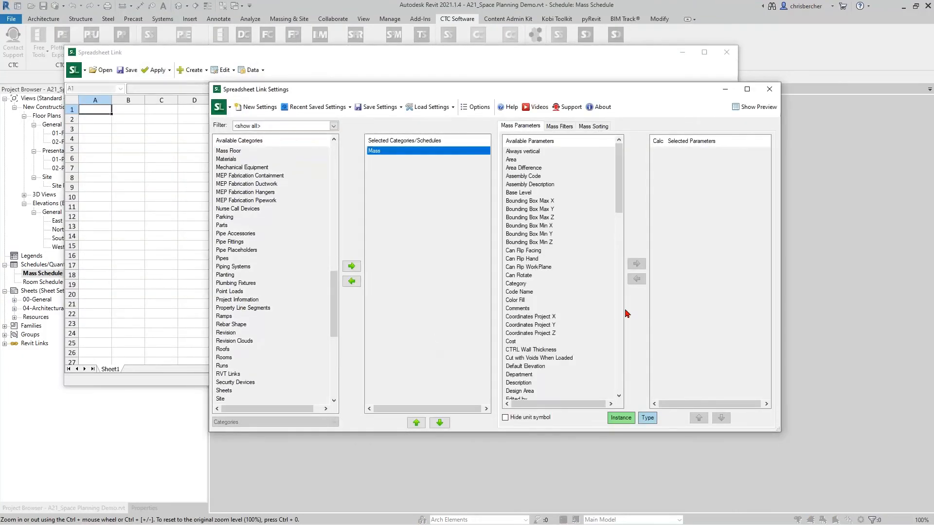
- Add the Department and Room Name parameters to the selected parameters of the Mass category
left_click(528, 209)
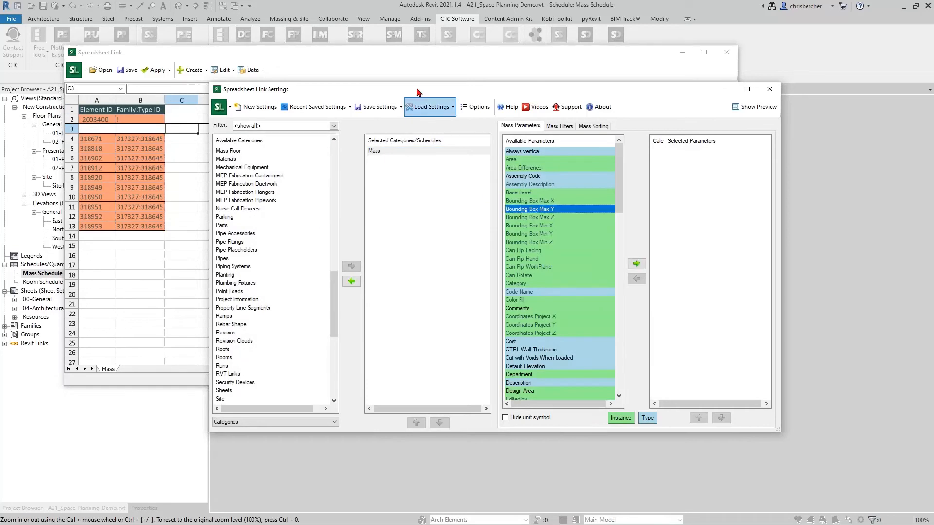
left_click_drag(421, 90, 441, 94)
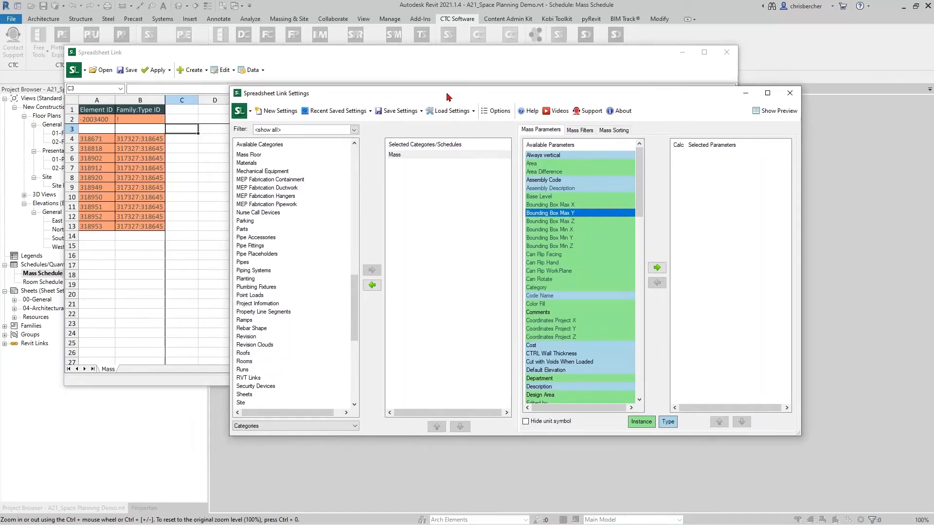
double_click(545, 379)
key("r")
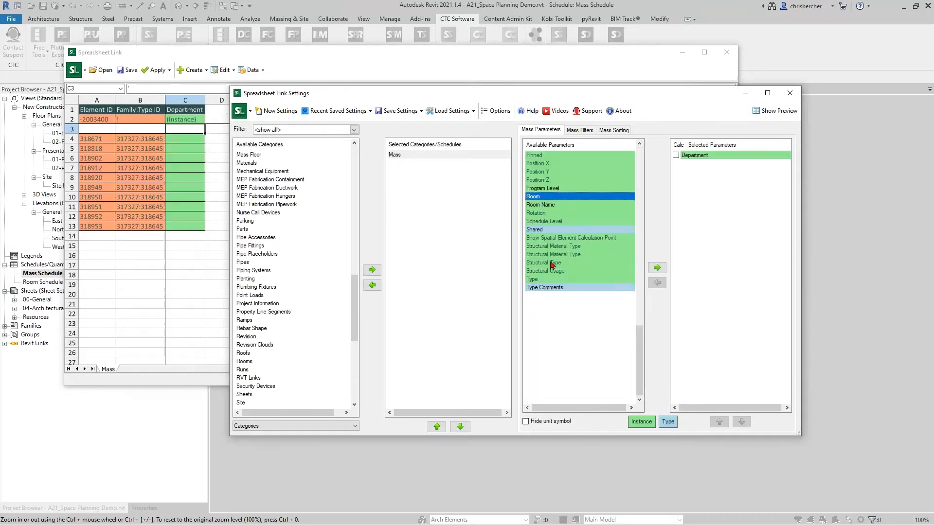
double_click(543, 205)
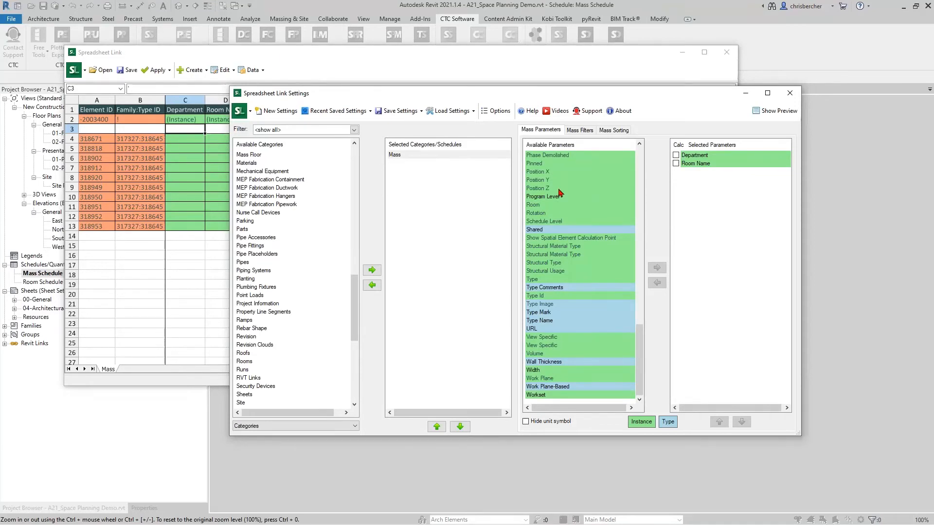
- Add the Area and Design Area parameters to the selected Mass parameters
scroll(598, 242, "up", 9)
scroll(546, 275, "up", 10)
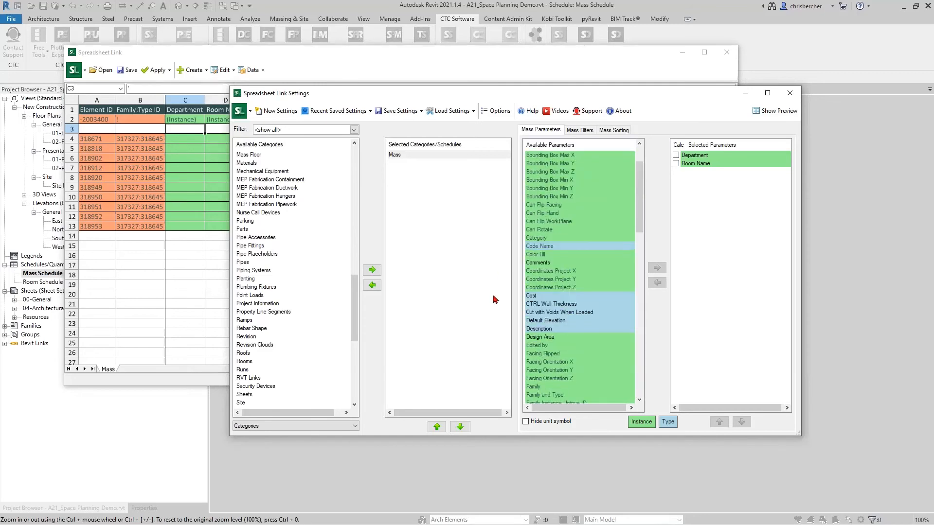
scroll(543, 233, "up", 2)
double_click(559, 164)
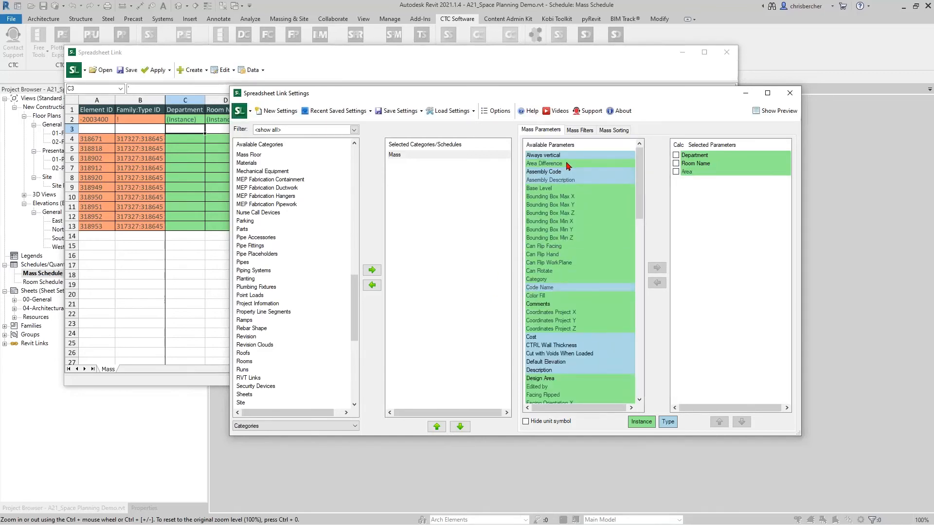
double_click(549, 379)
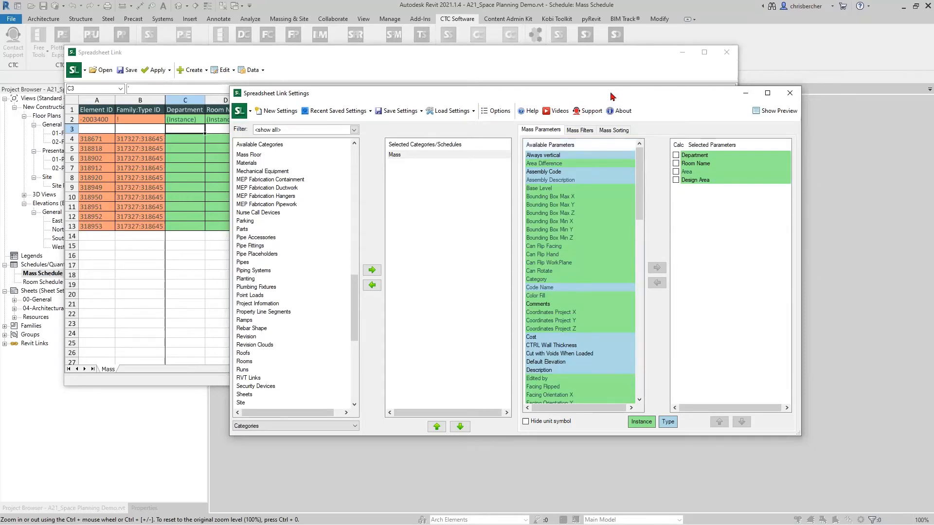
- Add the Width and Length parameters to the selected Mass parameters
left_click_drag(611, 95, 599, 92)
left_click(675, 173)
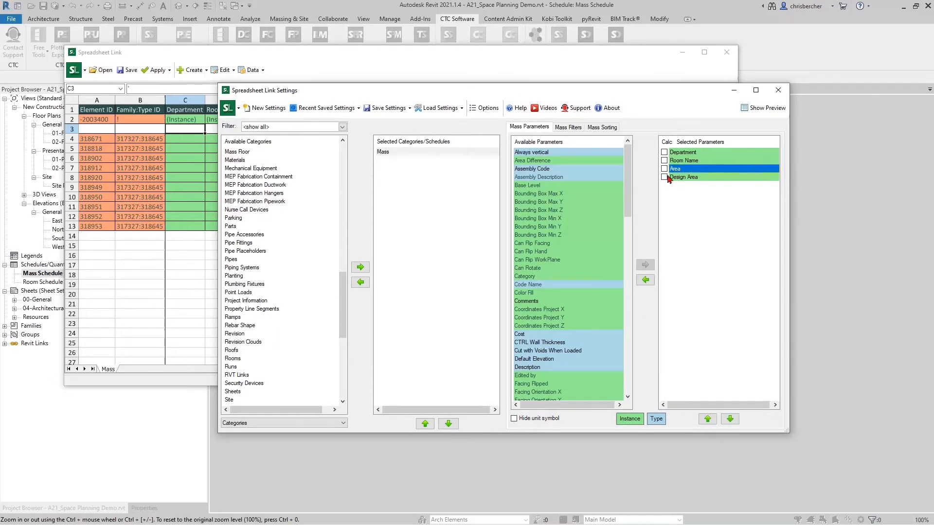
scroll(522, 351, "down", 7)
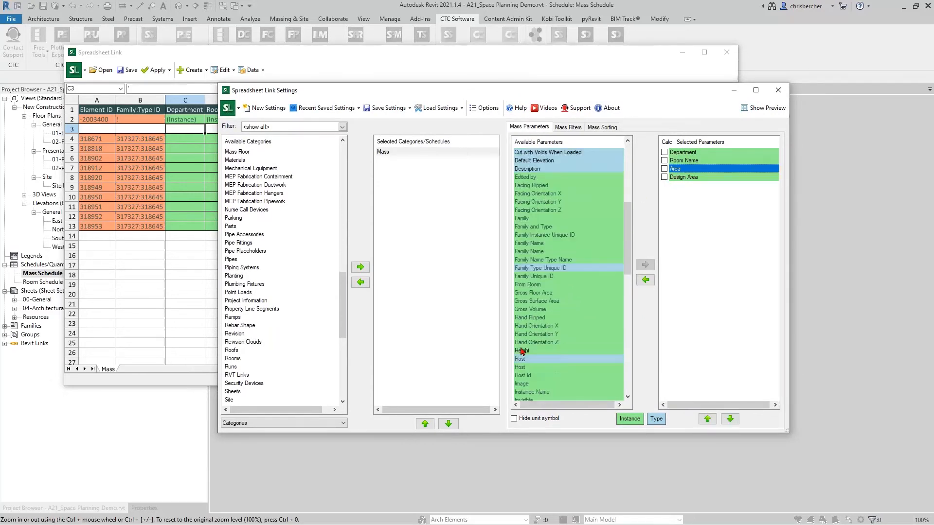
scroll(522, 351, "down", 5)
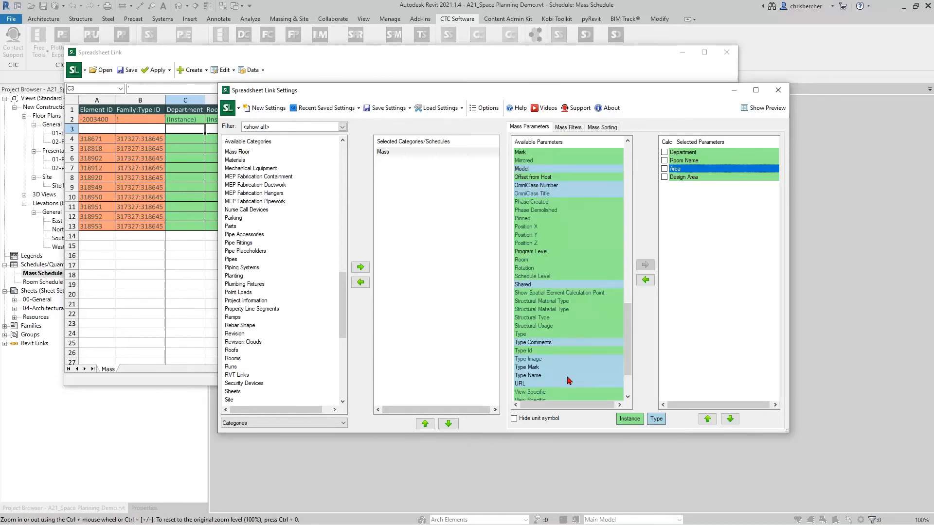
scroll(543, 384, "down", 3)
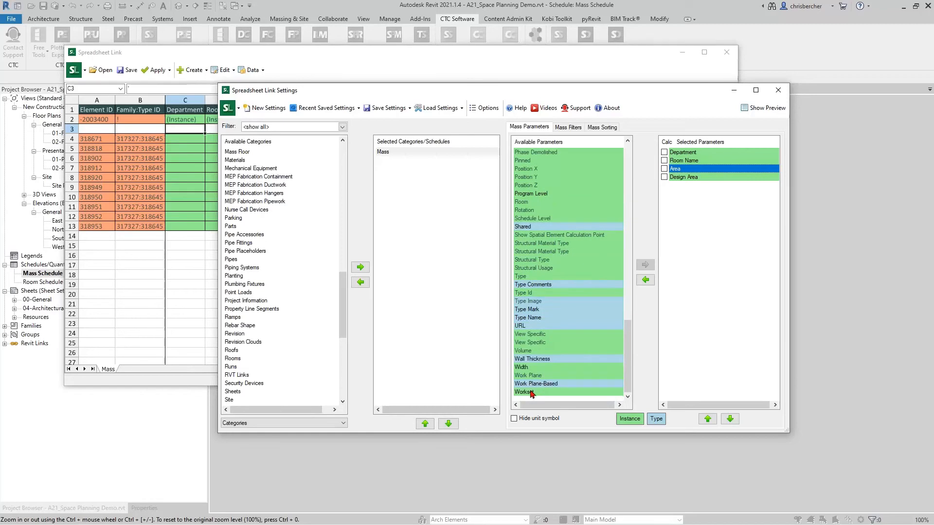
double_click(523, 369)
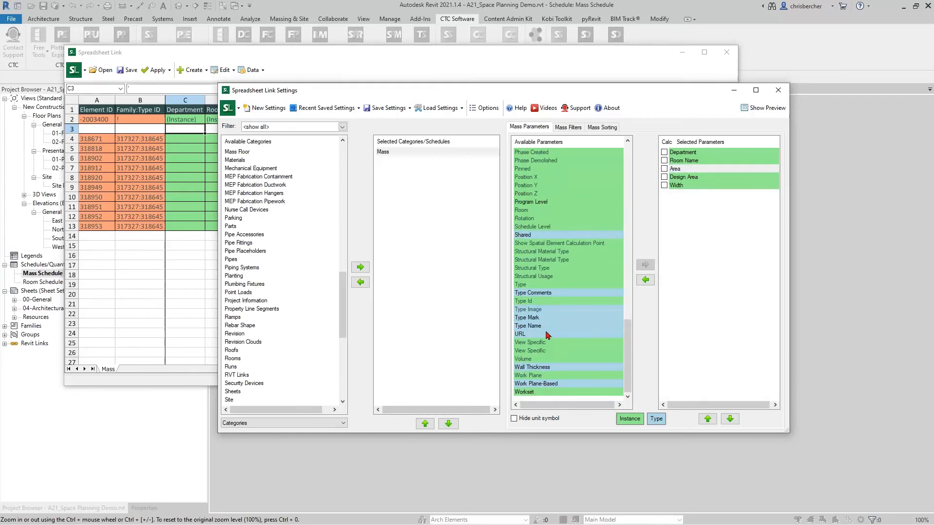
scroll(548, 336, "up", 3)
left_click(532, 153)
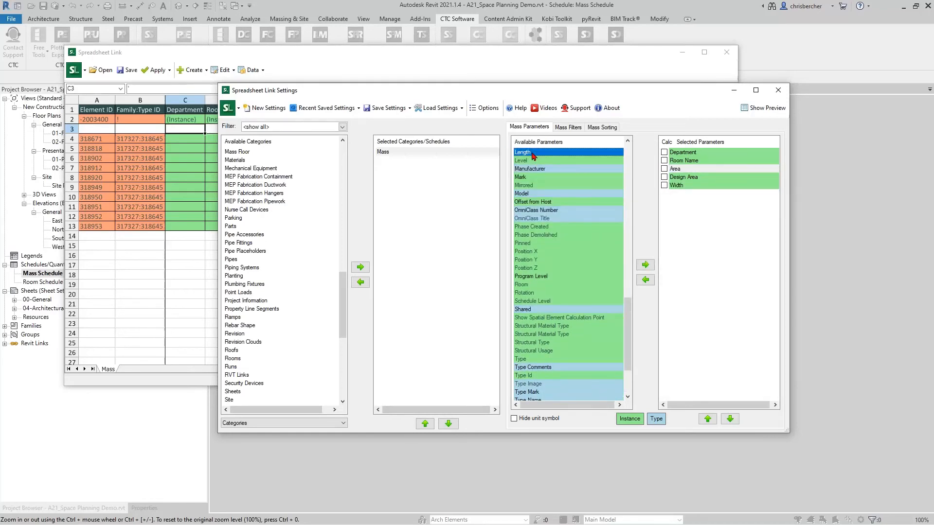
double_click(533, 154)
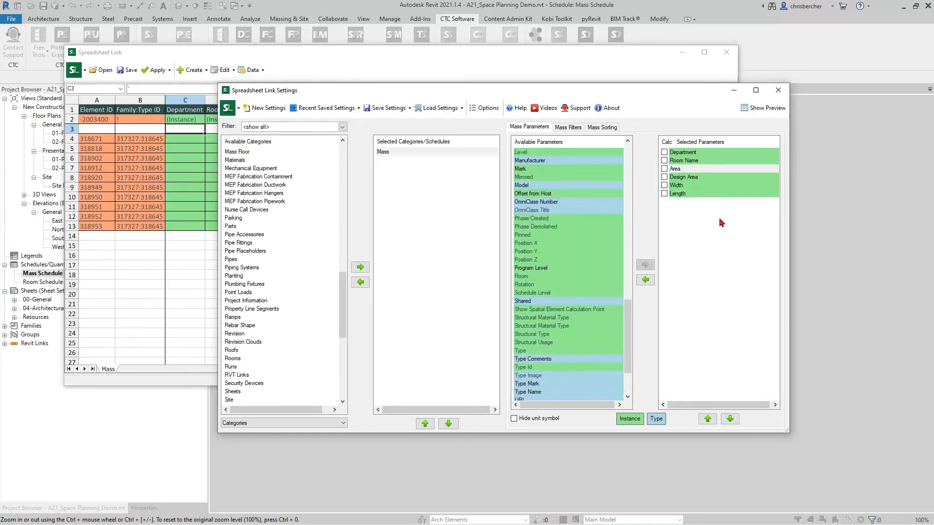
- Add the Program Level parameter to the selected Mass parameters
left_click(706, 281)
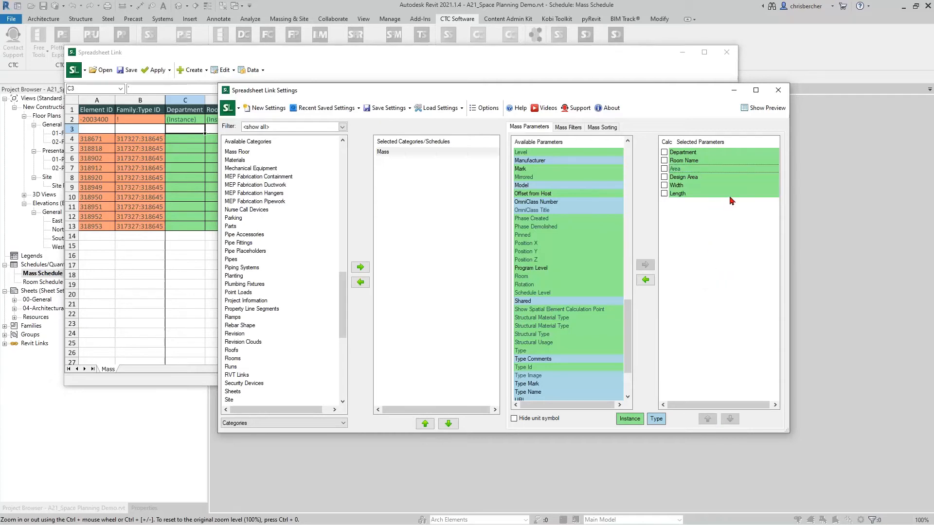
left_click(679, 189)
left_click(680, 202)
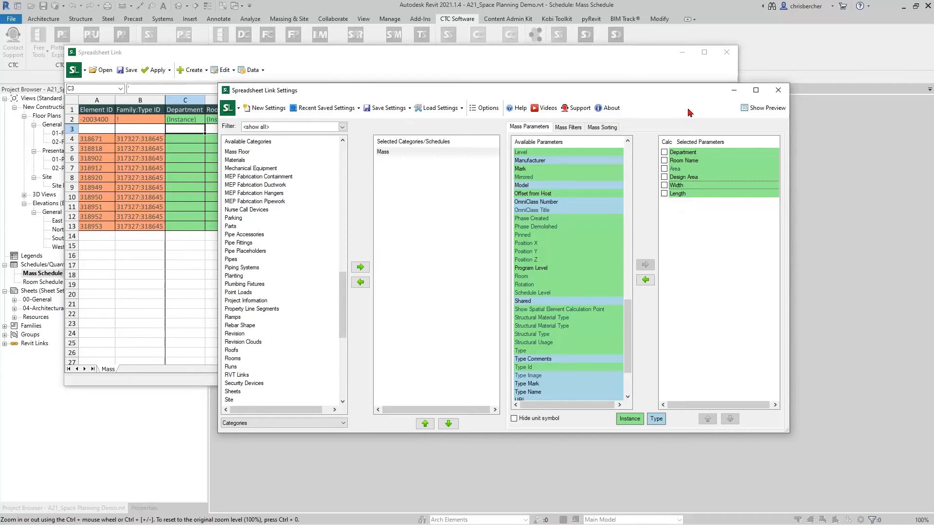
left_click_drag(685, 92, 704, 102)
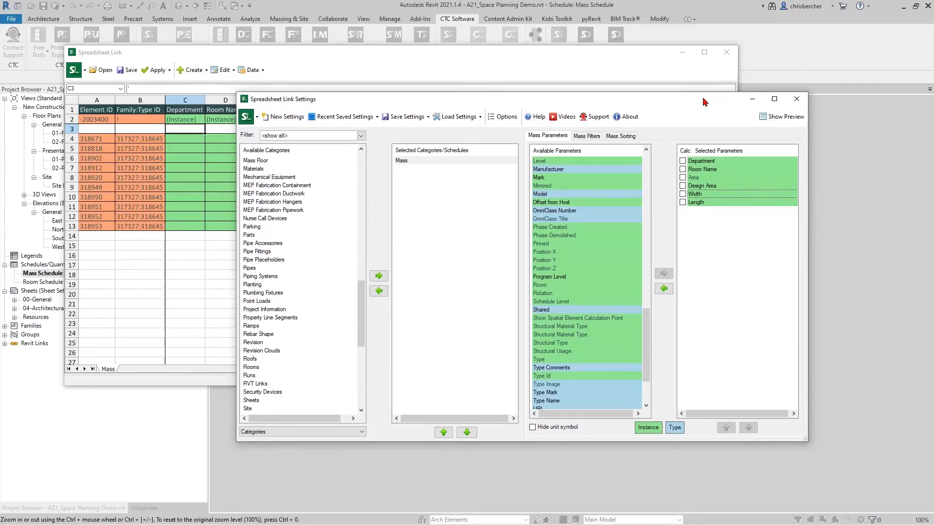
left_click_drag(705, 101, 707, 108)
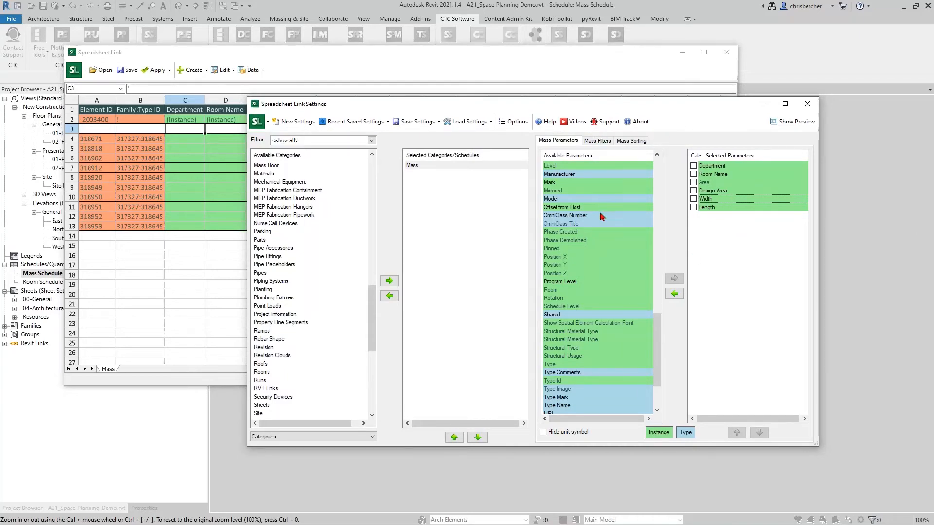
left_click(560, 282)
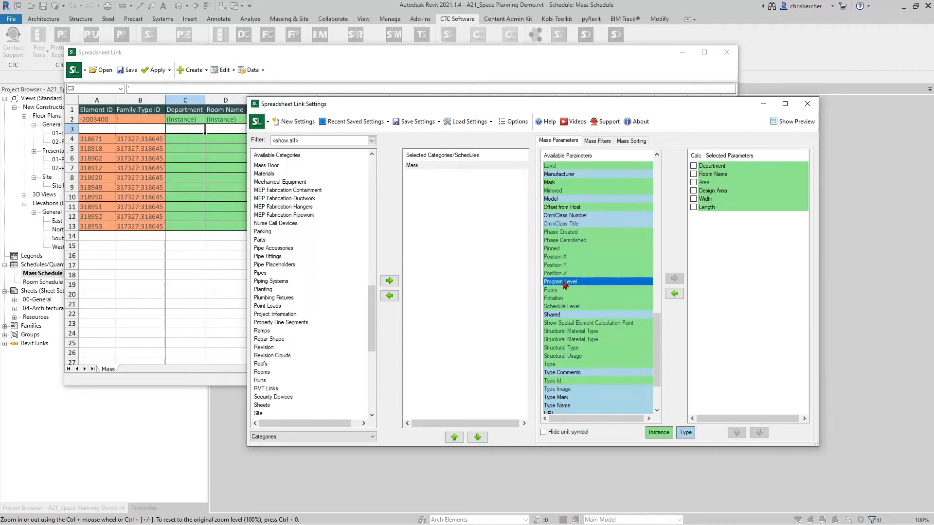
left_click(674, 279)
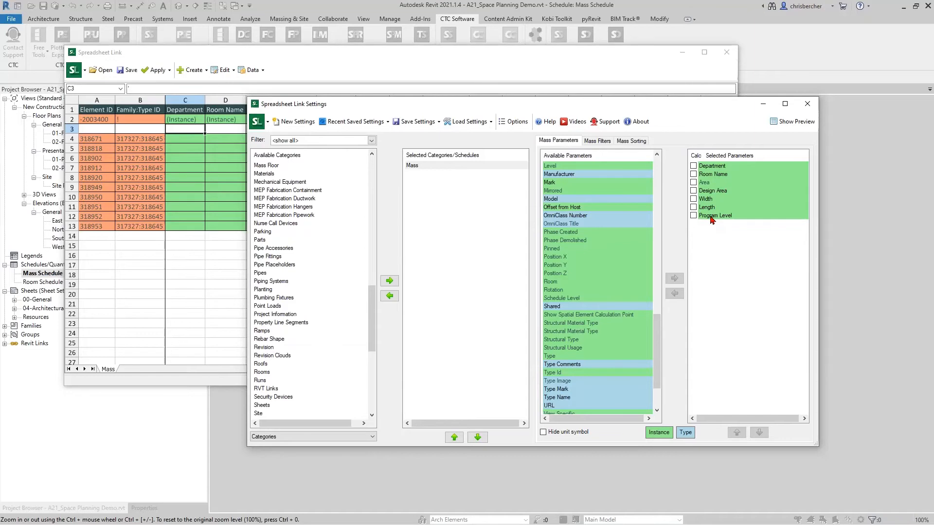
- Rearrange the settings and spreadsheet windows to review the parameter columns of the Mass sheet
left_click_drag(604, 104, 654, 195)
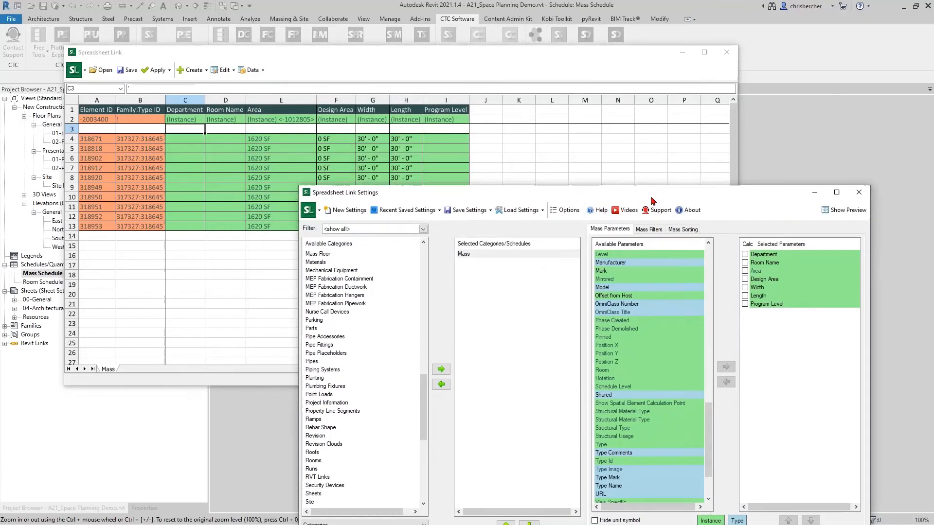
left_click(540, 69)
left_click_drag(526, 57, 538, 59)
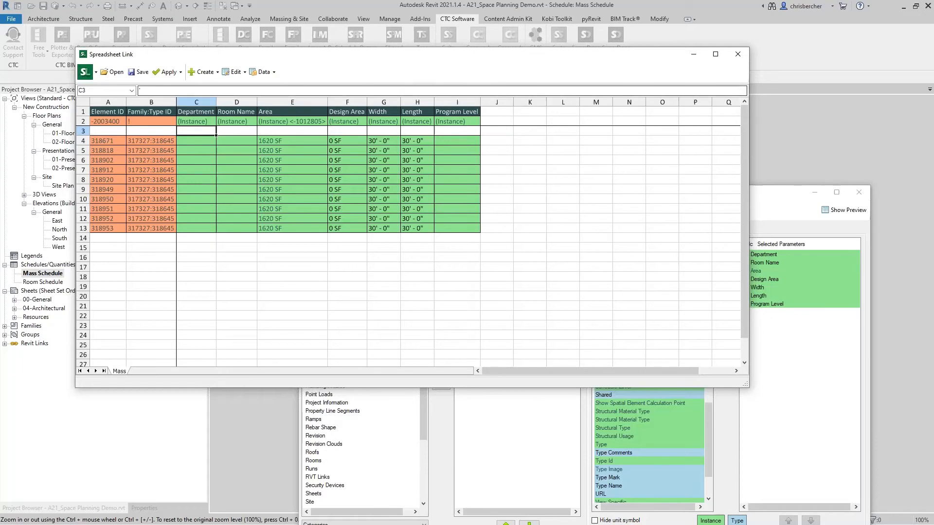
left_click(771, 204)
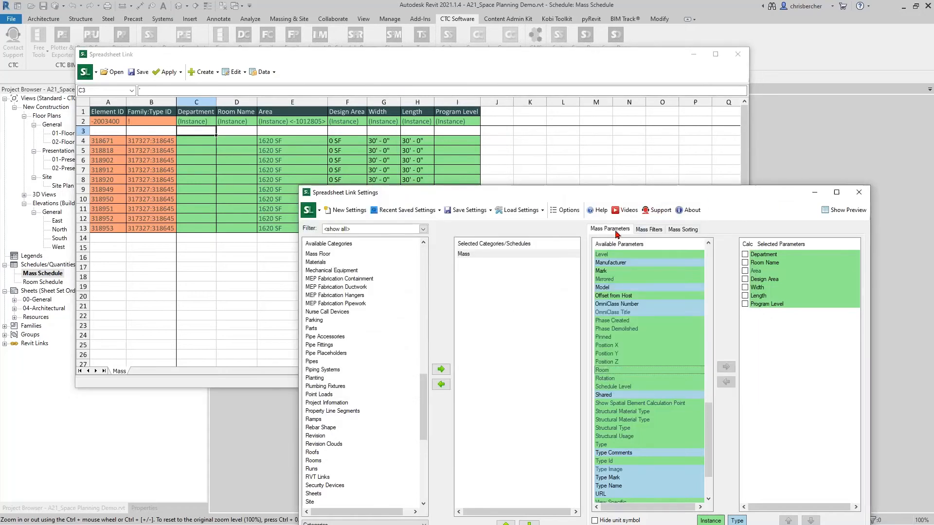
left_click_drag(519, 161, 519, 122)
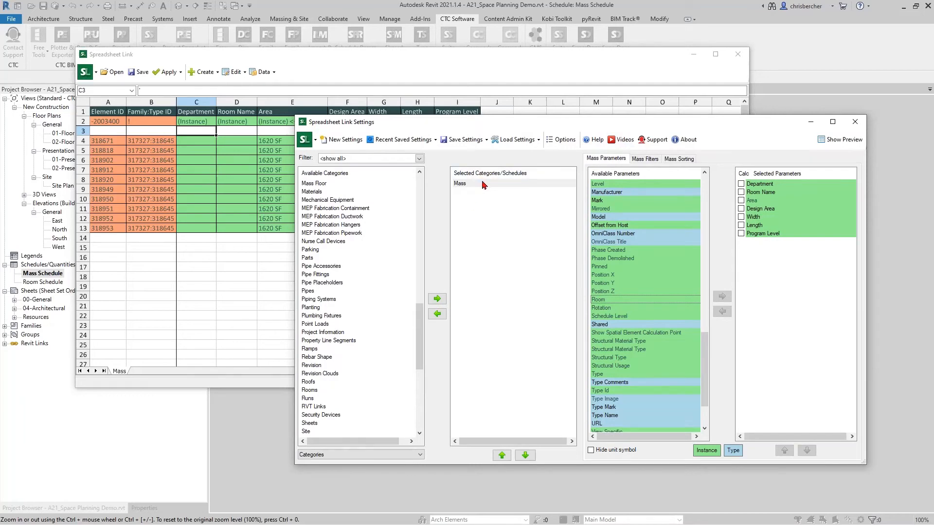
- Save the Spreadsheet Link settings as SSL_Planning Blocks List_DEMO.slsettings in the SSL Settings folder
left_click(477, 141)
left_click(474, 157)
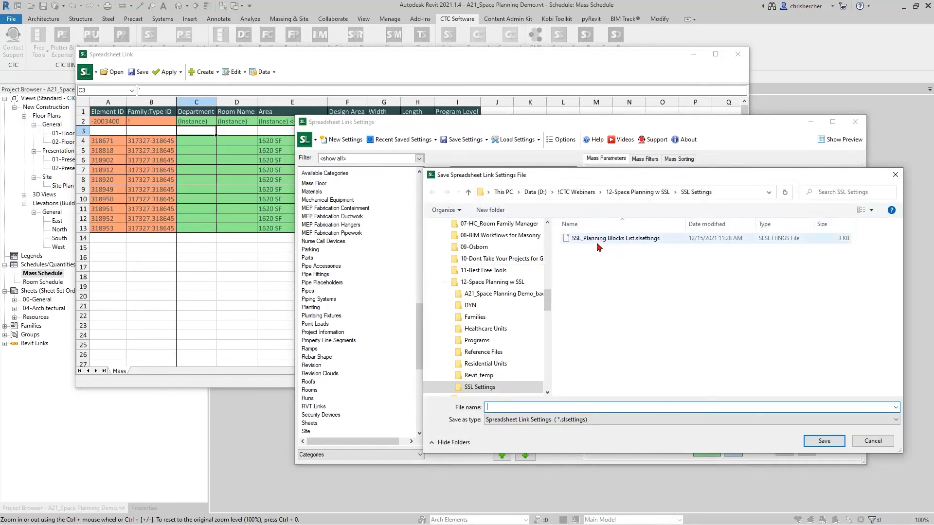
left_click(596, 239)
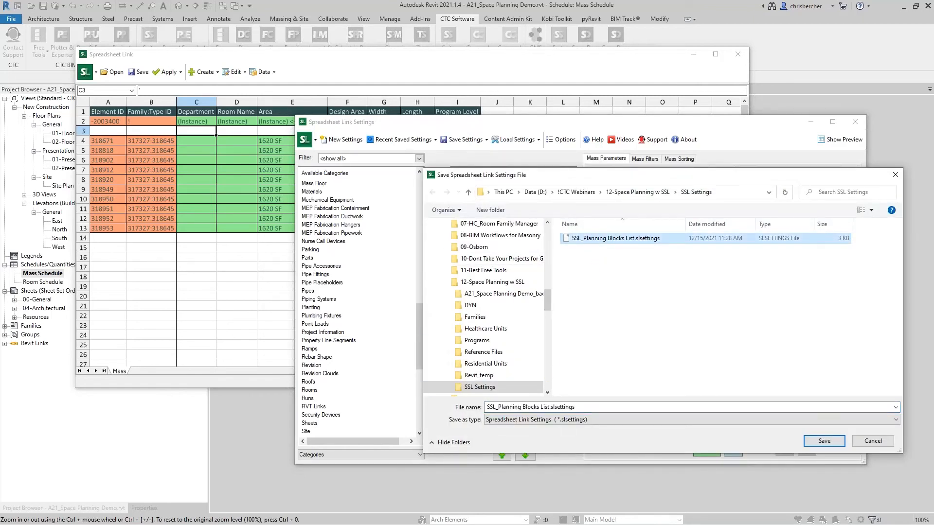
left_click(555, 407)
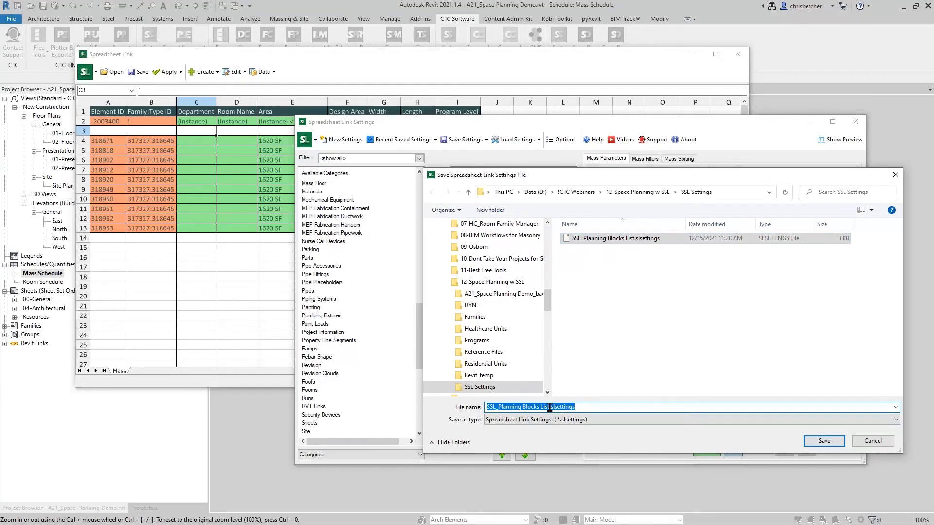
left_click(550, 408)
type("_DEMO")
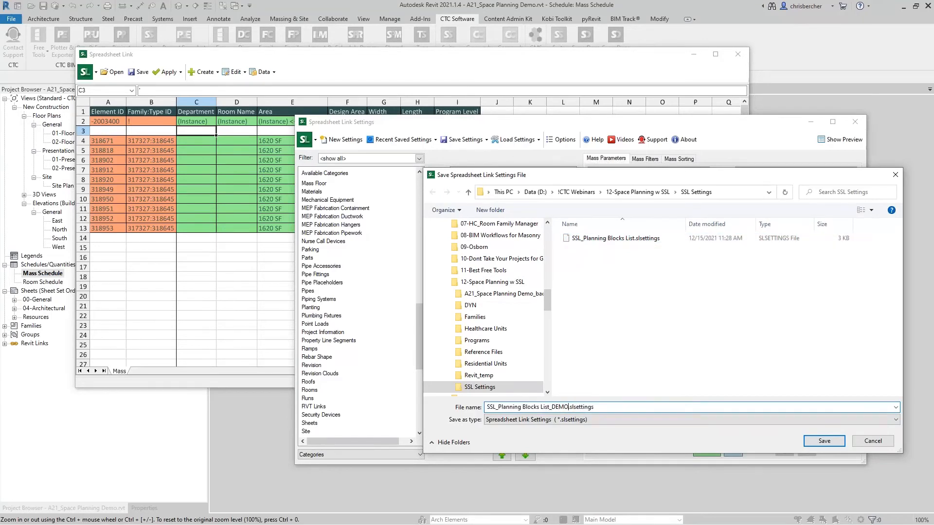
left_click(812, 443)
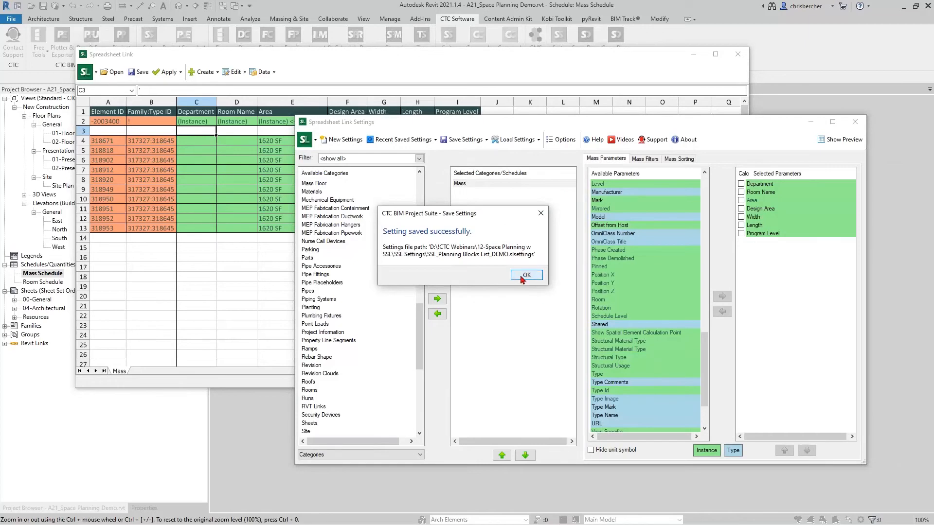
left_click(522, 281)
- Unprotect the Mass worksheet in the Spreadsheet Link window using the prefilled password
left_click(465, 76)
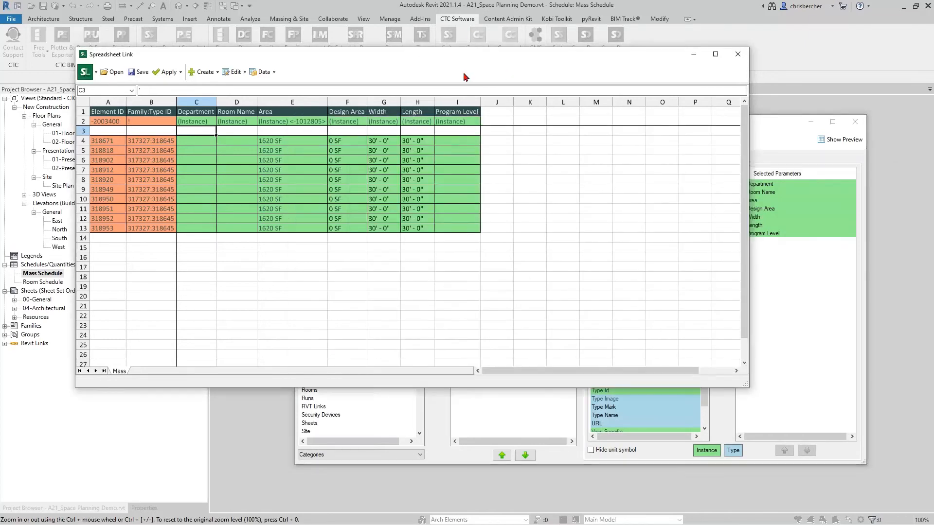
left_click(270, 77)
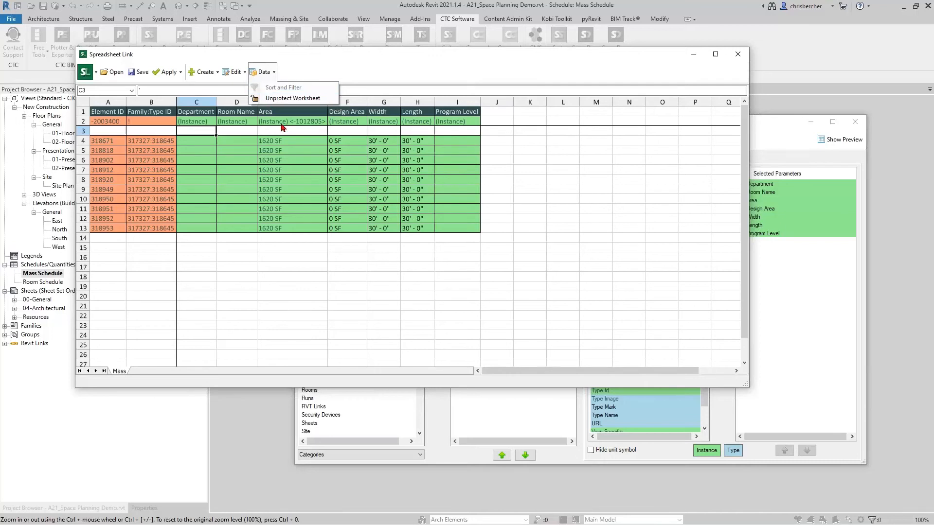
left_click(289, 99)
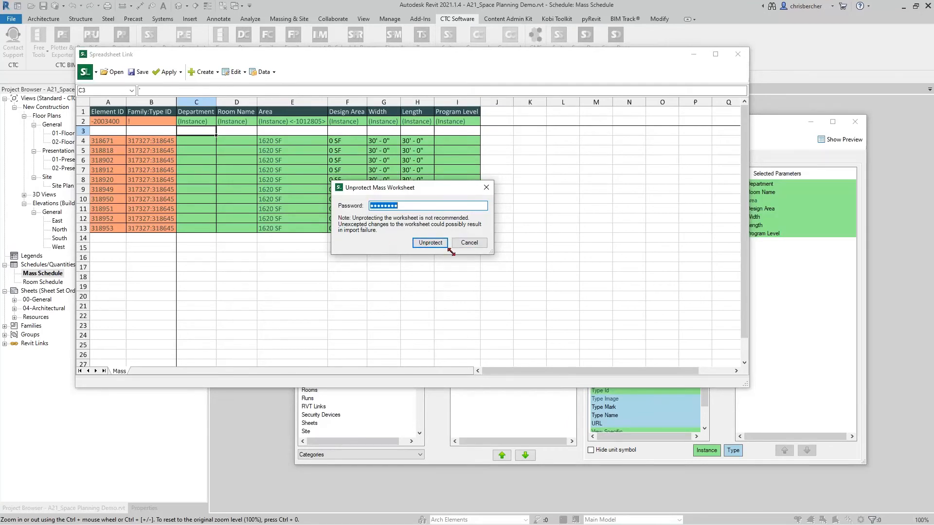
left_click(429, 248)
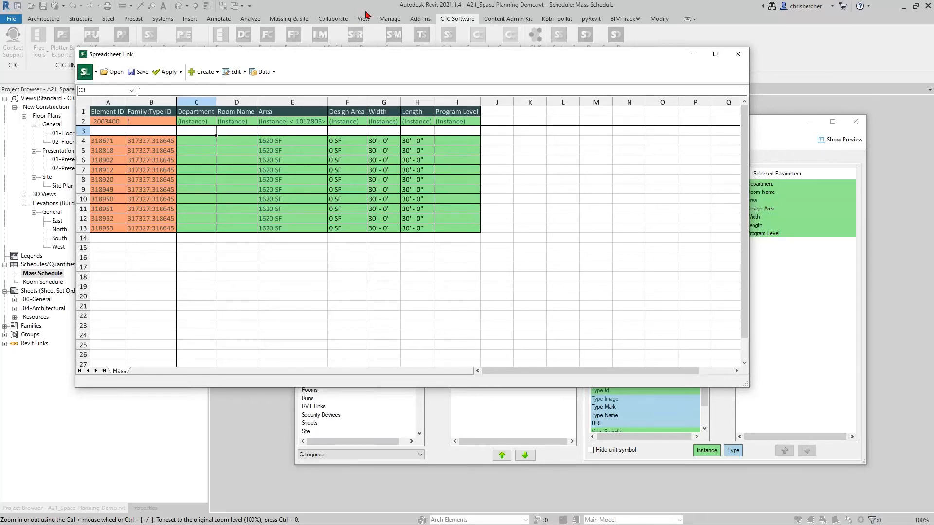
left_click_drag(524, 56, 626, 80)
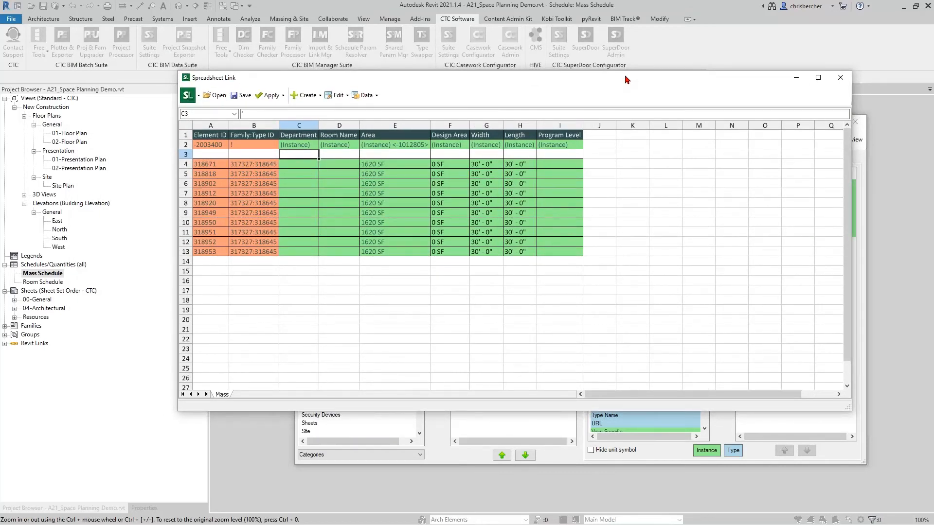
left_click_drag(627, 79, 576, 65)
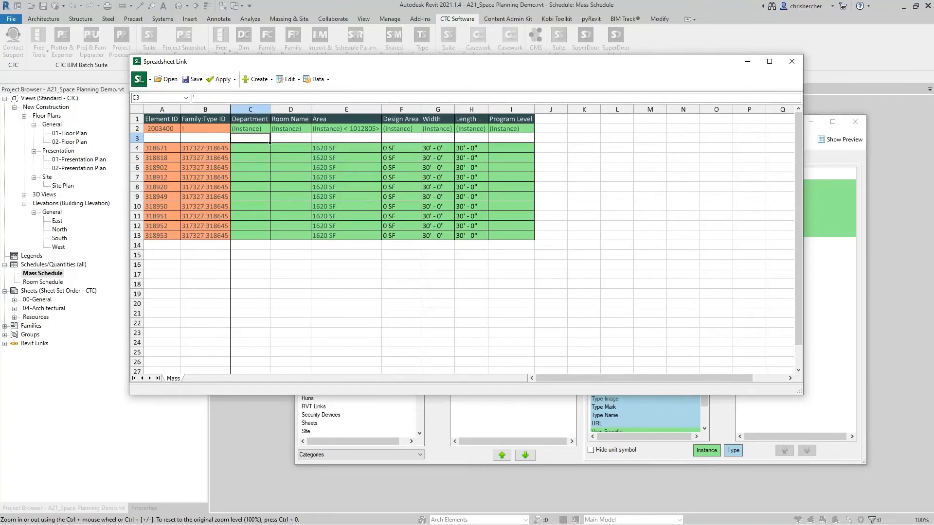
left_click_drag(492, 65, 496, 57)
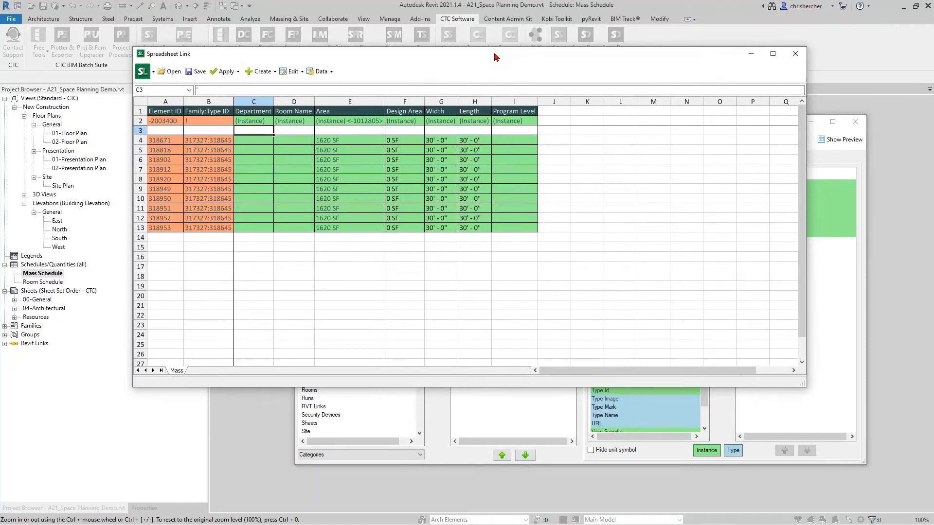
left_click_drag(519, 57, 530, 57)
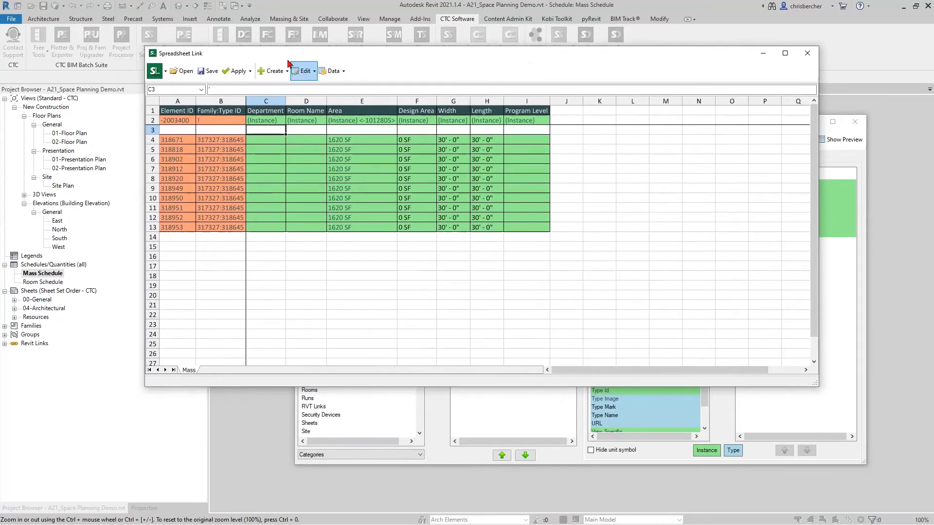
- Save the spreadsheet as Space Planning_Revit_Demo.xlsx in the SSL Settings folder and accept opening it in the default spreadsheet application
left_click(209, 71)
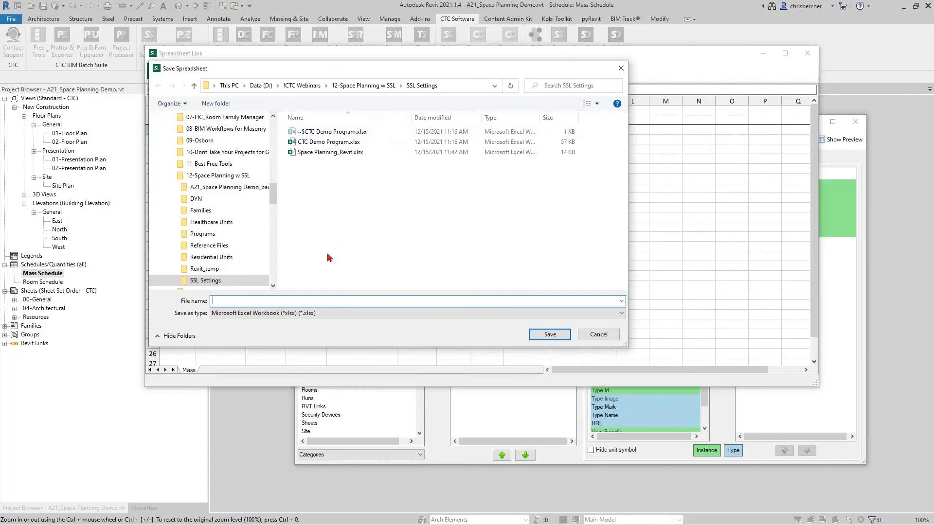
left_click(325, 153)
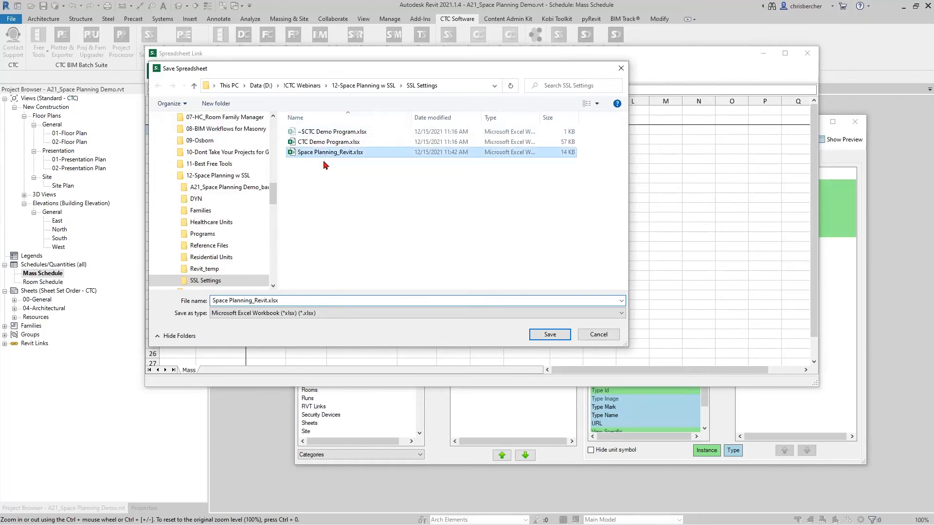
double_click(266, 300)
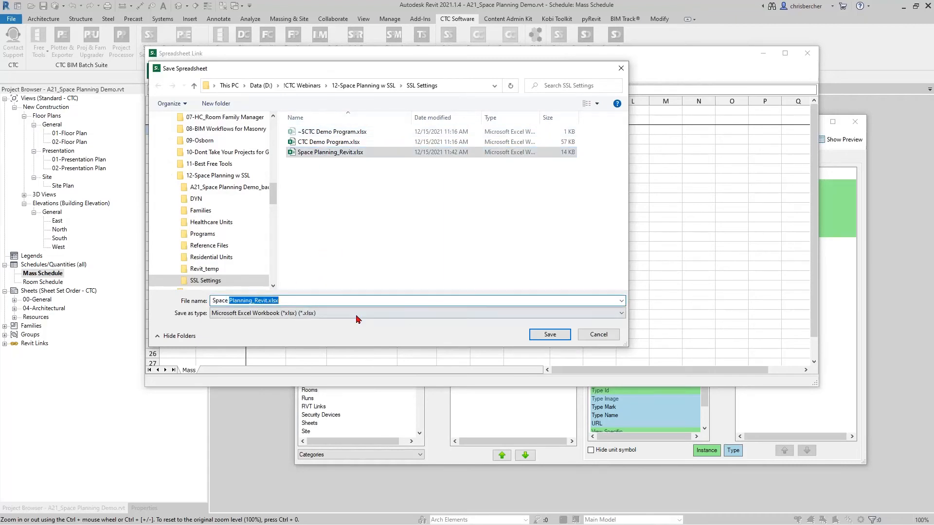
left_click(269, 301)
type("_Demo")
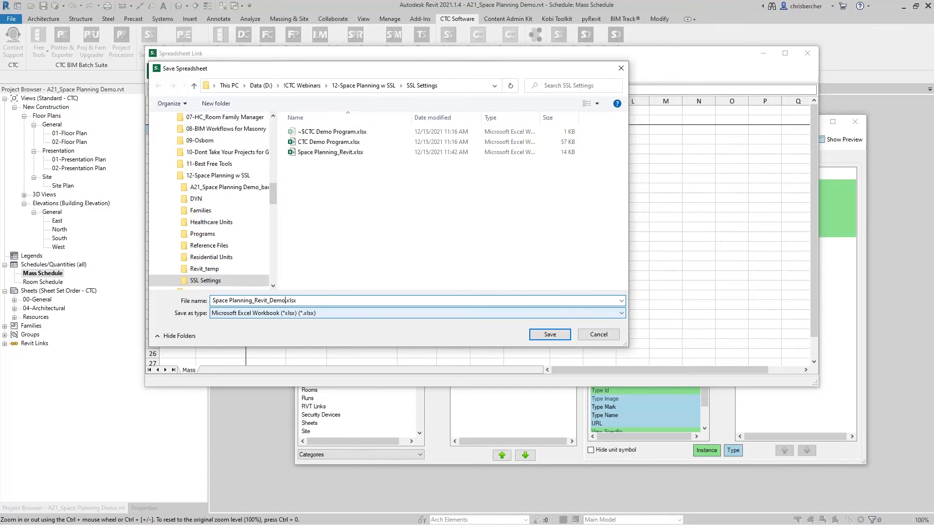
left_click(556, 335)
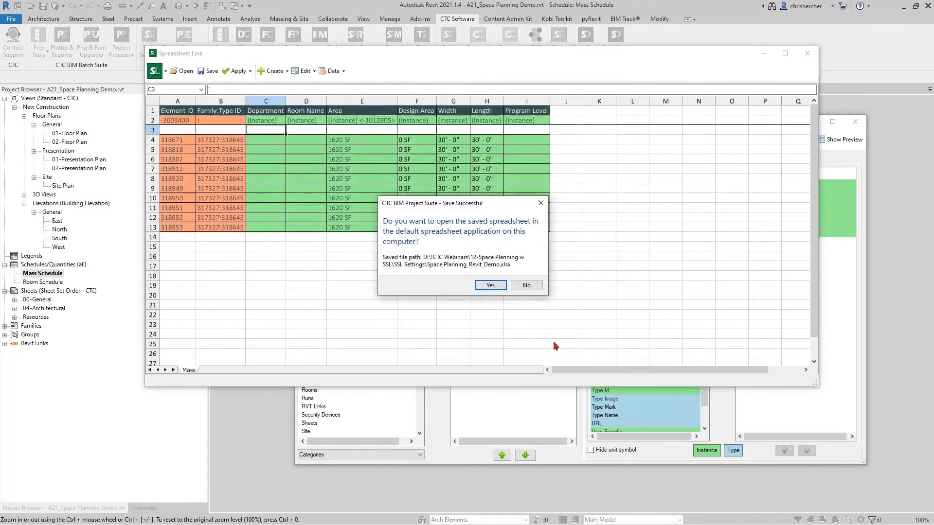
left_click(488, 286)
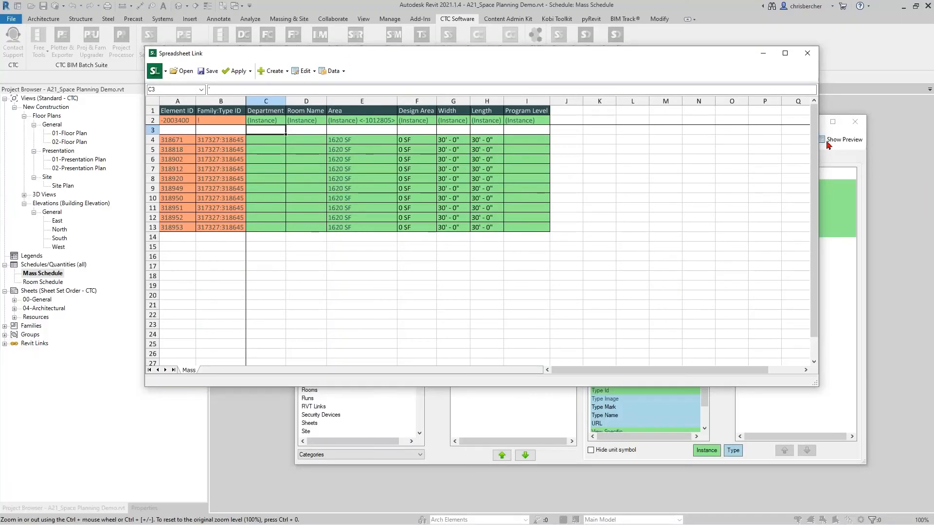
- Switch to the CTC Demo Program.xlsx workbook in Excel and place its window beside the Spreadsheet Link spreadsheet
left_click_drag(661, 58, 661, 45)
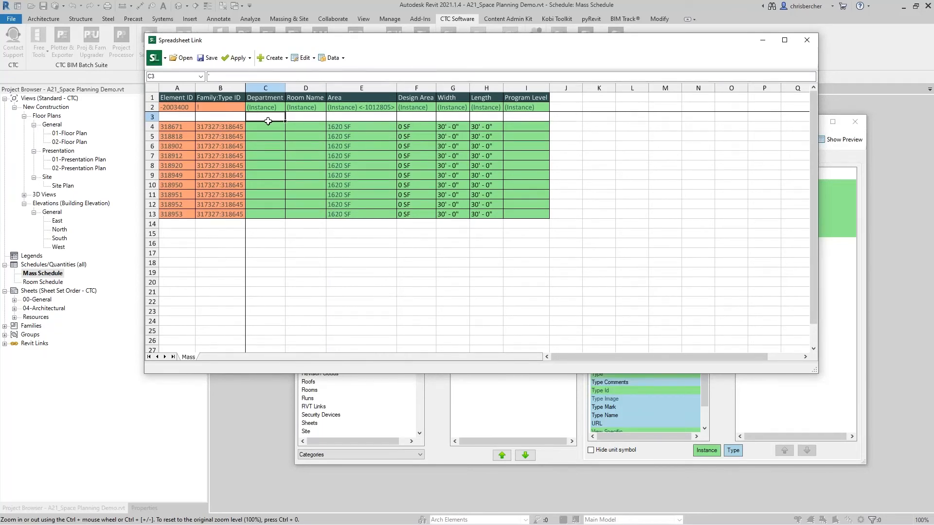
key("alt+Tab")
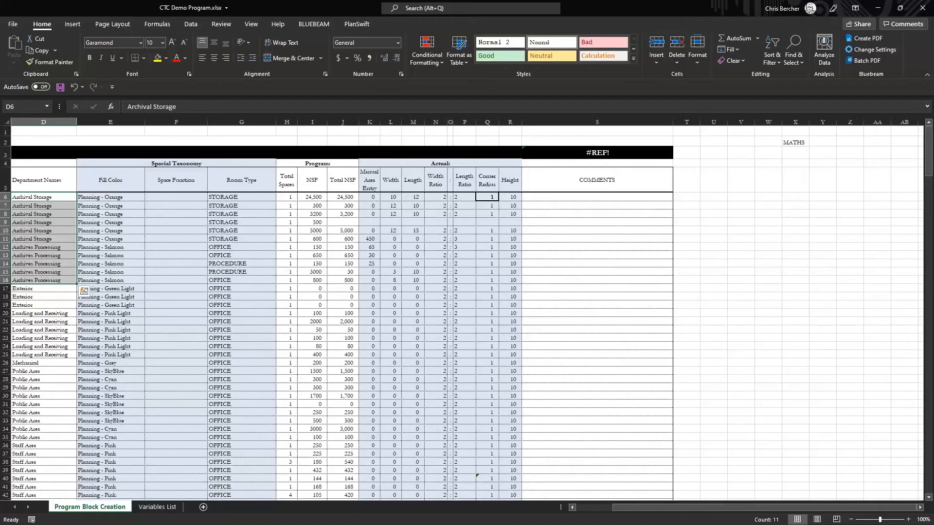
left_click_drag(624, 5, 931, 14)
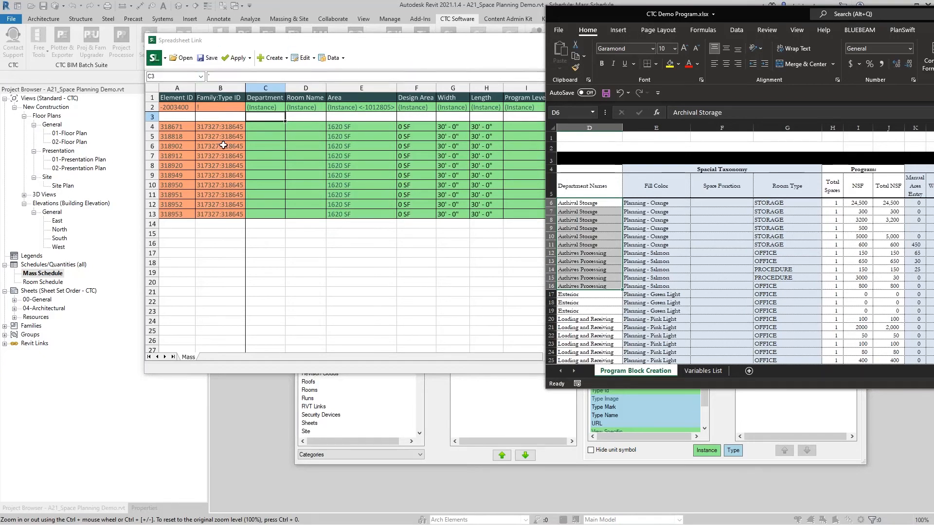
- Widen the Department column of the Mass sheet and enter department Archival Storage and room name STORAGE for the first mass
left_click(265, 126)
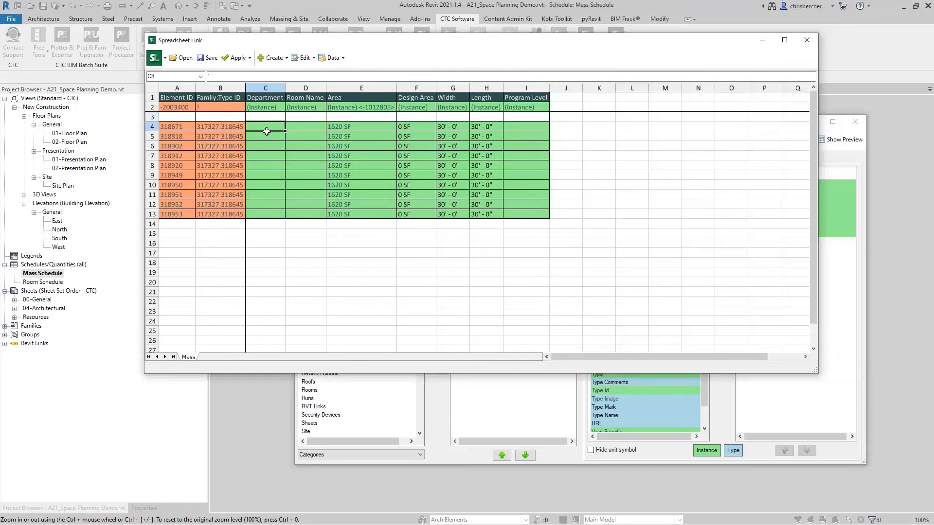
left_click_drag(286, 90, 319, 90)
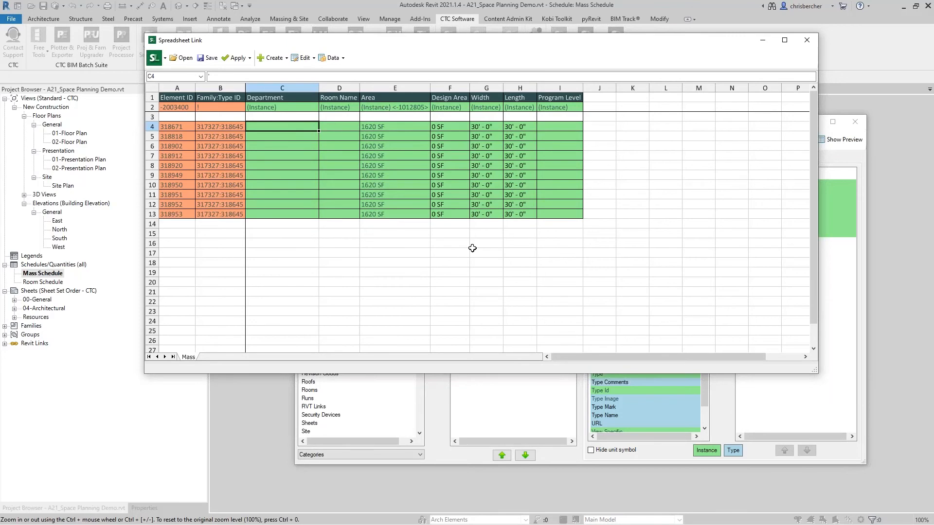
key("alt+Tab")
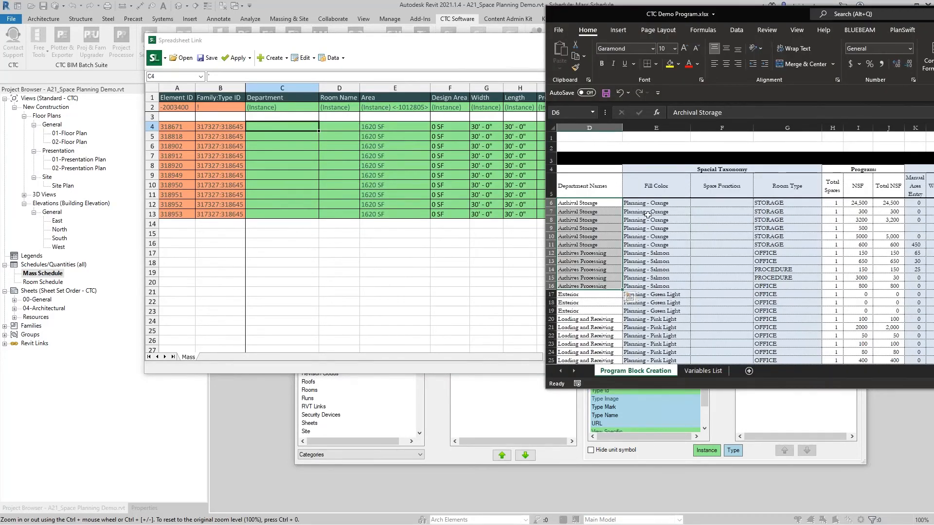
key("alt+Tab")
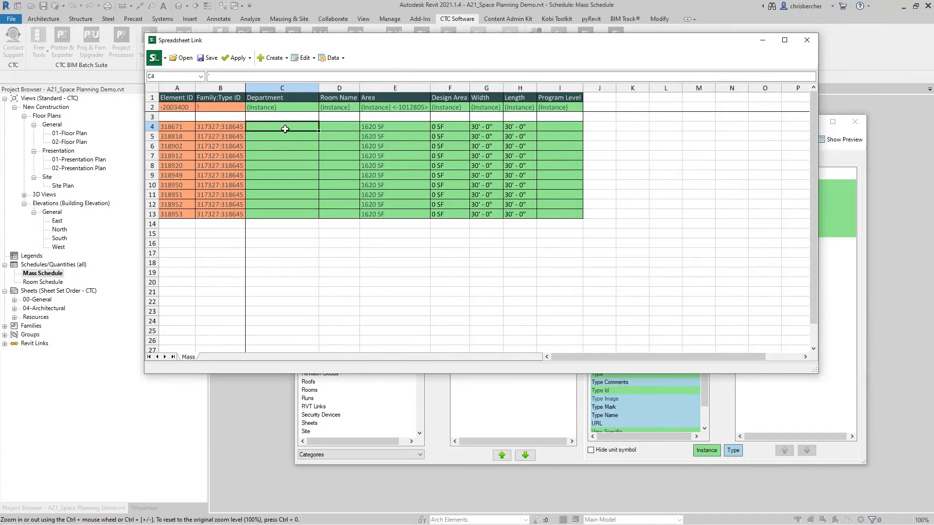
type("Ar")
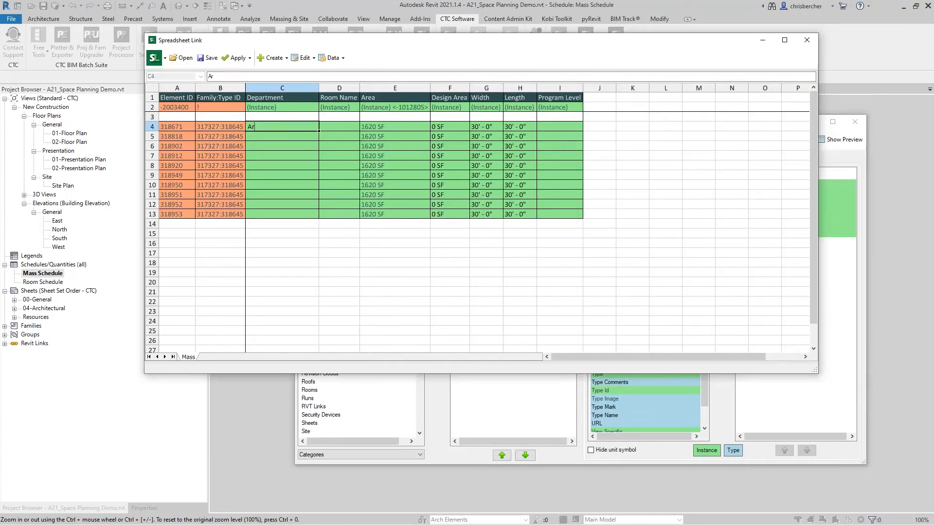
type("chival Storagew")
key("Tab")
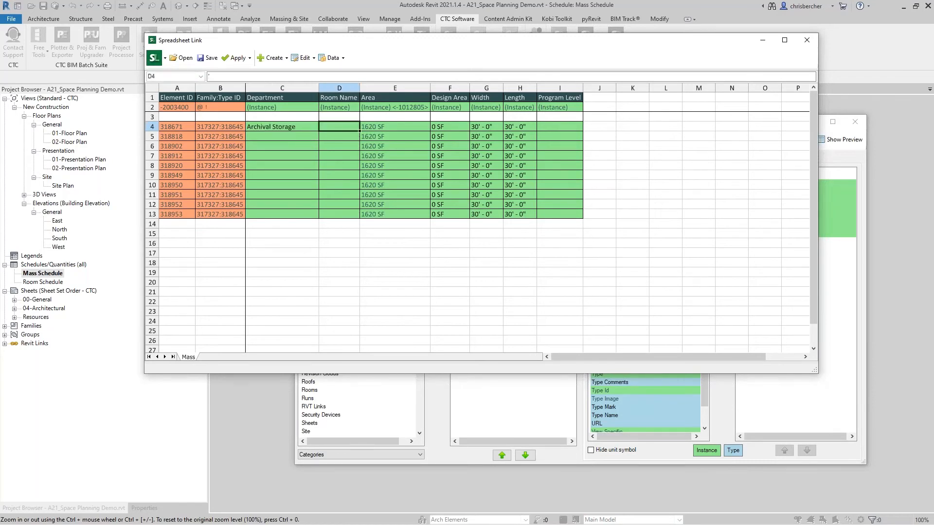
type("STORAGE")
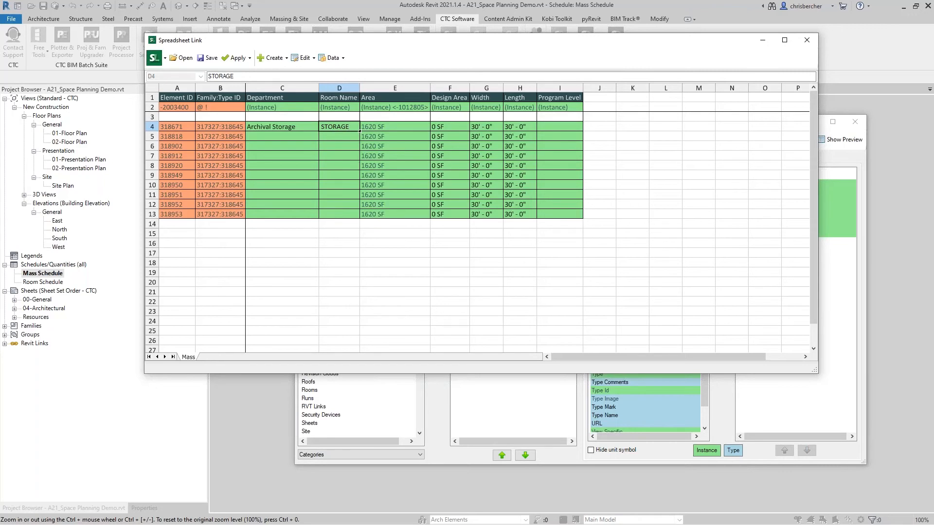
- Calculate the square root of the first space's 24500 NSF in Calculator, then close it
key("alt+Tab")
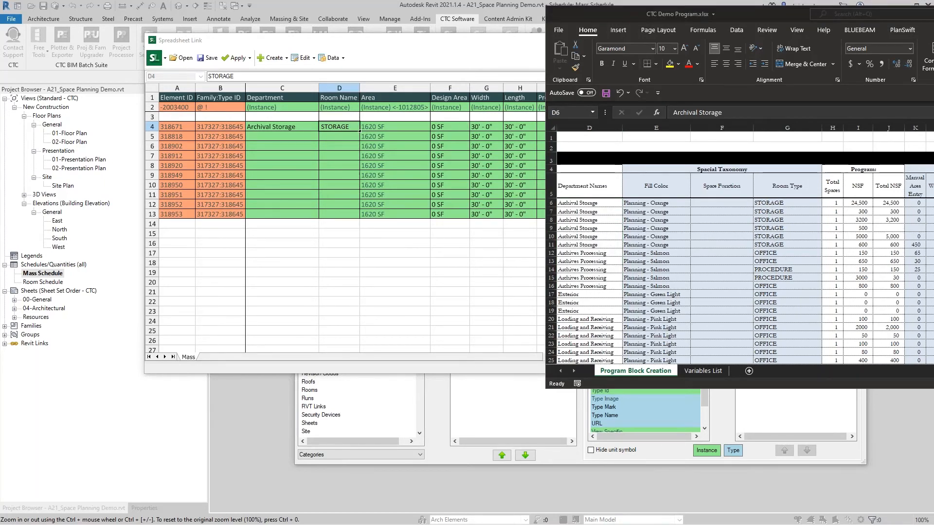
left_click_drag(561, 101, 335, 66)
left_click(339, 202)
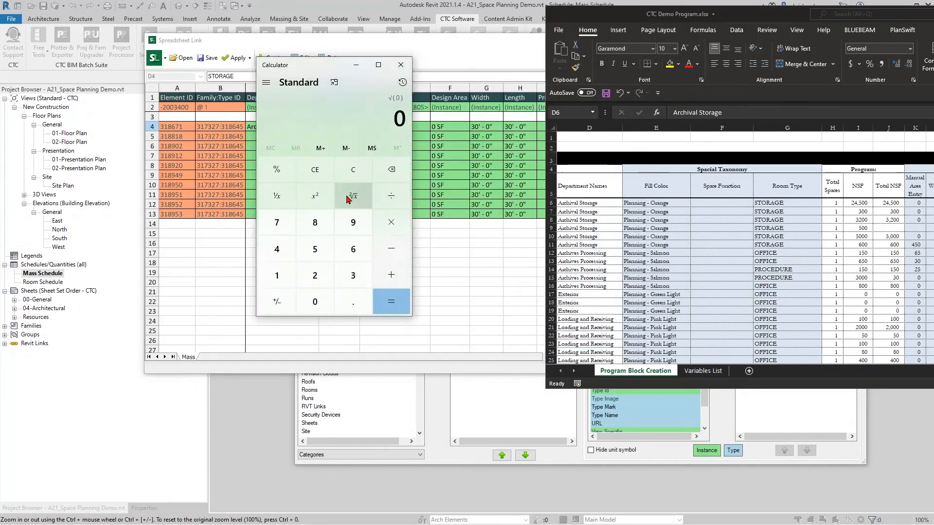
left_click(315, 275)
left_click(277, 249)
left_click(315, 249)
left_click(315, 302)
left_click(314, 302)
left_click(390, 300)
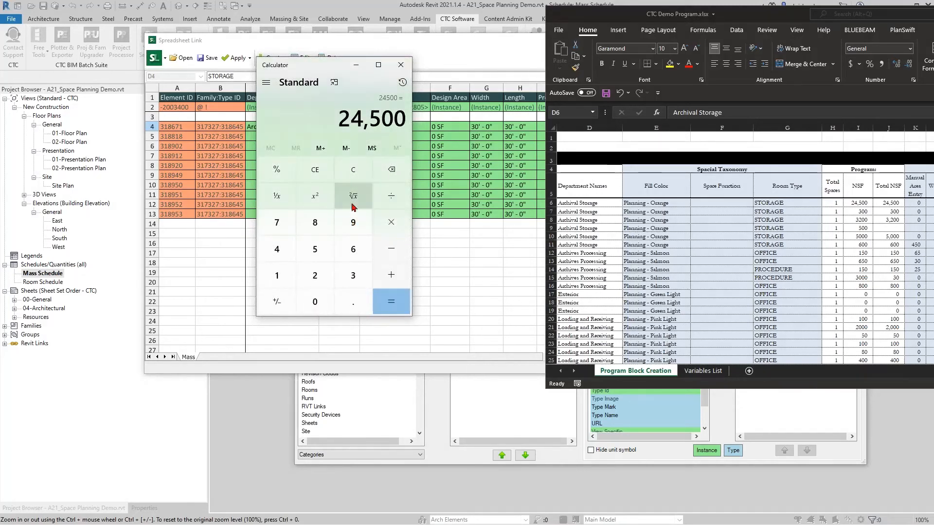
left_click(352, 195)
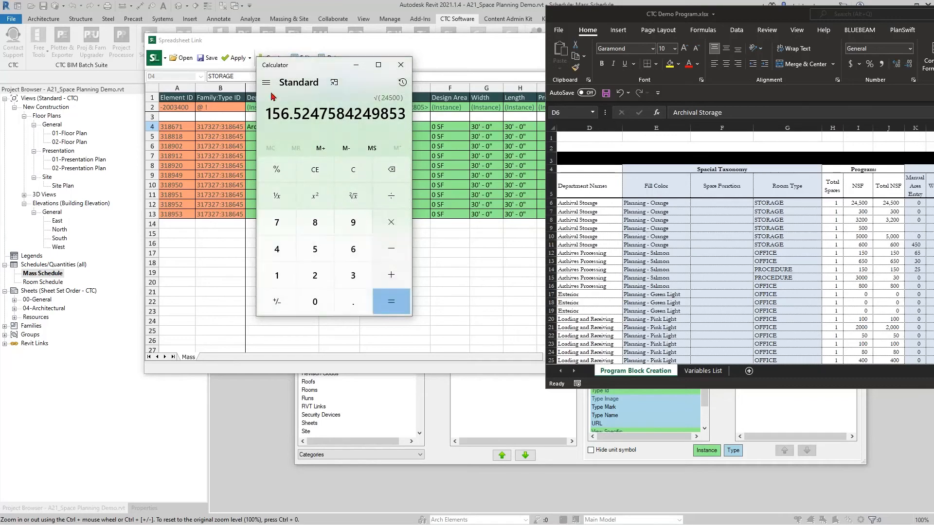
left_click(400, 66)
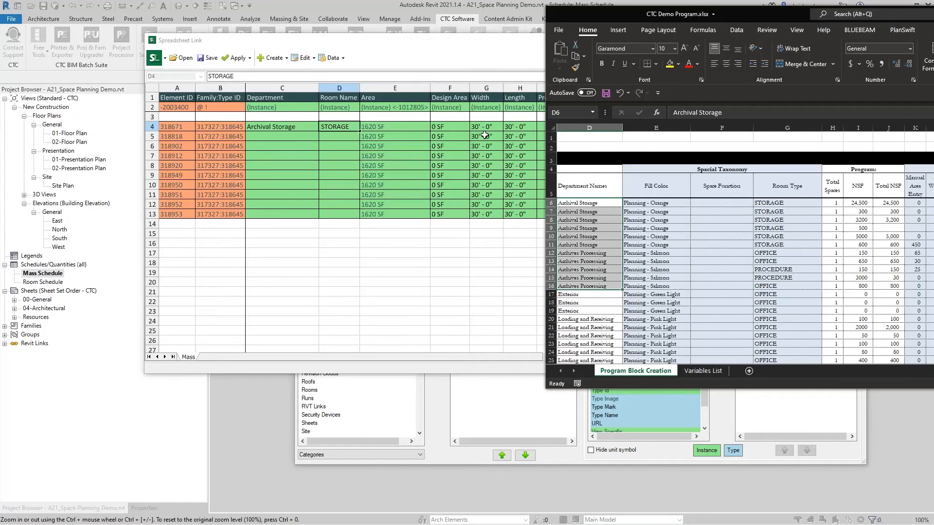
- Set the width and length of the first mass, Archival Storage, to 156' each in the Mass sheet
left_click(486, 127)
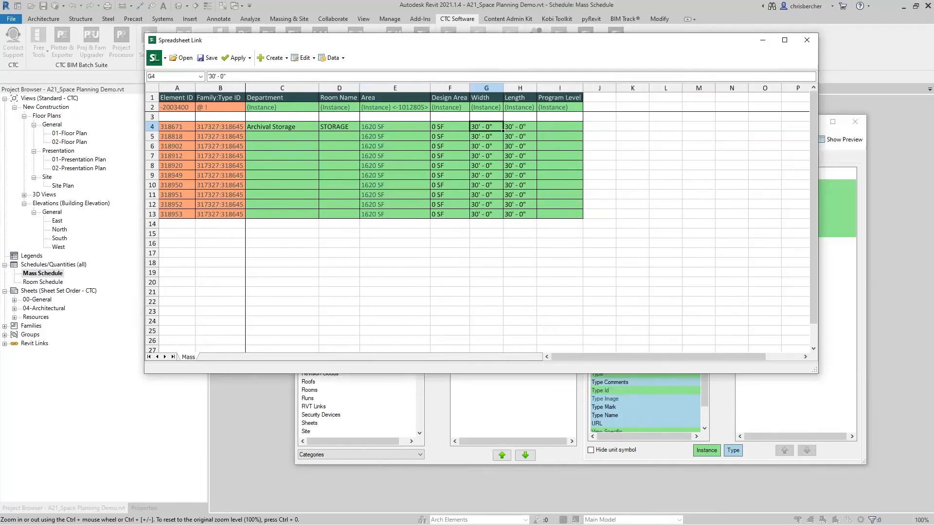
type("156")
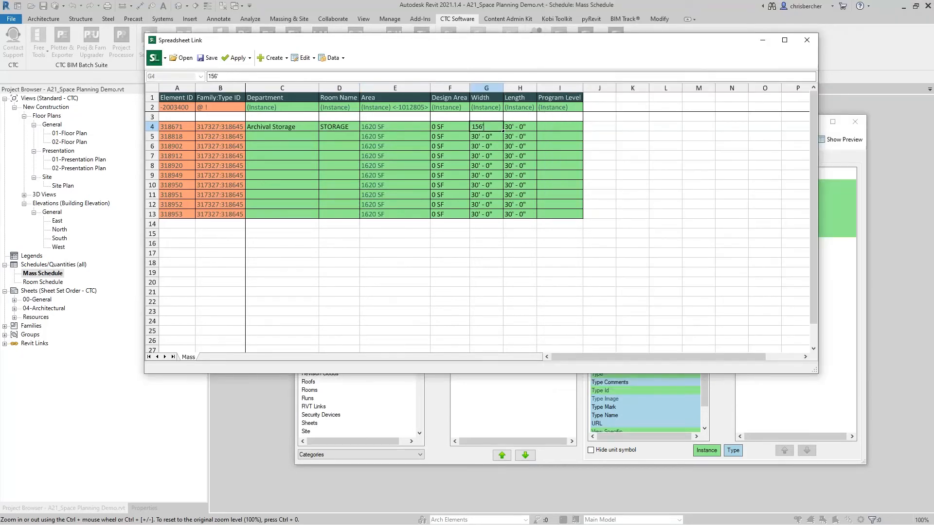
left_click(527, 128)
type("156")
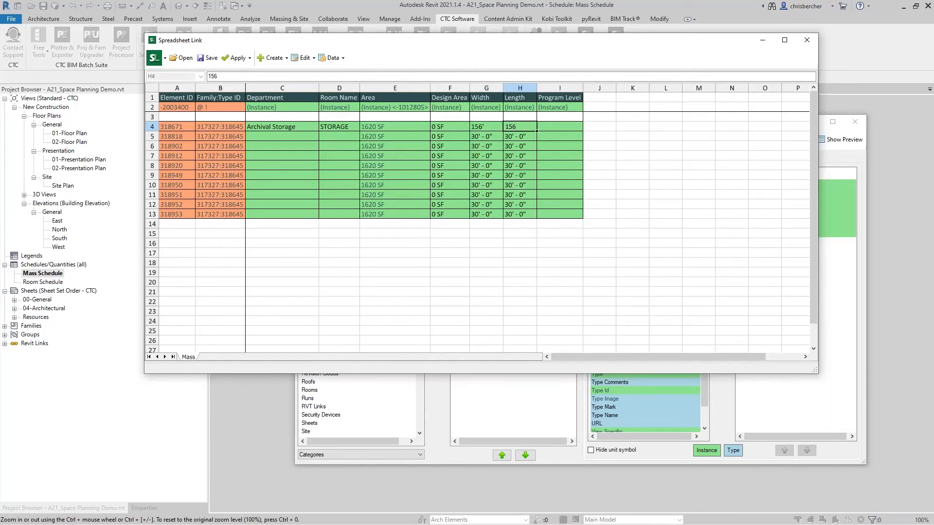
left_click(506, 302)
double_click(492, 127)
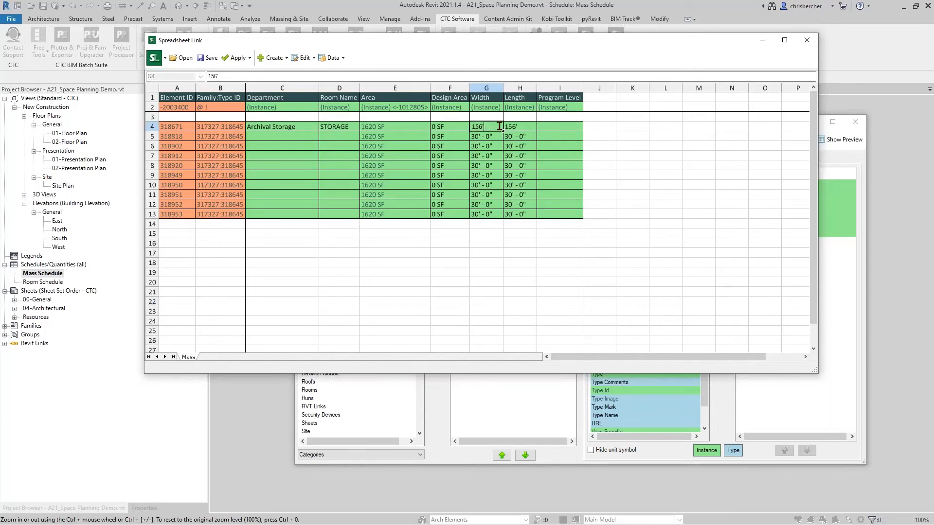
- Apply the spreadsheet values to the Revit project and dismiss the import result
left_click(238, 57)
left_click(260, 78)
left_click(450, 273)
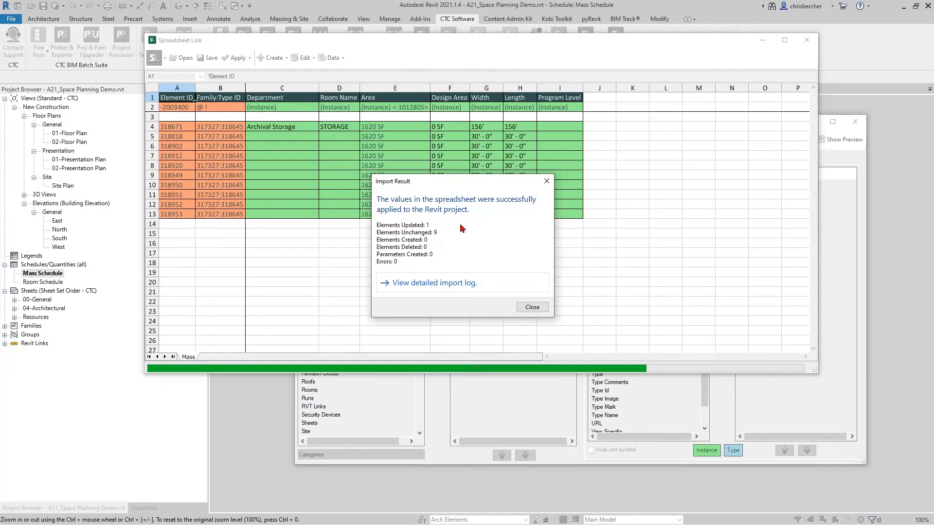
left_click(533, 307)
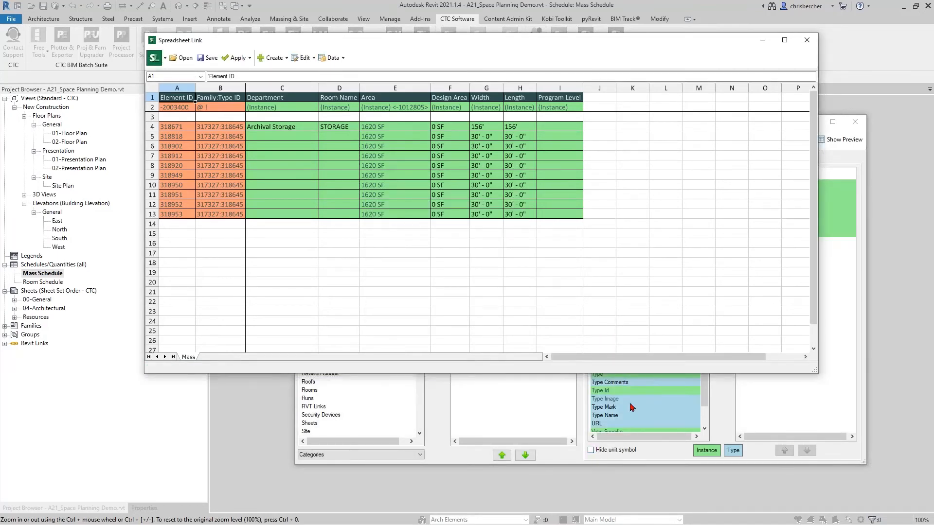
- Close the Spreadsheet Link spreadsheet and its settings window without saving the settings
left_click(806, 40)
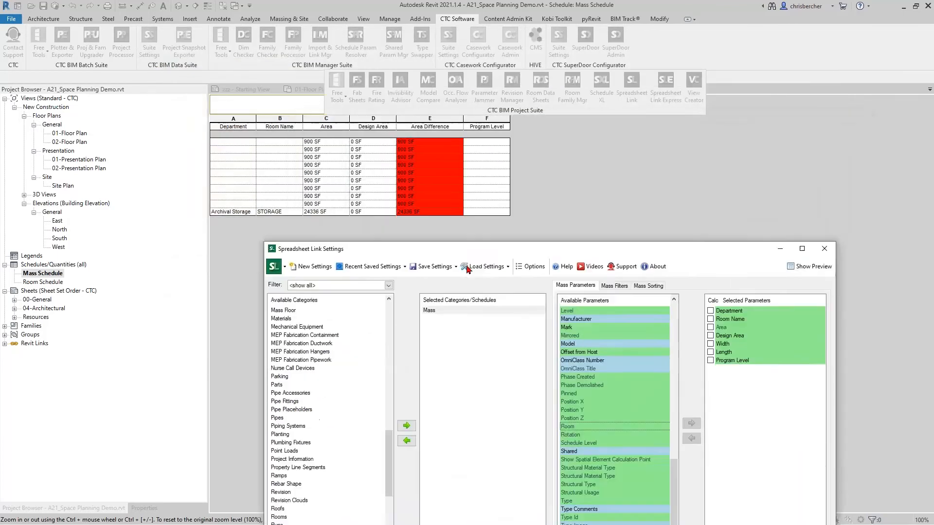
left_click_drag(467, 266, 481, 234)
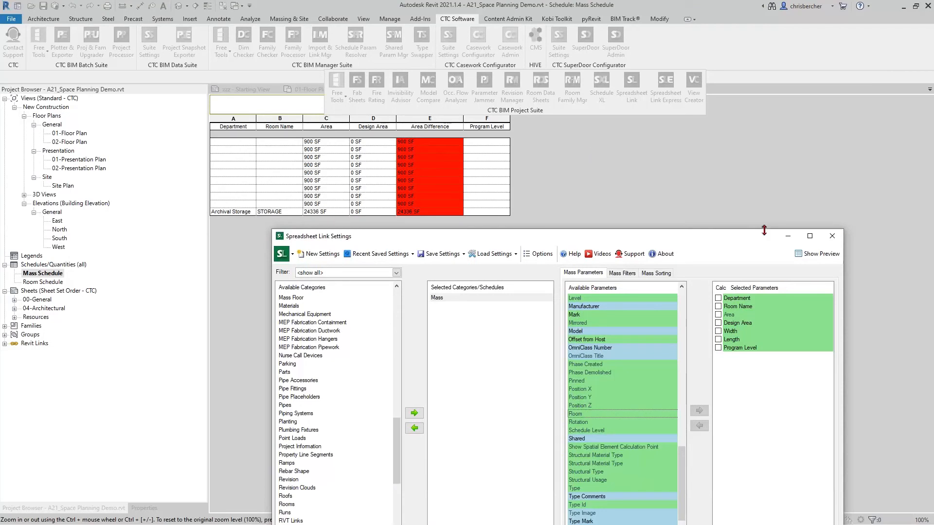
left_click(834, 240)
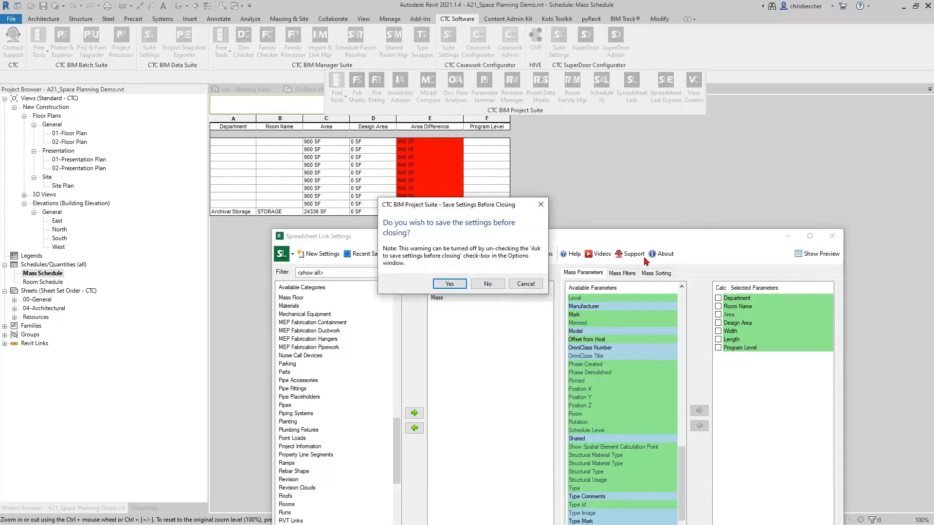
left_click(488, 284)
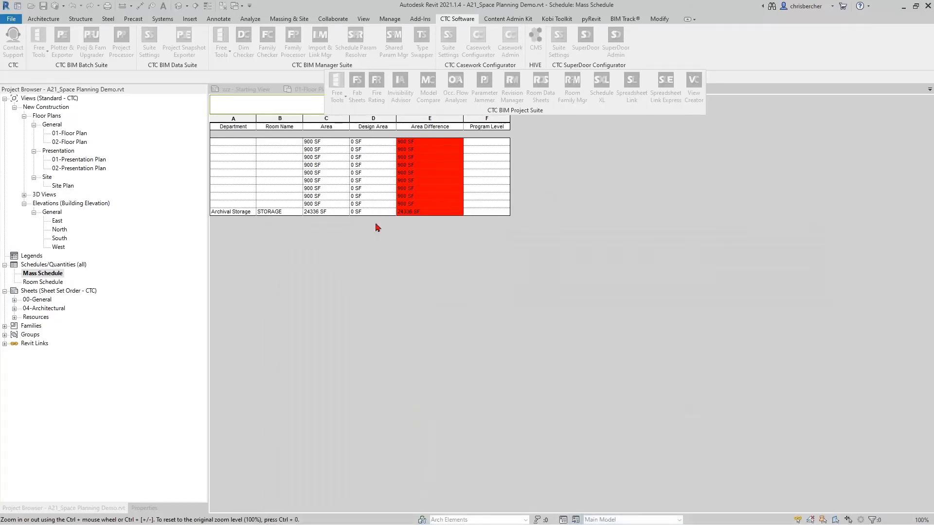
- Set the Design Area of the Archival Storage mass to 24500 SF in the Mass Schedule and check its Area Difference
left_click(374, 212)
type("250")
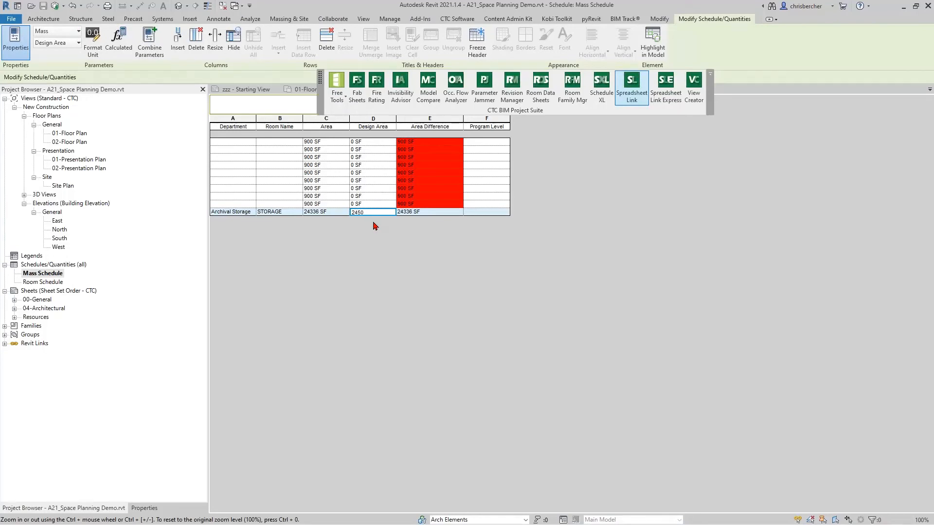
left_click(418, 214)
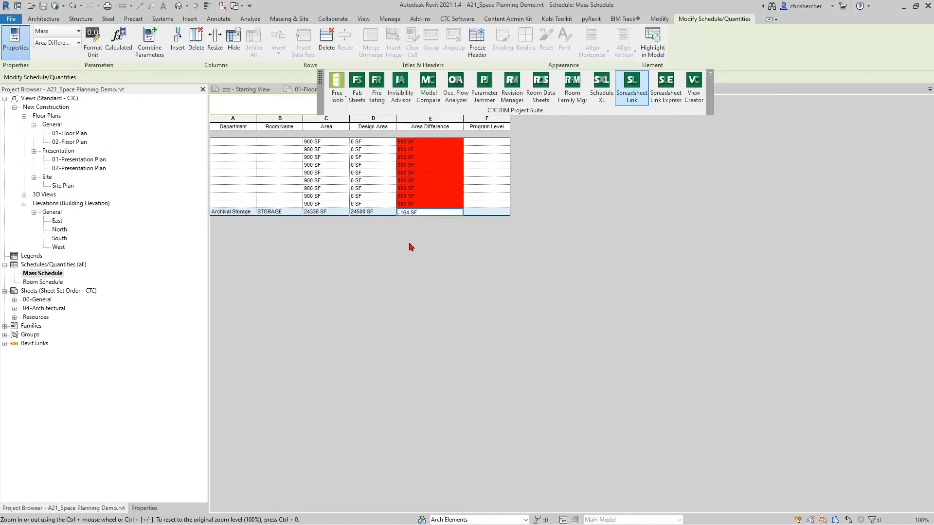
left_click(449, 204)
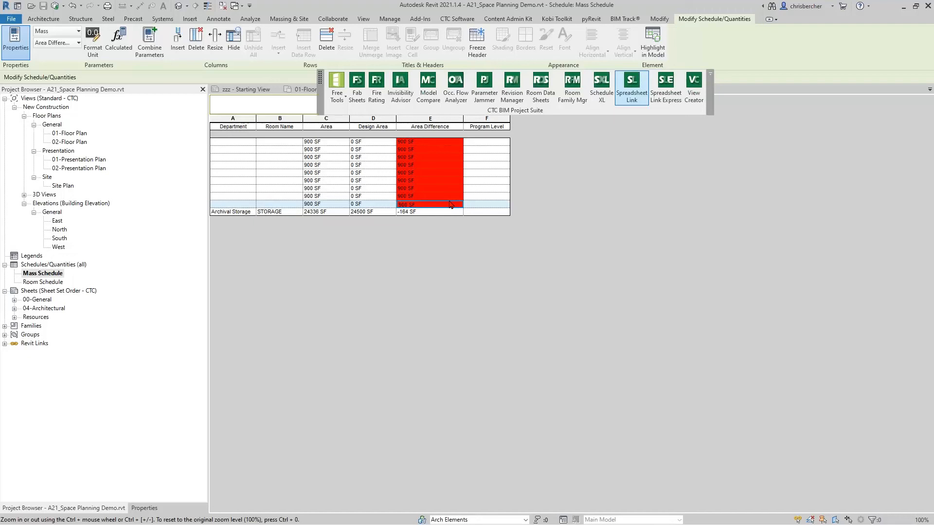
left_click(444, 213)
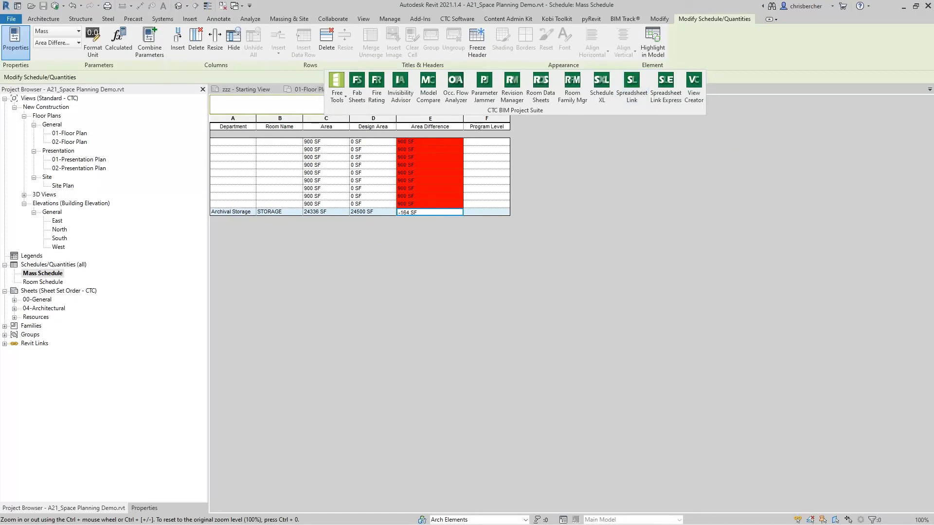
- Reopen Spreadsheet Link and load the settings file SSL_Planning Blocks List_DEMO.slsettings
mouse_move(933, 24)
left_mouse_down()
mouse_move(933, 11)
mouse_move(933, 25)
left_mouse_up()
left_click(632, 88)
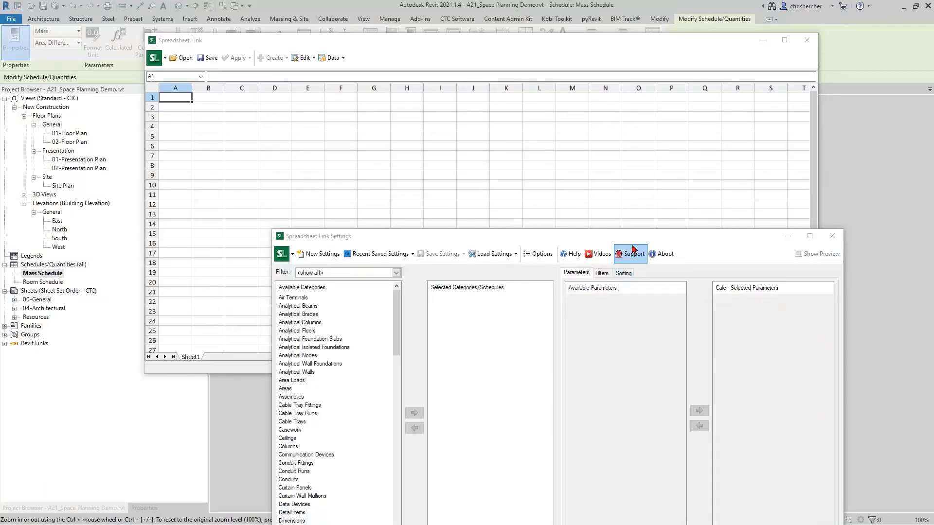
left_click_drag(645, 239, 638, 59)
left_click(481, 74)
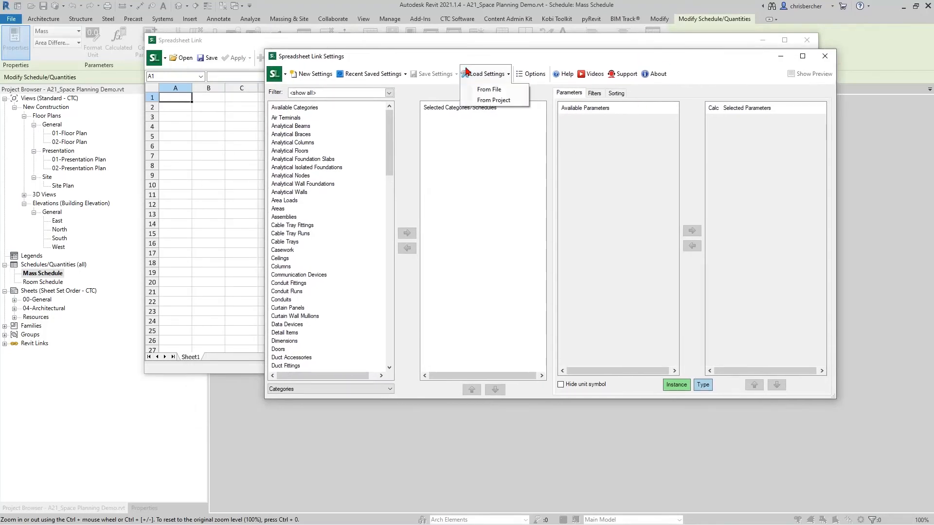
left_click(489, 92)
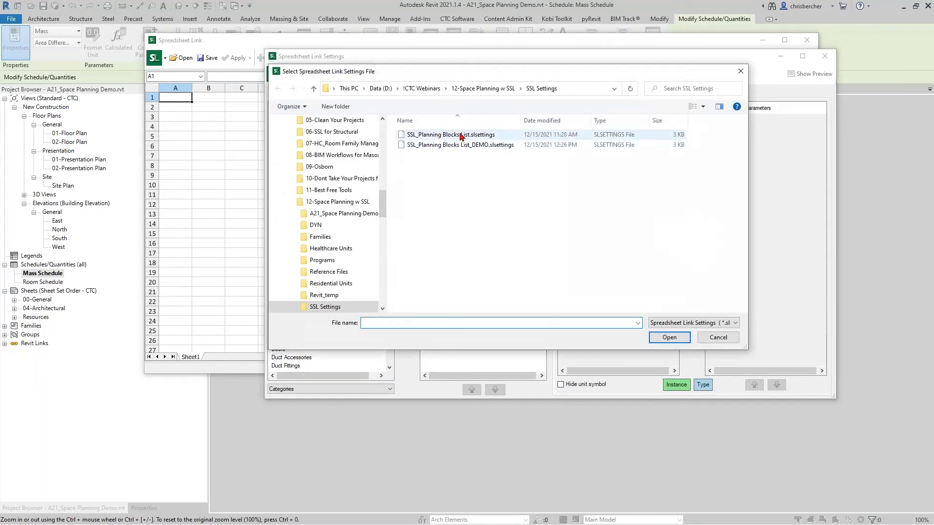
left_click(452, 145)
left_click(670, 337)
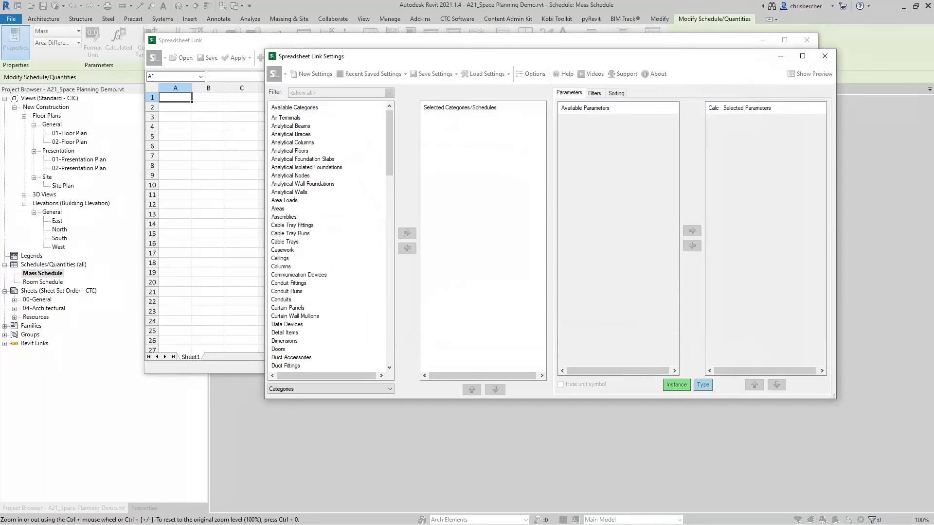
left_click_drag(647, 48, 648, 42)
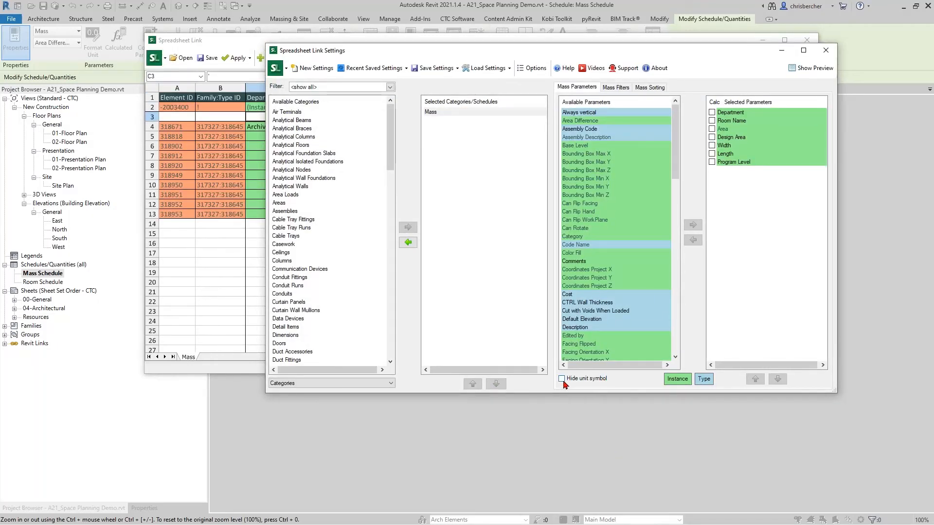
- Hide the unit symbols for the Mass parameters and review the width and length columns in the spreadsheet
left_click_drag(492, 55, 476, 241)
left_click(427, 128)
left_click(428, 156)
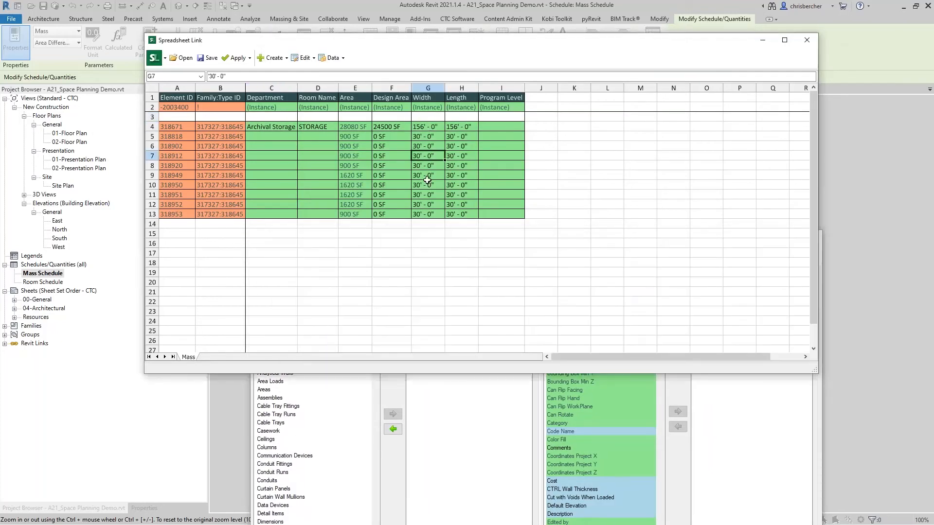
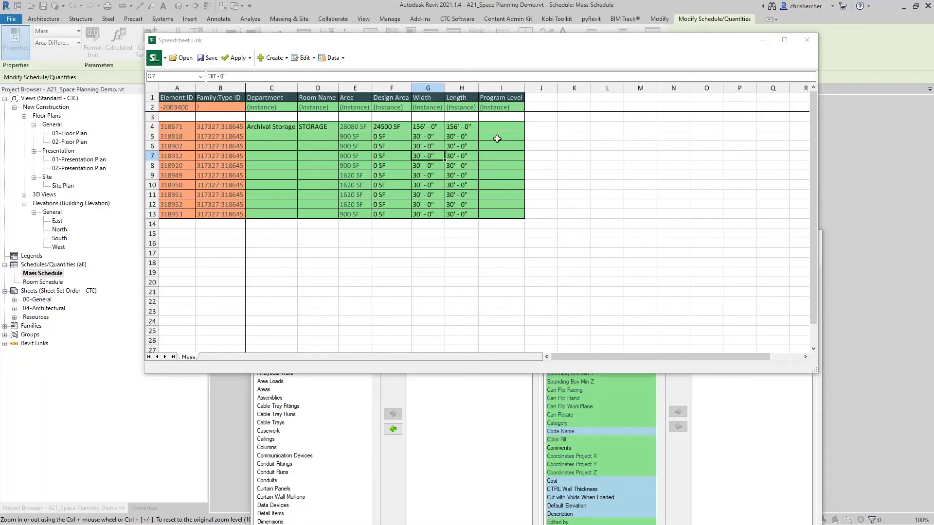
left_click(736, 446)
left_click_drag(702, 242, 735, 142)
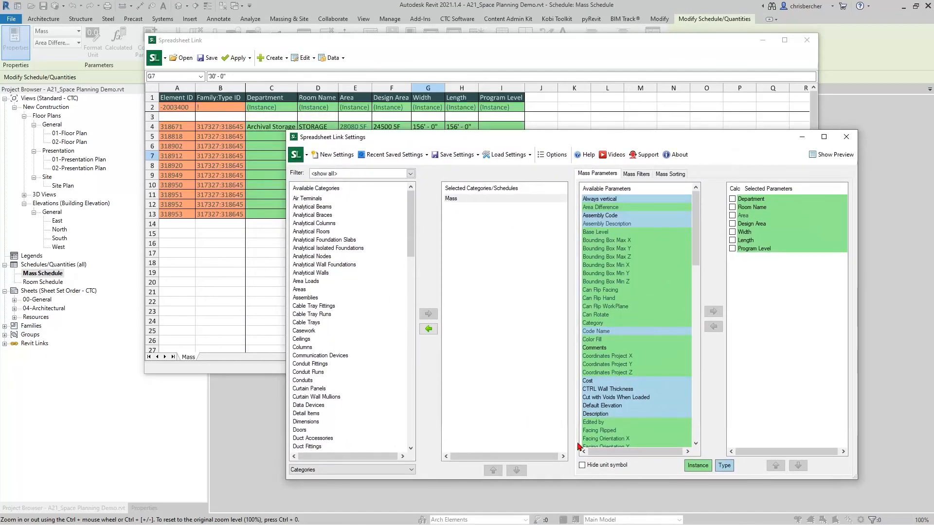
left_click(595, 466)
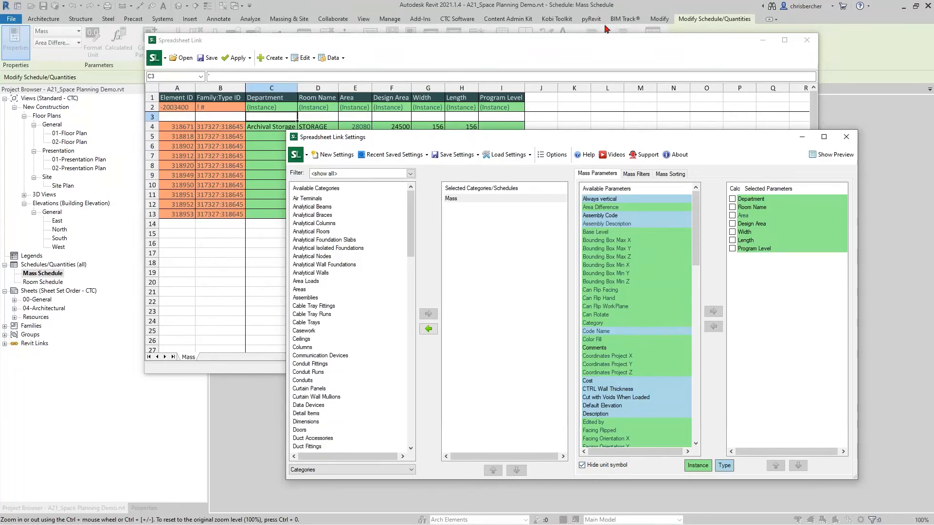
left_click(605, 59)
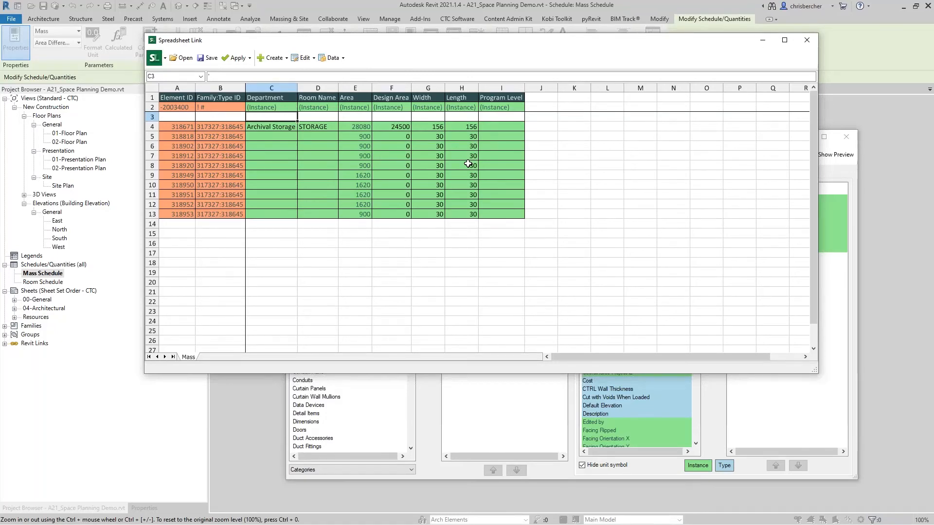
left_click_drag(390, 41, 307, 34)
- Save the Spreadsheet Link settings to file, replacing the existing SSL_Planning Blocks List_DEMO.slsettings
left_click(769, 153)
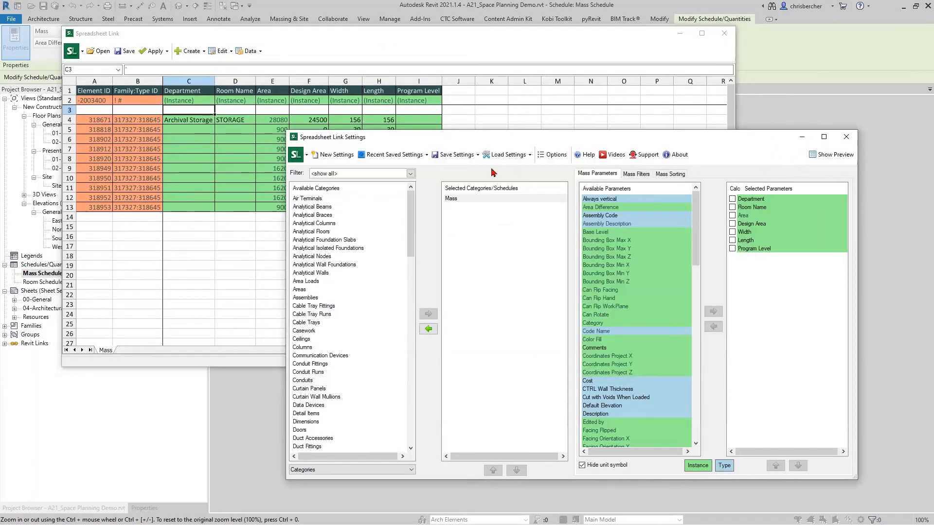
left_click(476, 155)
left_click(460, 170)
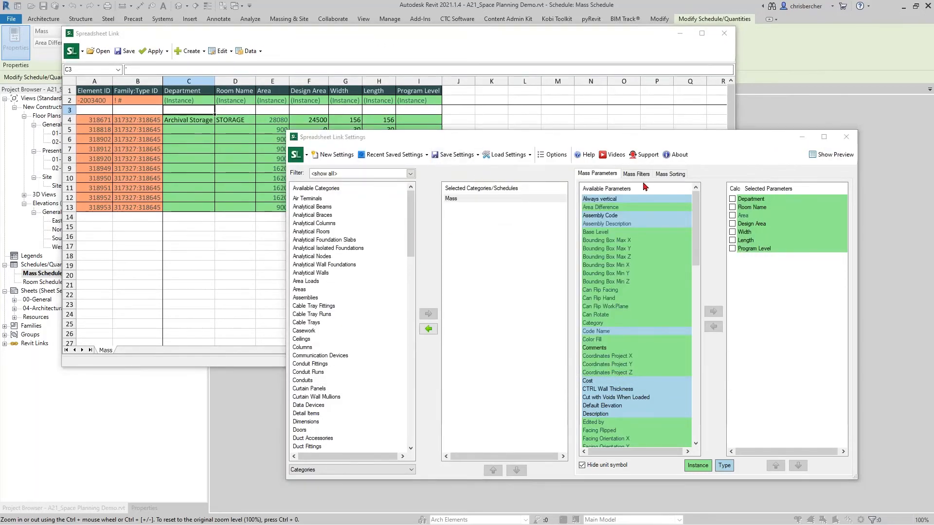
double_click(482, 225)
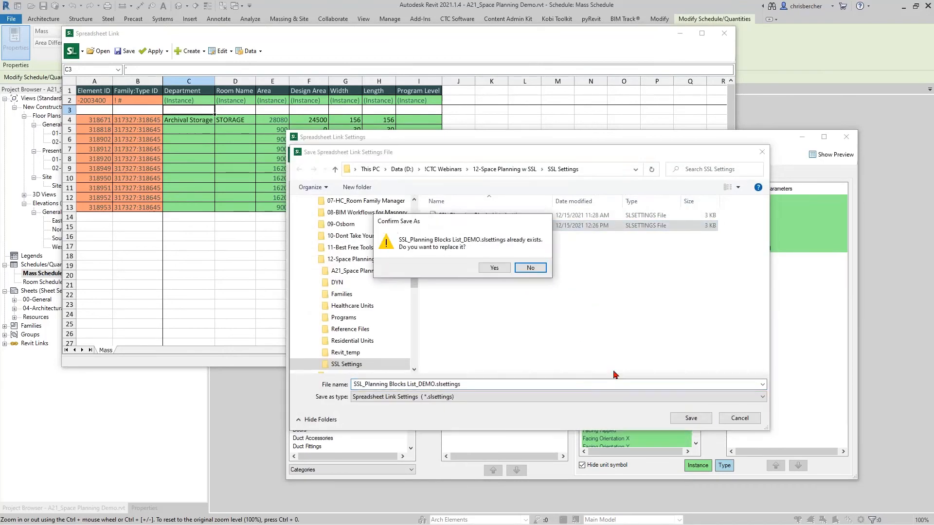
left_click(491, 267)
left_click(534, 279)
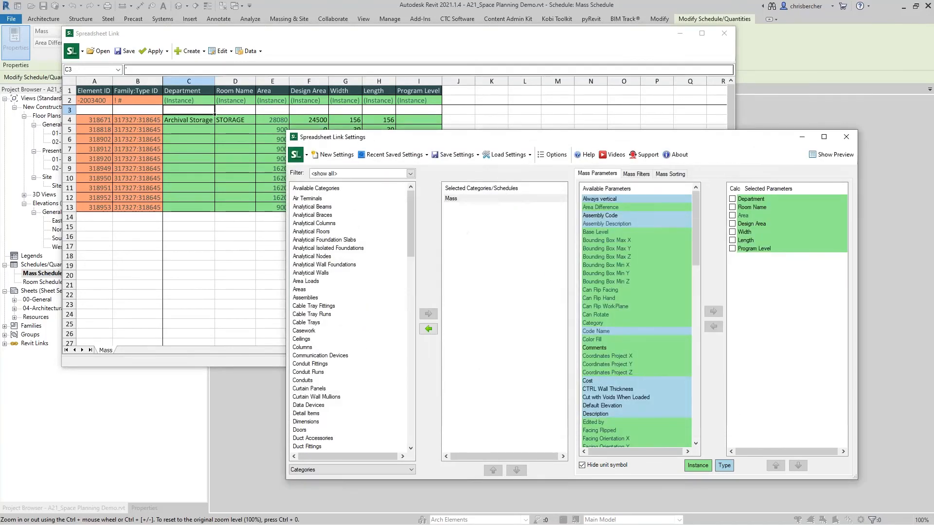
- Save the spreadsheet over Space Planning_Revit_Demo.xlsx and accept opening it in the default spreadsheet application
left_click(433, 40)
left_click(129, 51)
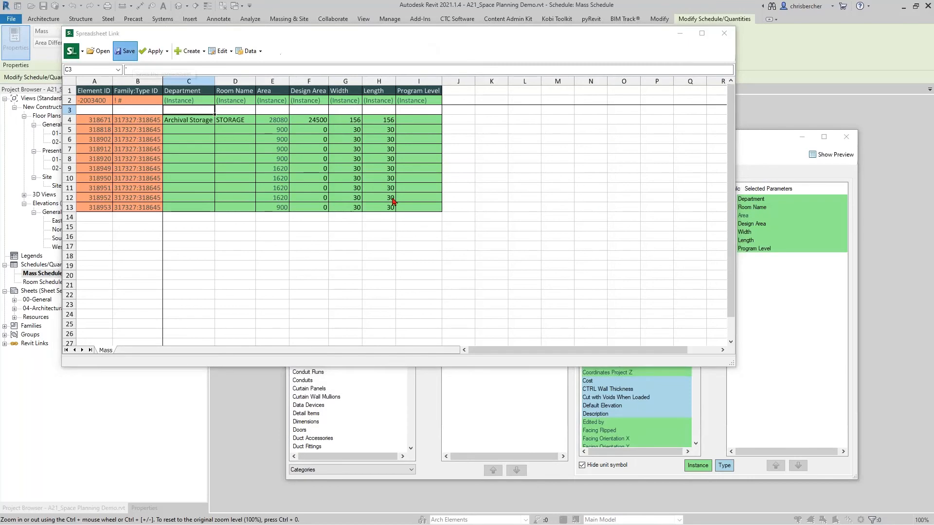
left_click(248, 144)
left_click(467, 315)
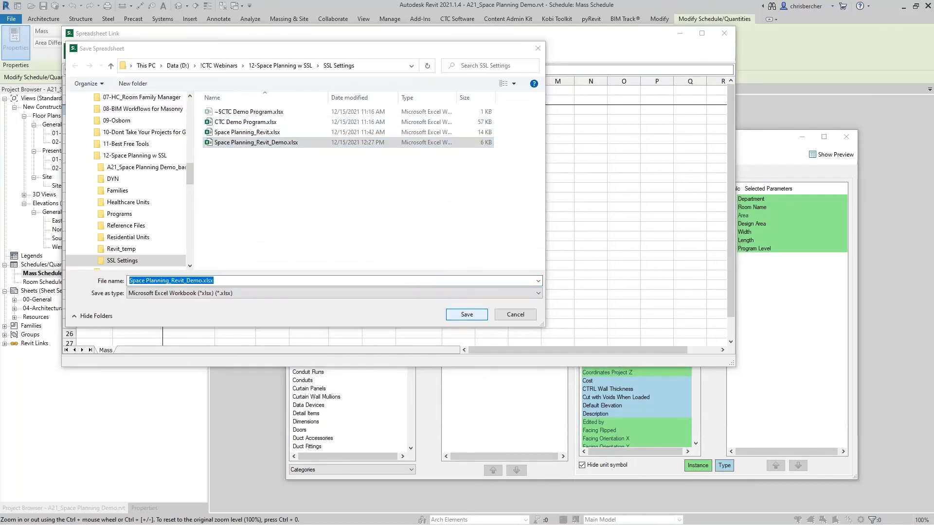
left_click(486, 267)
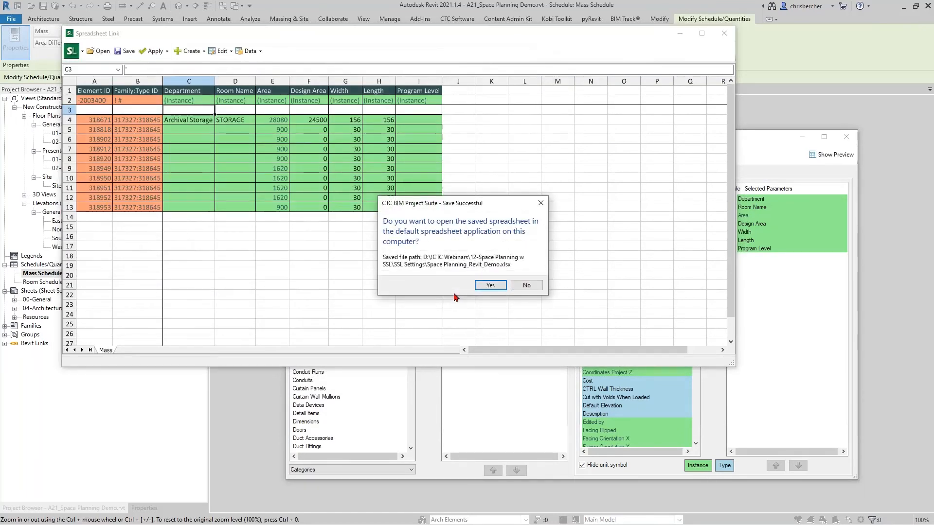
left_click(478, 285)
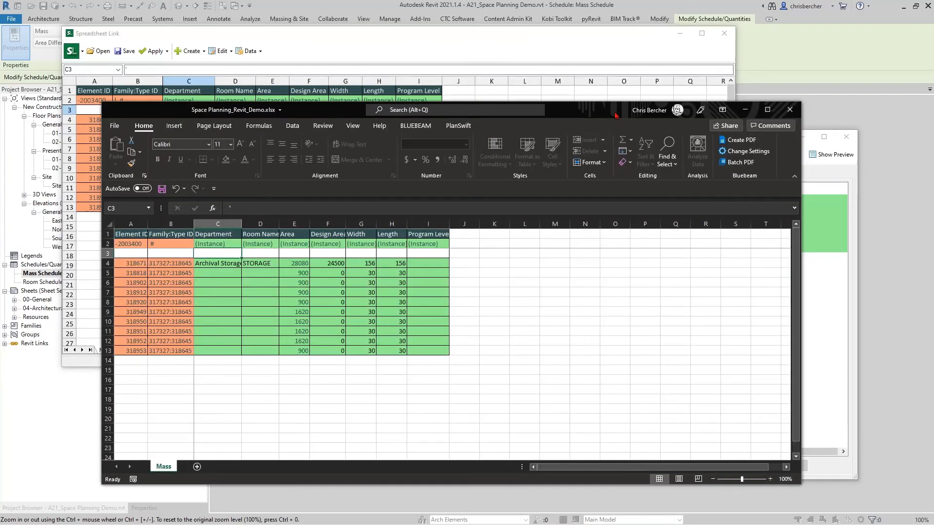
- Arrange the Space Planning_Revit_Demo.xlsx and CTC Demo Program.xlsx windows side by side in Excel
double_click(614, 115)
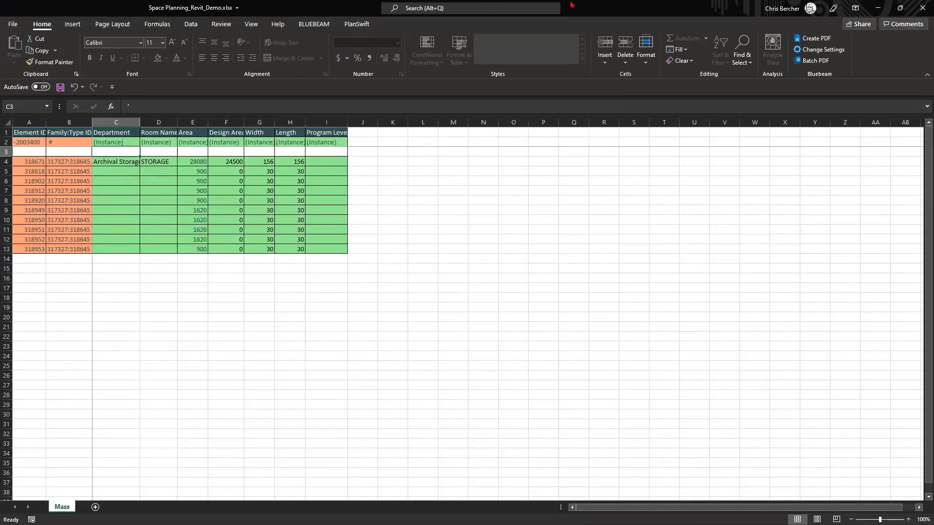
left_click_drag(633, 14, 479, 19)
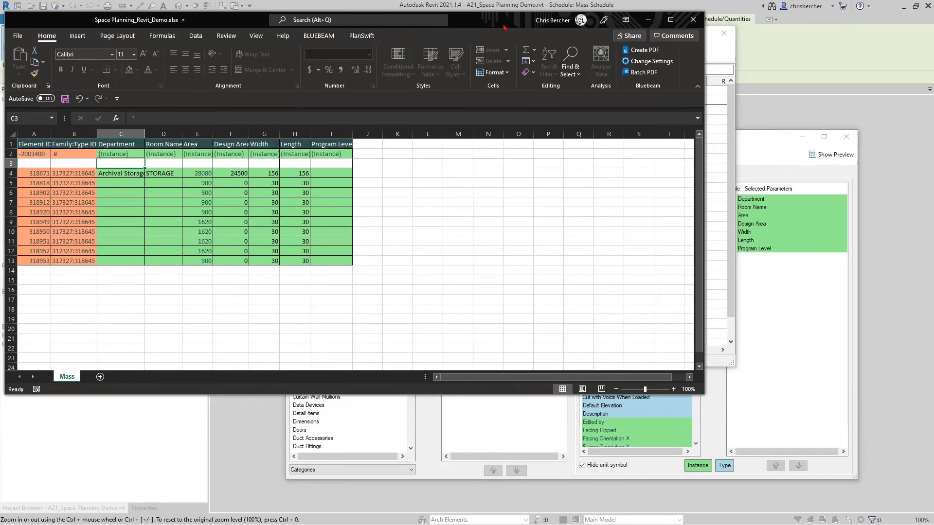
left_click_drag(933, 30, 869, 19)
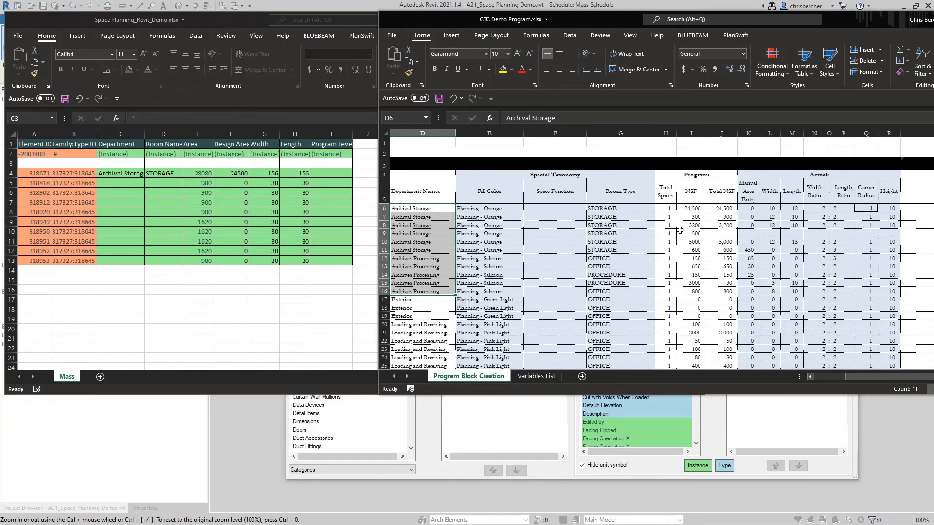
- Review the department names, room types and NSF values throughout the program list in CTC Demo Program.xlsx
scroll(645, 263, "down", 1)
scroll(646, 263, "down", 2)
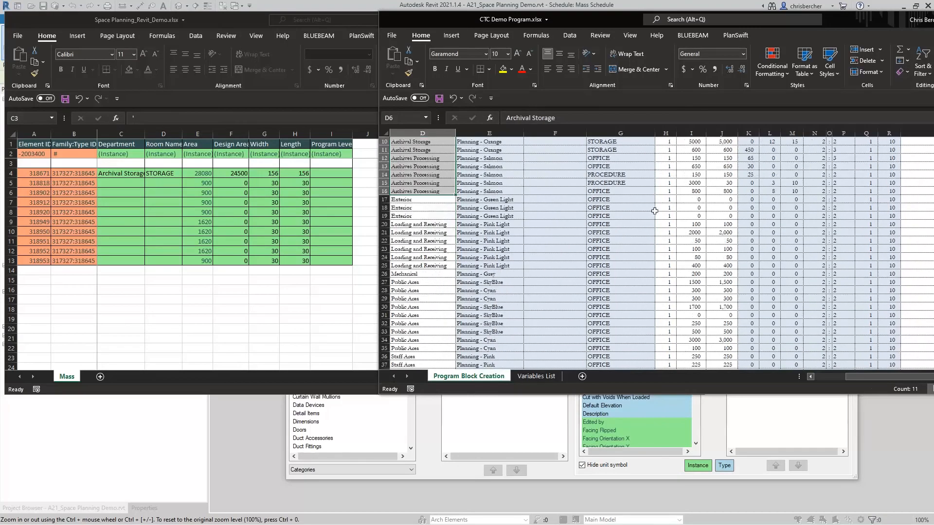
scroll(655, 272, "down", 6)
scroll(655, 273, "up", 6)
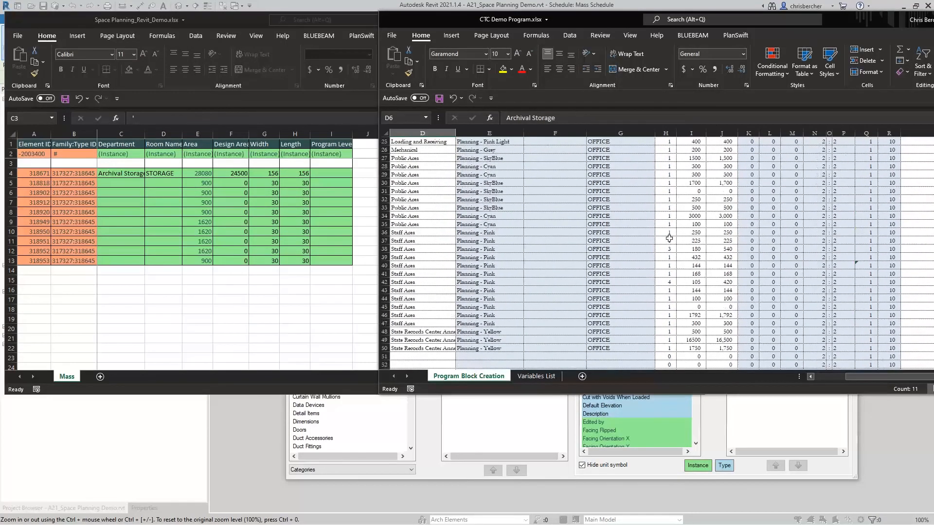
scroll(665, 270, "down", 1)
scroll(667, 267, "up", 5)
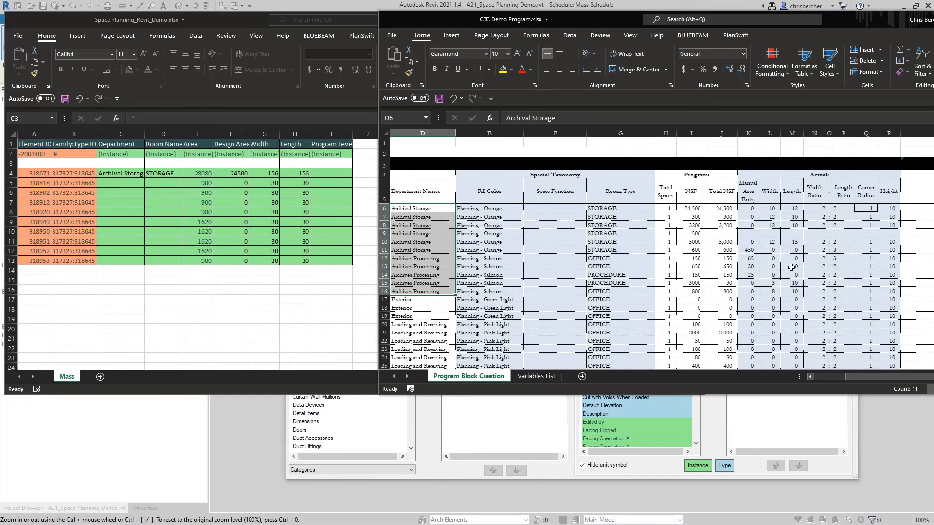
- Bring up the Calculator window, move it clear of the two workbooks, and return to CTC Demo Program.xlsx
key("alt+Tab")
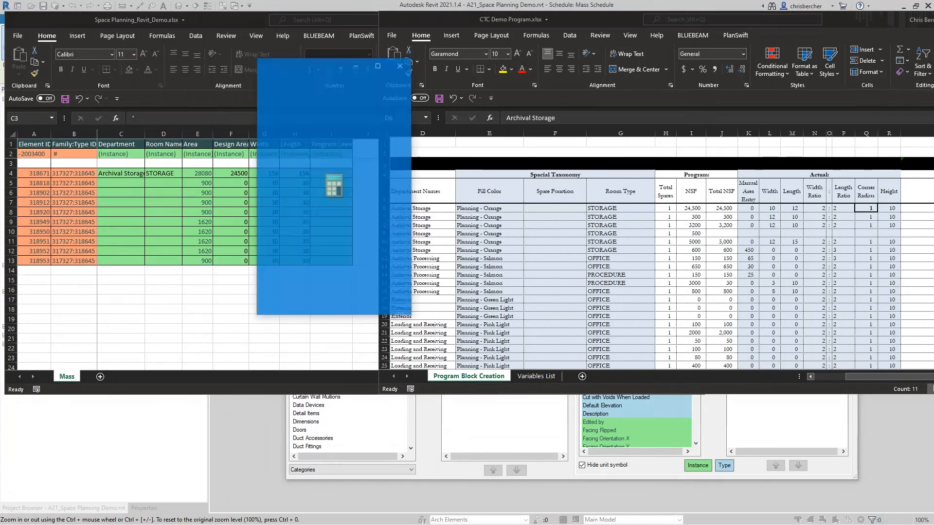
left_click_drag(325, 63, 933, 73)
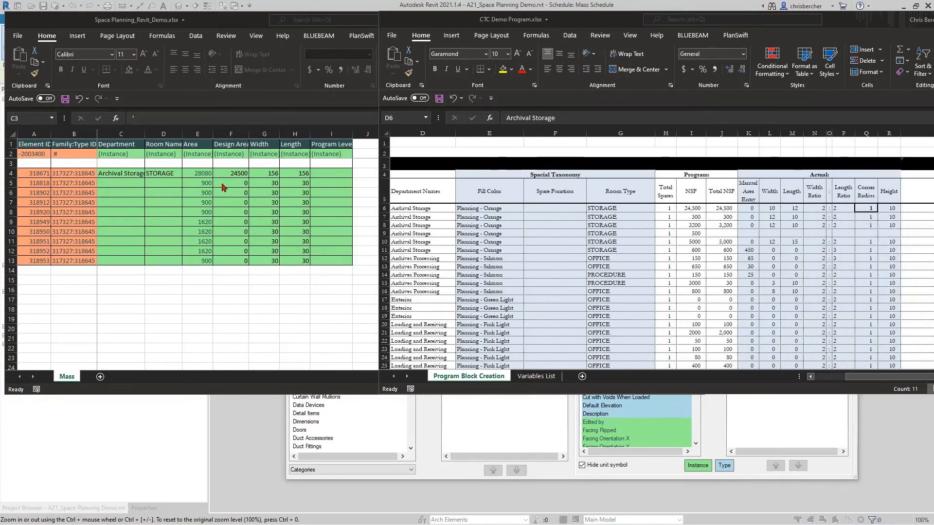
left_click(201, 187)
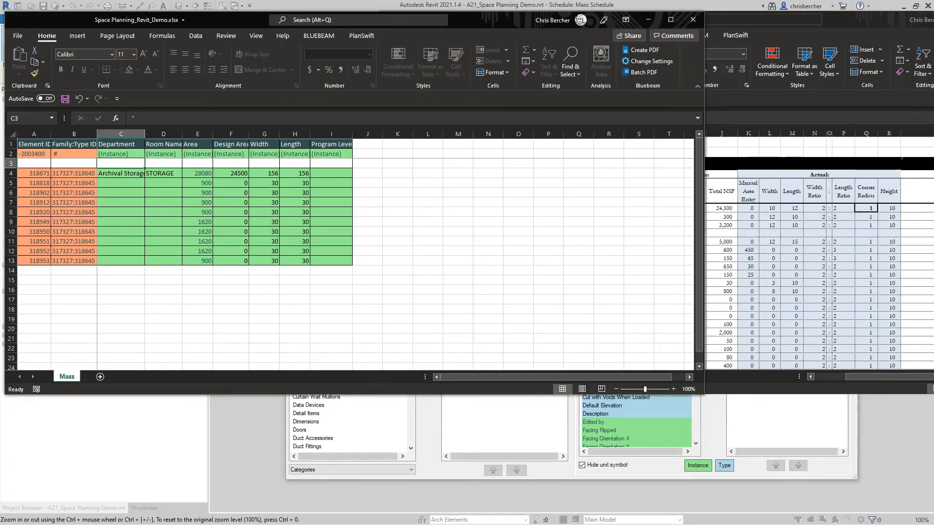
left_click(823, 18)
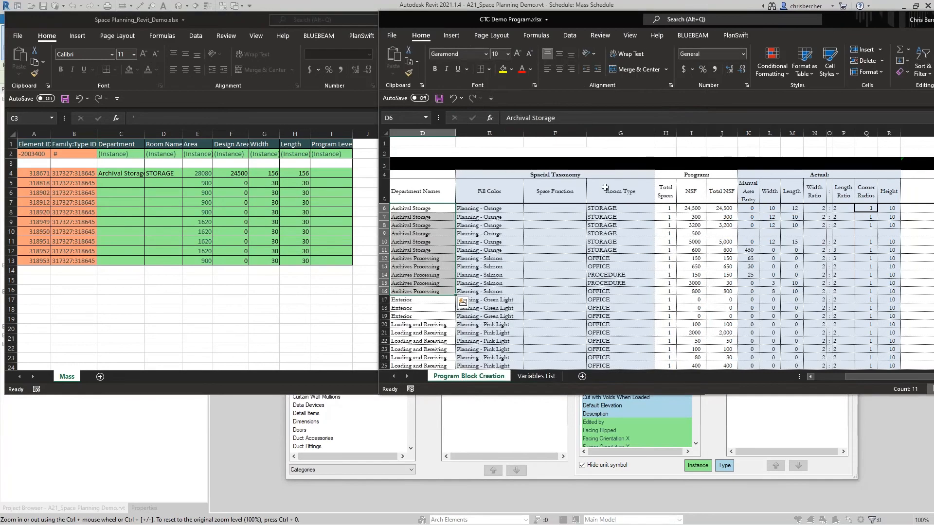
- Check the department names in the program list and enter Archival Processing as the Department in cell C5 of Space Planning_Revit_Demo.xlsx
left_click(417, 303)
scroll(416, 303, "down", 2)
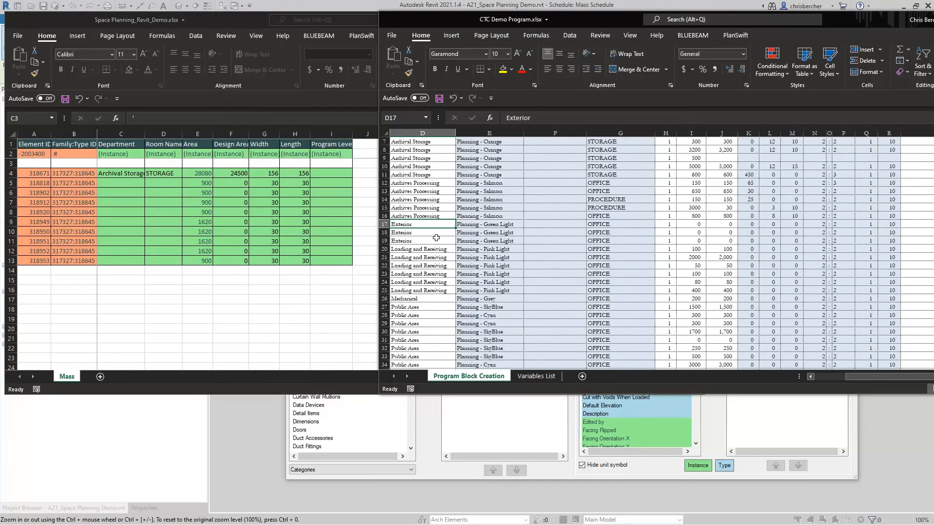
left_click(440, 214)
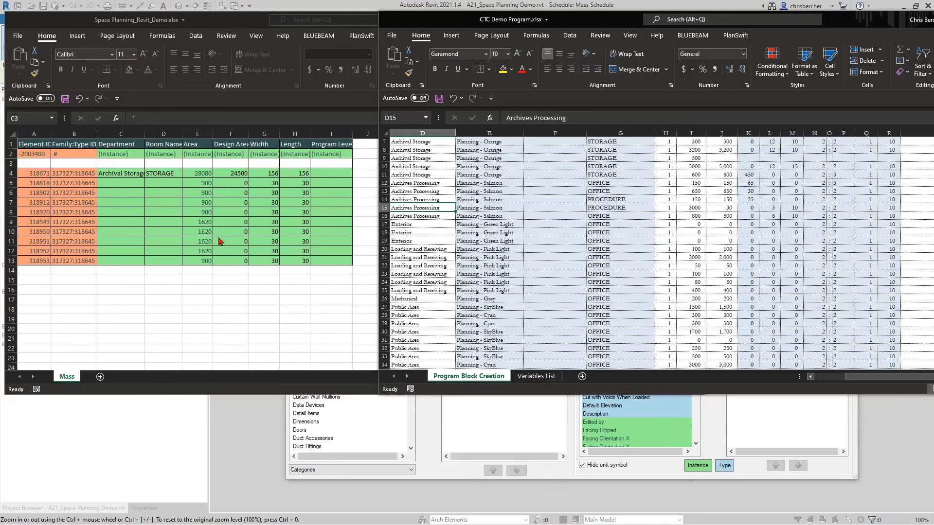
left_click(121, 184)
type("Archival Storage")
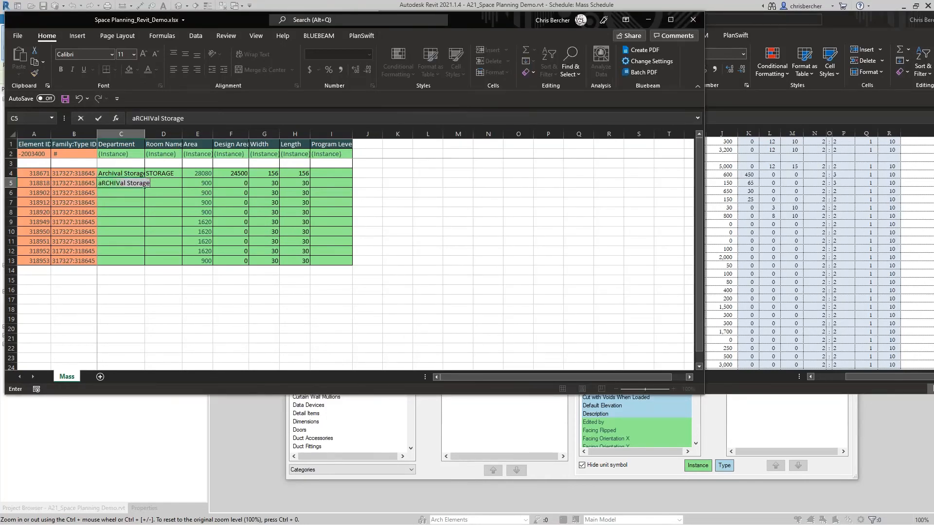
key("BackSpace")
key("BackSpace")
key("BackSpace")
key("BackSpace")
key("BackSpace")
key("BackSpace")
key("BackSpace")
type("Processing")
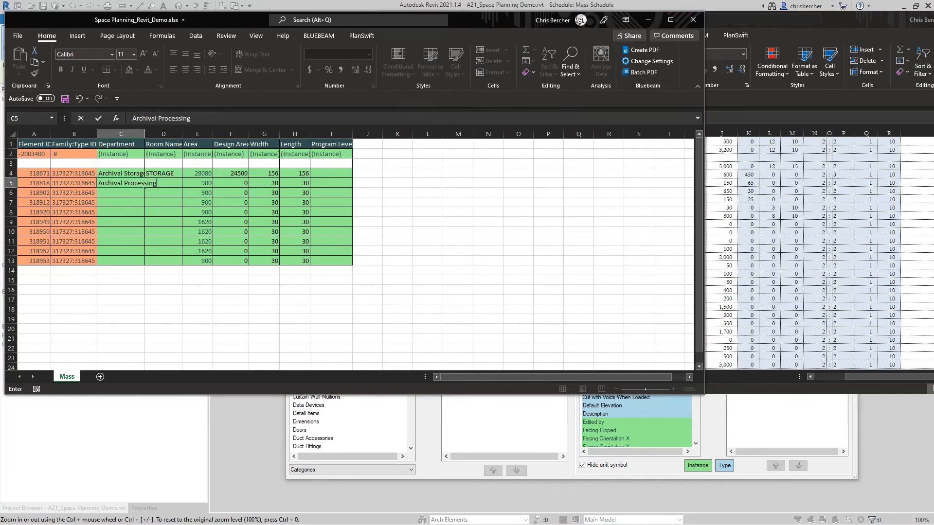
- Unprotect the Mass worksheet in Space Planning_Revit_Demo.xlsx by entering the sheet password
left_click(163, 134)
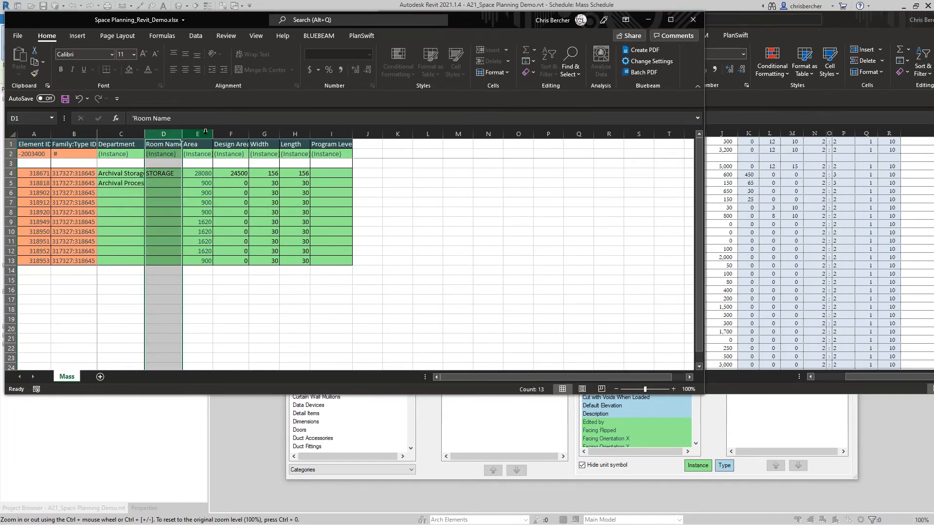
left_click(164, 212)
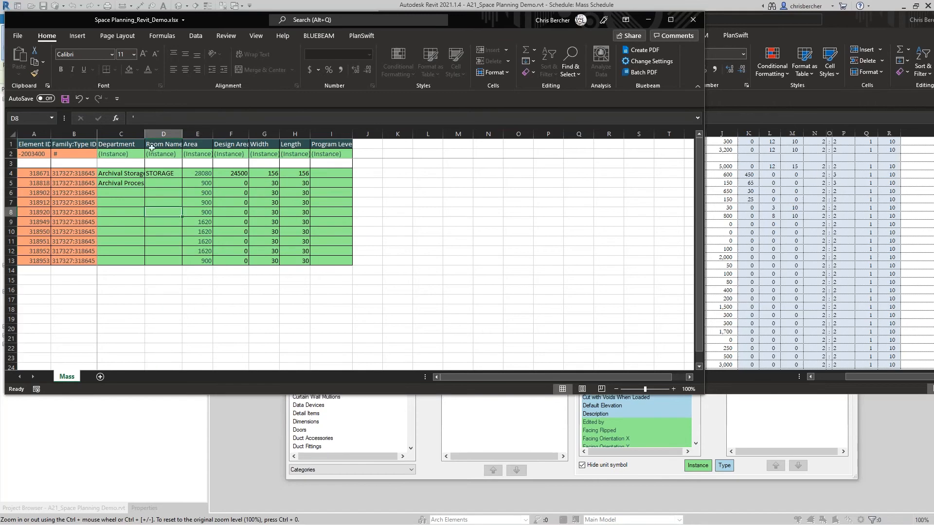
left_click(256, 36)
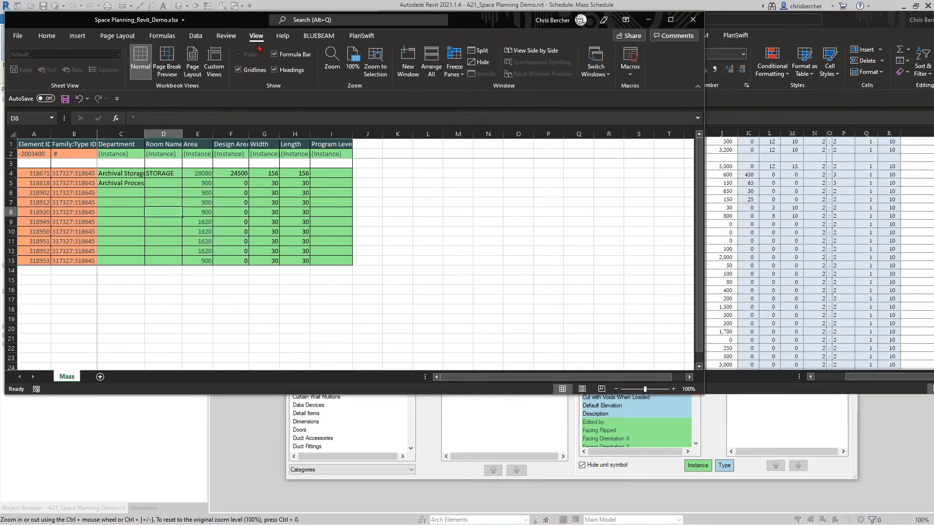
left_click(226, 36)
left_click(395, 60)
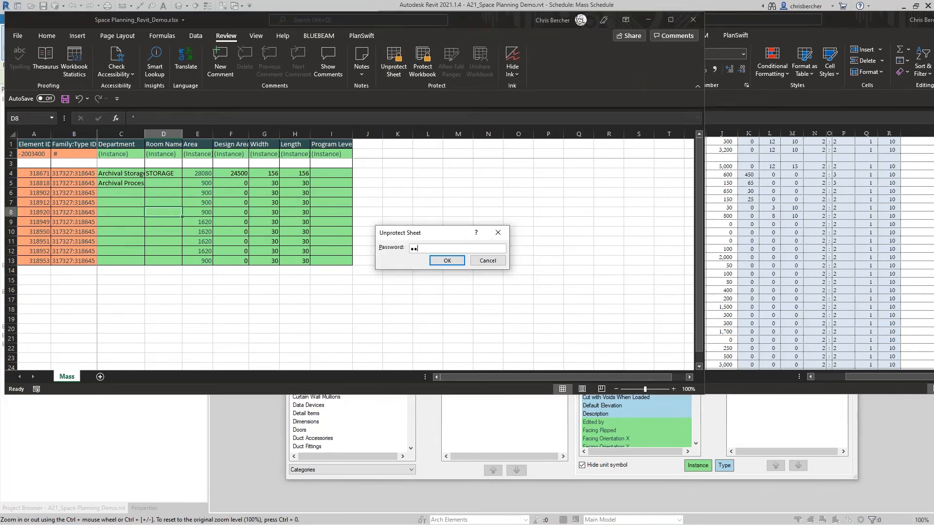
left_click(433, 260)
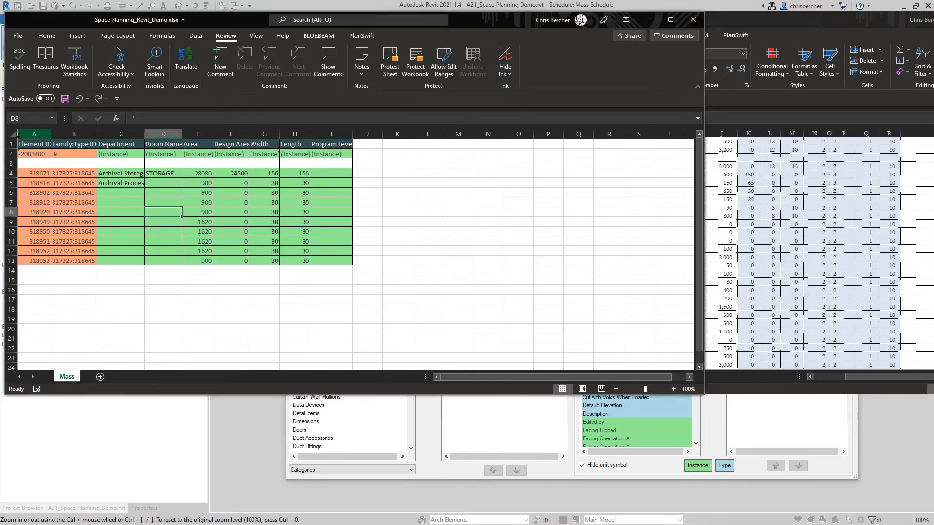
- Auto-fit the width of all columns in the Mass sheet, and widen the Department column slightly more
left_click(12, 135)
left_click(121, 133)
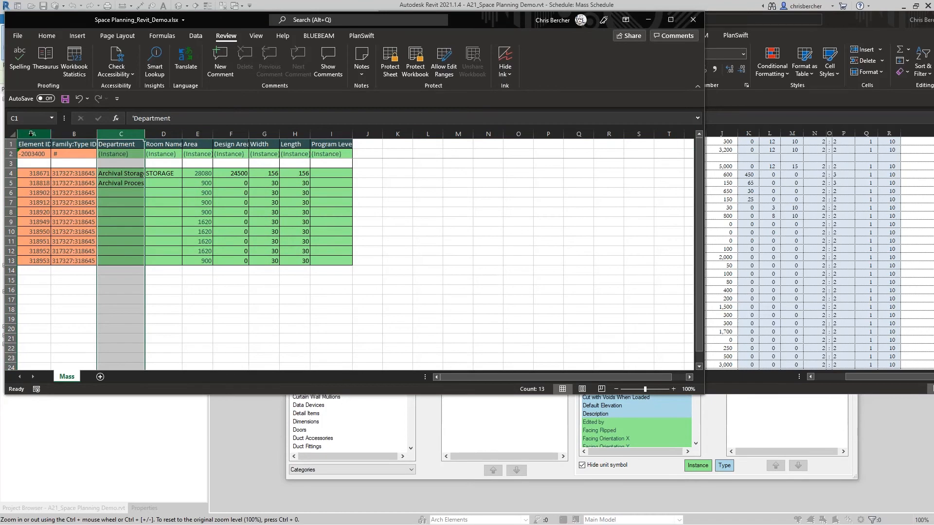
left_click(12, 134)
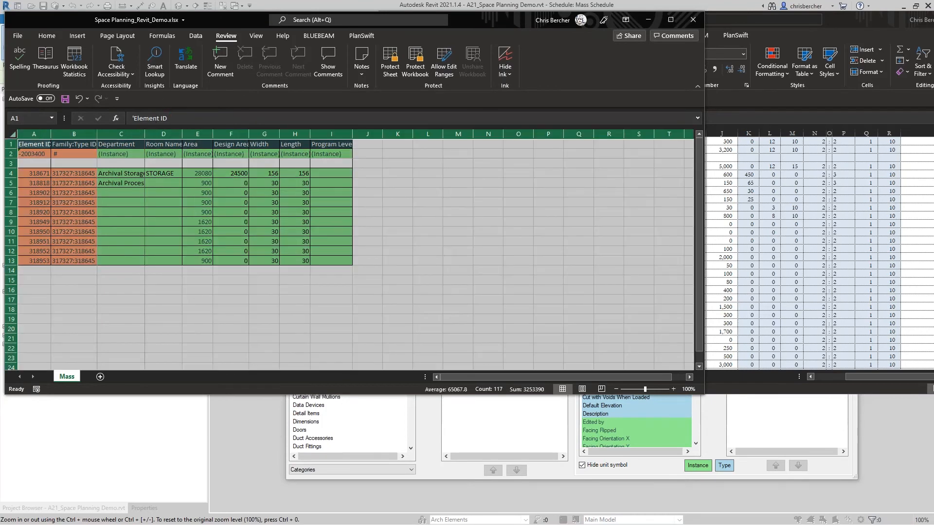
double_click(145, 133)
left_click(195, 227)
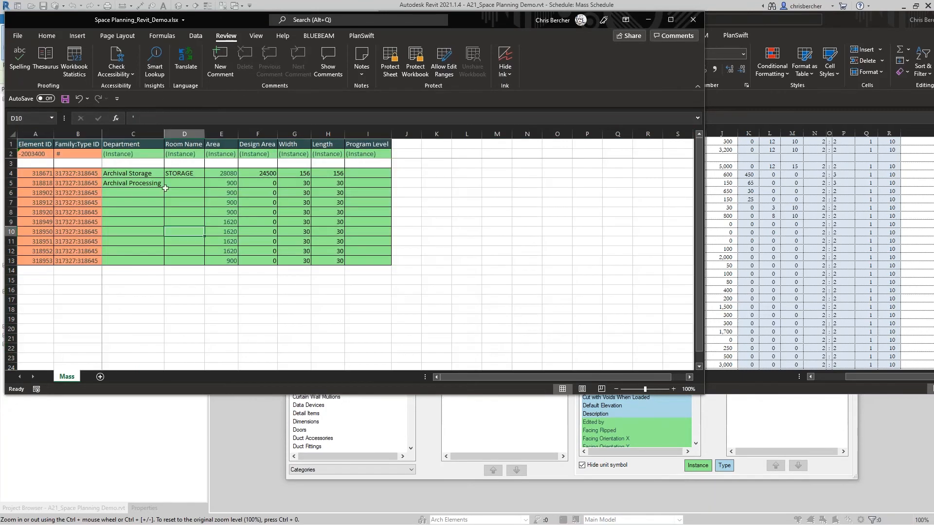
left_click_drag(164, 134, 175, 134)
left_click(204, 184)
left_click(754, 426)
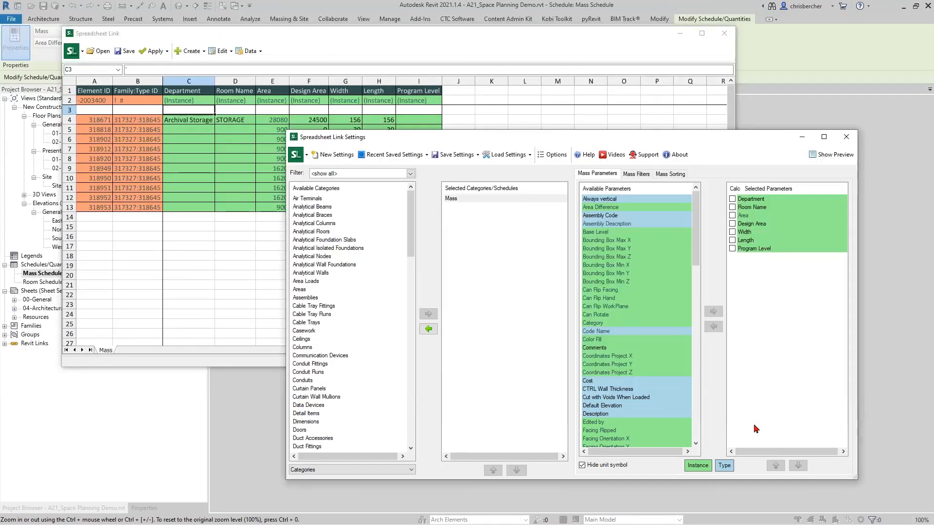
key("alt+Tab")
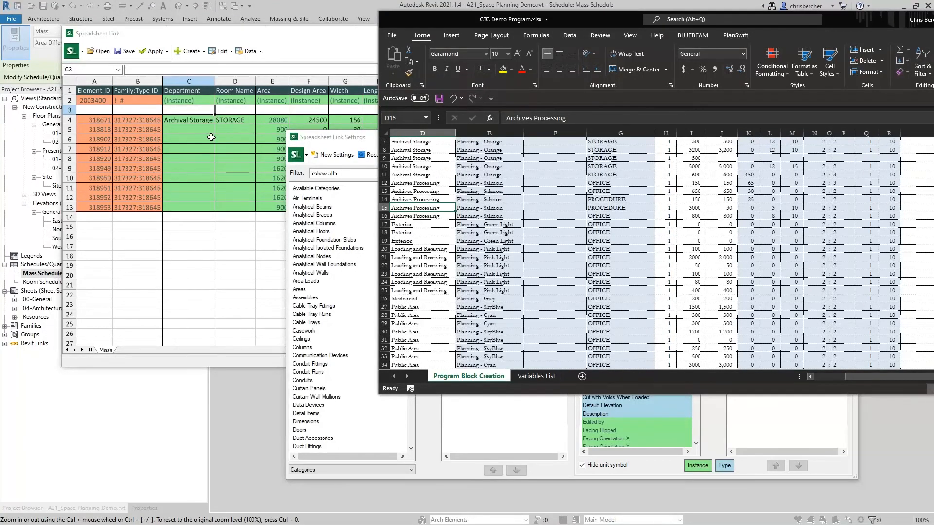
left_click(211, 138)
left_click(195, 129)
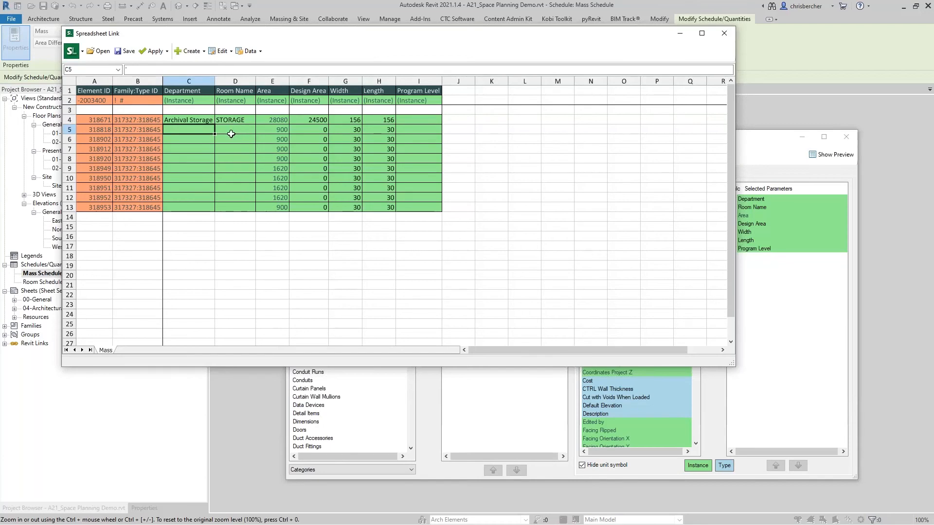
type("Ar")
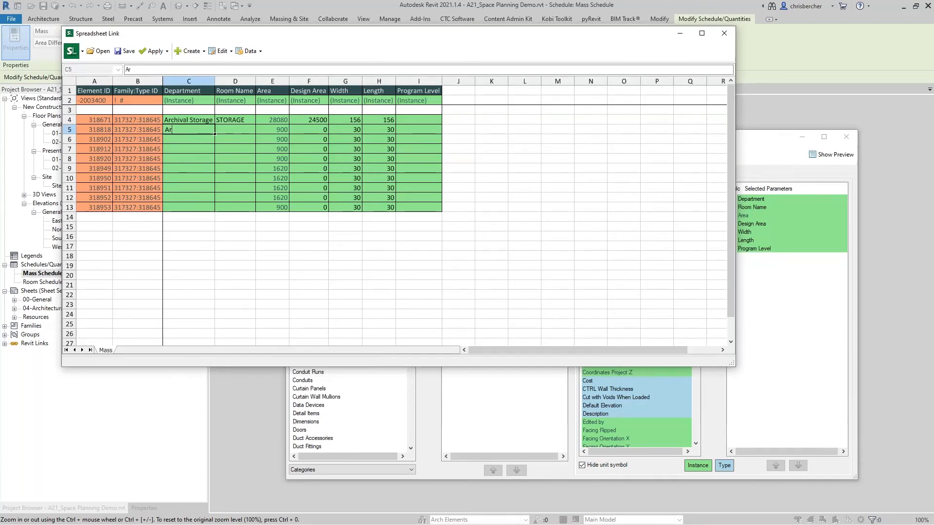
type("chi")
key("Escape")
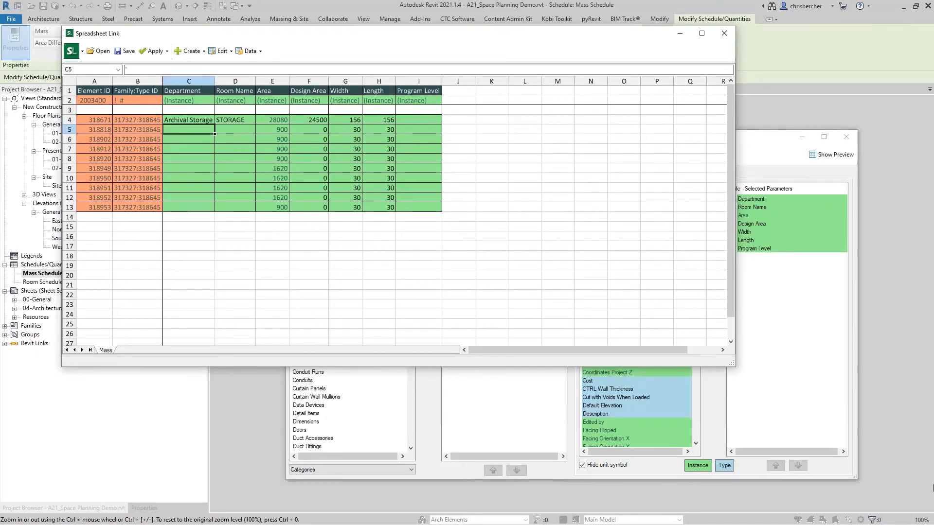
- Close the Spreadsheet Link grid and its settings window in Revit, and return to the Space Planning_Revit_Demo workbook in Excel
left_click(721, 35)
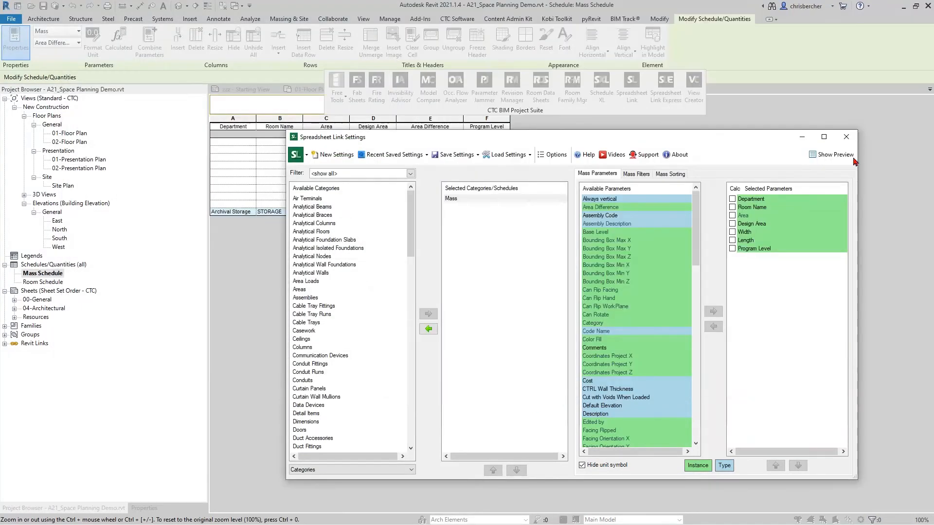
left_click(810, 441)
left_click(847, 137)
left_click(488, 283)
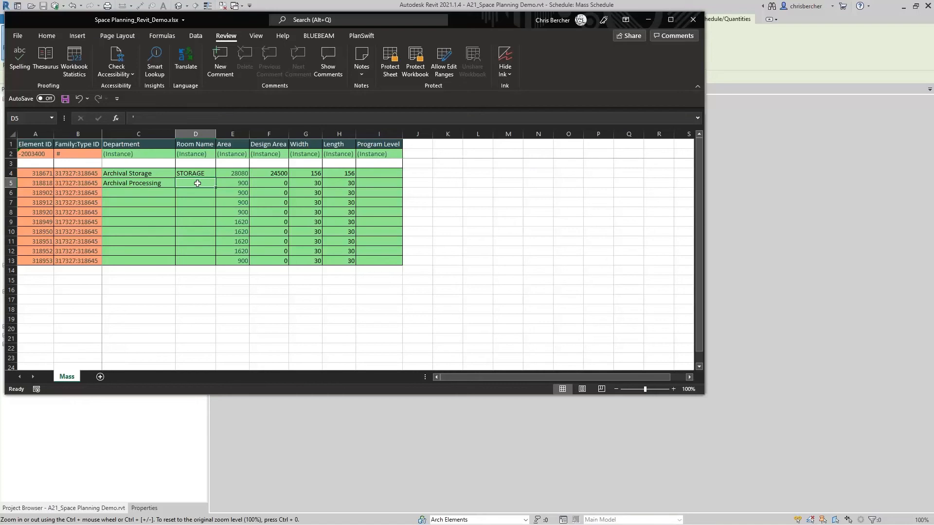
- Enter PROCEDURE as the room name for the Archival Processing mass in row 5
type("Pr")
key("BackSpace")
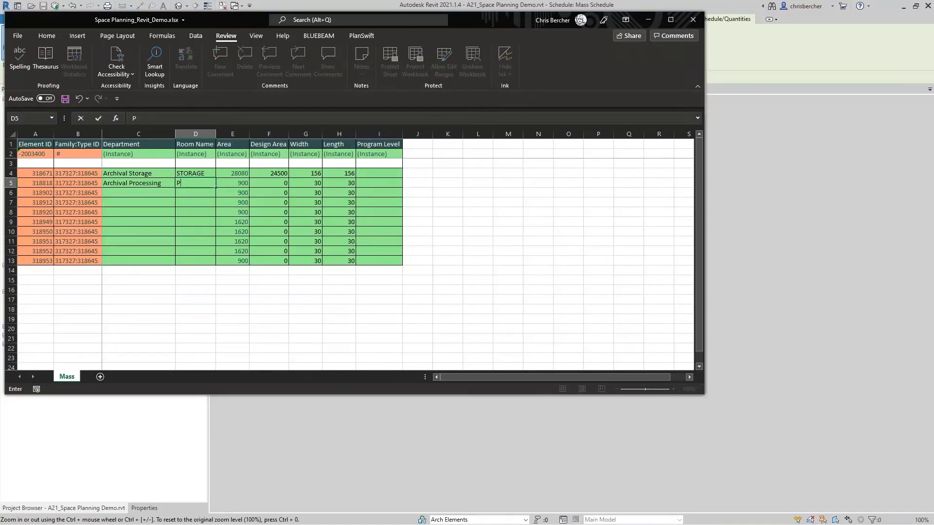
type("ROCEDURE")
key("Return")
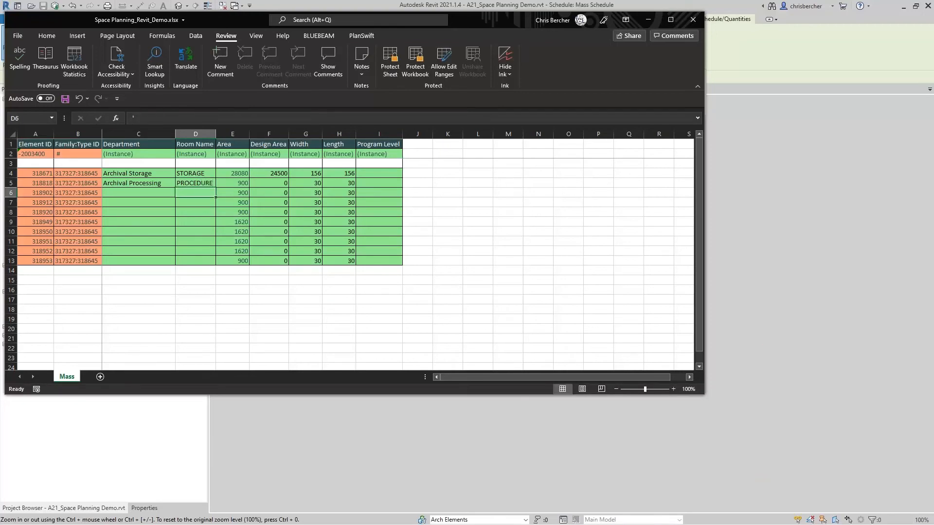
- Arrange the Space Planning_Revit_Demo and CTC Demo Program workbooks side by side, keeping the Mass sheet active
left_click_drag(495, 25, 5, 338)
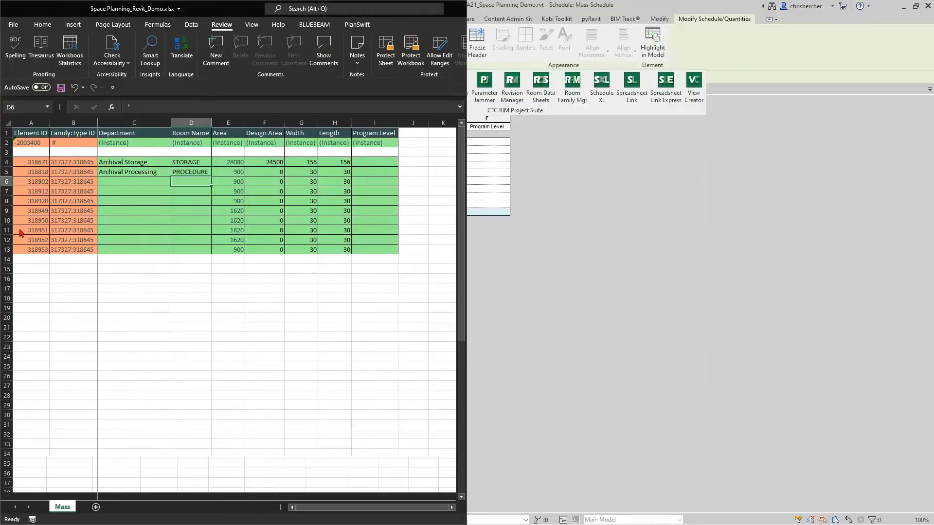
left_click(732, 127)
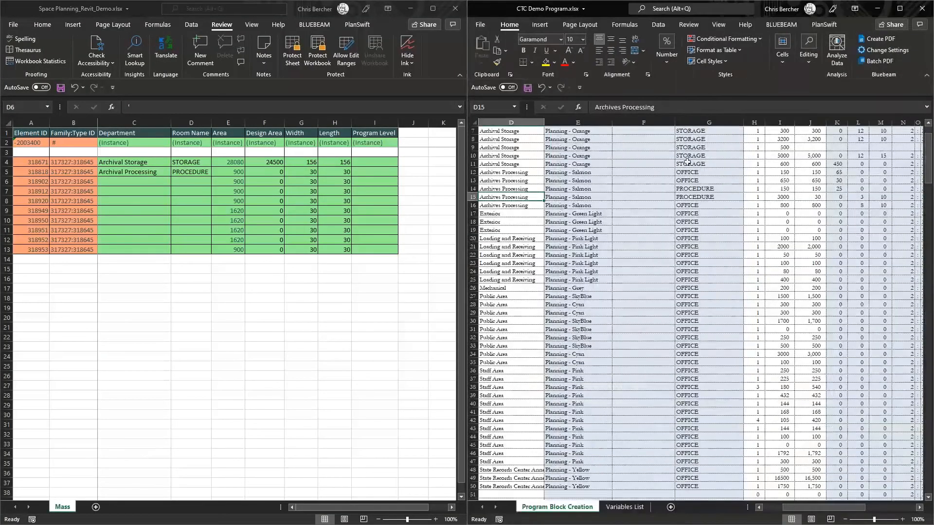
left_click(236, 179)
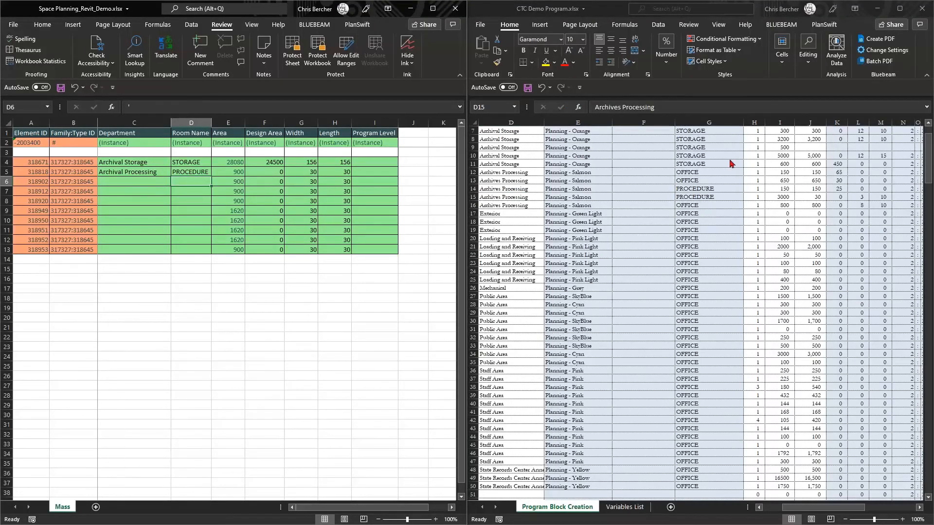
- Set the PROCEDURE row's design area to 150 and both its width and length to 15
left_click(263, 172)
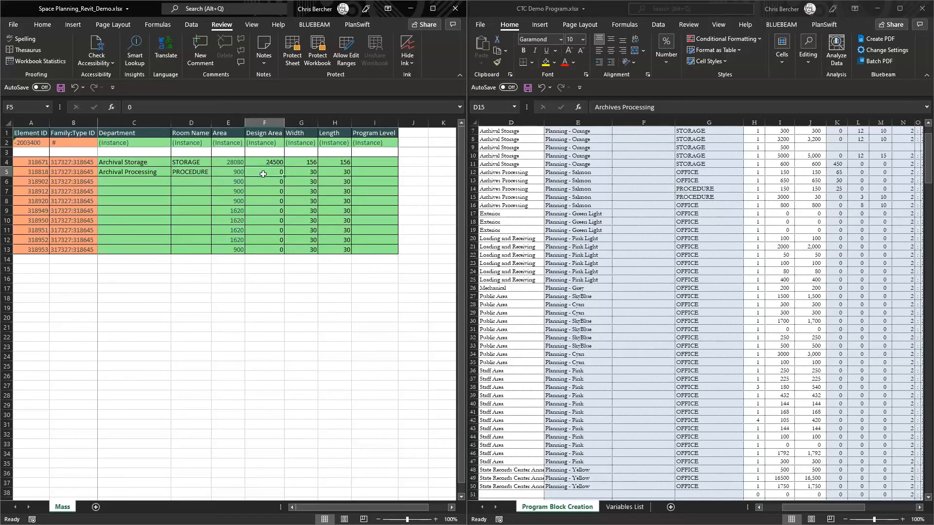
type("150")
left_click(307, 171)
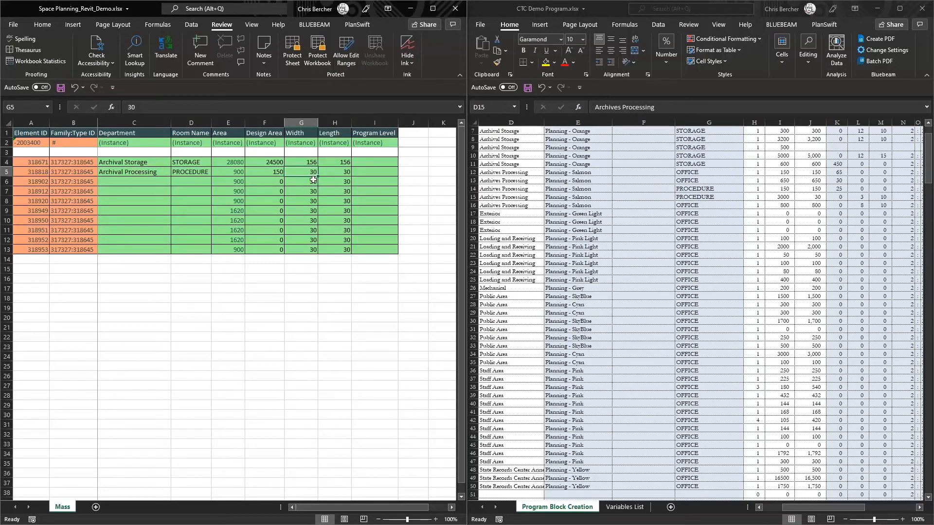
type("15")
key("Tab")
type("15")
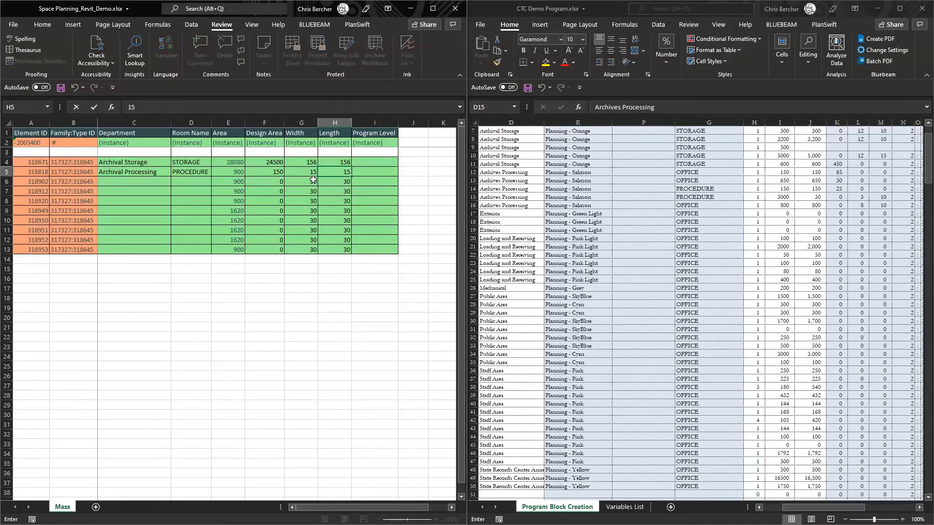
left_click(313, 180)
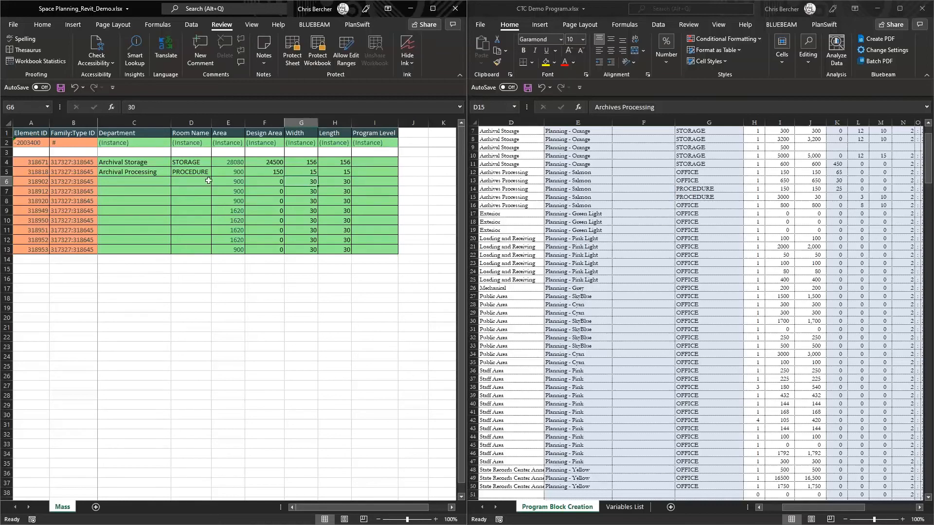
- Fill in row 6 of the Mass sheet with department Public Area and room name LOBBY
left_click(166, 179)
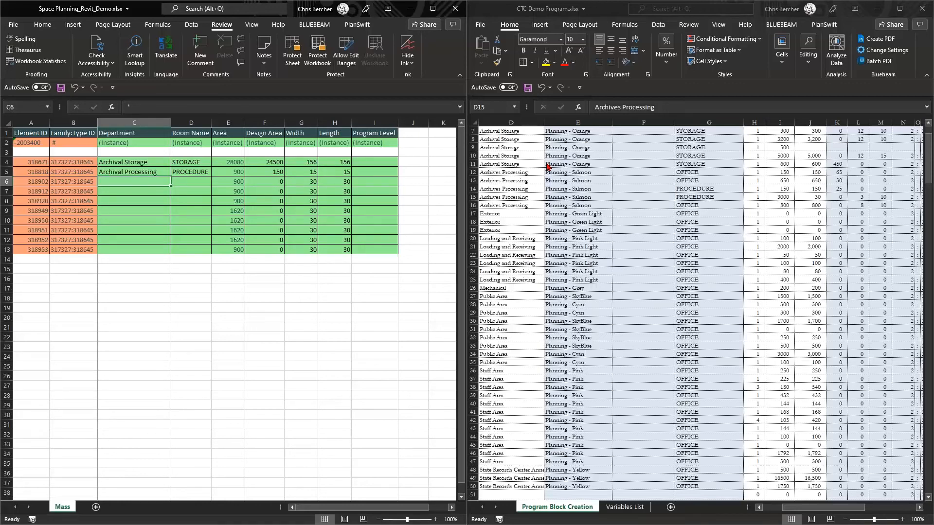
type("pUBLIC")
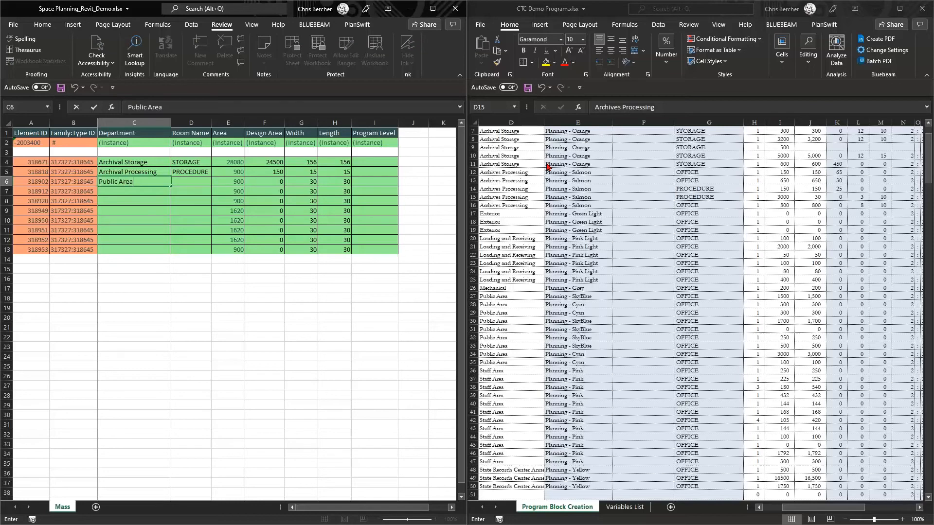
key("Tab")
type("LO")
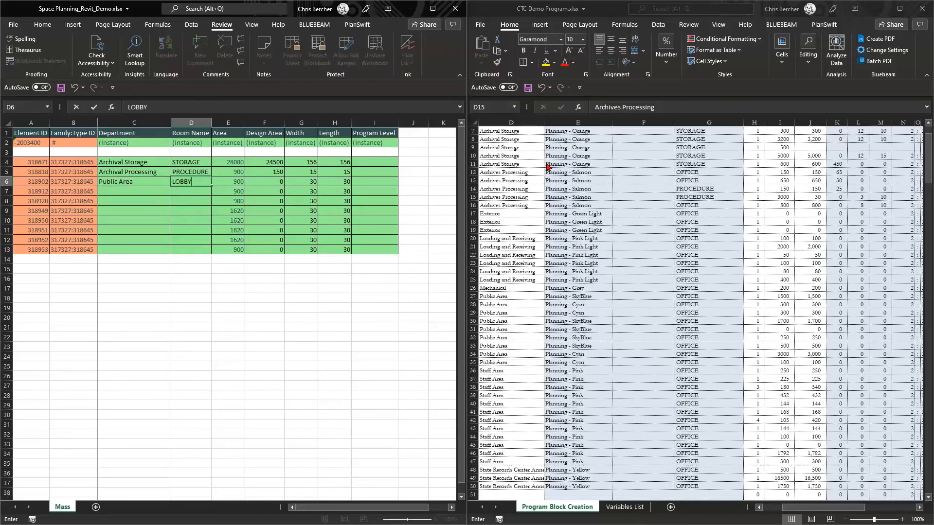
key("Tab")
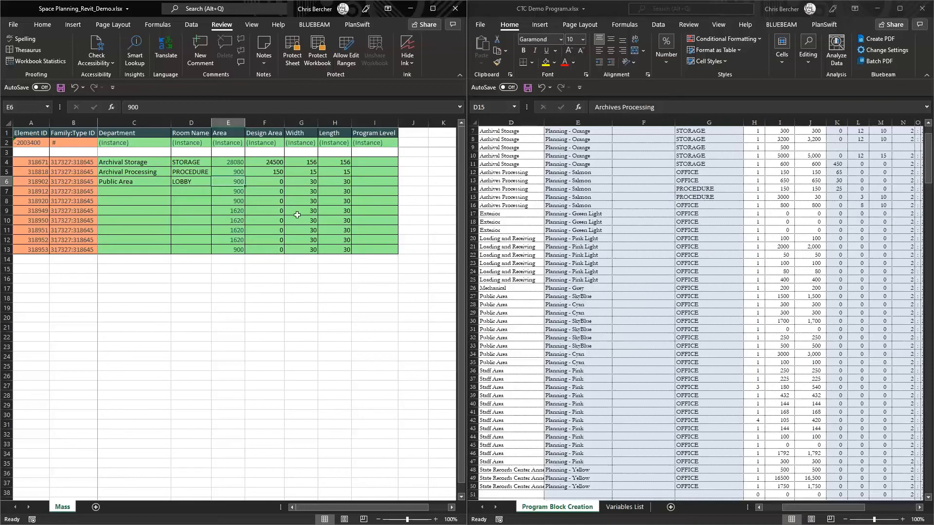
- Set the LOBBY row's design area to 1500, taken from the first Public Area entry in the CTC Demo Program workbook
left_click(273, 182)
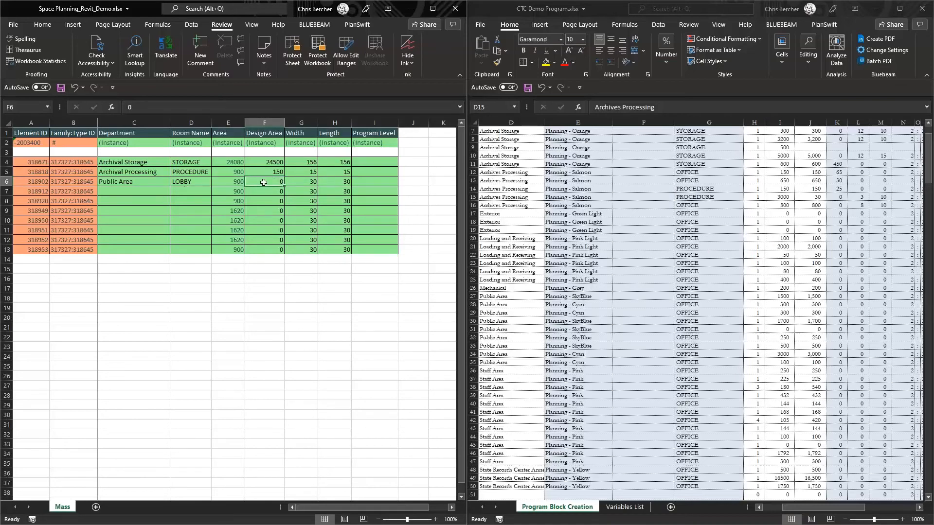
left_click(501, 296)
left_click(510, 295)
left_click(777, 296)
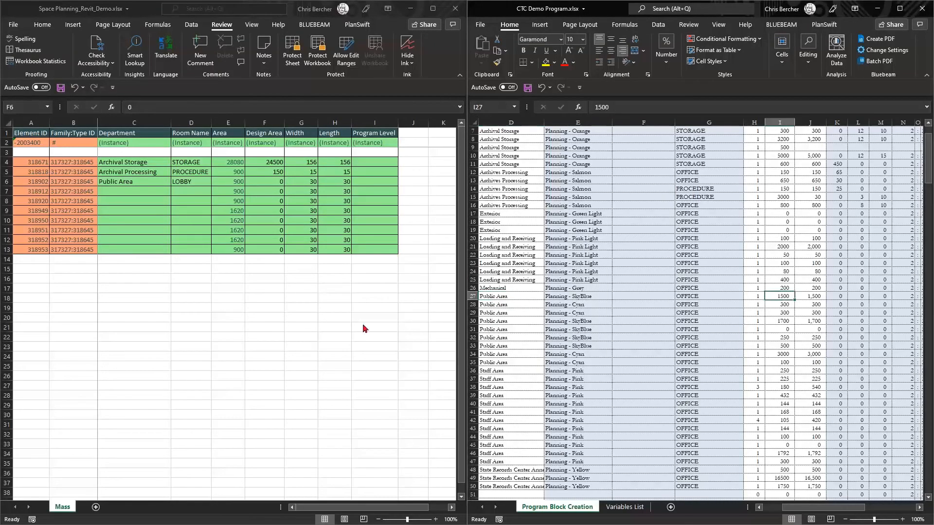
left_click(264, 184)
type("1500")
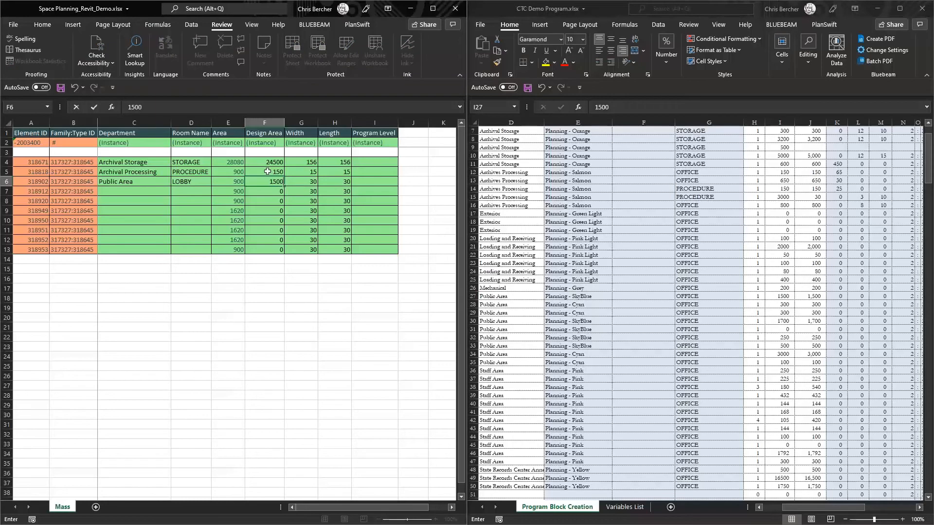
key("Tab")
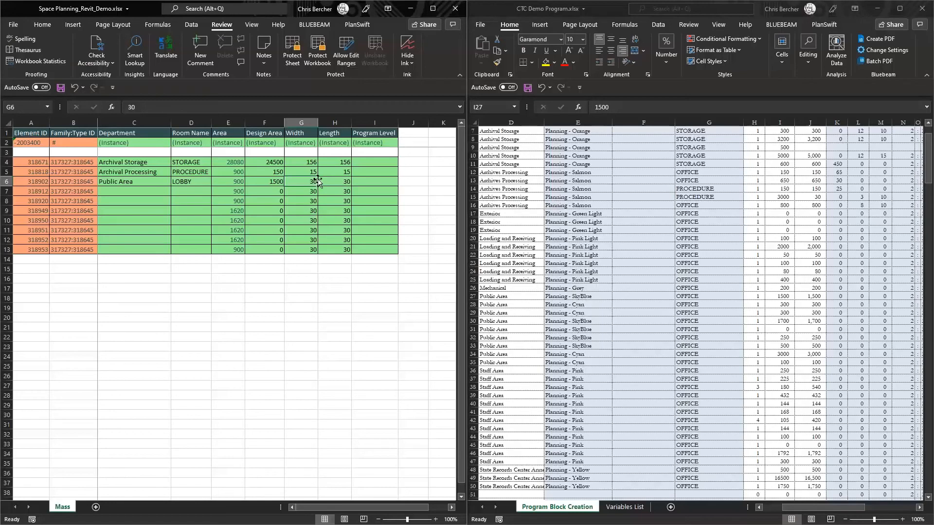
- Set both the width and length of the LOBBY mass to 40
type("40")
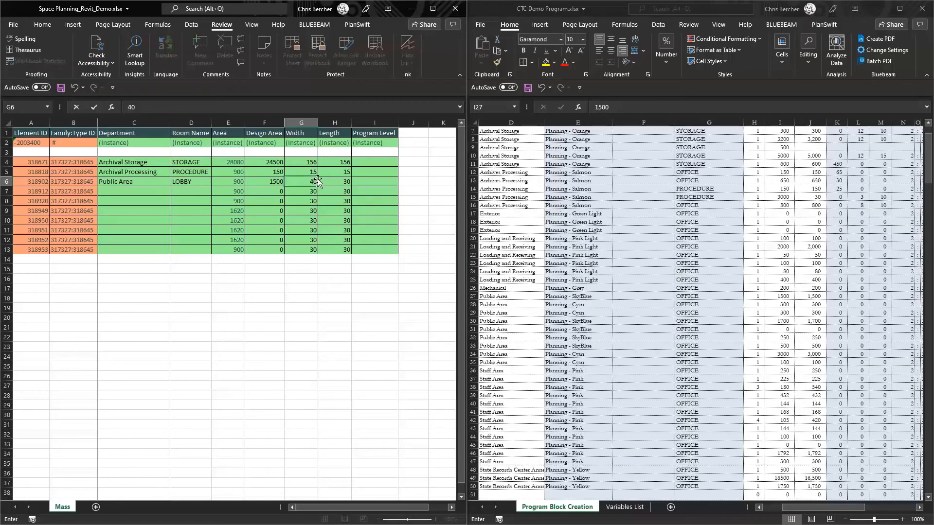
key("Tab")
type("40")
- Fill in row 7 of the Mass sheet with department Staff Area and room name Admin Office
left_click(144, 193)
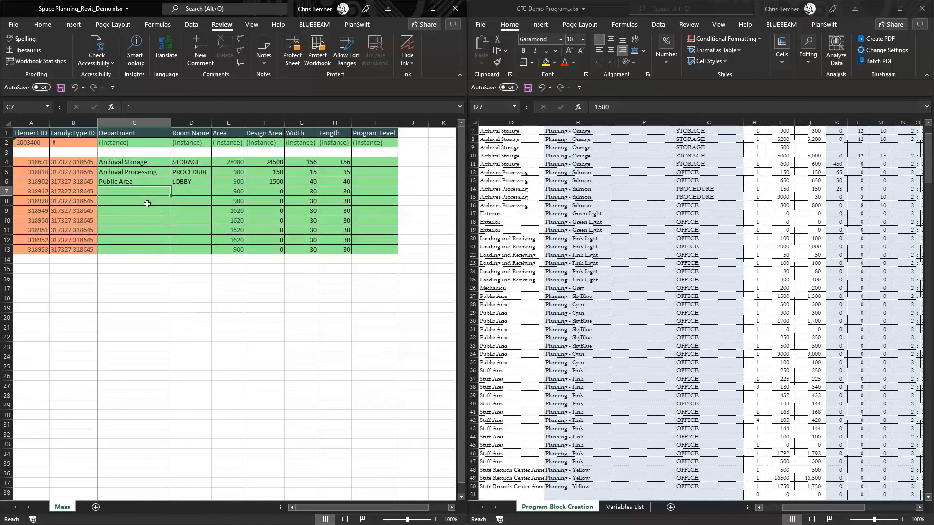
type("Sta")
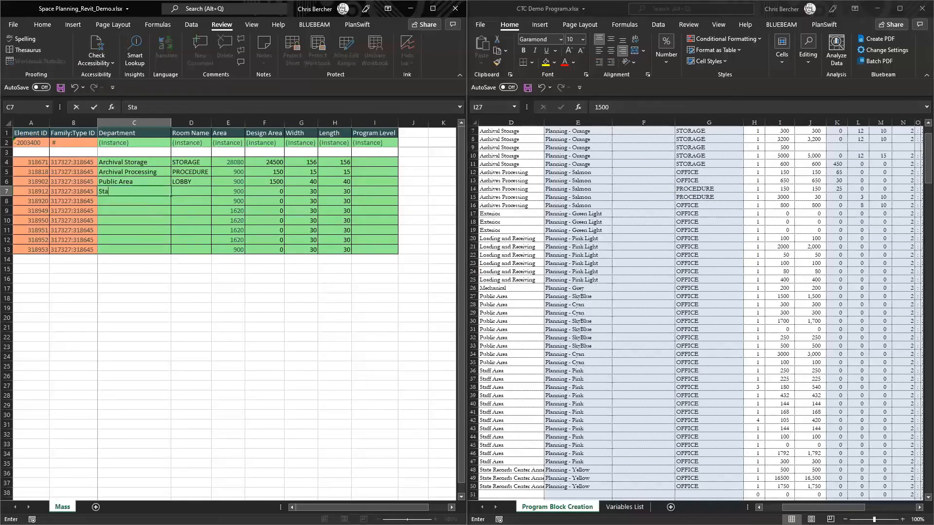
type("ff Area")
key("Tab")
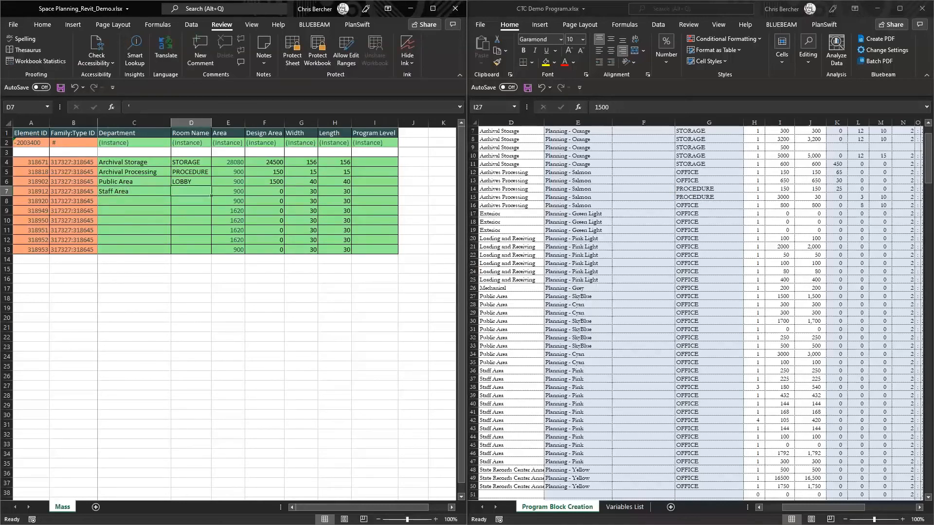
type("Off")
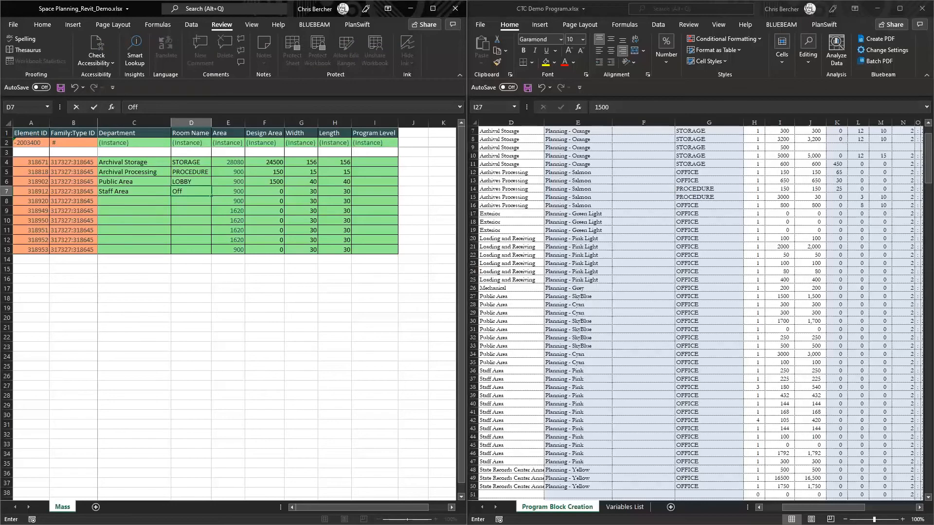
type("min")
type("e")
key("Tab")
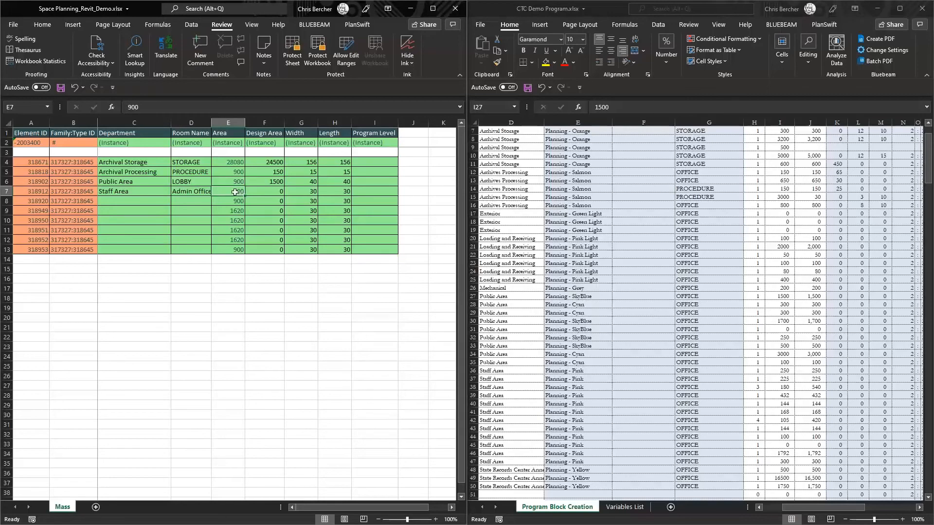
- Set the Admin Office row's design area to 250, taken from the first Staff Area entry in the program workbook
left_click(758, 373)
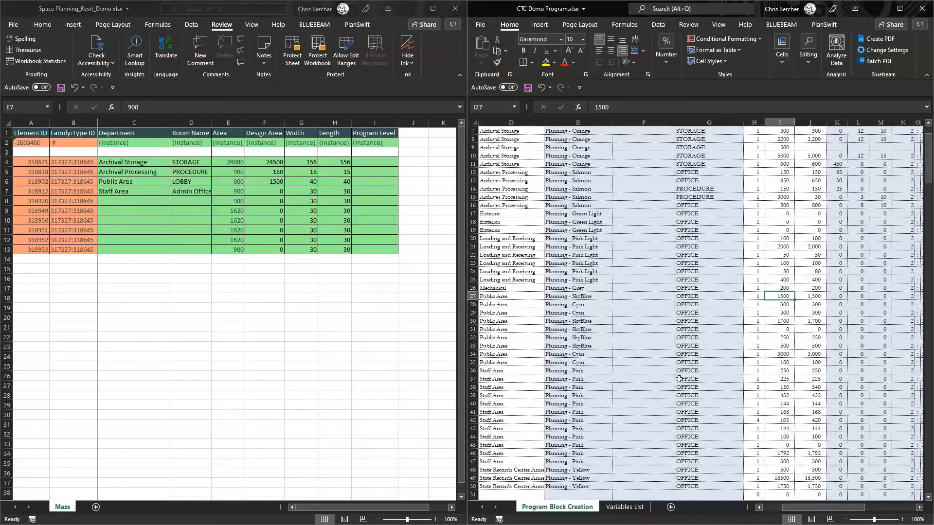
left_click(250, 190)
type("0")
key("BackSpace")
type("250")
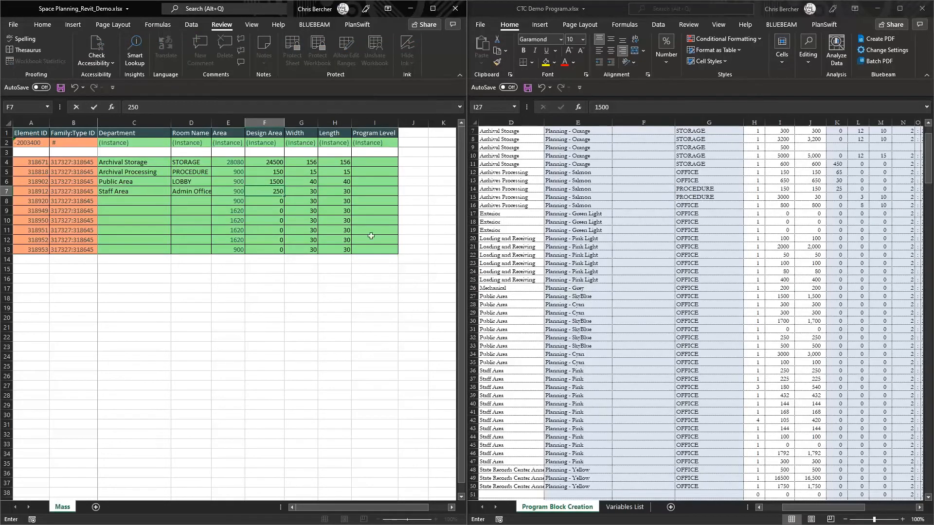
- Set both the width and length of the Admin Office mass to 15
left_click(306, 192)
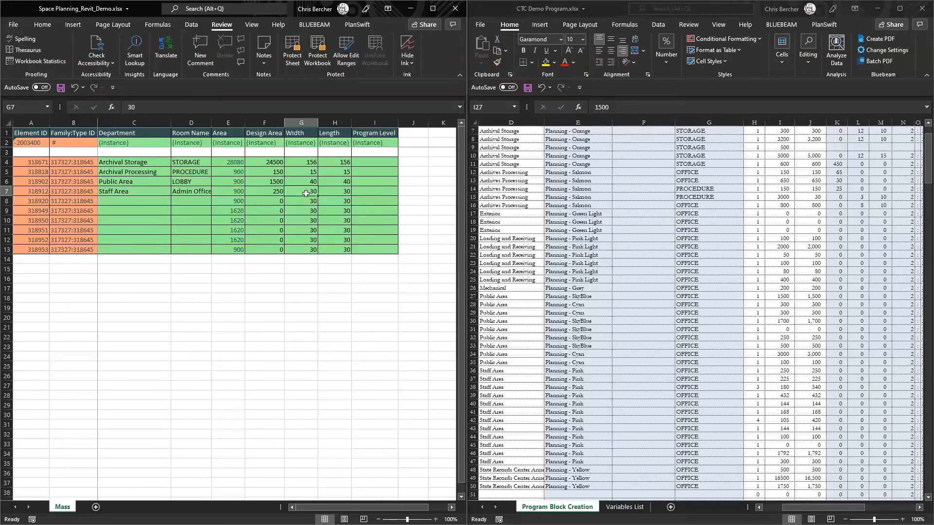
type("15")
key("Tab")
type("15")
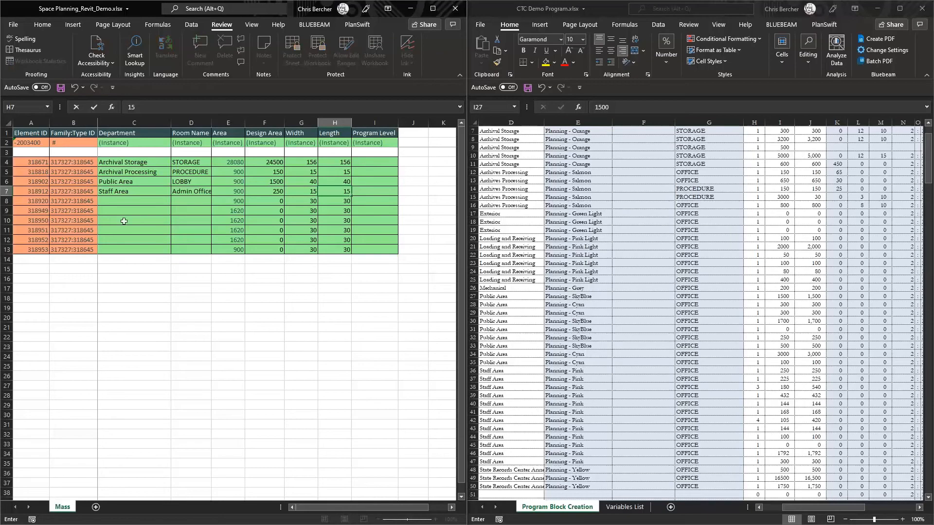
- Fill in row 8 of the Mass sheet with department Staff Area and room name Office
left_click(127, 201)
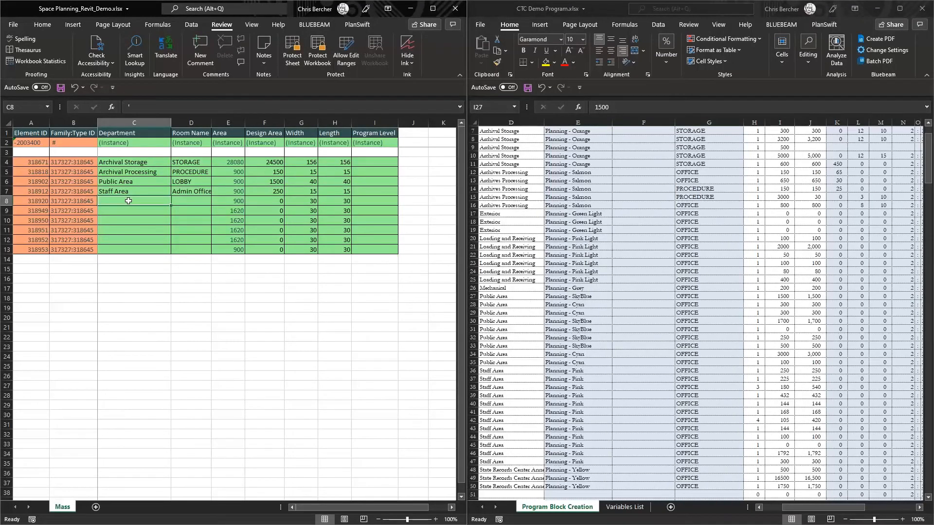
type("Staff Area")
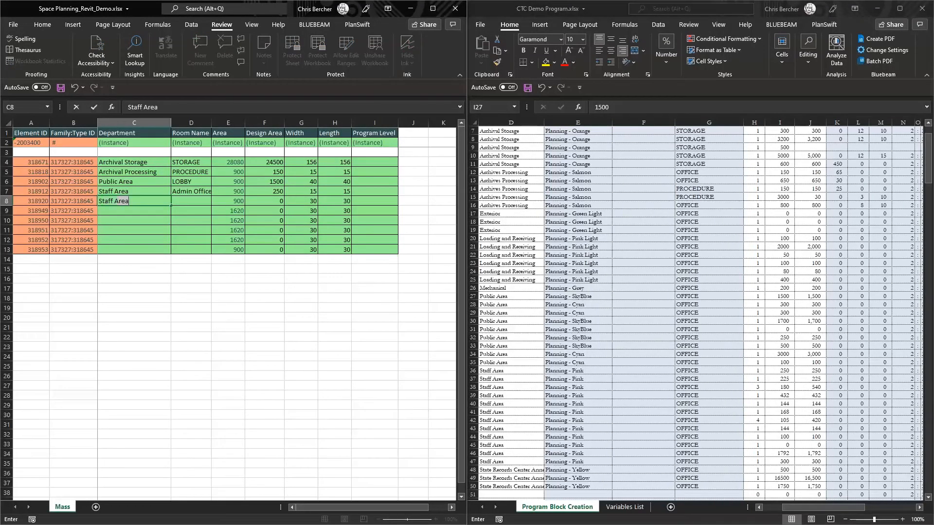
key("Tab")
type("Office")
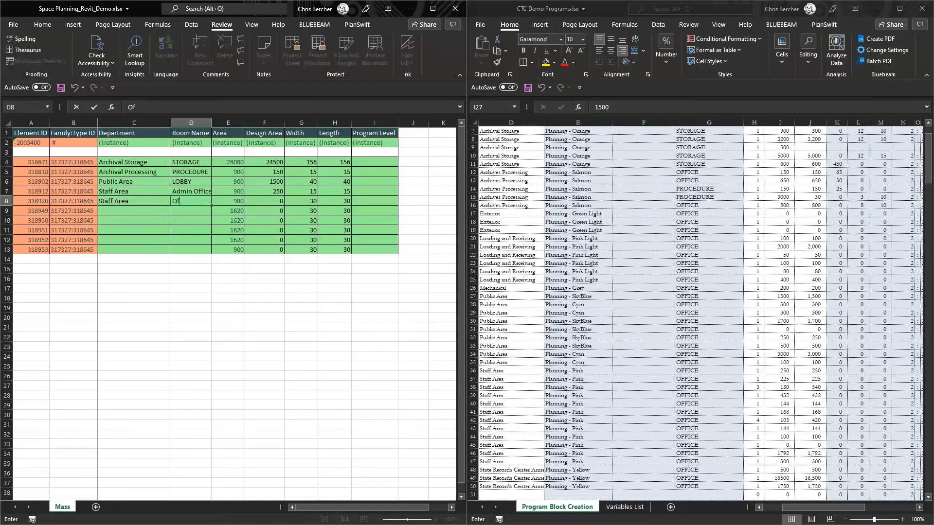
key("Tab")
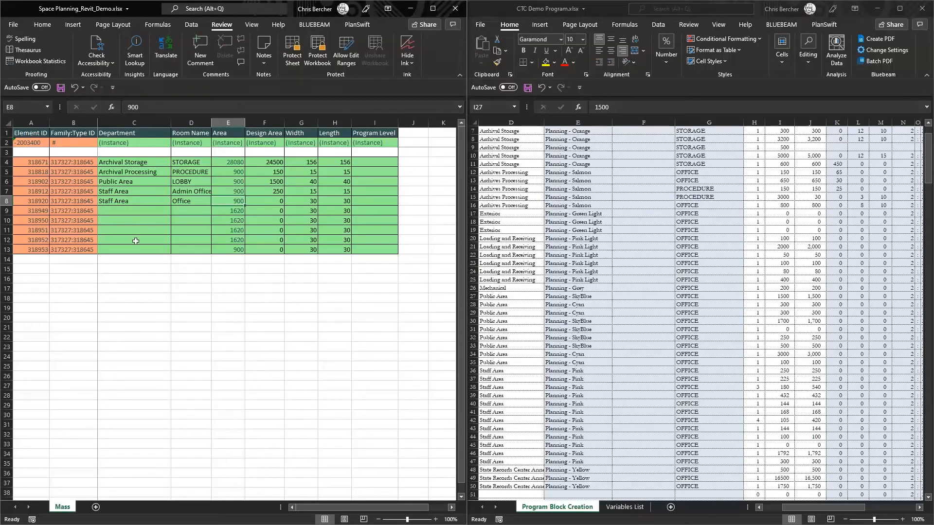
- Give the Office mass in row 8 a design area of 150 and a width and length of 12
left_click(271, 201)
type("150")
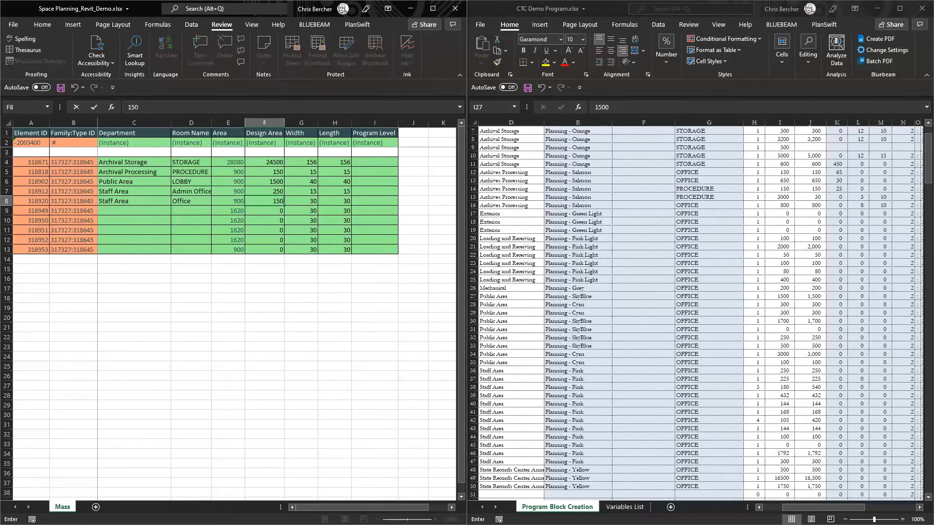
key("Tab")
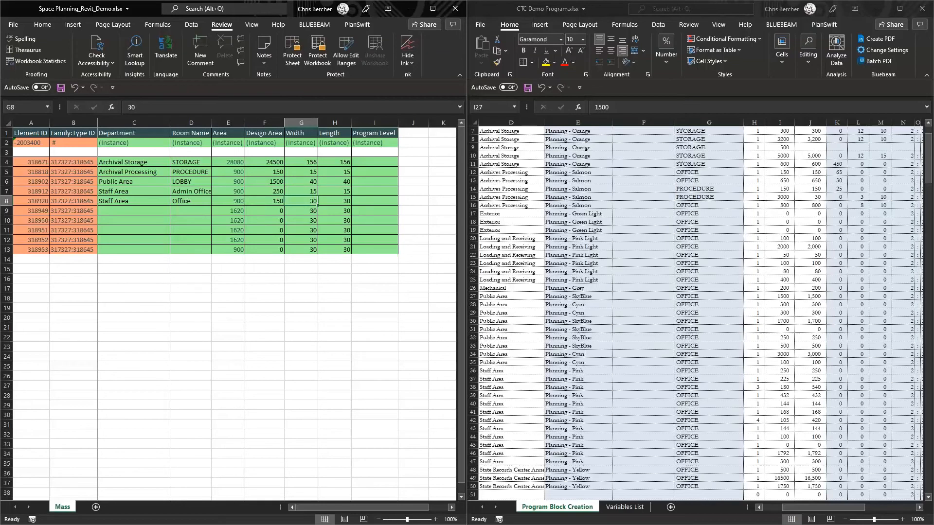
type("12")
key("Tab")
type("12")
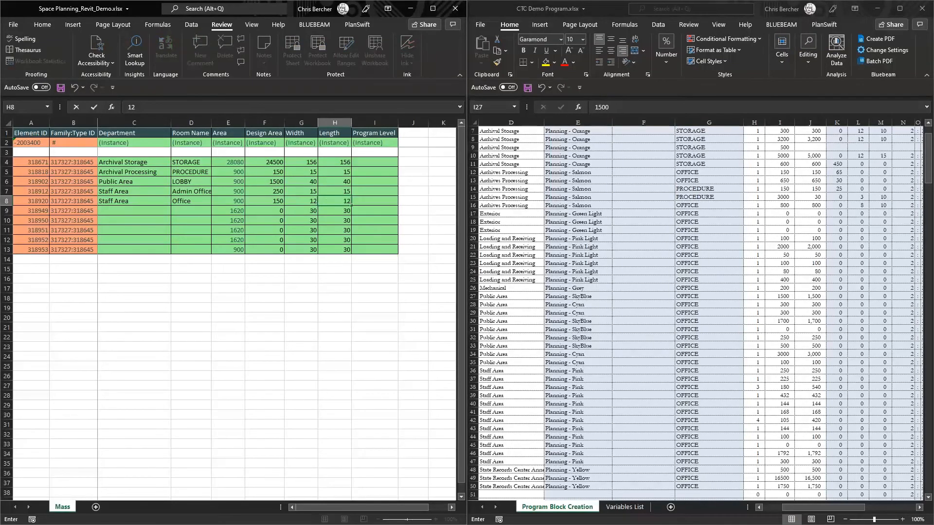
key("Return")
- Fill the Staff Area department and Office room name from row 8 down through row 13
left_click(164, 203)
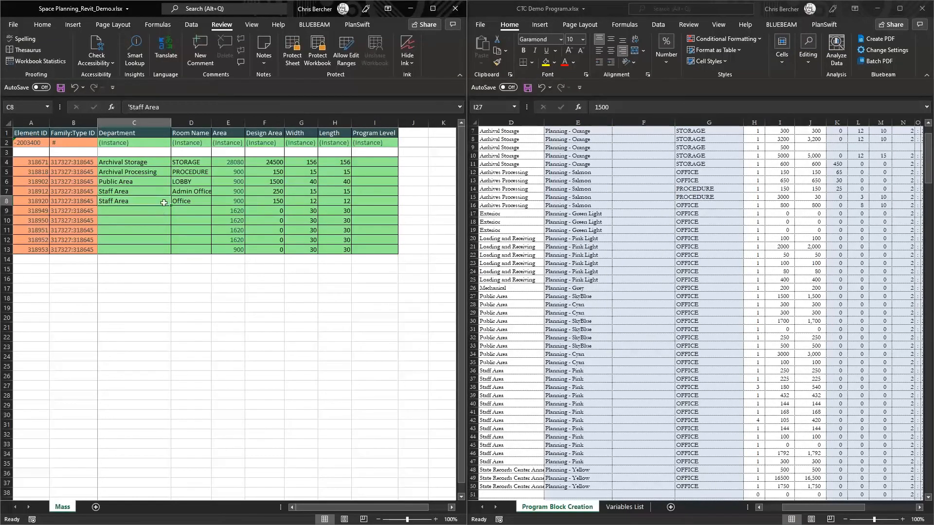
left_click_drag(164, 203, 171, 250)
left_click(192, 199)
left_click_drag(210, 206, 211, 251)
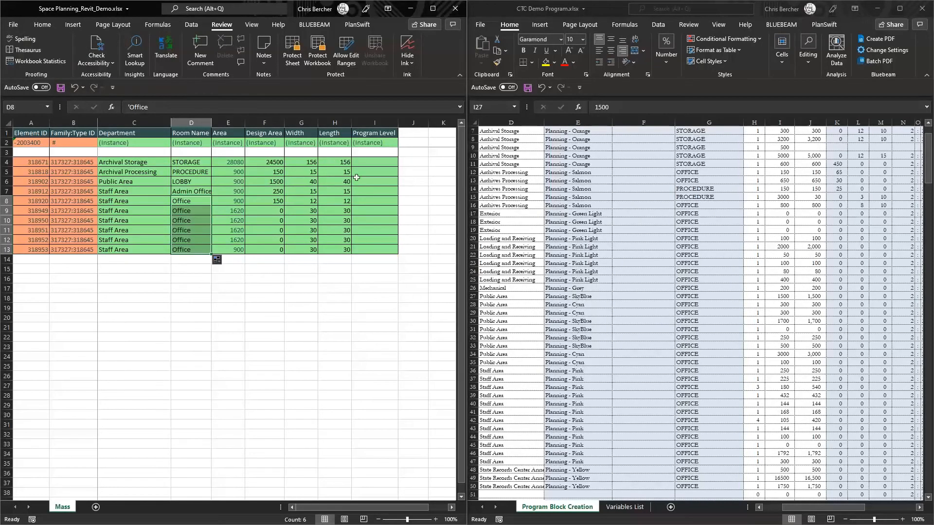
- Fill the design area of 150 from row 8 down through row 13
left_click(267, 213)
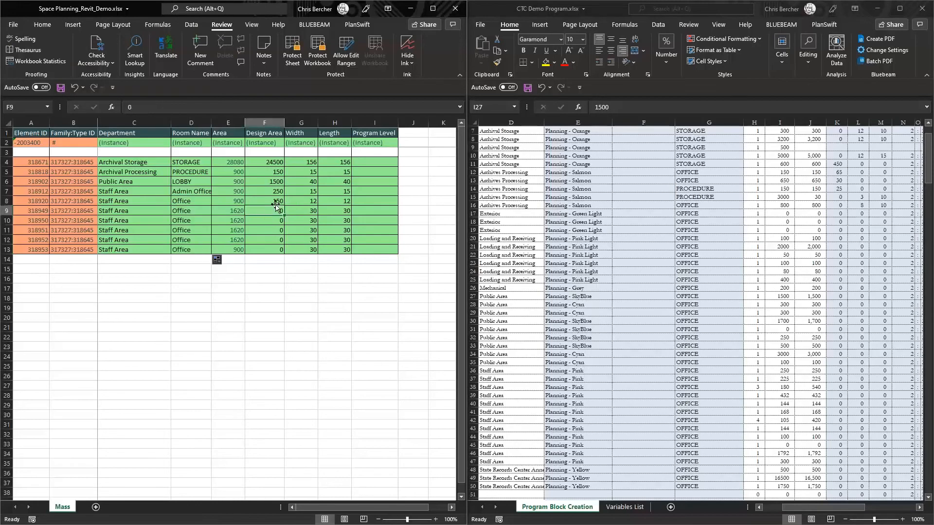
type("15")
key("Return")
left_click_drag(276, 204, 283, 250)
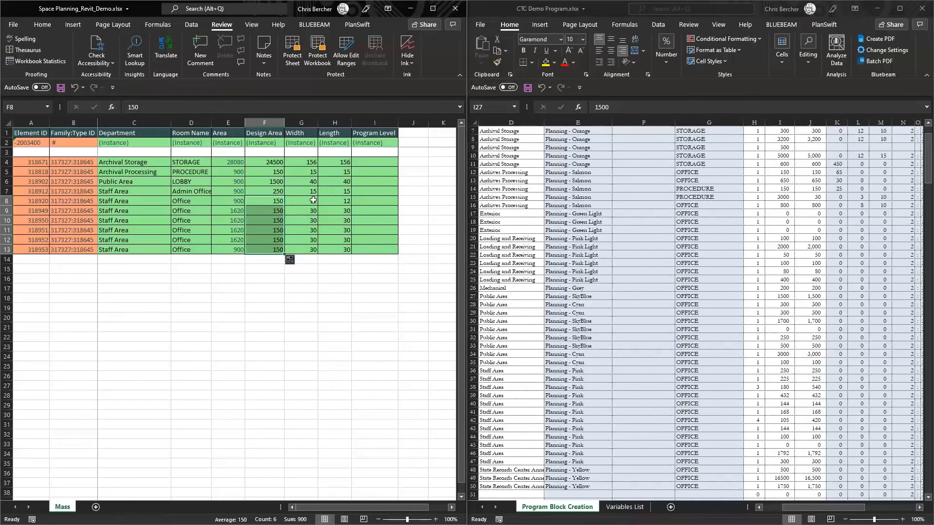
- Set the width and length of the remaining Office masses down through row 13 to 12
left_click(302, 210)
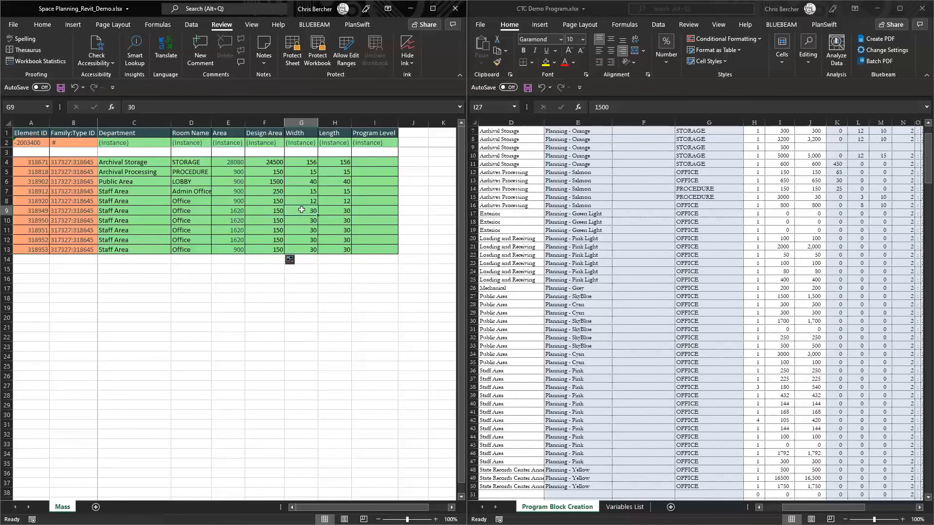
type("12")
key("Return")
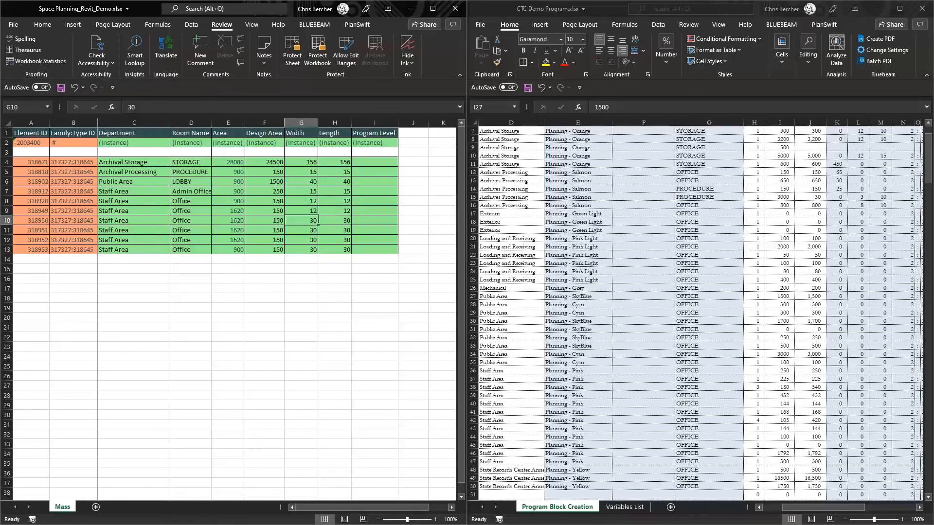
left_click_drag(299, 201, 317, 258)
left_click_drag(340, 200, 354, 254)
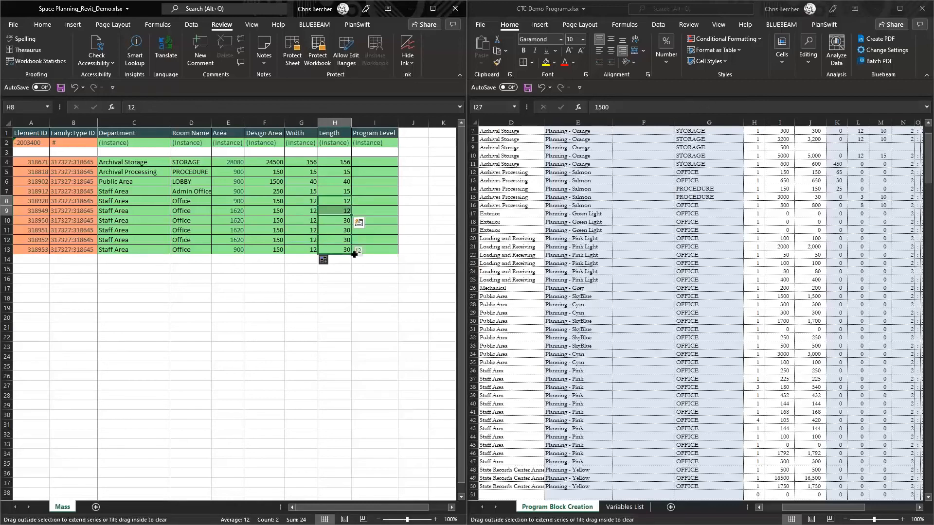
- Enter Level 1 as the program level for the STORAGE, PROCEDURE and LOBBY rows
left_click(375, 163)
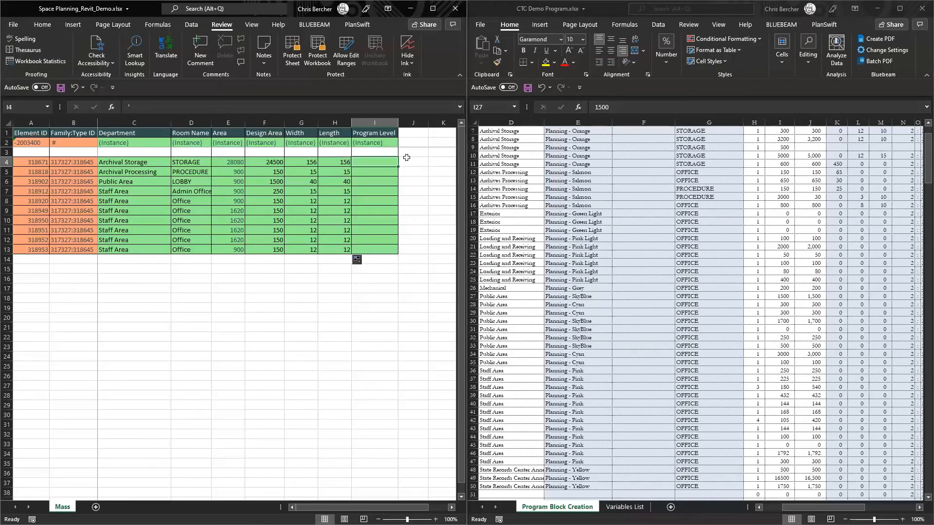
type("Le")
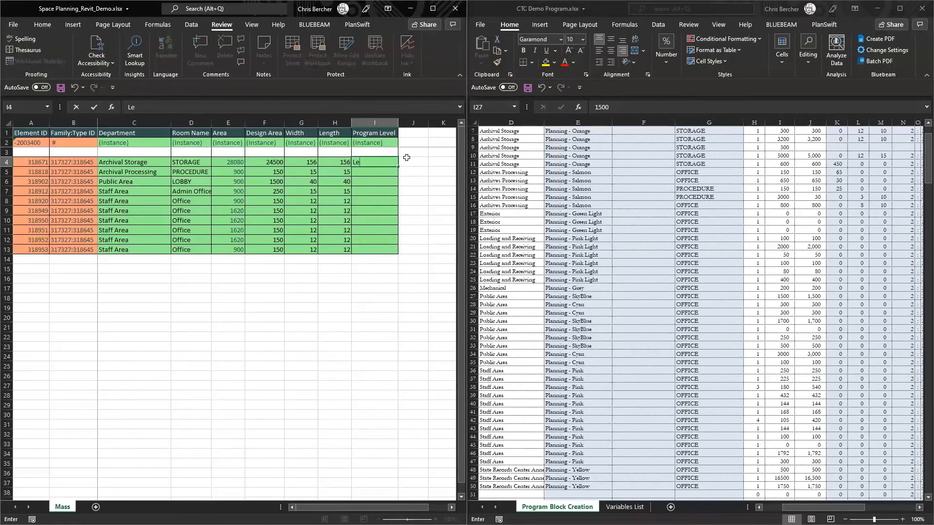
type("vel 1")
key("Return")
type("Levek")
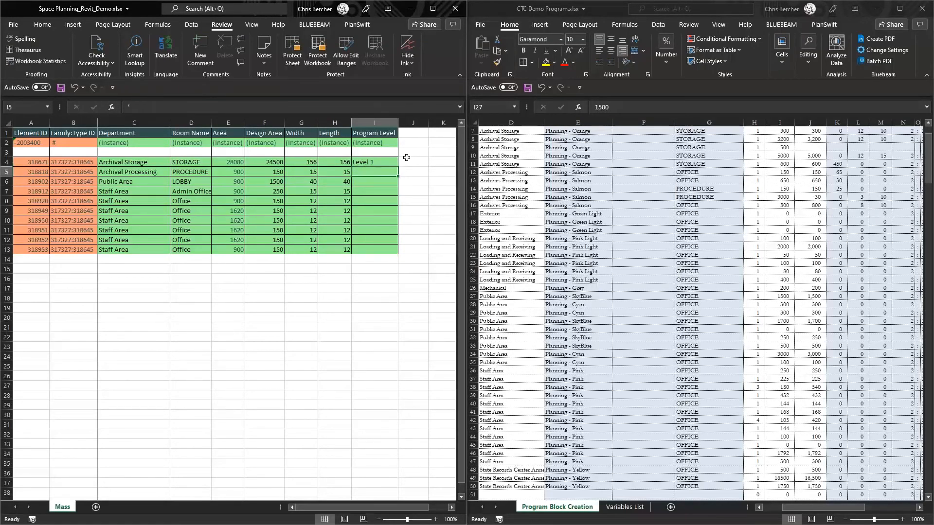
type("l 1")
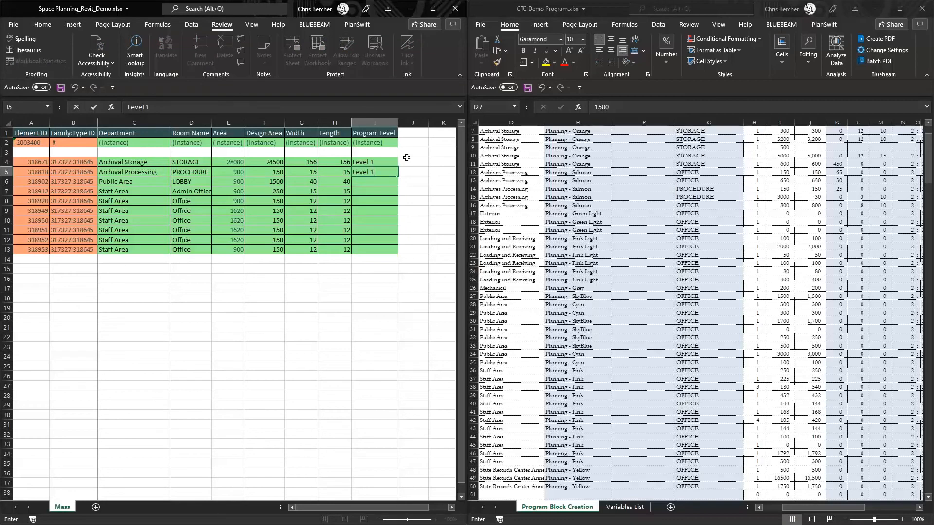
key("Return")
type("Leb")
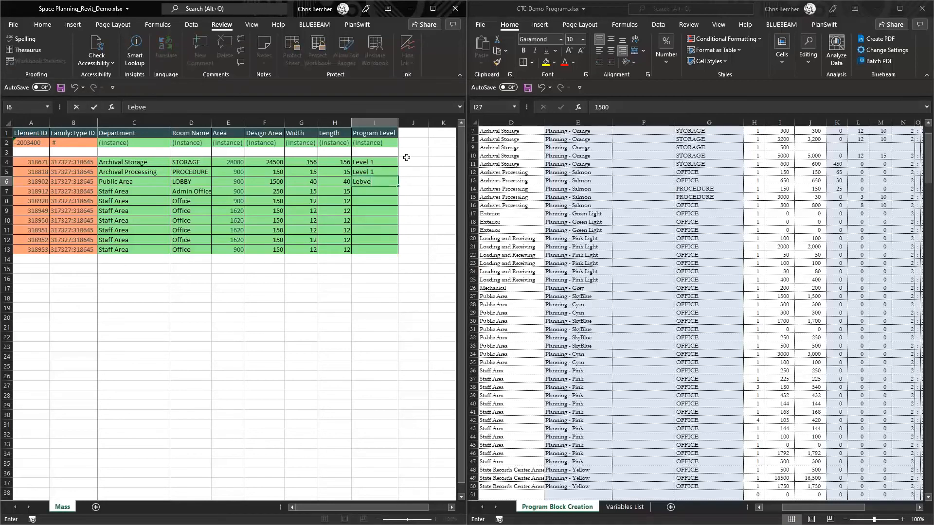
key("BackSpace")
type("vel 1")
key("Return")
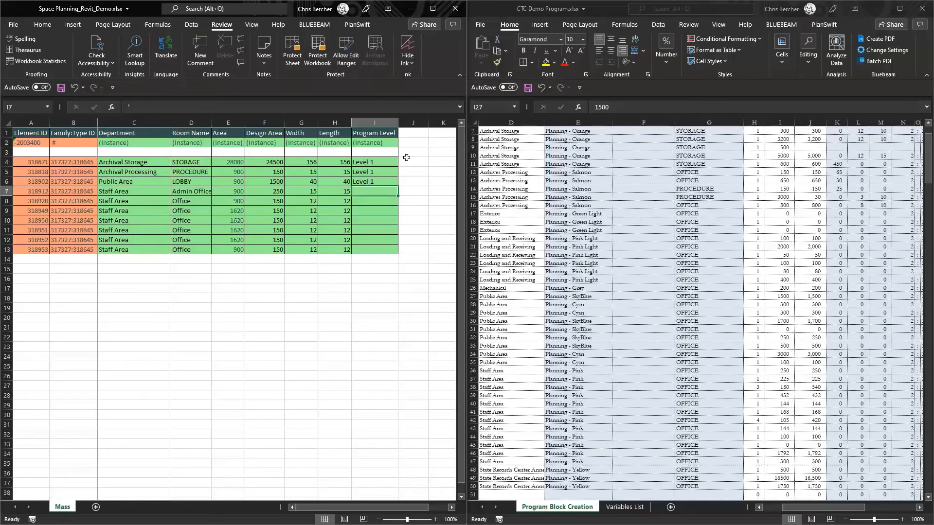
- Enter Level 2 as the program level for the Admin Office row and the first Office row
type("Levekl")
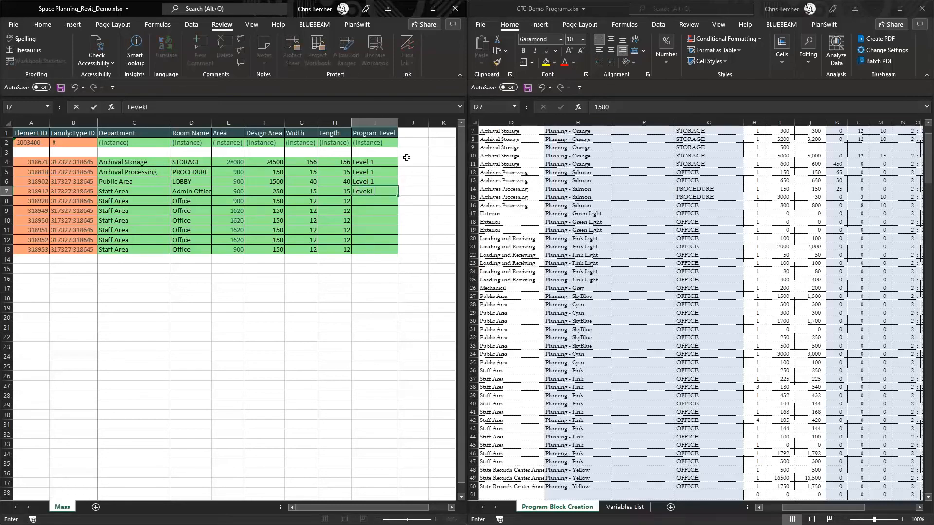
key("BackSpace")
key("BackSpace")
type("l 2")
key("Return")
type("Level")
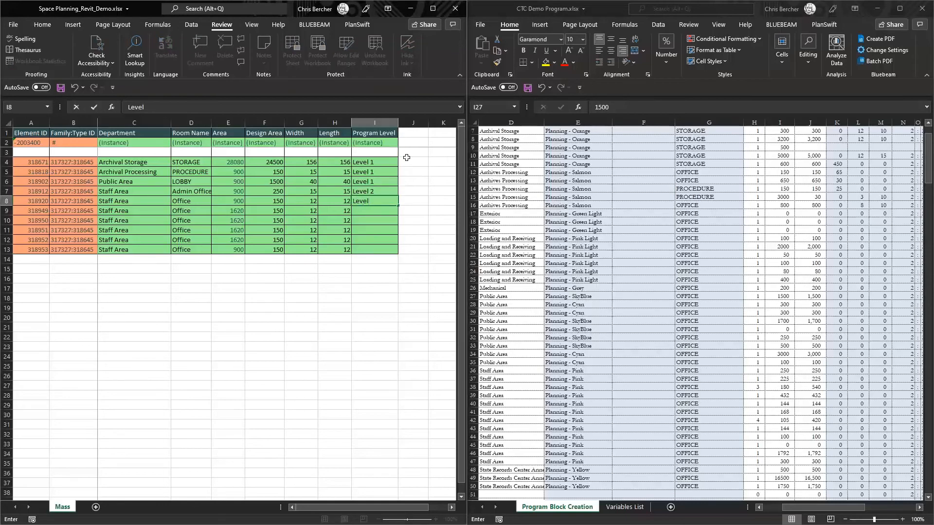
type(" 2")
key("Return")
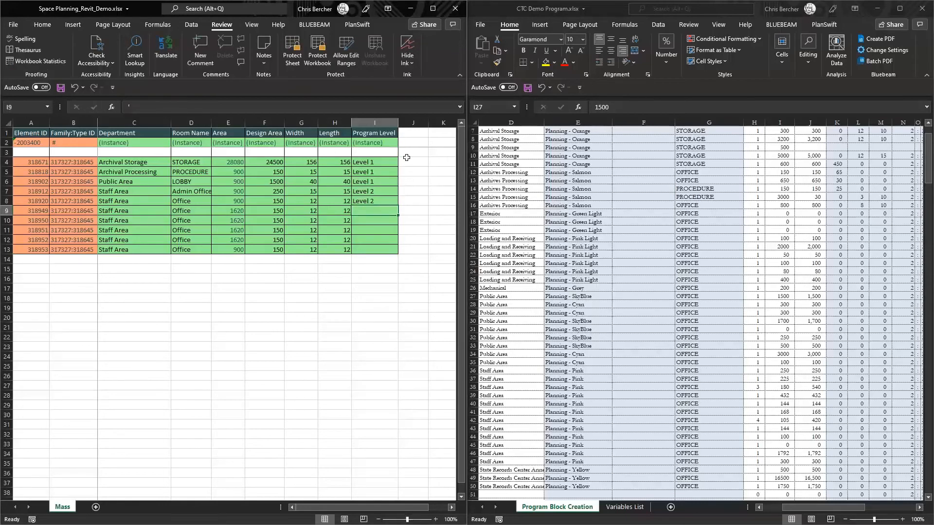
- Copy the Level 1 program level into the Office rows 9 and 10
left_click(381, 175)
key("ctrl+c")
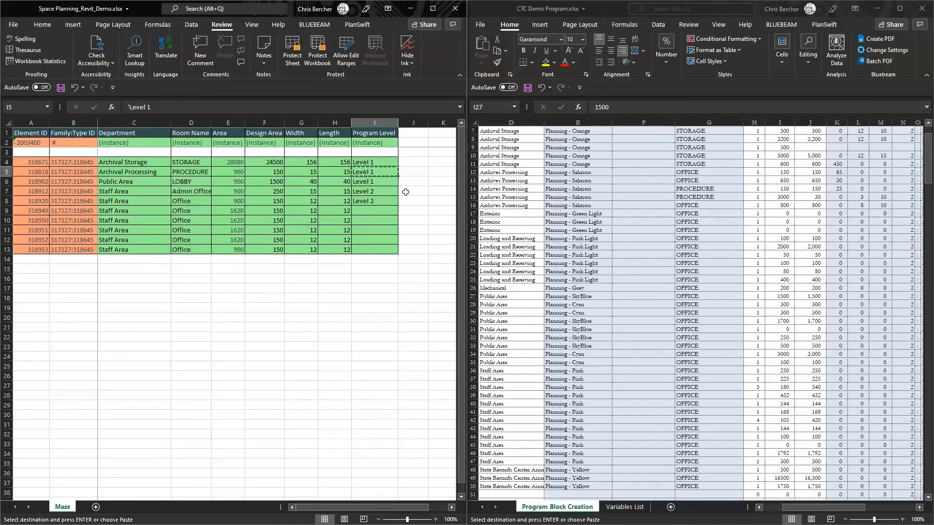
left_click(374, 210)
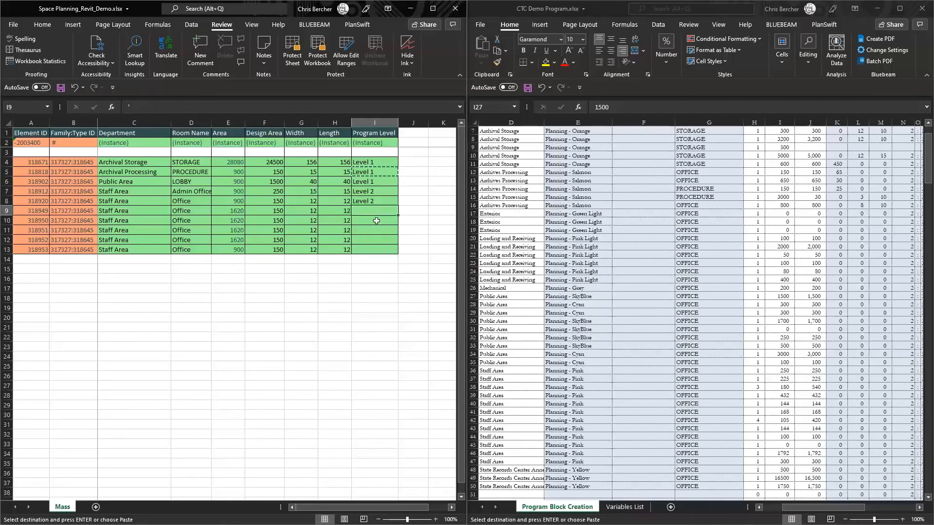
key("ctrl+v")
left_click(380, 224)
key("ctrl+v")
scroll(377, 201, "right", 2)
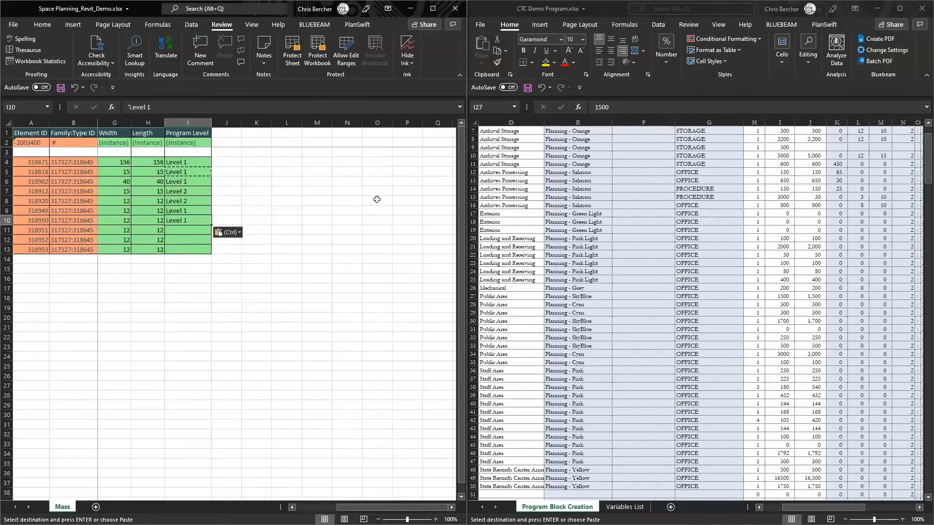
left_click(194, 201)
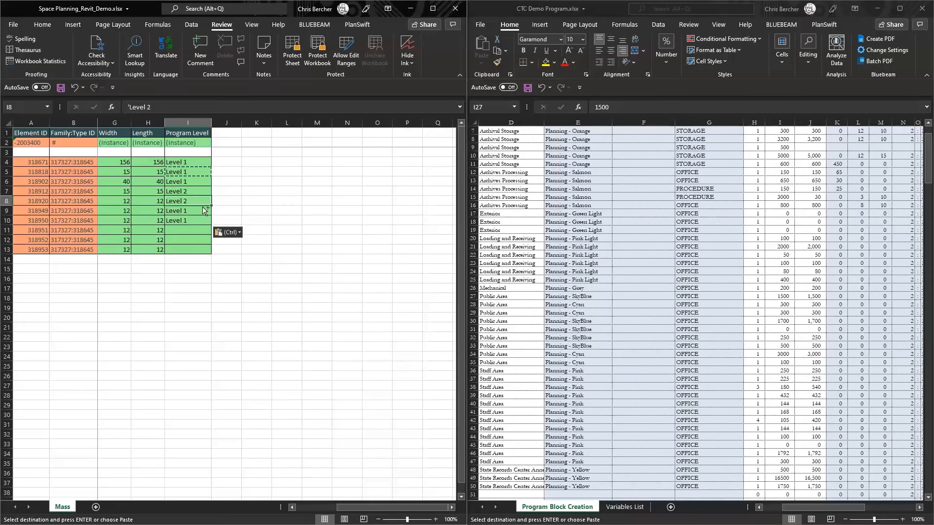
key("ctrl+c")
left_click(195, 228)
key("ctrl+c")
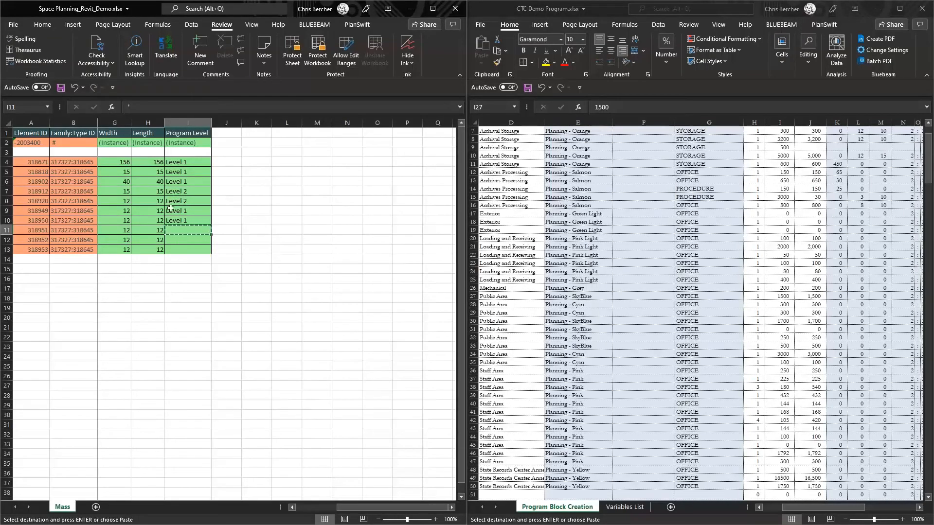
- Copy the Admin Office row's Level 2 program level into the Office rows 11, 12 and 13
left_click(185, 192)
key("ctrl+c")
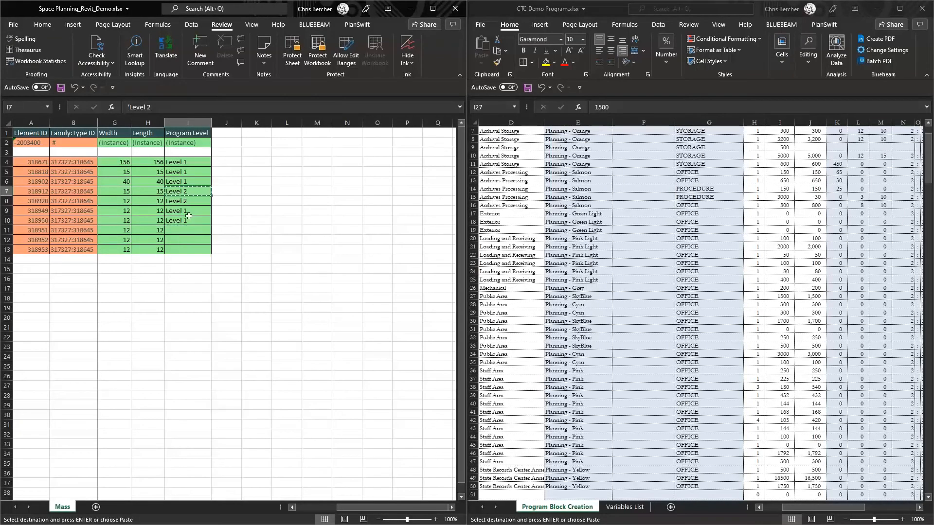
left_click(184, 229)
key("ctrl+v")
left_click(185, 241)
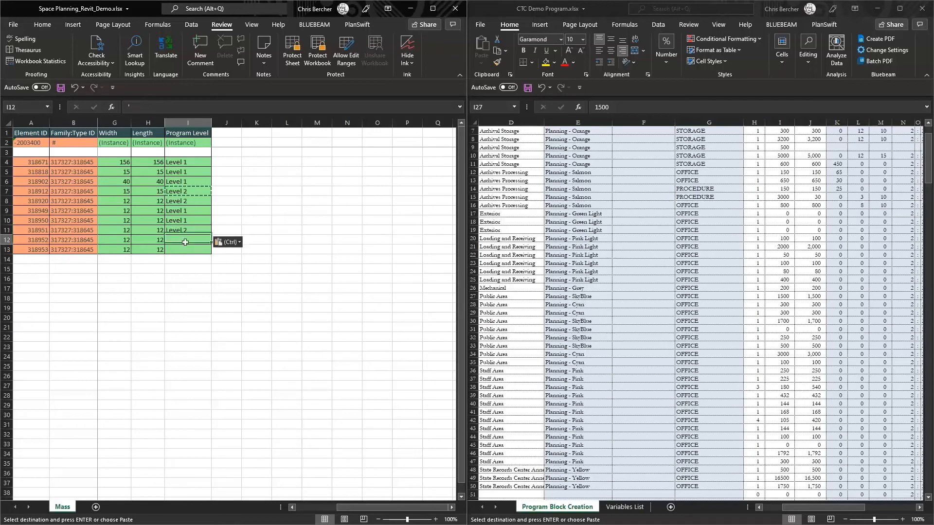
key("ctrl+v")
left_click(187, 249)
key("ctrl+v")
left_click(182, 278)
scroll(219, 283, "left", 4)
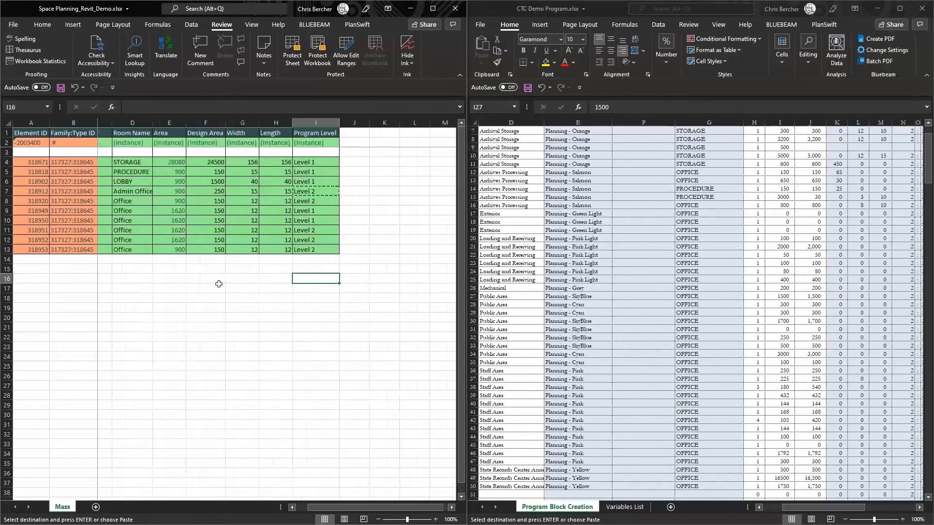
left_click(229, 288)
key("Escape")
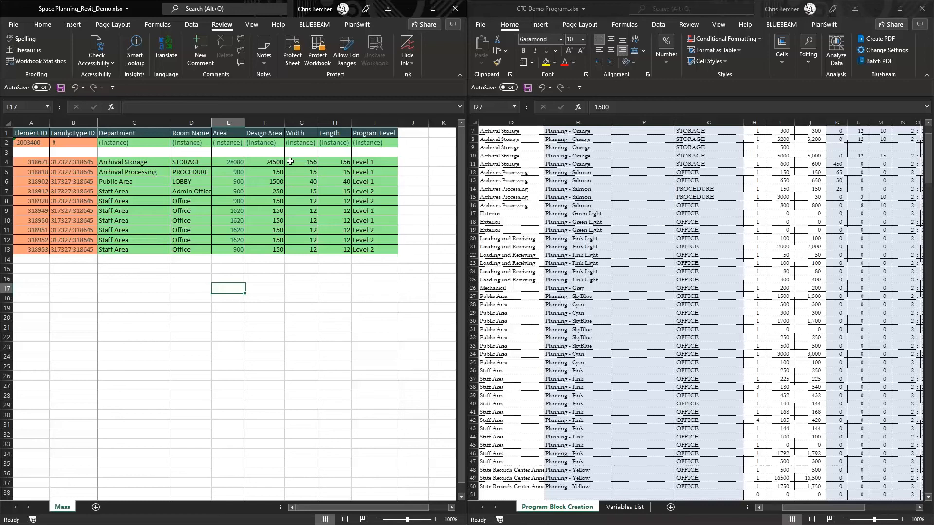
- Compare the reference program's dimension columns with the mass sheet's areas, design areas, widths and lengths
left_click(861, 198)
scroll(840, 134, "right", 1)
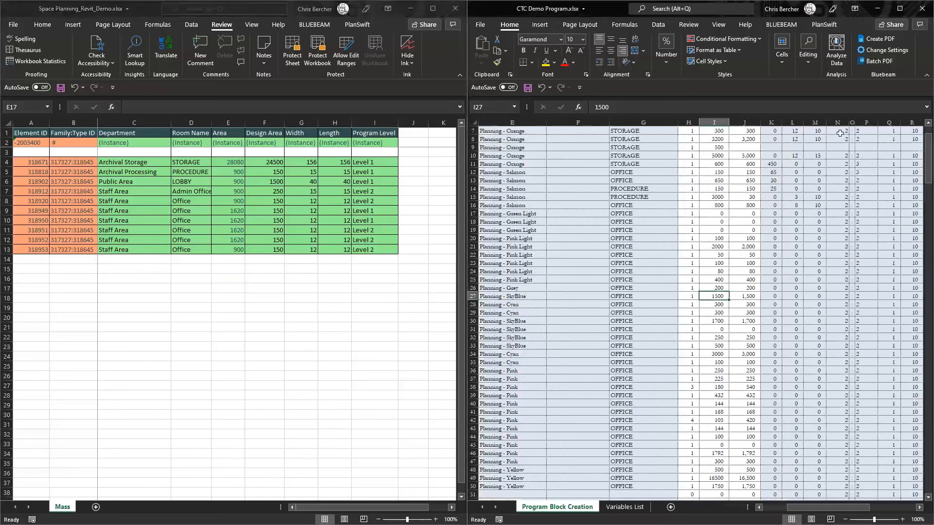
scroll(840, 133, "up", 2)
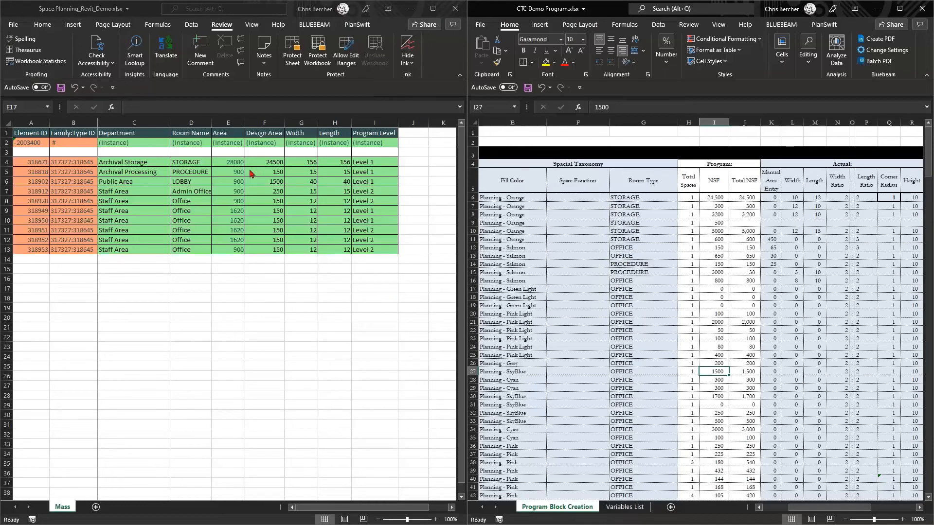
left_click(223, 164)
left_click(225, 162)
left_click_drag(227, 164, 229, 249)
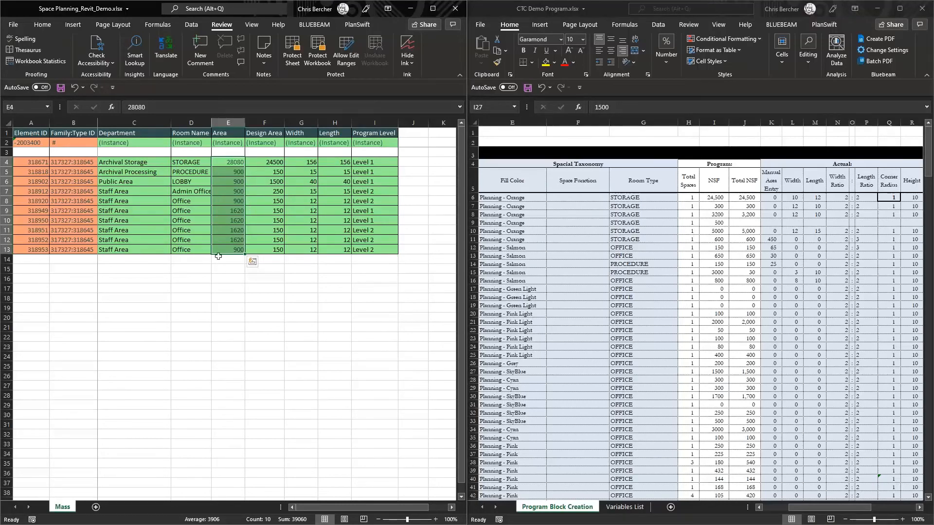
left_click(272, 210)
left_click(308, 197)
left_click(363, 200)
left_click(309, 210)
left_click(335, 211)
left_click(334, 239)
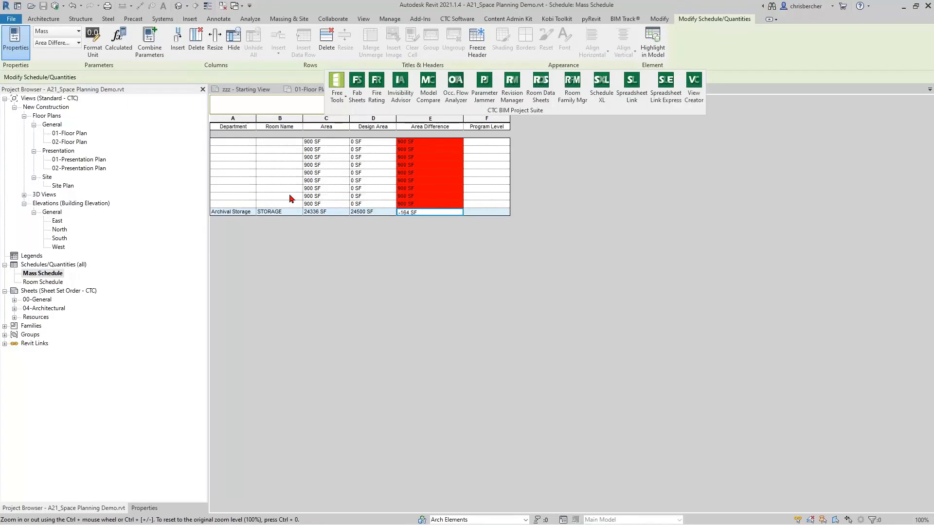
- Save the edited mass workbook, switch to Revit and open Space Planning_Revit_Demo.xlsx in Spreadsheet Link
left_click(638, 98)
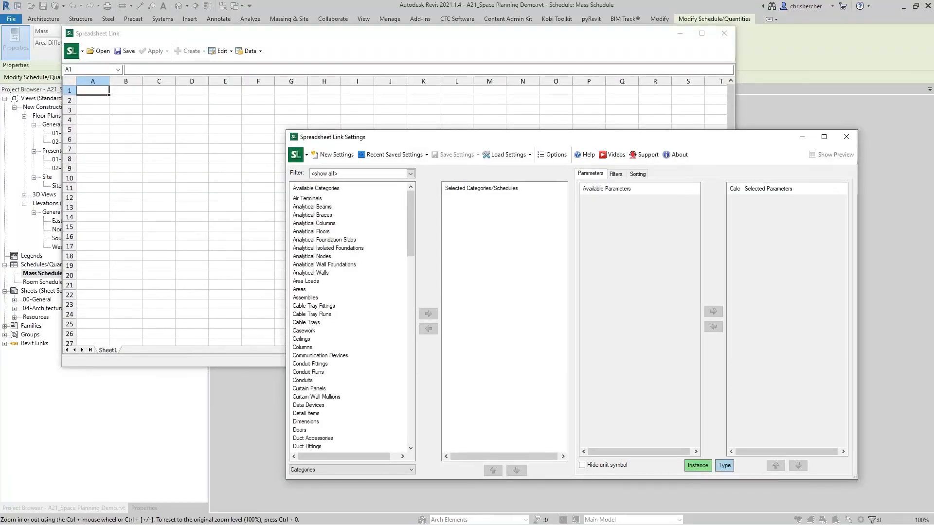
left_click(260, 83)
left_click(100, 50)
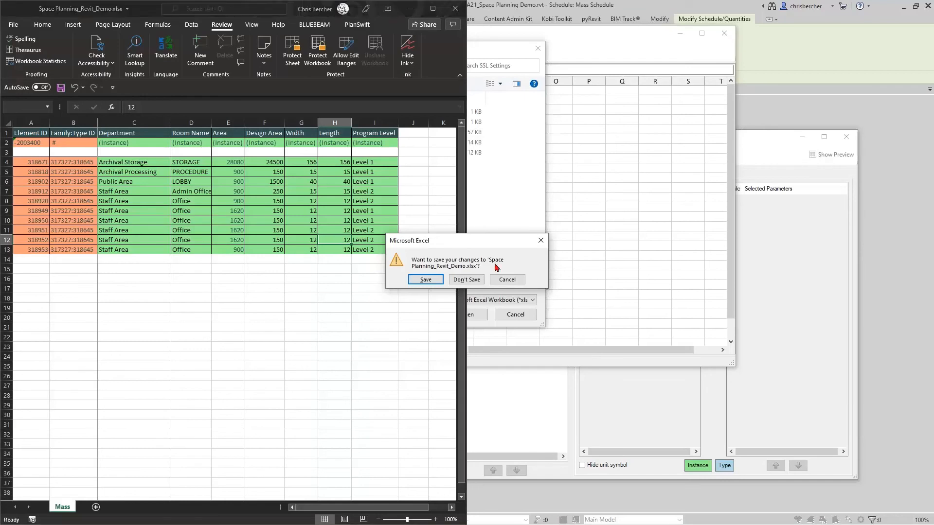
left_click(425, 282)
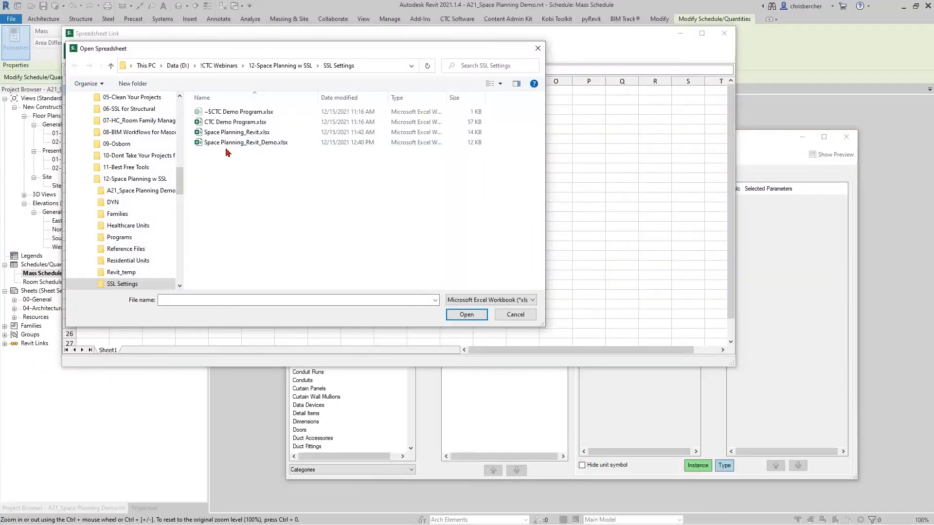
left_click(238, 144)
left_click(468, 315)
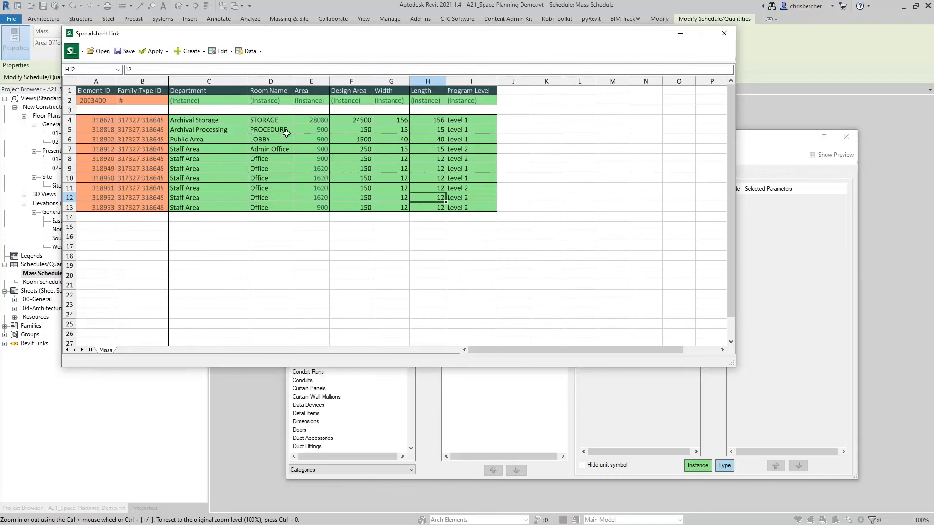
- Apply the active Mass worksheet's values to the Revit project and confirm the import
left_click_drag(464, 36, 463, 47)
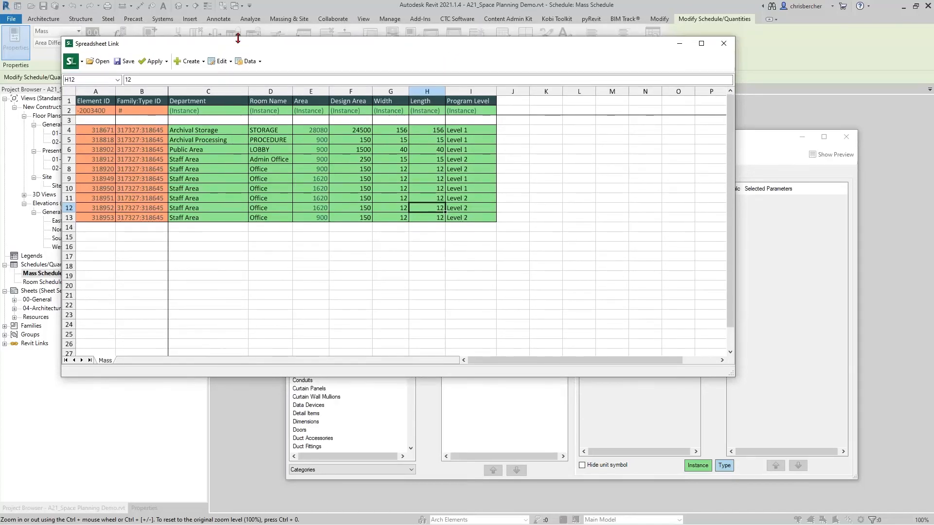
left_click(155, 62)
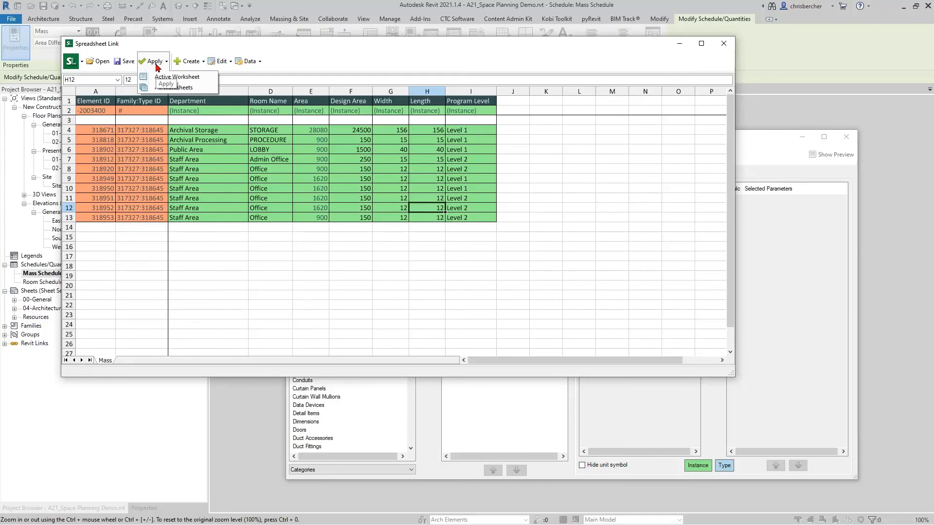
left_click(156, 79)
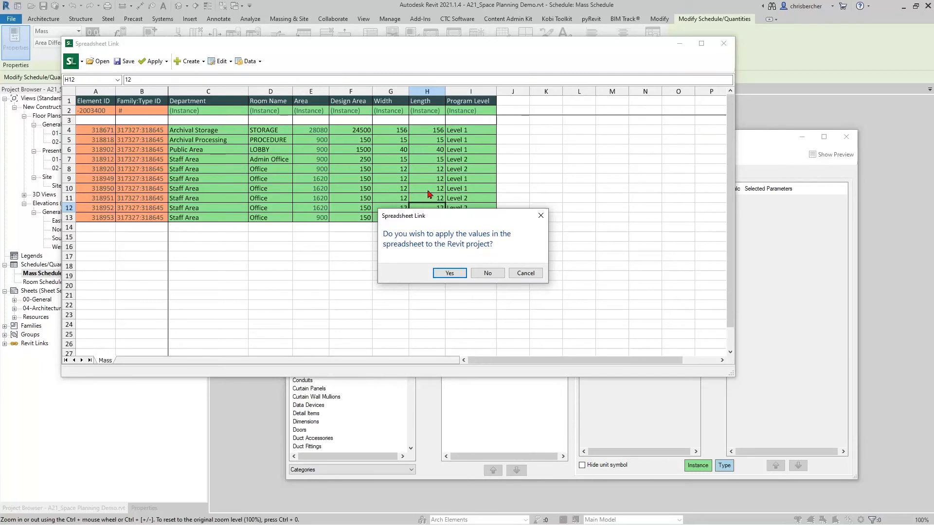
left_click(449, 274)
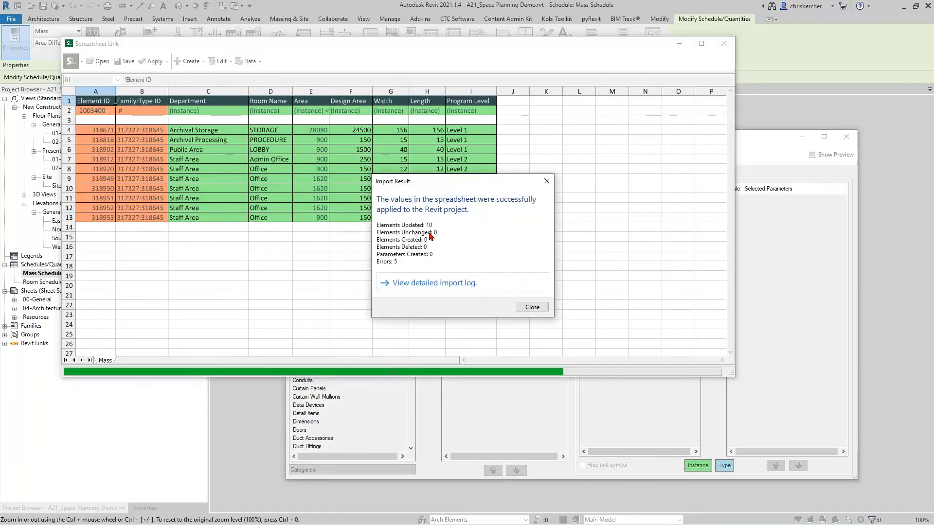
- Review the detailed import log and close Spreadsheet Link together with its settings window
left_click_drag(467, 185, 460, 238)
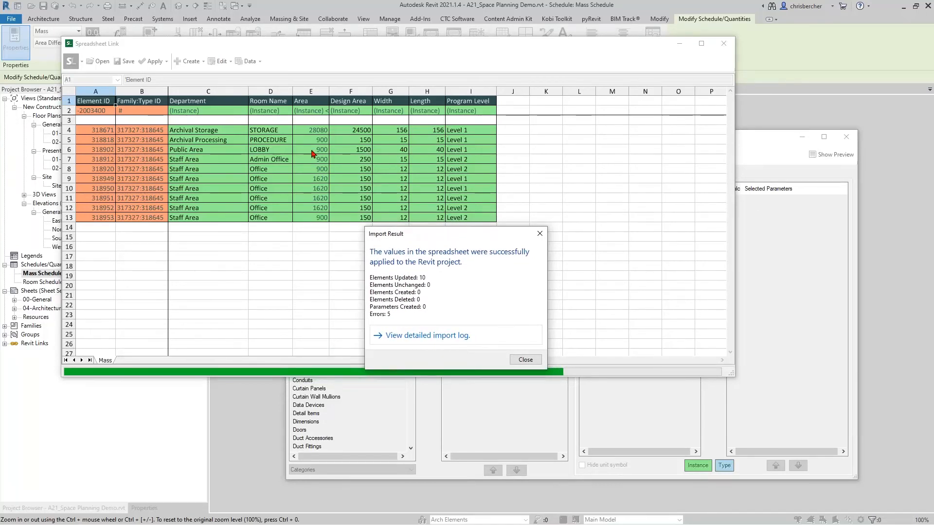
left_click(436, 336)
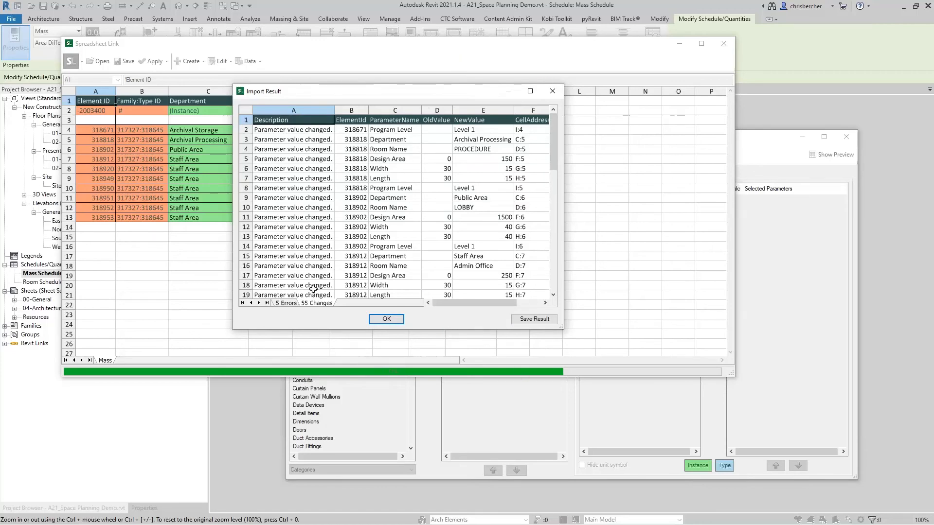
left_click(386, 319)
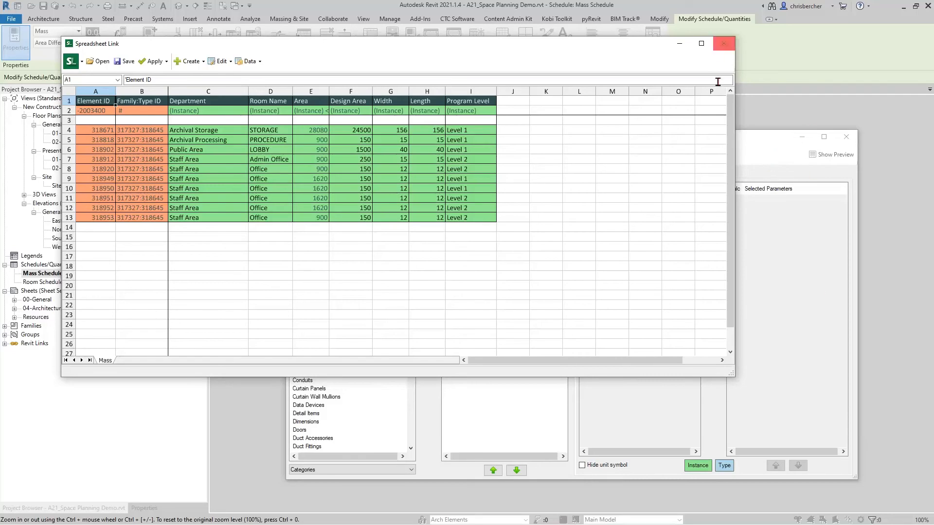
left_click_drag(597, 44, 599, 68)
left_click(725, 68)
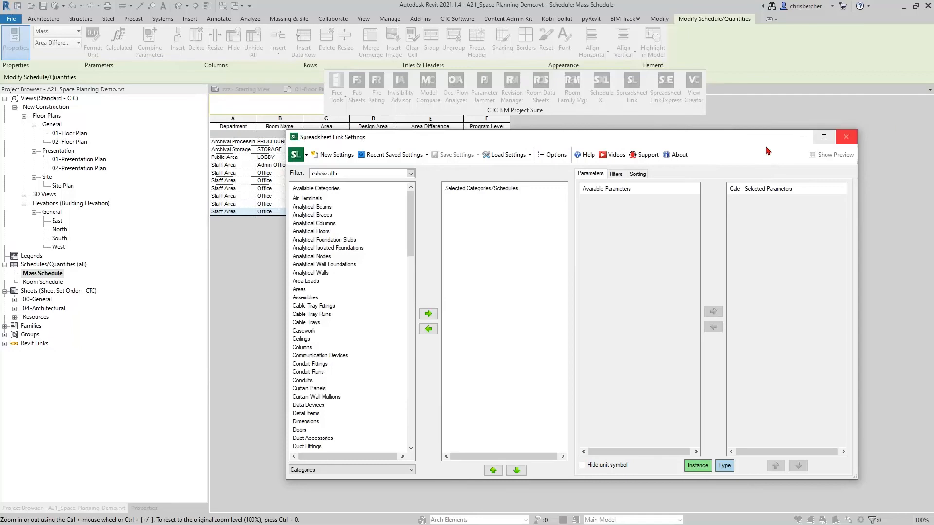
left_click(845, 138)
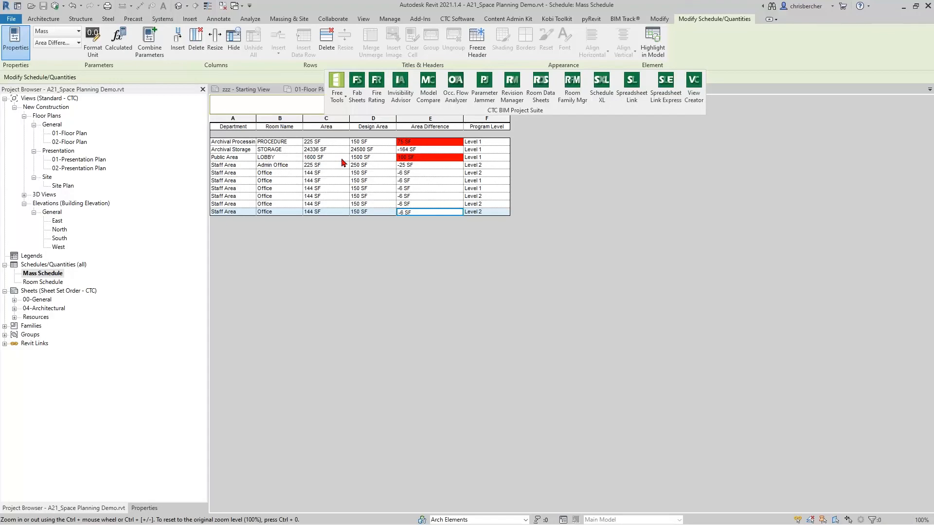
- Widen the mass schedule's Department column and check the area differences of the PROCEDURE and LOBBY rows
left_click_drag(256, 119, 271, 119)
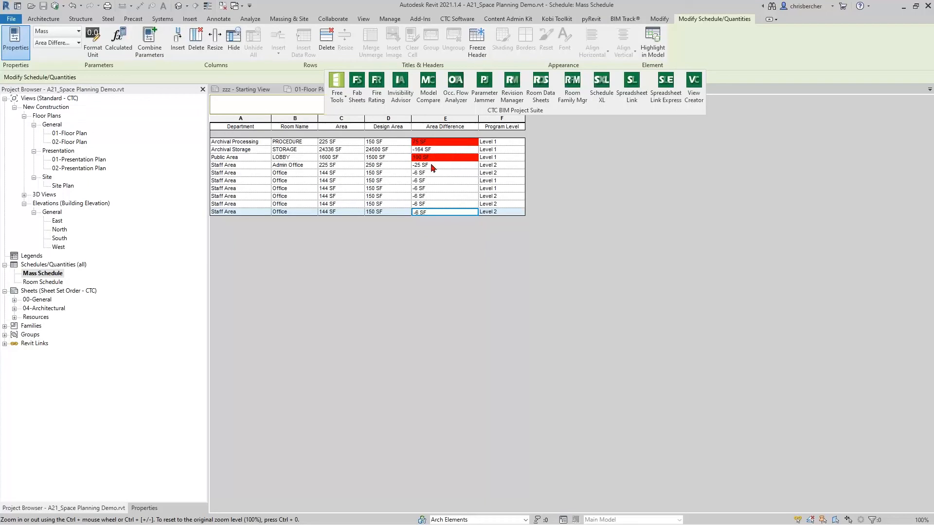
left_click(442, 144)
left_click(448, 159)
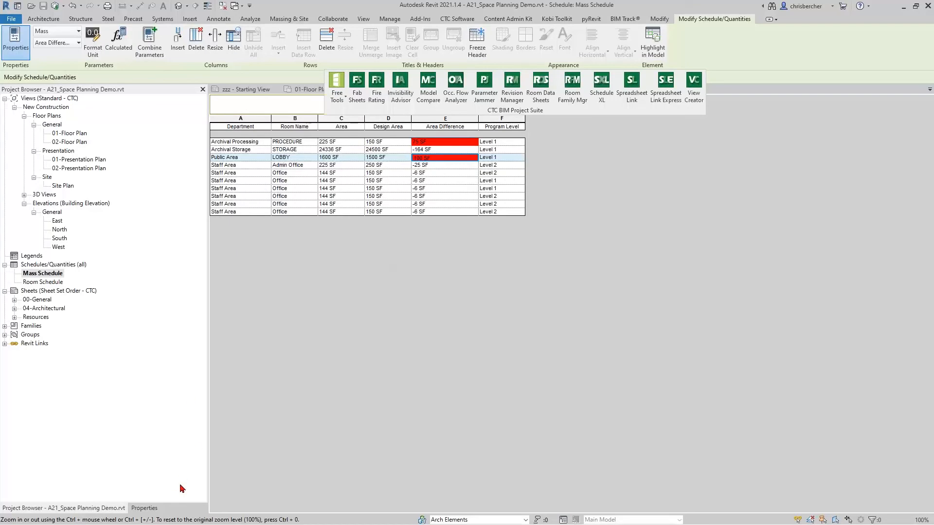
- Open the 01-Floor Plan view and check the extent of the large STORAGE mass among the other masses
double_click(71, 134)
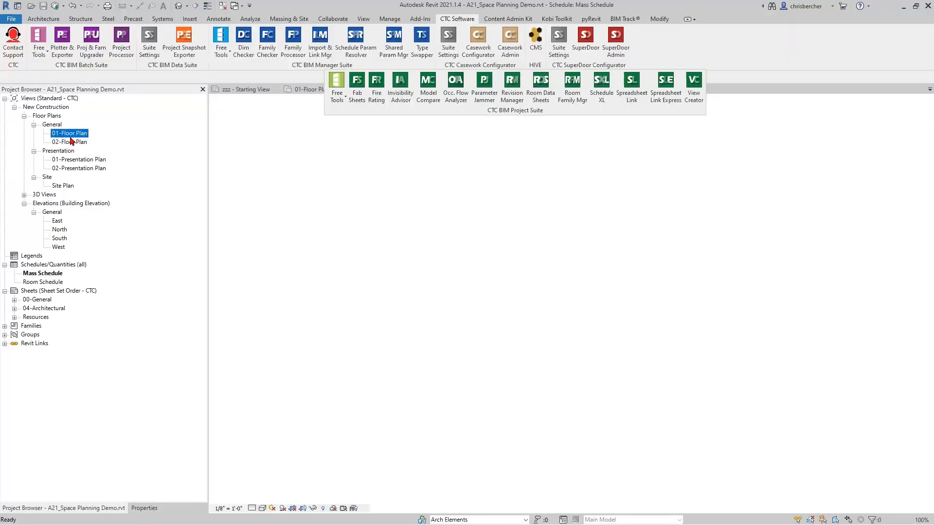
scroll(612, 260, "up", 1)
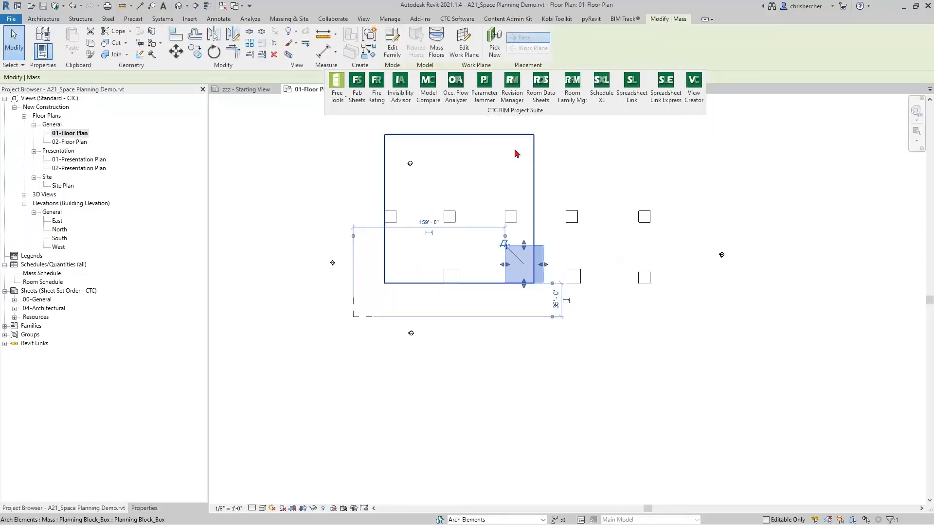
left_click(527, 157)
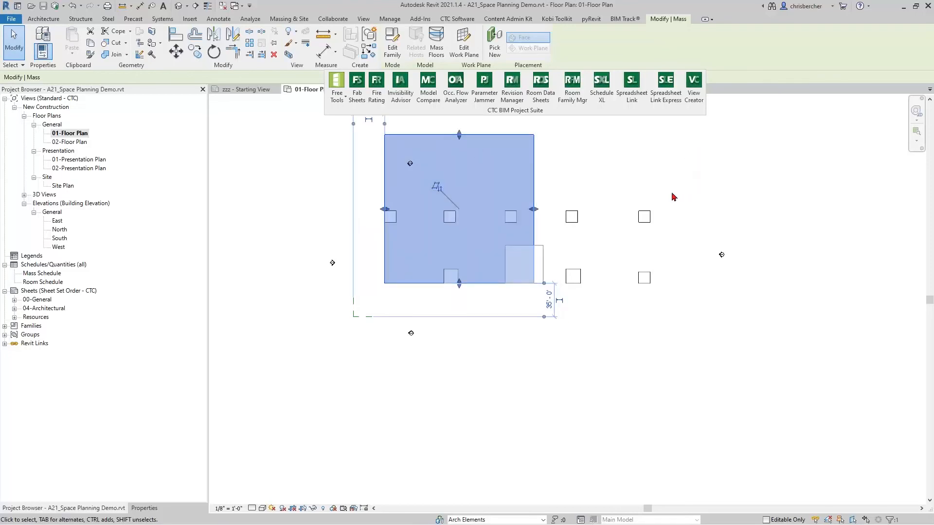
middle_click_drag(558, 186, 601, 215)
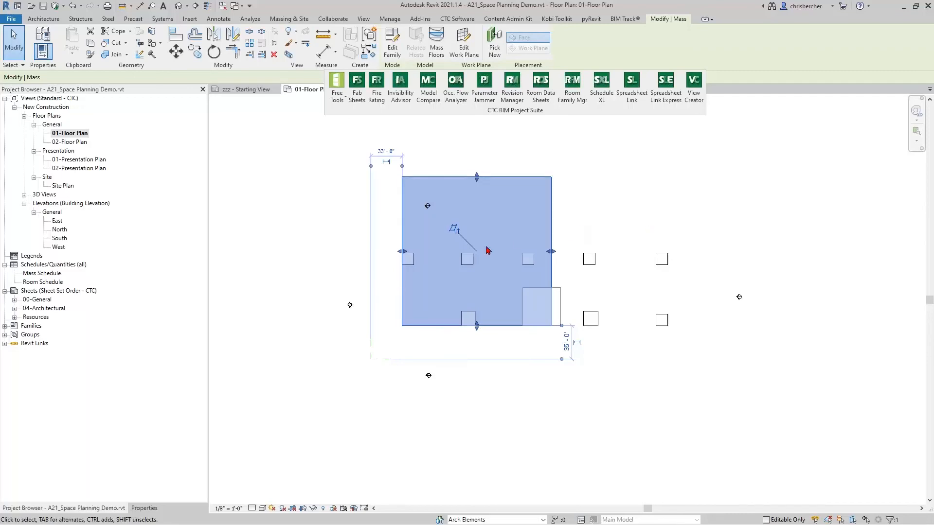
left_click(606, 155)
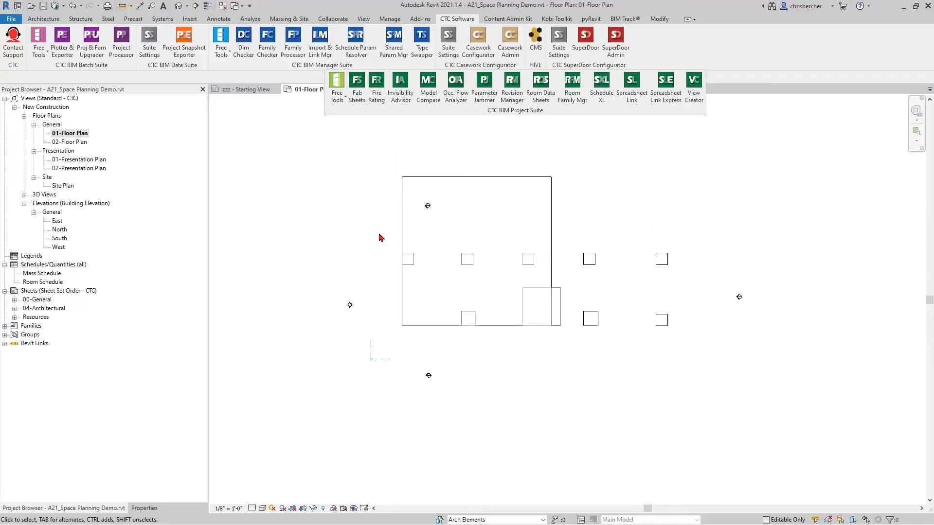
- Select all the masses and set the Planning Block_Box type's Wall Thickness to 8 inches
left_click_drag(681, 343, 388, 247)
left_click(146, 508)
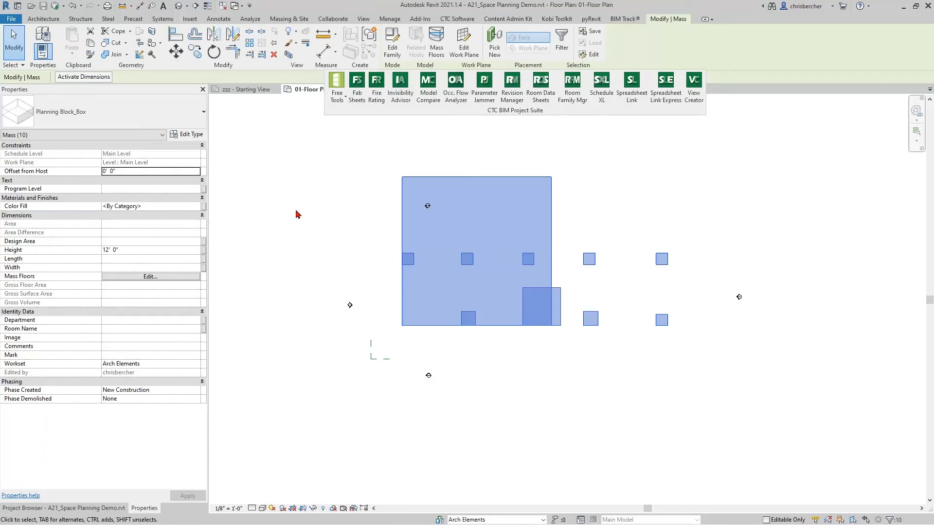
left_click(191, 137)
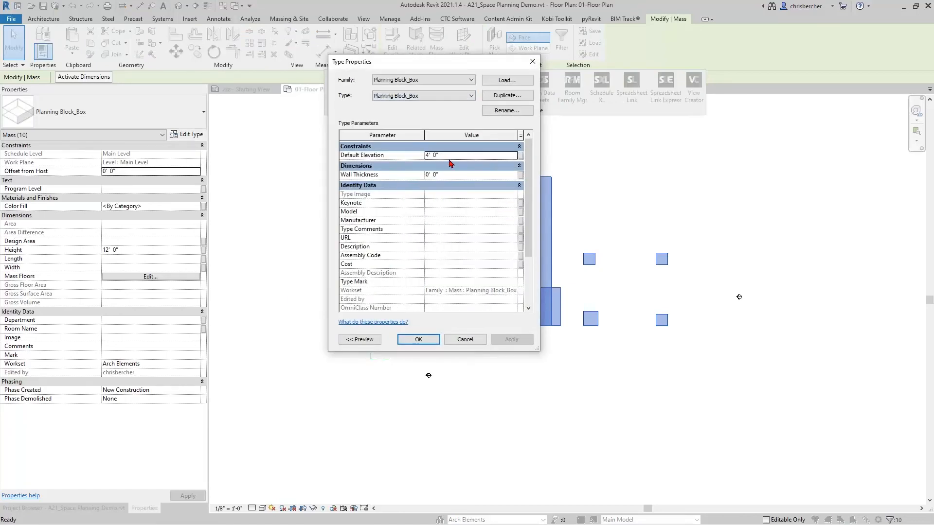
left_click(449, 174)
type("8")
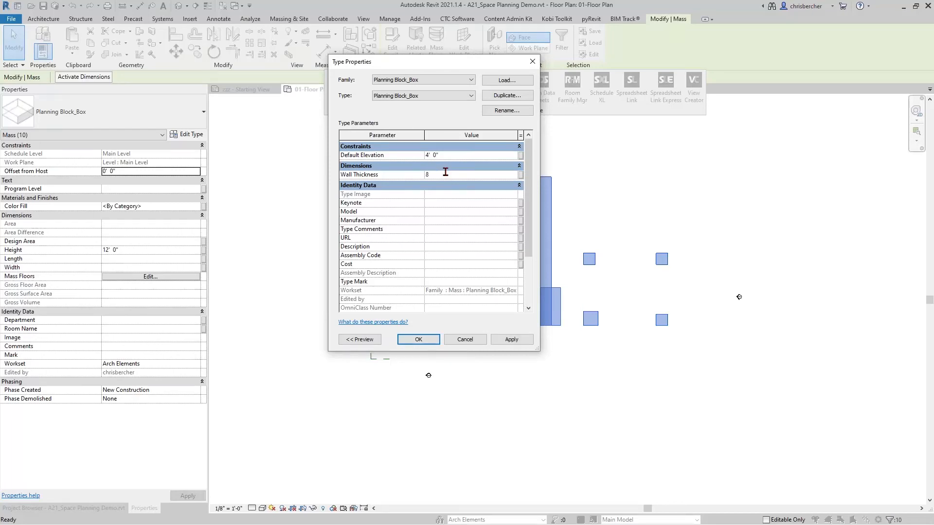
left_click(423, 340)
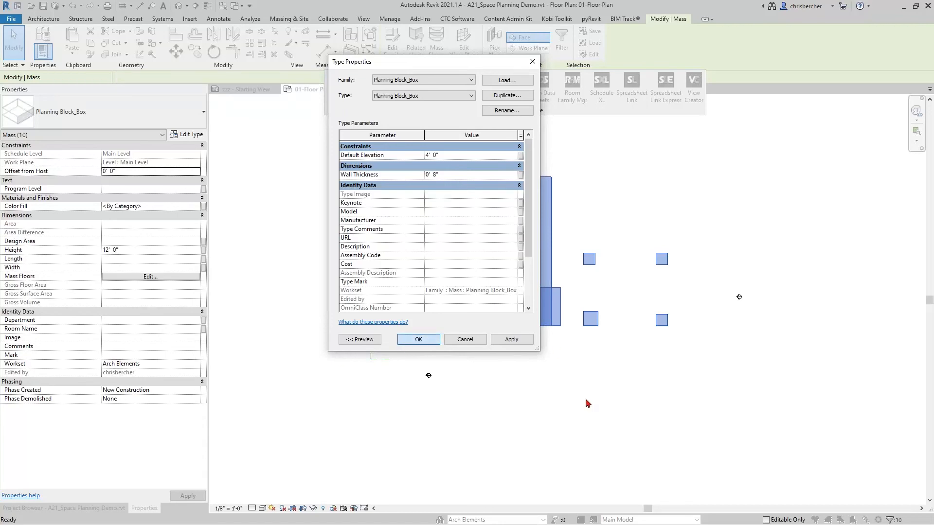
left_click(559, 361)
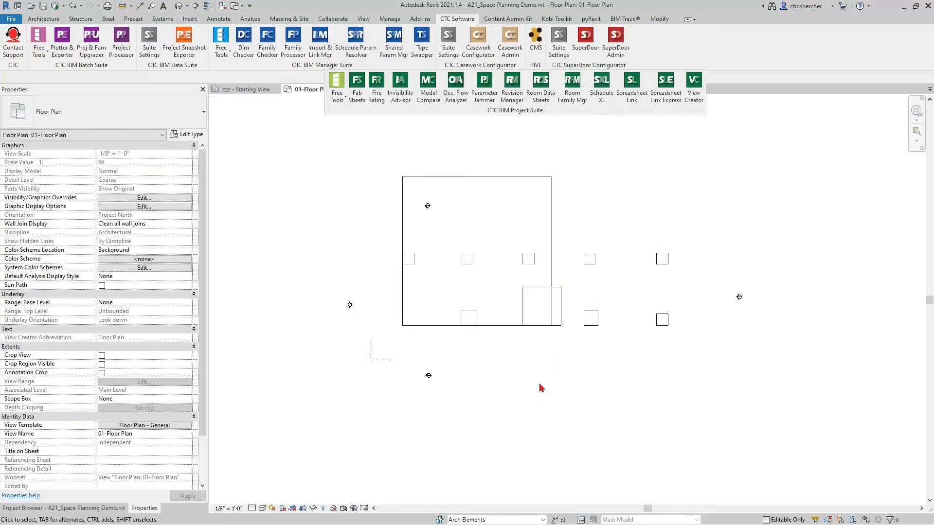
- Move the large STORAGE mass up and to the left in plan, clear of the smaller masses
scroll(534, 247, "up", 3)
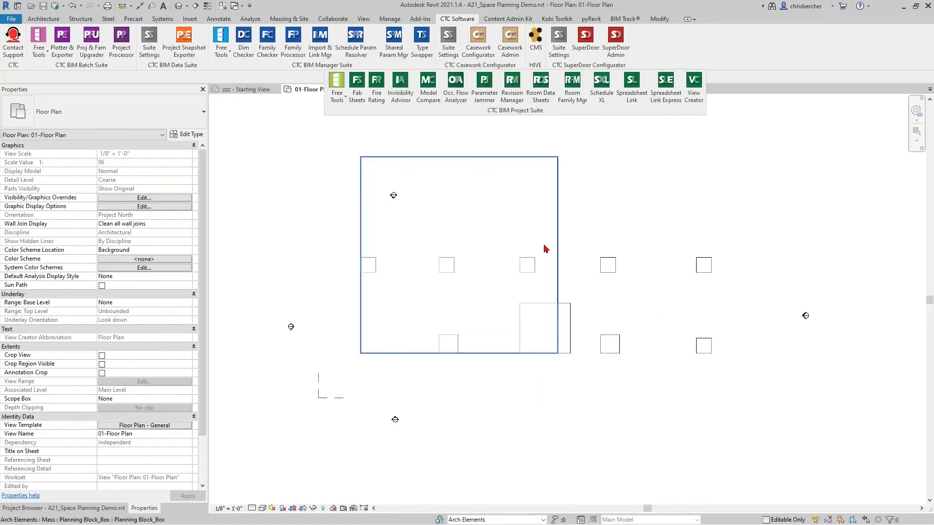
scroll(694, 288, "down", 1)
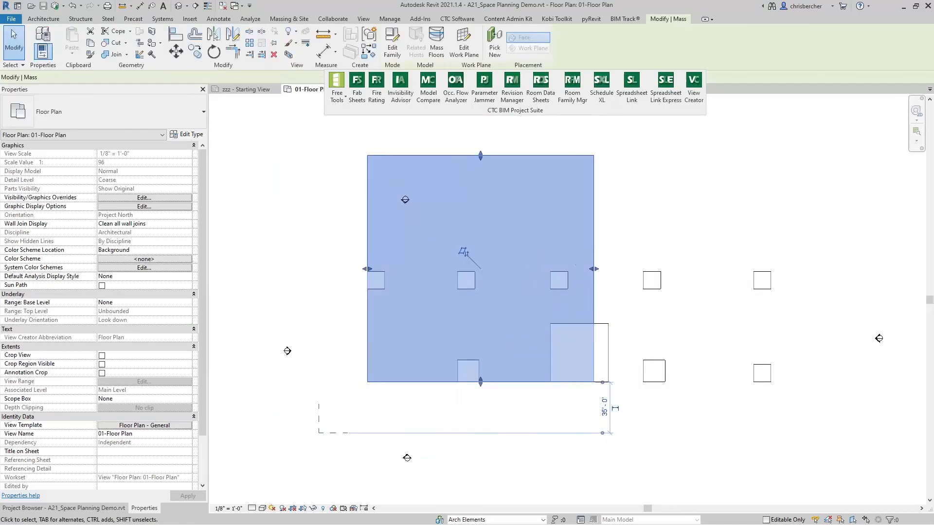
middle_click_drag(693, 288, 731, 266)
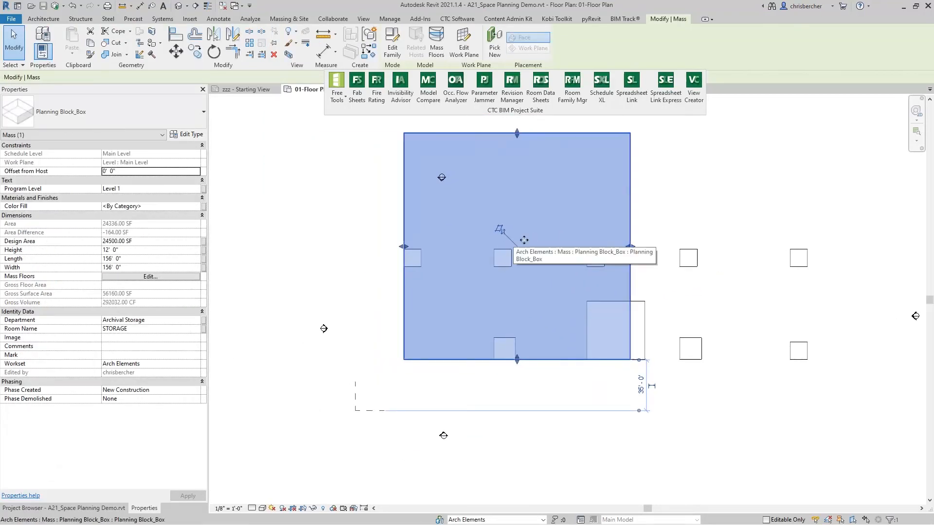
middle_click_drag(657, 276, 635, 267)
left_click_drag(601, 268, 358, 201)
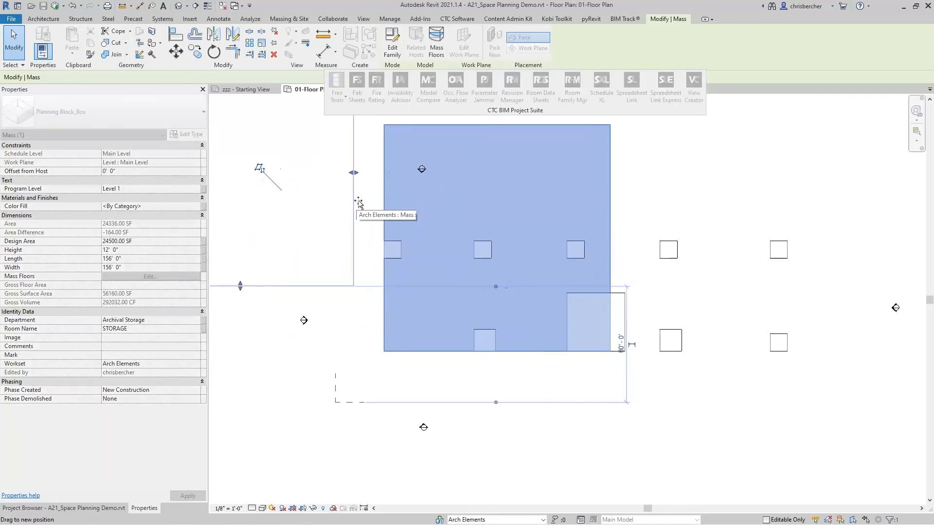
middle_click_drag(384, 270, 399, 262)
left_click(442, 282)
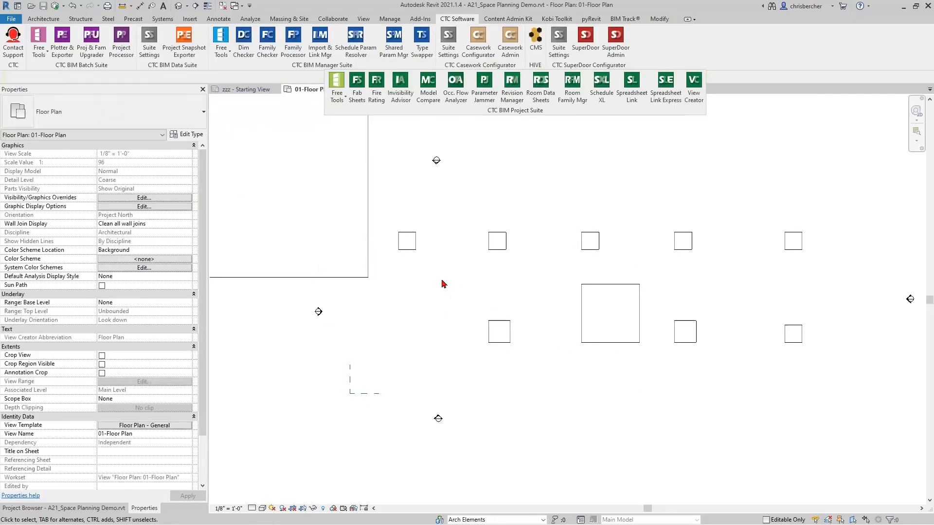
key("a")
key("l")
scroll(372, 273, "up", 2)
scroll(372, 272, "up", 3)
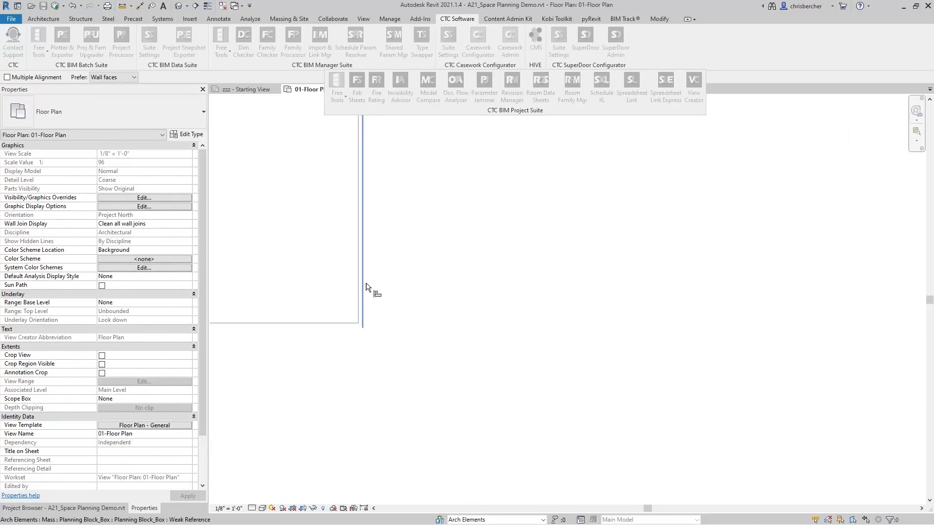
scroll(366, 293, "down", 4)
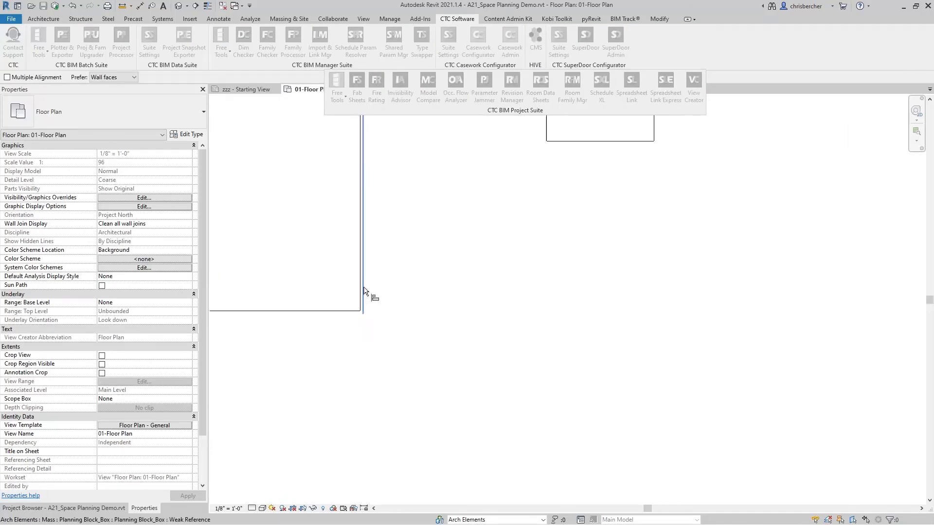
key("Escape")
key("Escape")
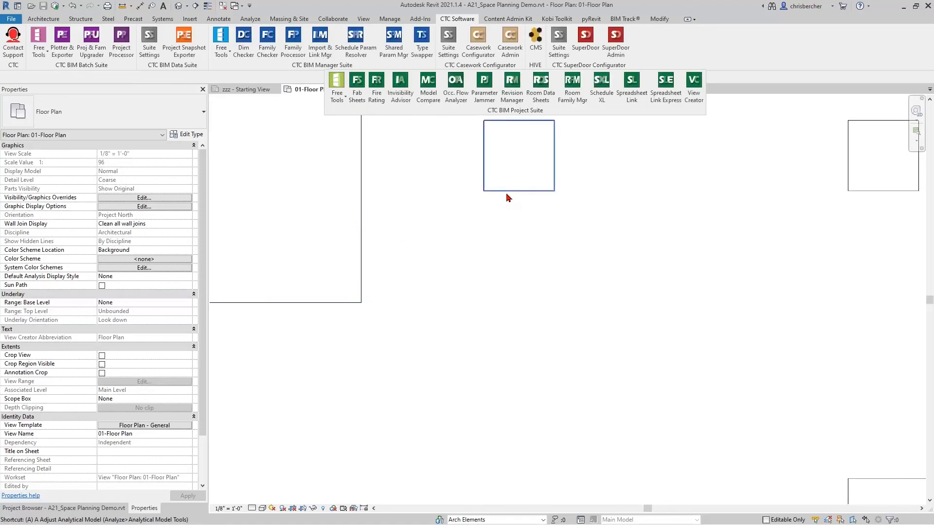
- Align the left wall reference of the nearest small mass with the right wall reference of the large STORAGE mass
key("a")
key("l")
scroll(321, 247, "up", 3)
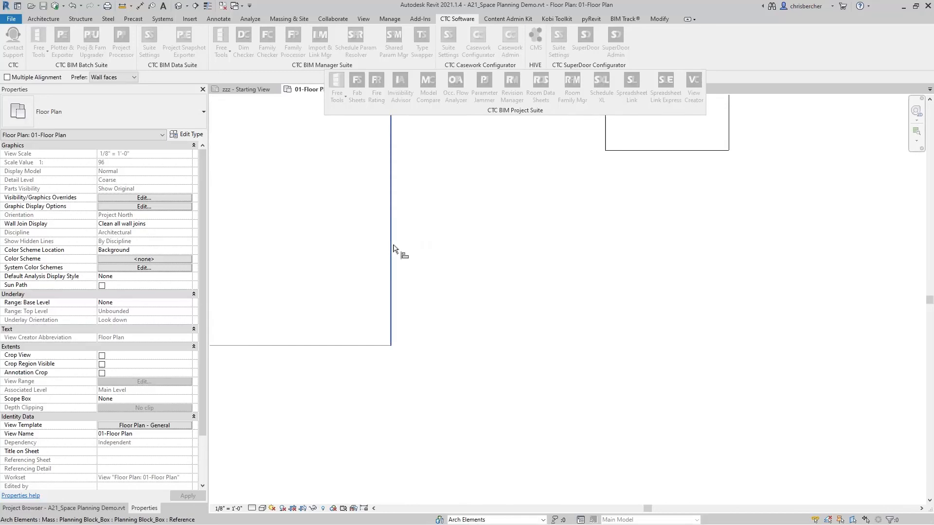
left_click(395, 254)
middle_click_drag(546, 195, 513, 267)
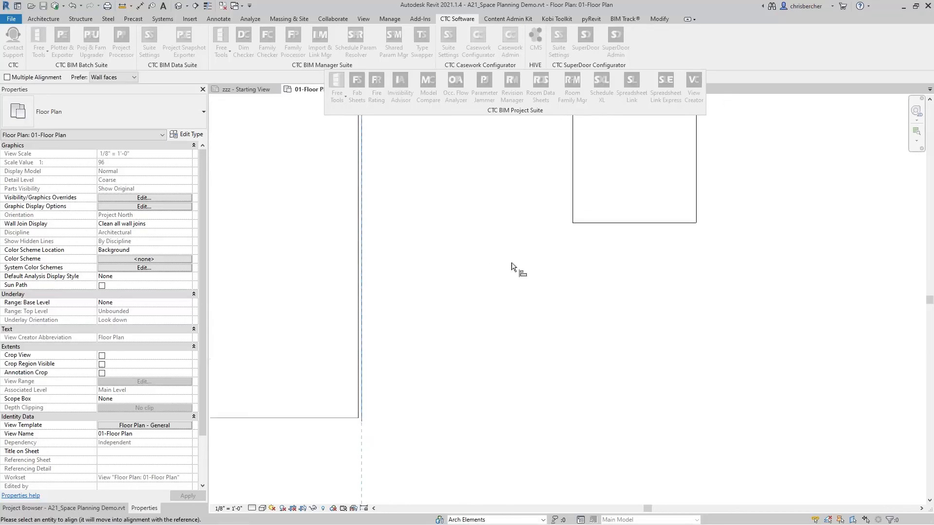
left_click(569, 206)
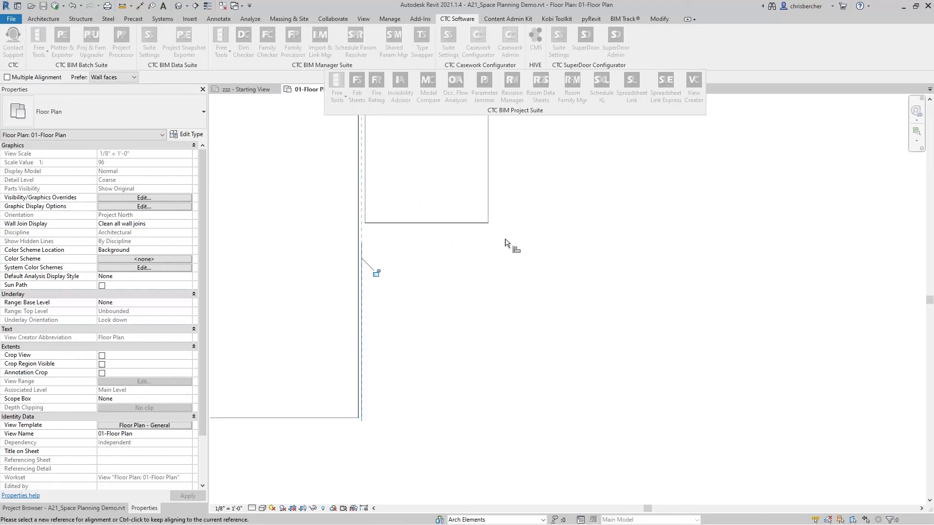
key("Escape")
key("Escape")
- Align the lower wall reference of the same small mass with the lower wall reference of the STORAGE mass
key("a")
key("l")
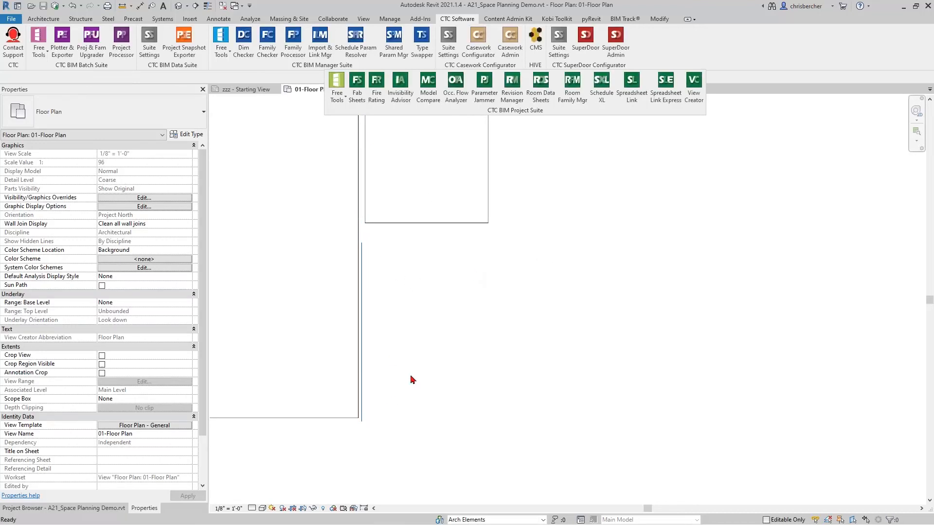
left_click(362, 420)
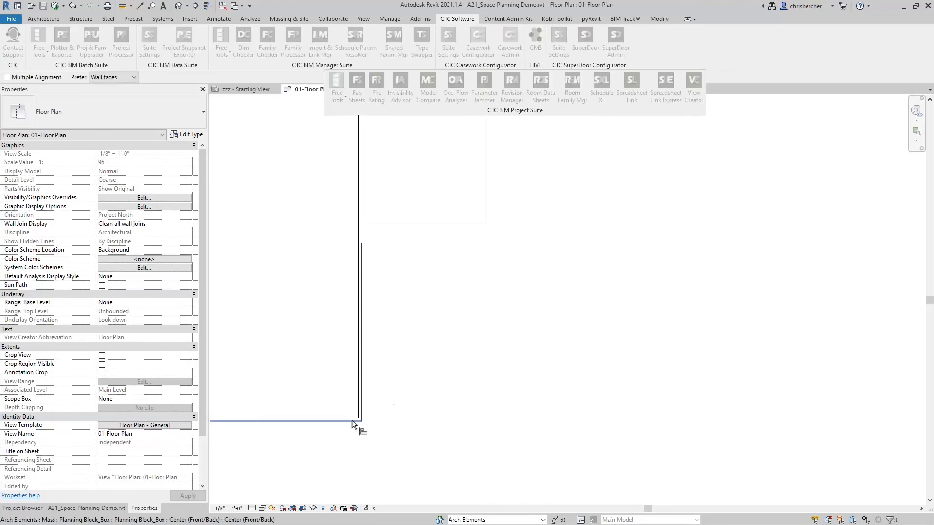
left_click(420, 232)
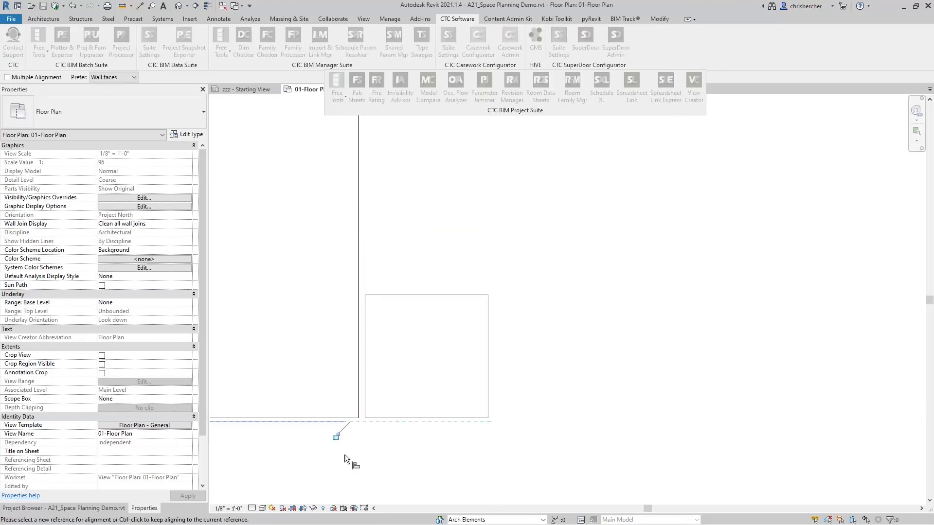
- Align the left wall reference of the next small mass with the right wall reference of the first aligned mass
scroll(423, 336, "down", 2)
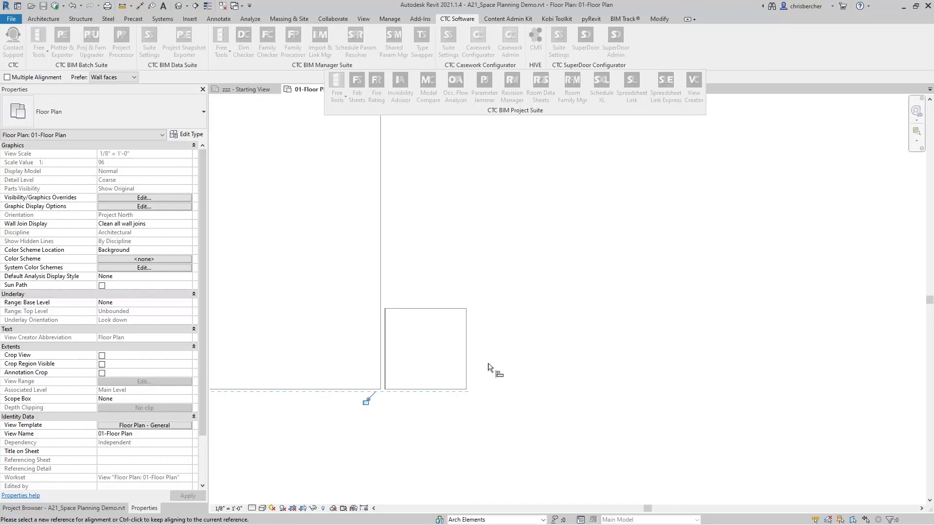
scroll(638, 361, "down", 1)
scroll(696, 343, "down", 3)
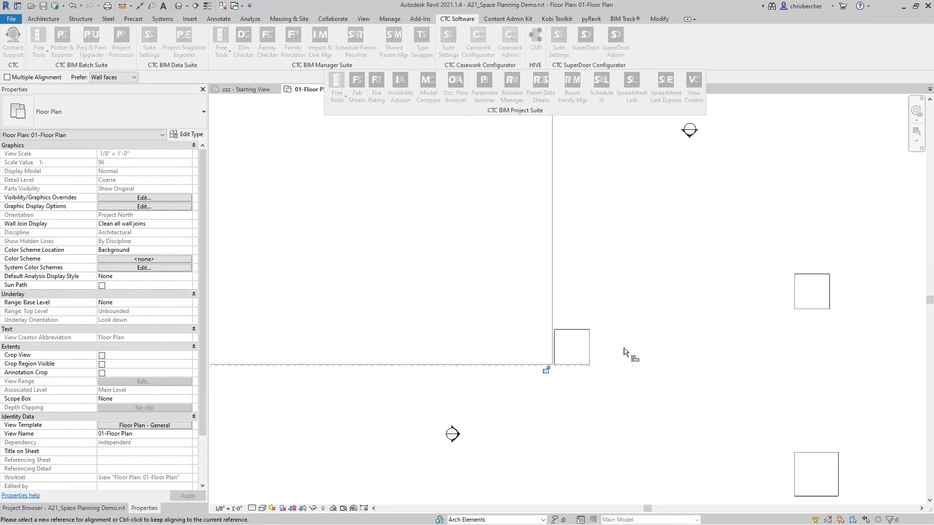
scroll(595, 363, "up", 5)
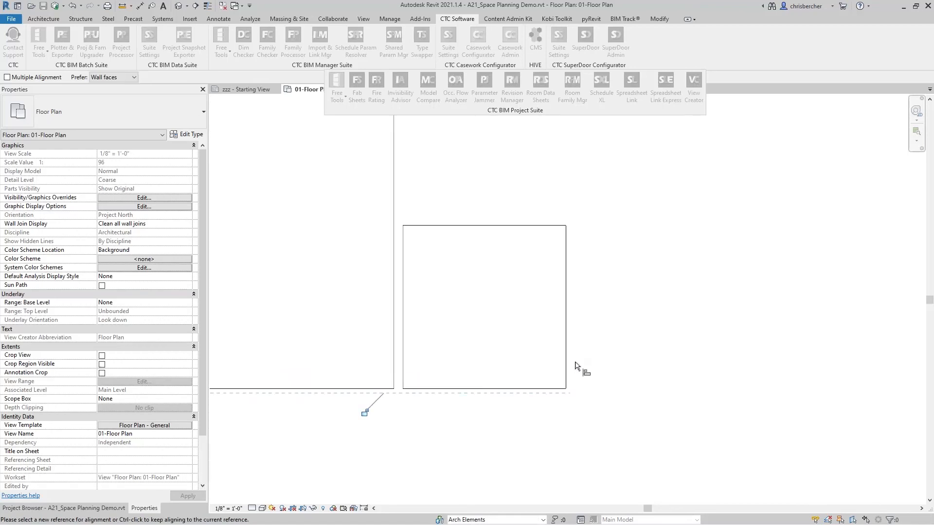
middle_click_drag(666, 318, 557, 404)
middle_click_drag(860, 310, 645, 321)
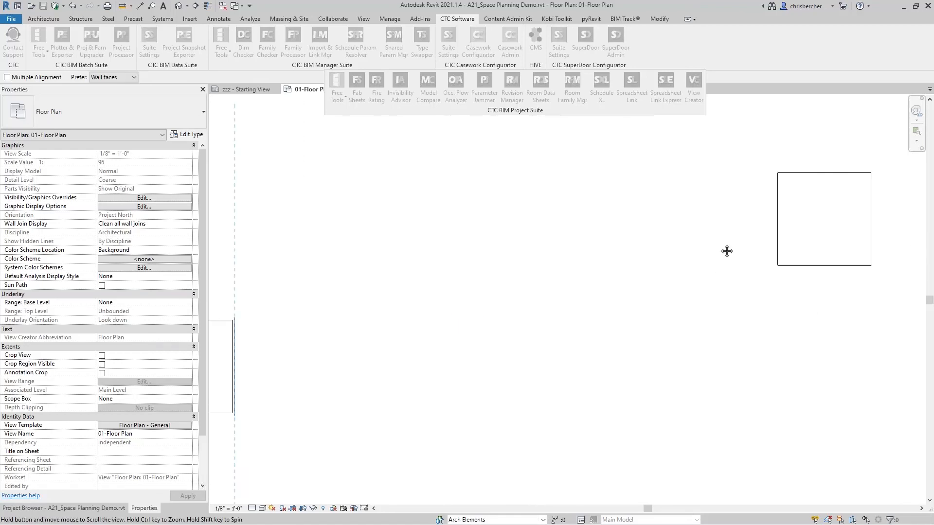
left_click(774, 210)
- Align the lower wall reference of the second small mass with that of the first, then end the Align command
middle_click_drag(273, 445, 460, 334)
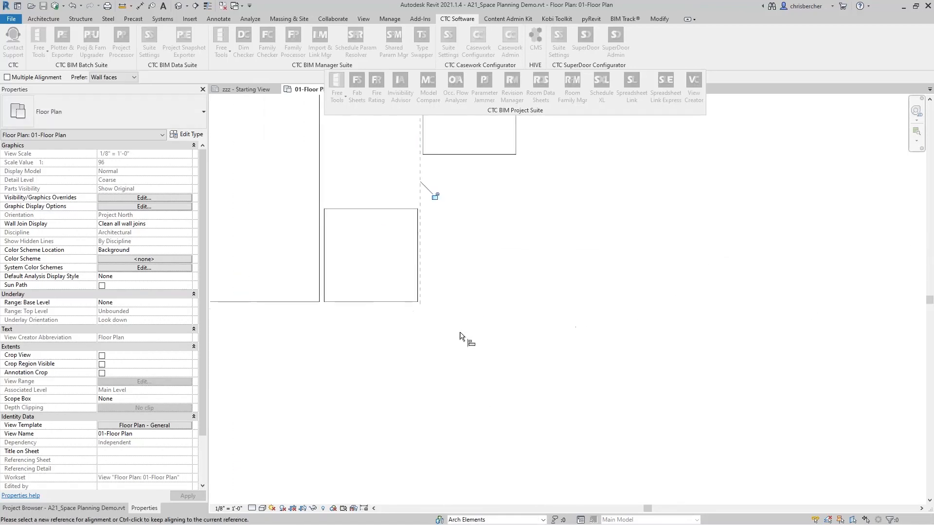
left_click(384, 306)
left_click(481, 155)
scroll(647, 365, "down", 4)
key("Escape")
key("Escape")
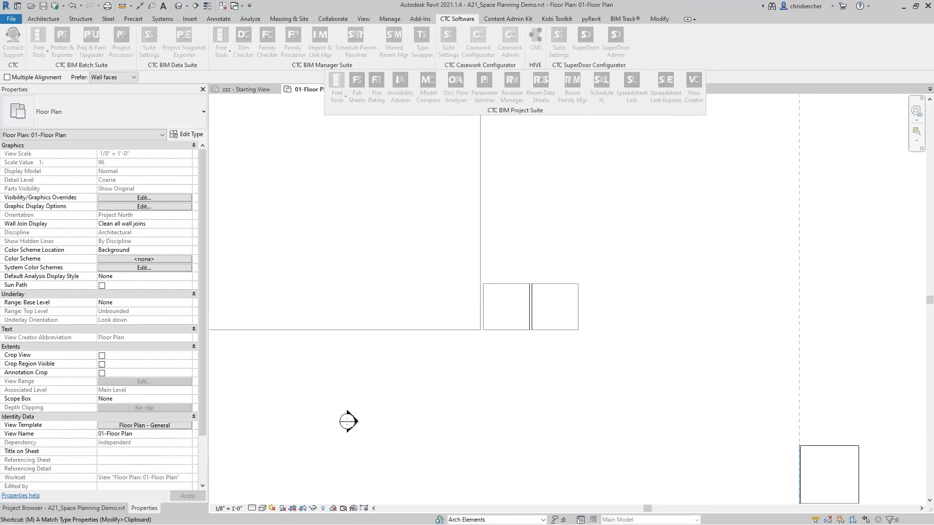
- Try to move the PROCEDURE mass by its lower edge toward the aligned row of masses
middle_click_drag(817, 462, 703, 296)
scroll(717, 329, "up", 4)
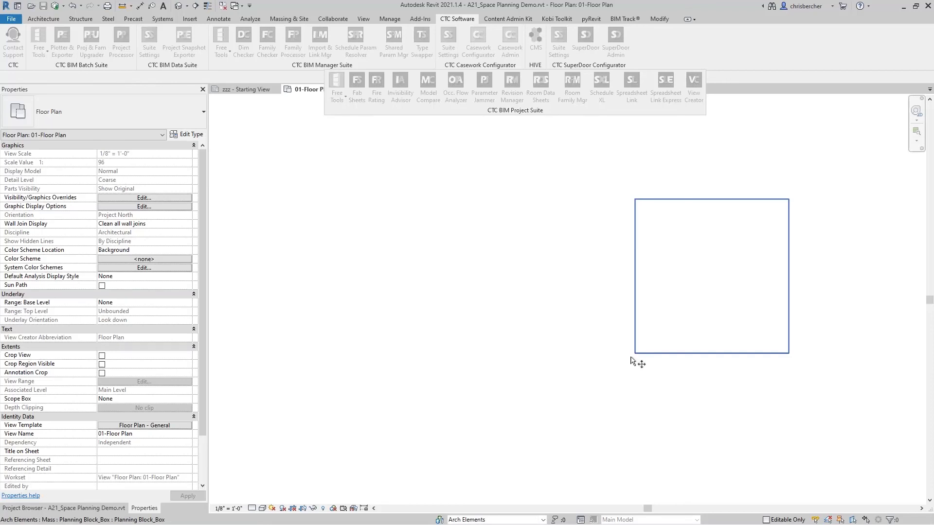
scroll(635, 360, "up", 3)
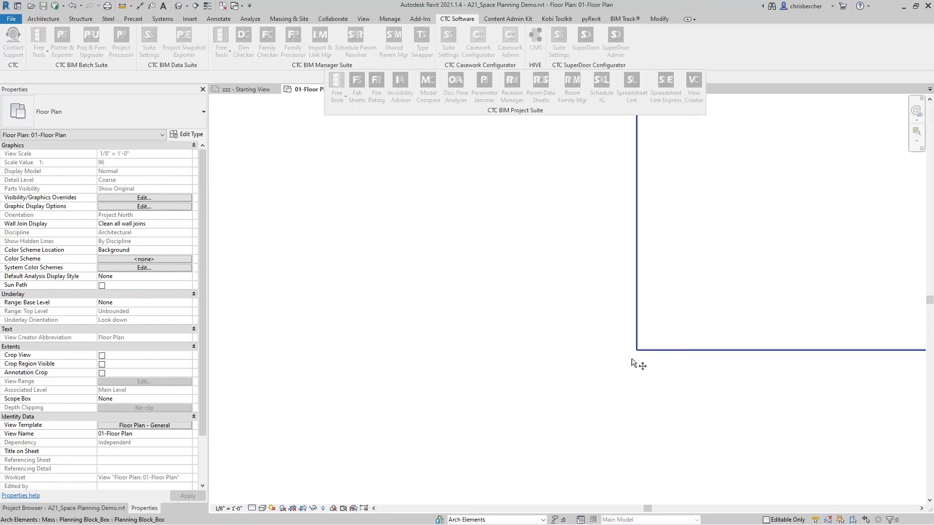
left_click(692, 351)
scroll(693, 352, "down", 2)
left_click_drag(692, 350, 691, 258)
left_click(539, 273)
scroll(538, 272, "down", 4)
middle_click_drag(571, 350, 603, 419)
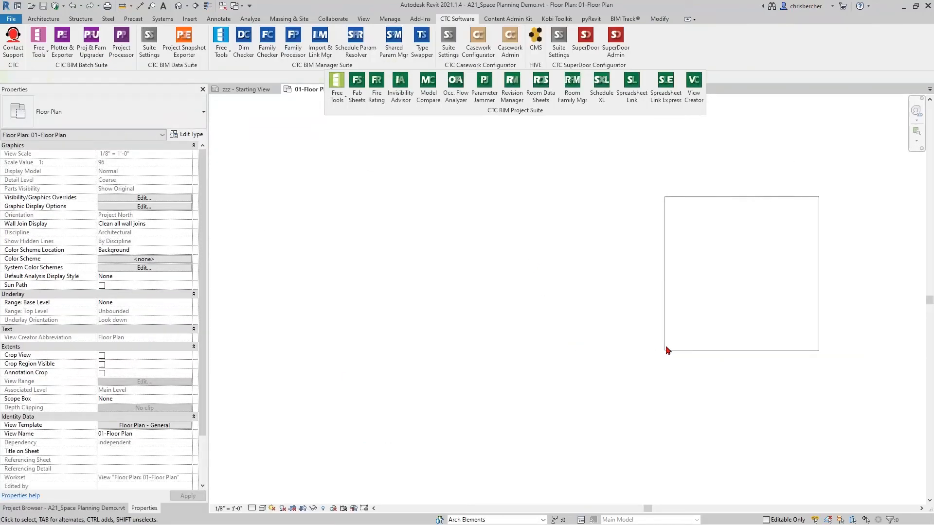
- Move the PROCEDURE mass by its lower-left corner to sit beside the second small mass, lower edges in line
left_click(667, 349)
scroll(705, 365, "down", 3)
left_click_drag(706, 362, 486, 188)
scroll(506, 237, "up", 3)
middle_click_drag(549, 151, 605, 396)
scroll(606, 394, "up", 2)
left_click(605, 394)
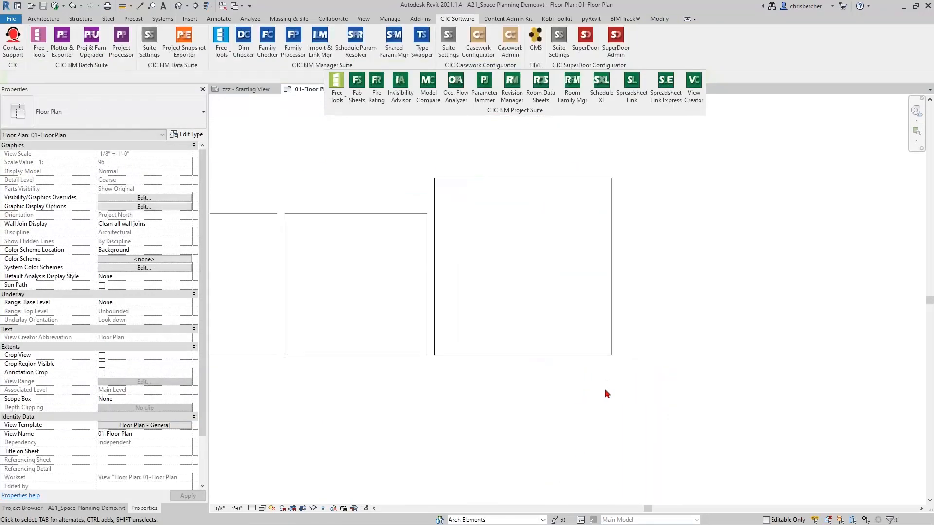
- Stretch the PROCEDURE mass to about 21'-4" long and reduce its width to about 9'-2"
left_click(537, 356)
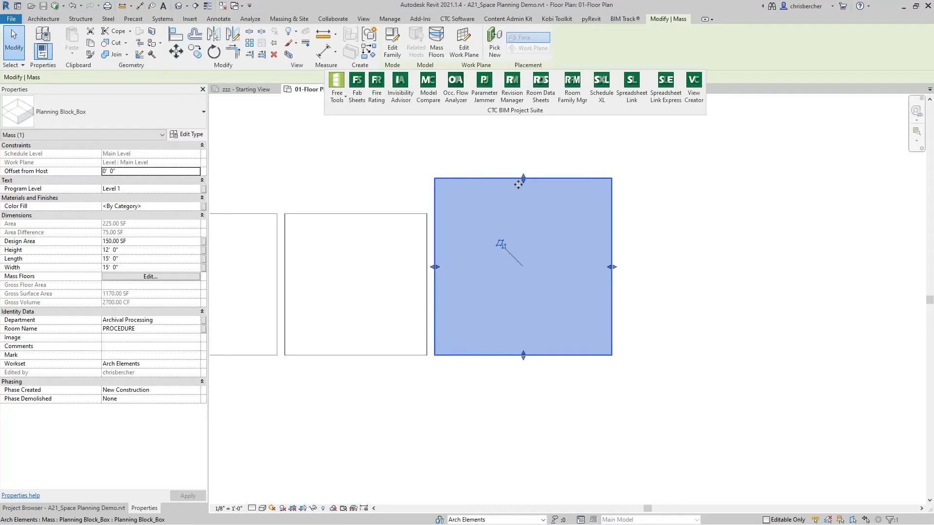
left_click_drag(527, 209, 531, 197)
left_click_drag(613, 275, 688, 271)
left_click_drag(560, 196, 560, 247)
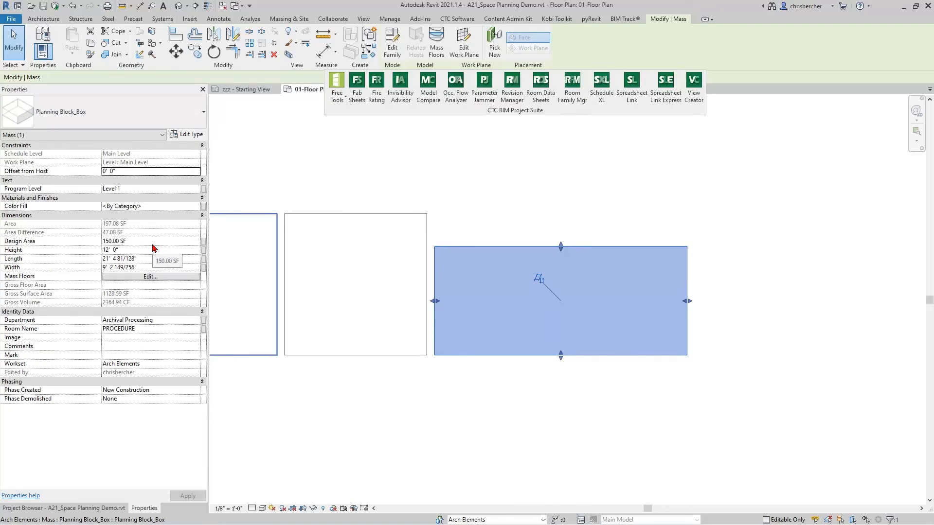
- Check the PROCEDURE mass's design area and shorten the mass in plan to about 17'-4" long
left_click(126, 241)
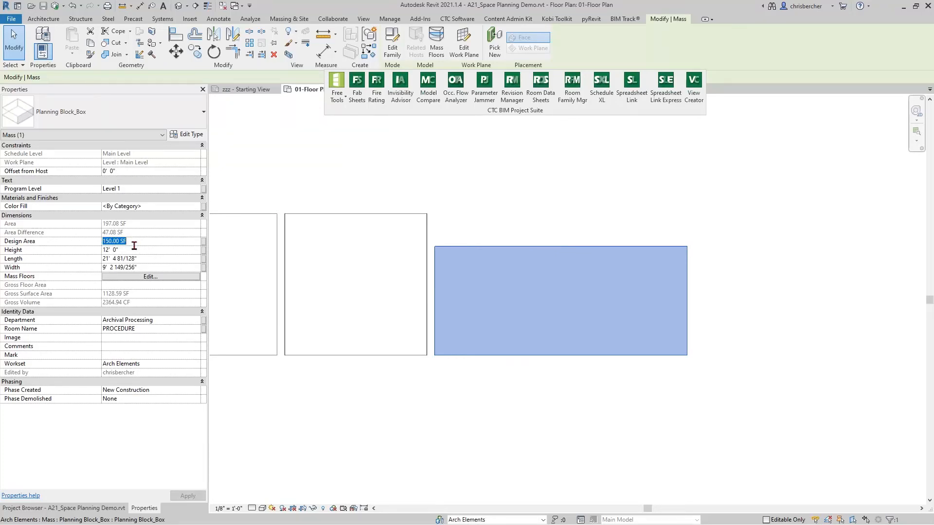
left_click(111, 241)
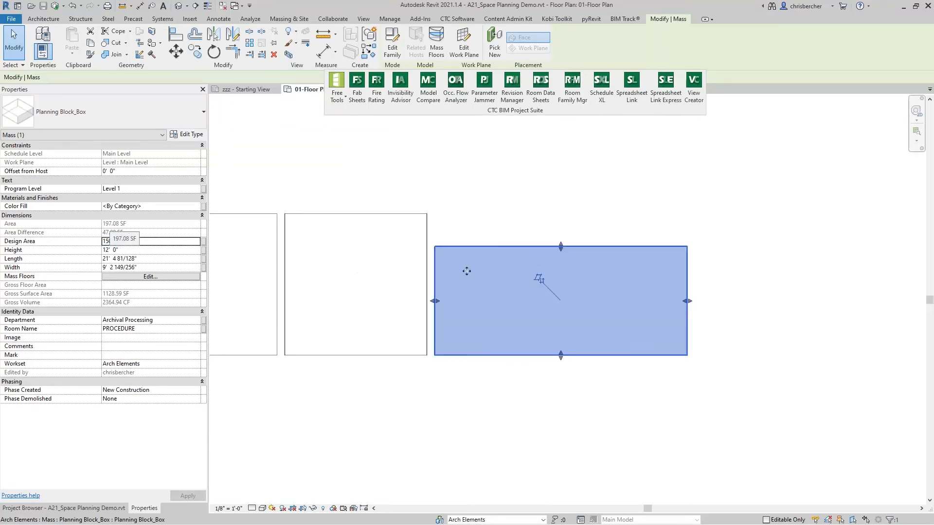
left_click_drag(686, 301, 669, 307)
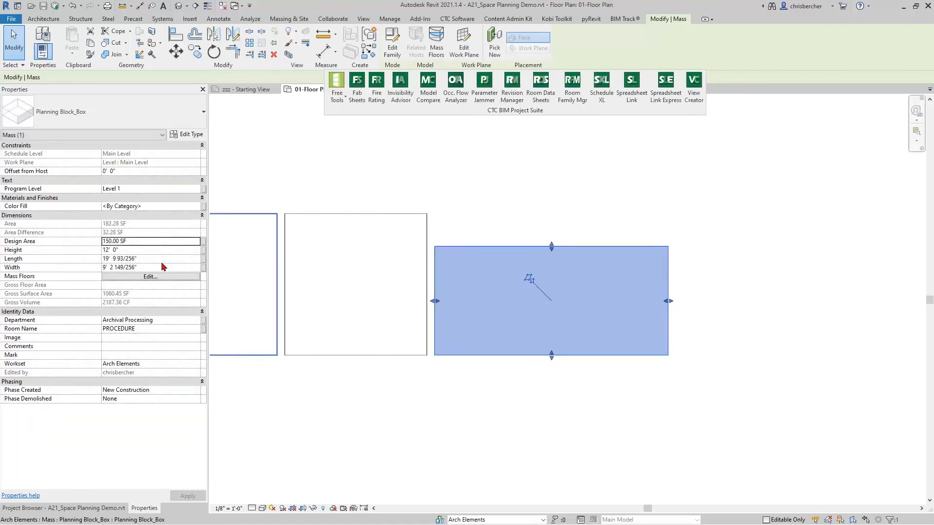
left_click_drag(670, 302, 639, 302)
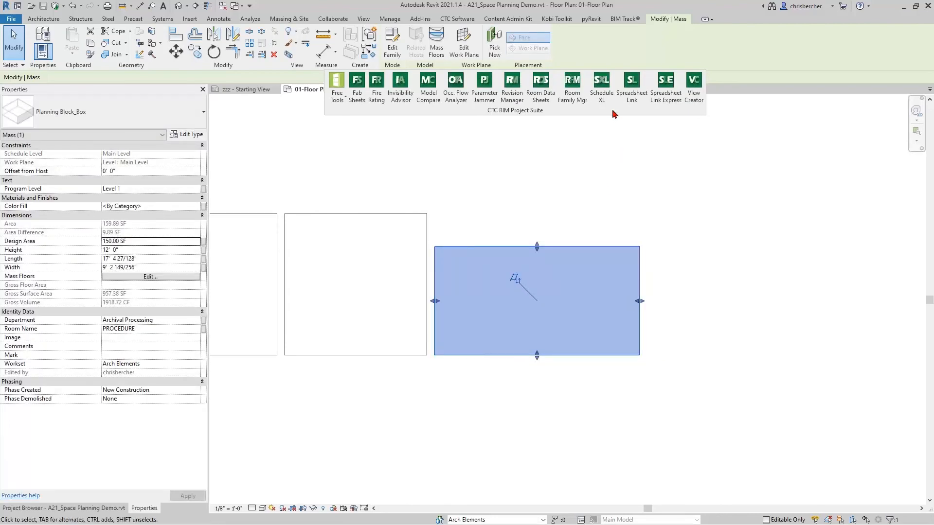
- Dock the floating CTC BIM Project Suite tools back in the ribbon and open the Mass Schedule
left_click_drag(611, 111, 609, 74)
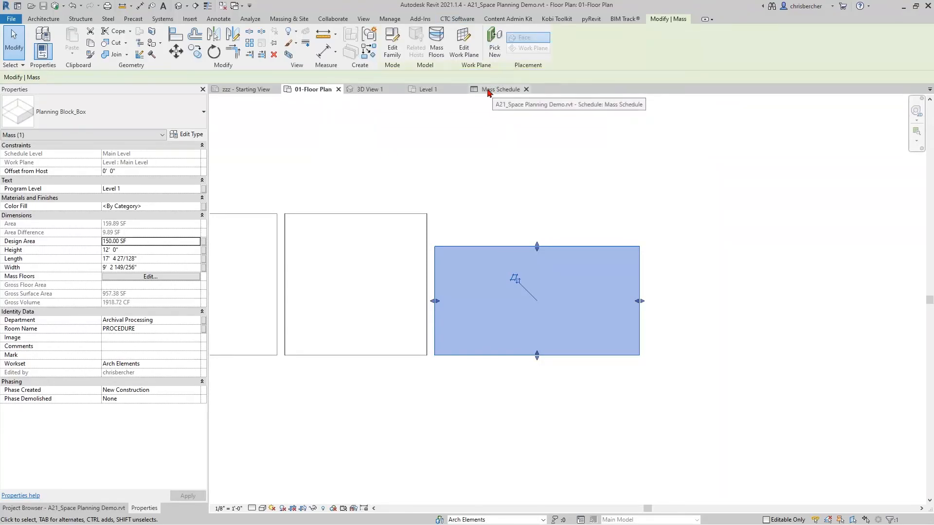
left_click(515, 90)
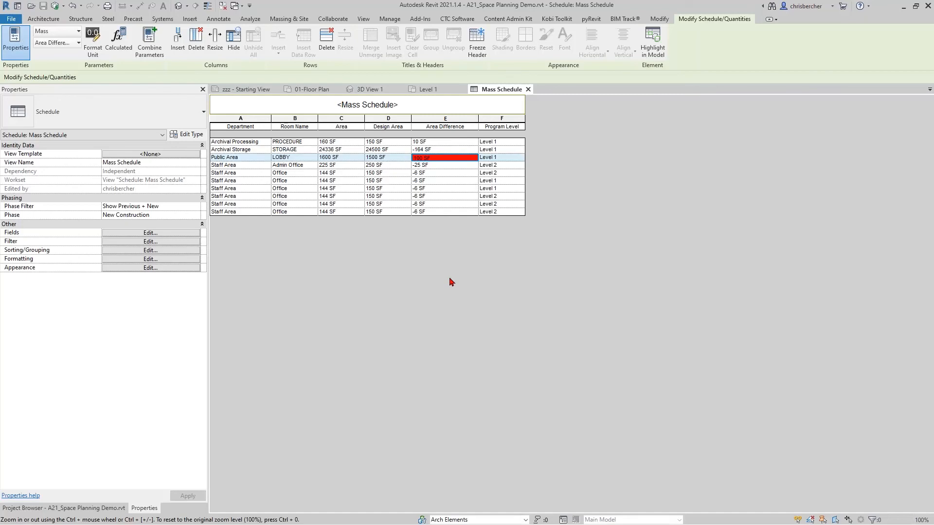
- Close the Planning Block_Box family without saving its changes, along with the 3D View 1 and starting views
left_click(416, 89)
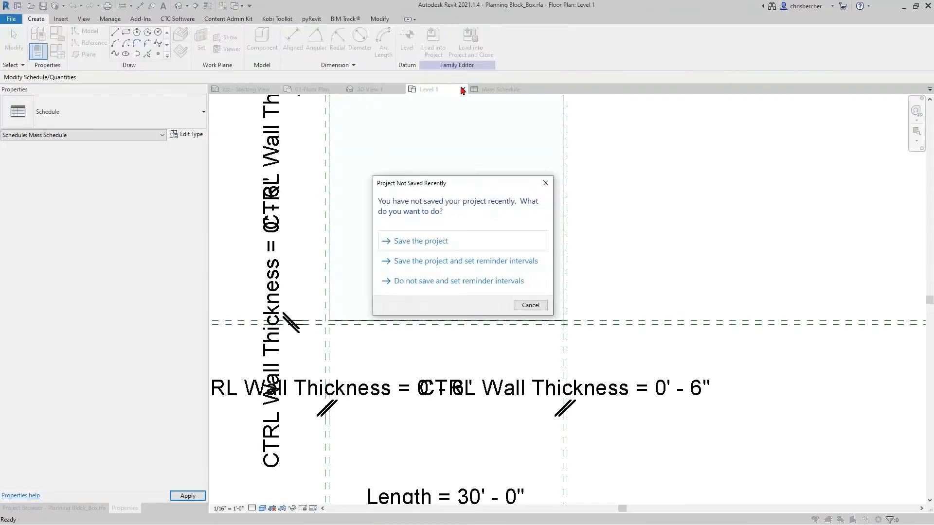
left_click(537, 306)
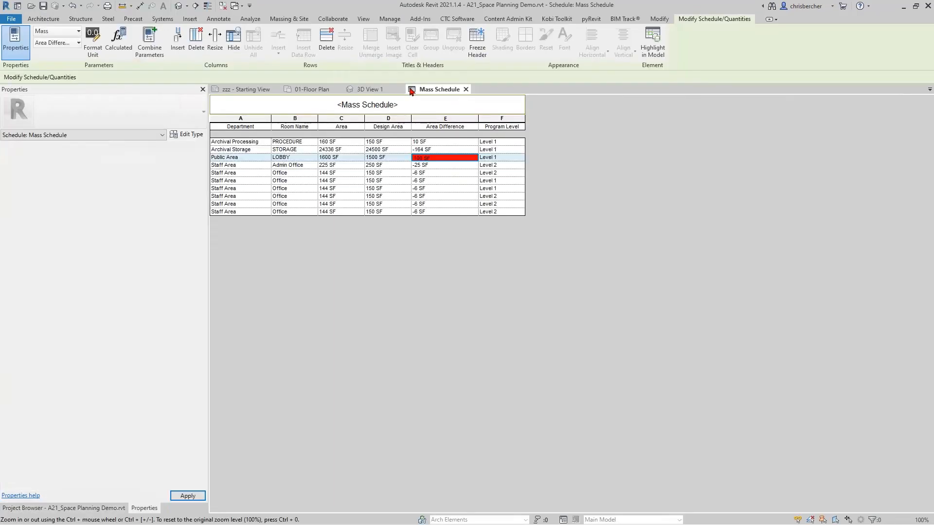
left_click(400, 89)
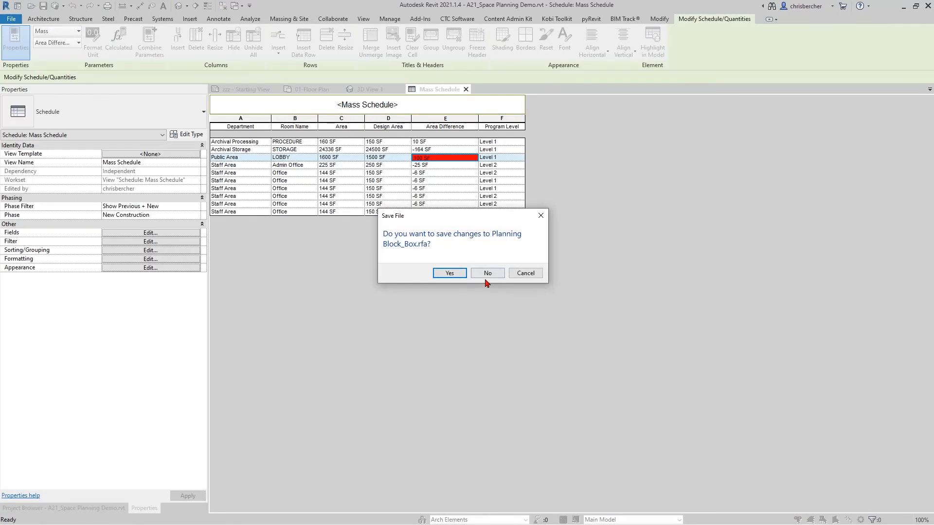
left_click(487, 275)
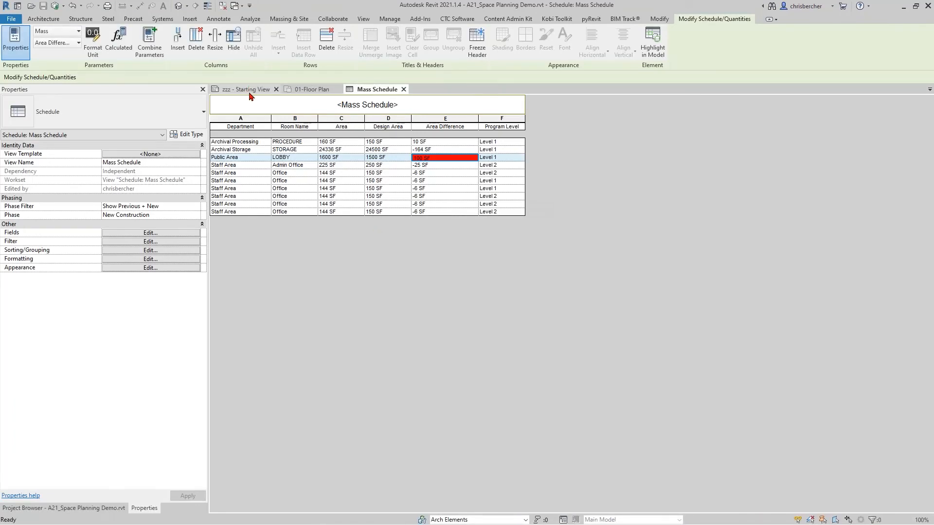
left_click(251, 90)
left_click(279, 90)
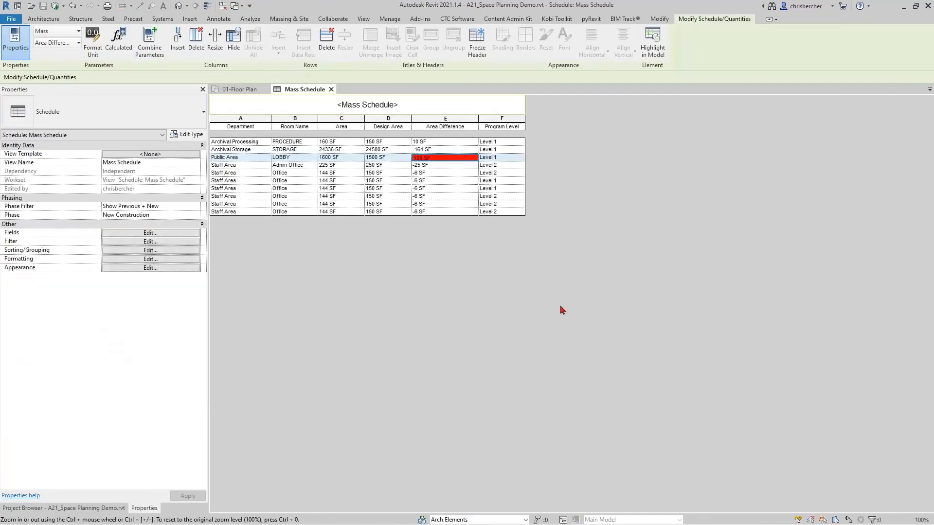
- Tile the 01-Floor Plan view beside the Mass Schedule, with the PROCEDURE mass in sight
left_click(239, 90)
key("w")
key("t")
scroll(443, 290, "down", 2)
middle_click_drag(470, 331, 351, 311)
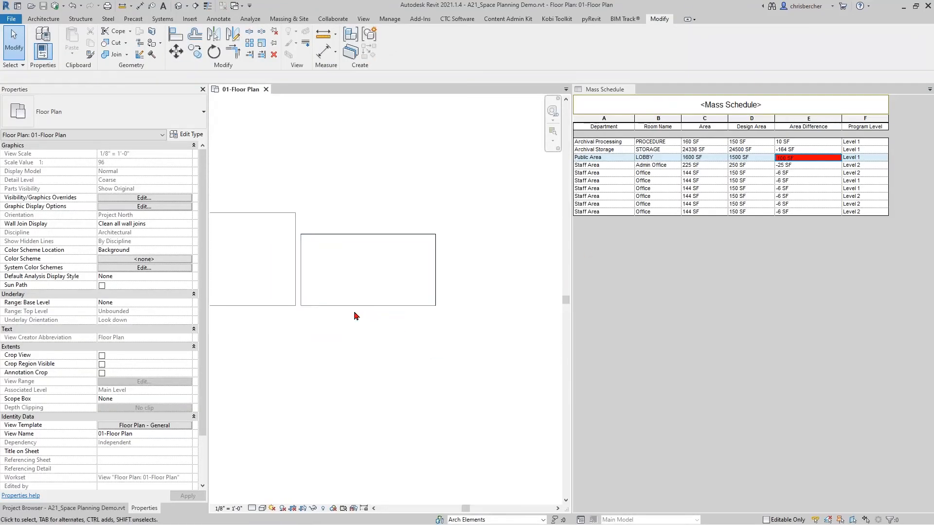
- Stretch the upper side of the PROCEDURE mass upward to a width of about 17'-4"
left_click(355, 306)
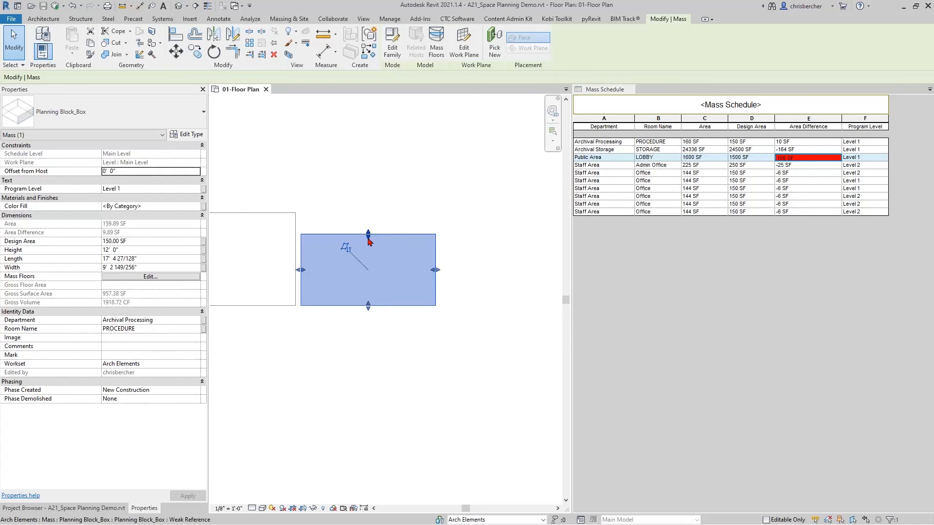
left_click_drag(368, 237, 368, 172)
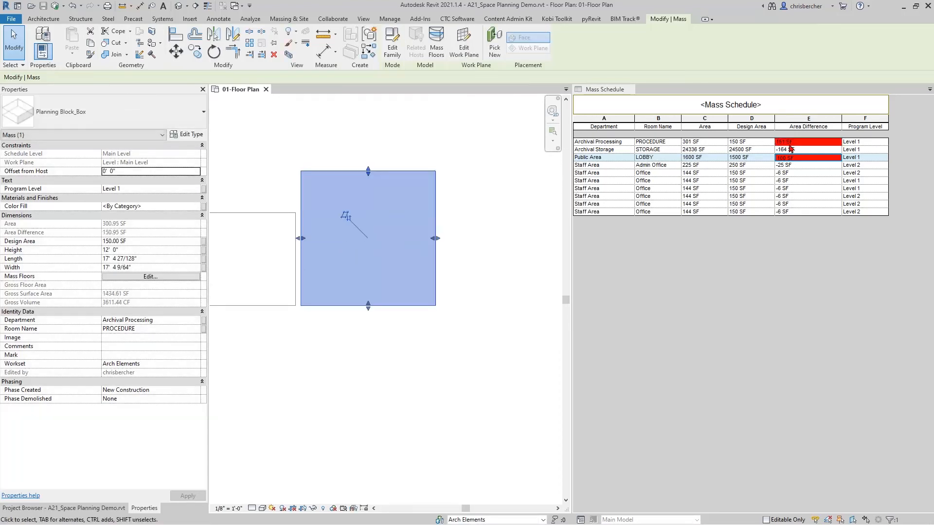
- Shrink the PROCEDURE mass from its right and upper sides and set its length to 10' and width to 16'
left_click_drag(437, 238, 385, 243)
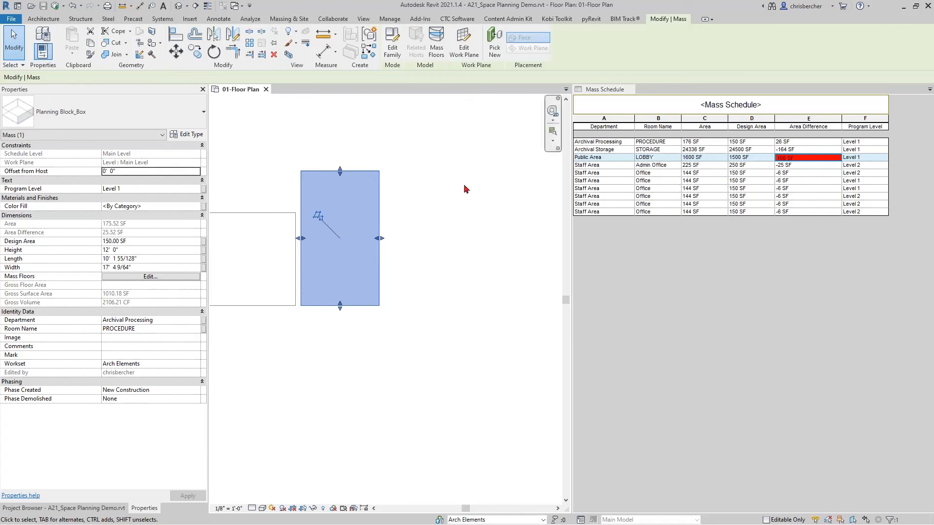
left_click_drag(340, 171, 340, 182)
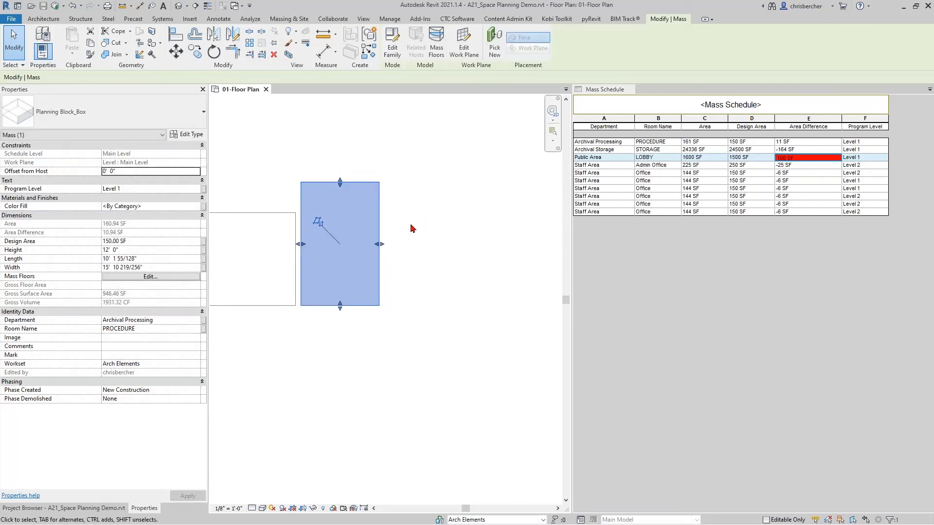
left_click(156, 260)
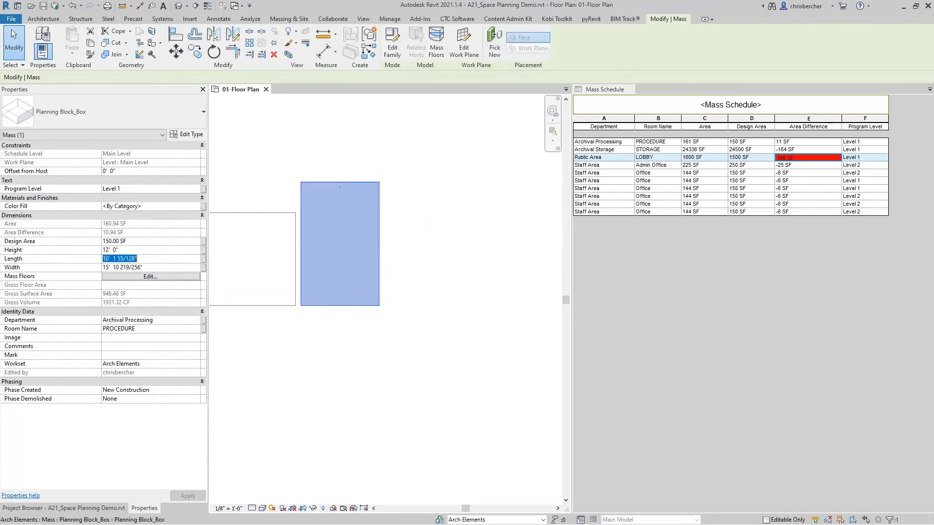
type("10")
key("Return")
left_click(154, 267)
type("16")
key("Return")
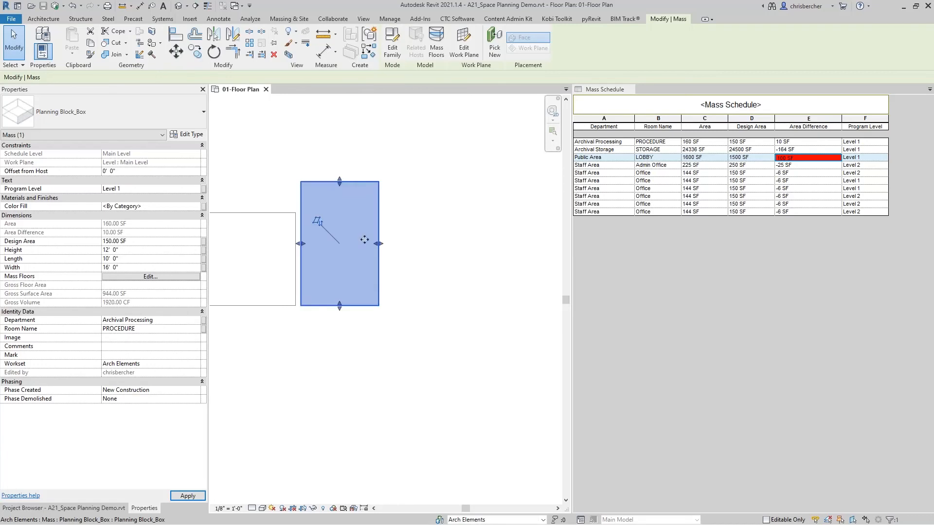
left_click(443, 243)
- Locate the Admin Office mass from its Mass Schedule row and change its work plane to Level : Second Level
scroll(452, 245, "down", 7)
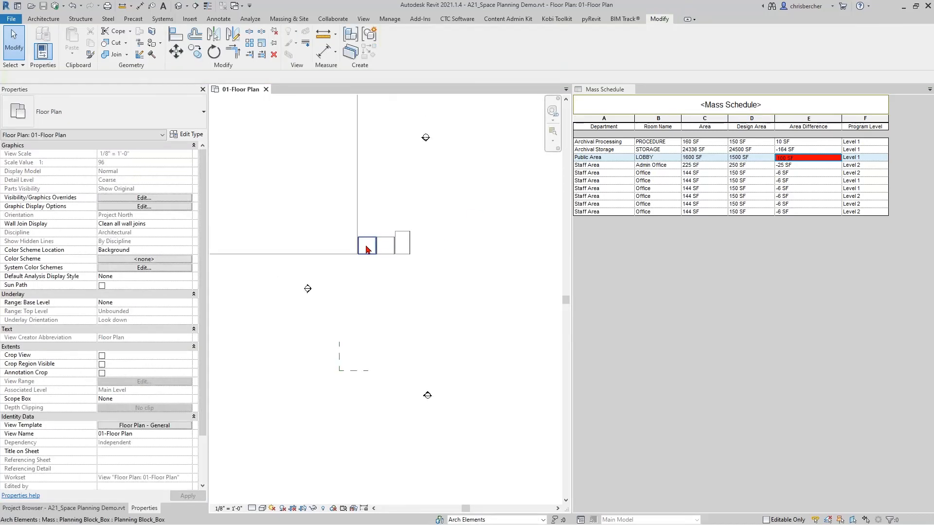
left_click(372, 248)
left_click(445, 233)
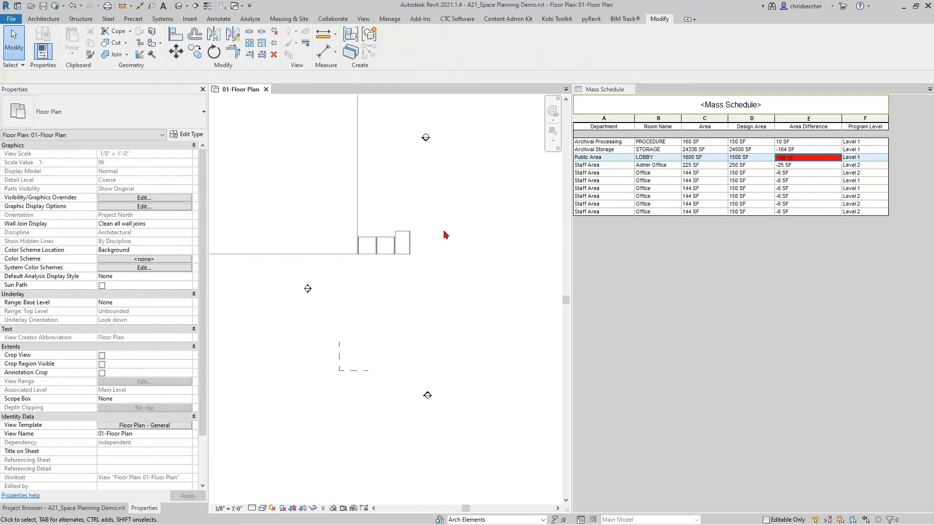
scroll(445, 235, "down", 1)
middle_click_drag(467, 243, 336, 219)
scroll(408, 239, "down", 4)
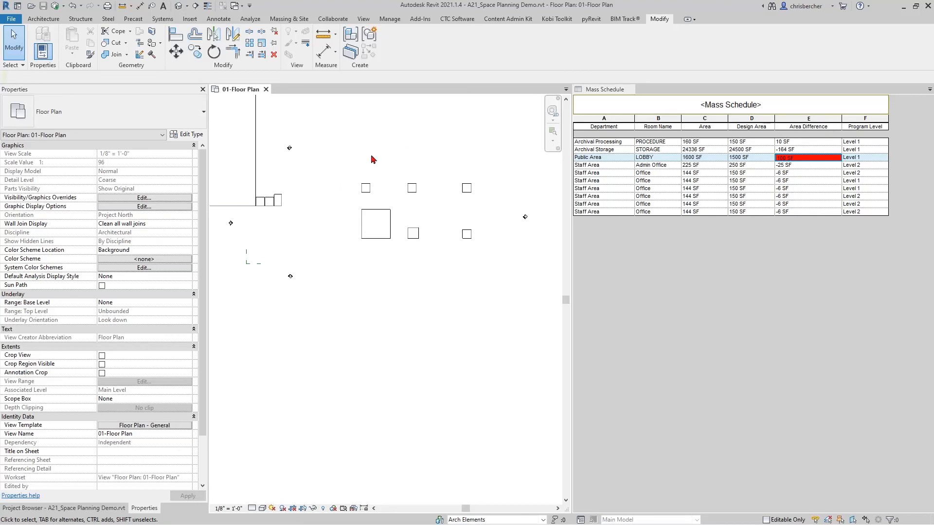
left_click(878, 166)
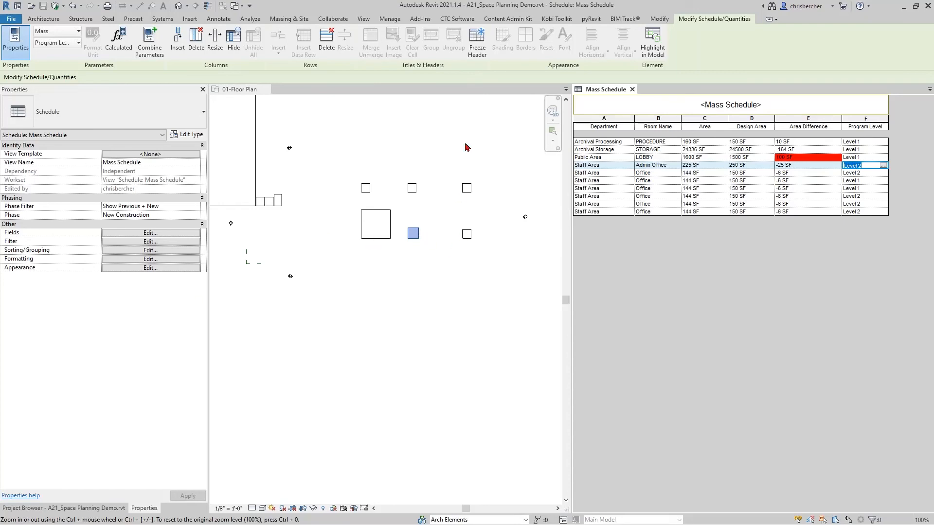
left_click(413, 234)
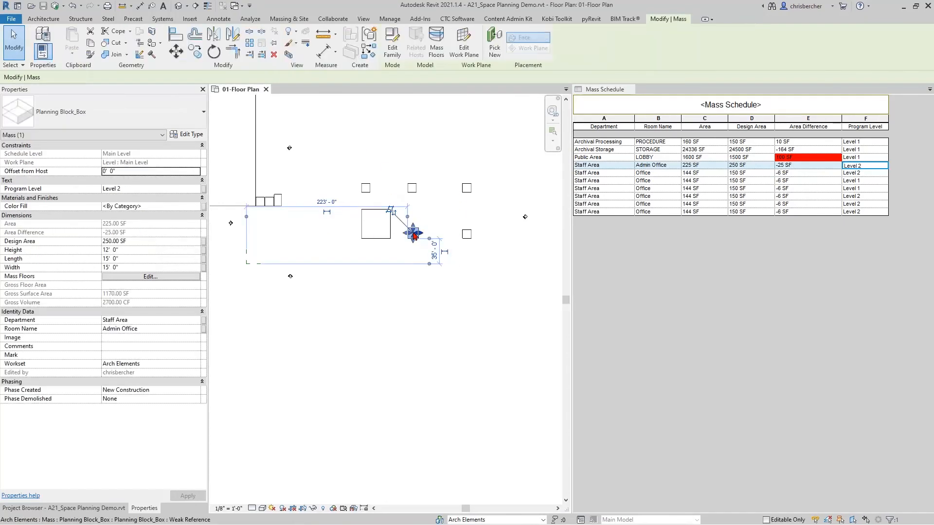
left_click(464, 48)
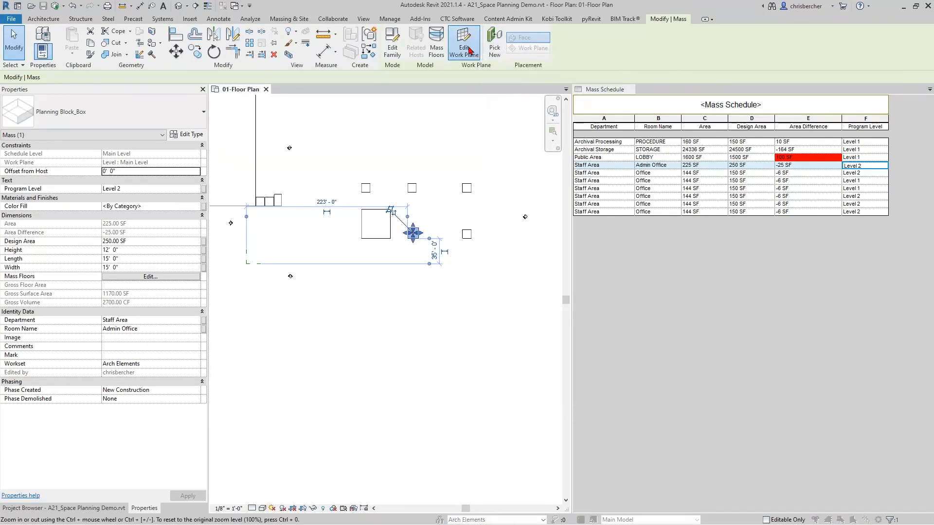
left_click(487, 267)
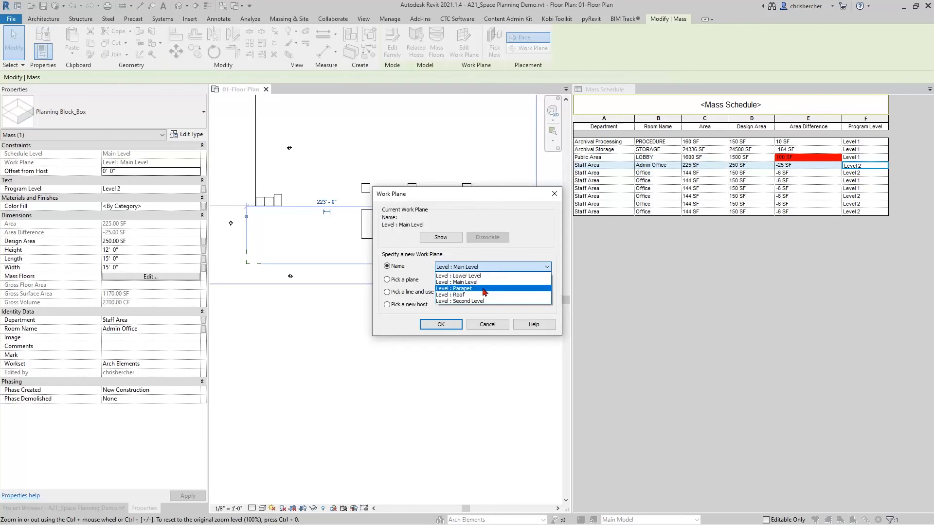
left_click(477, 304)
left_click(441, 325)
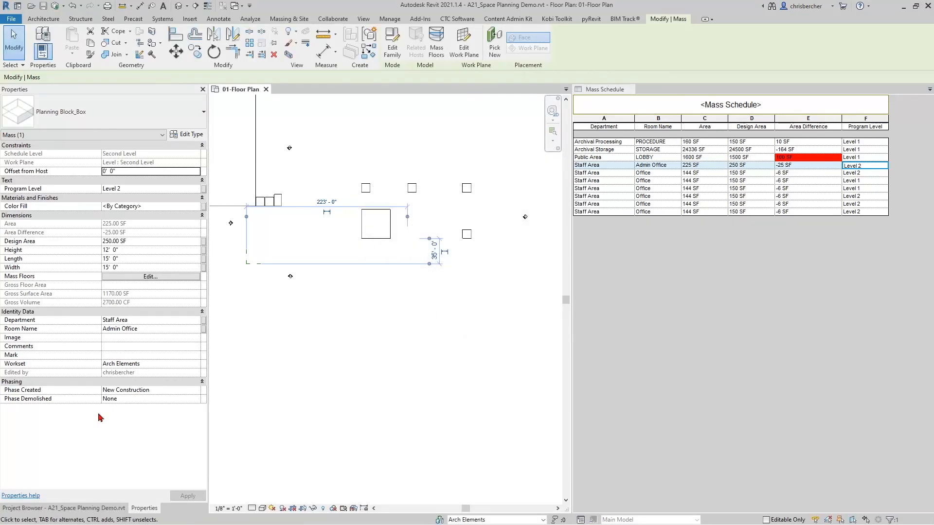
left_click(354, 374)
- Open the 02-Floor Plan view to check the Admin Office mass there, and return to 01-Floor Plan
left_click(121, 508)
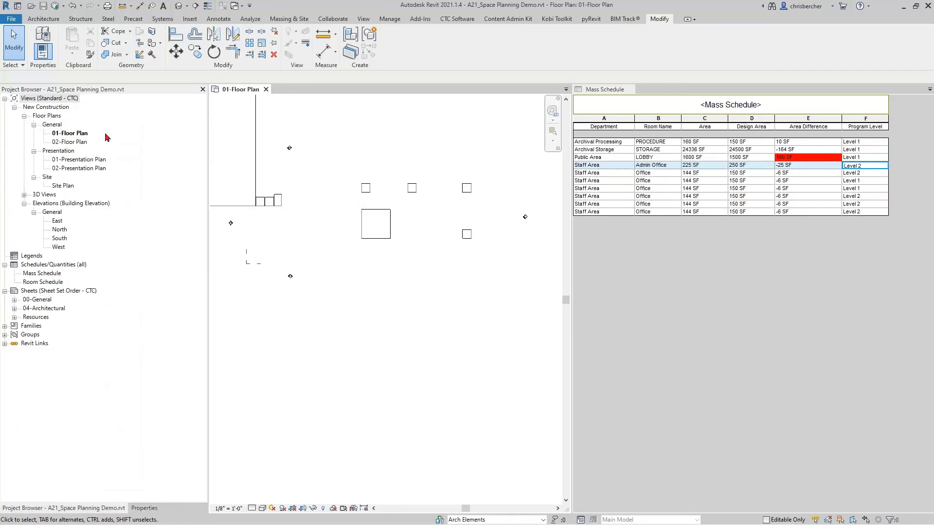
double_click(71, 142)
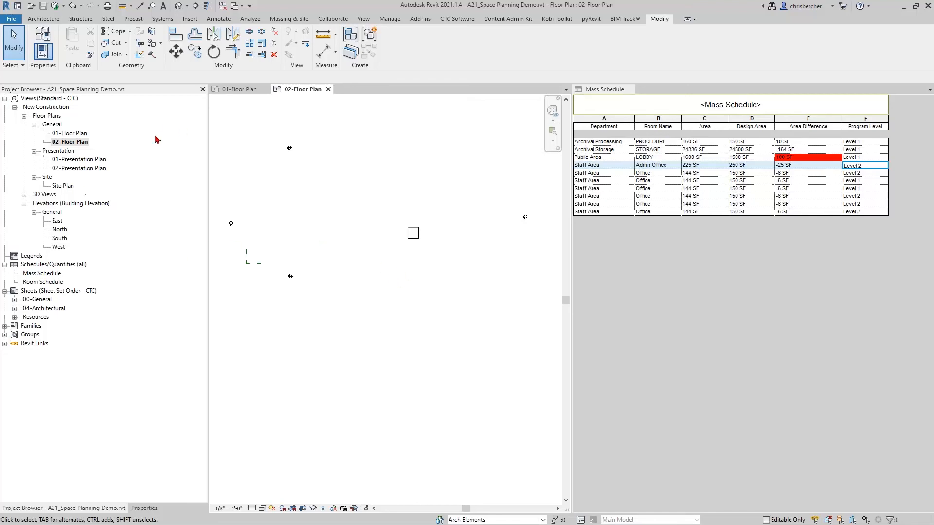
left_click(244, 89)
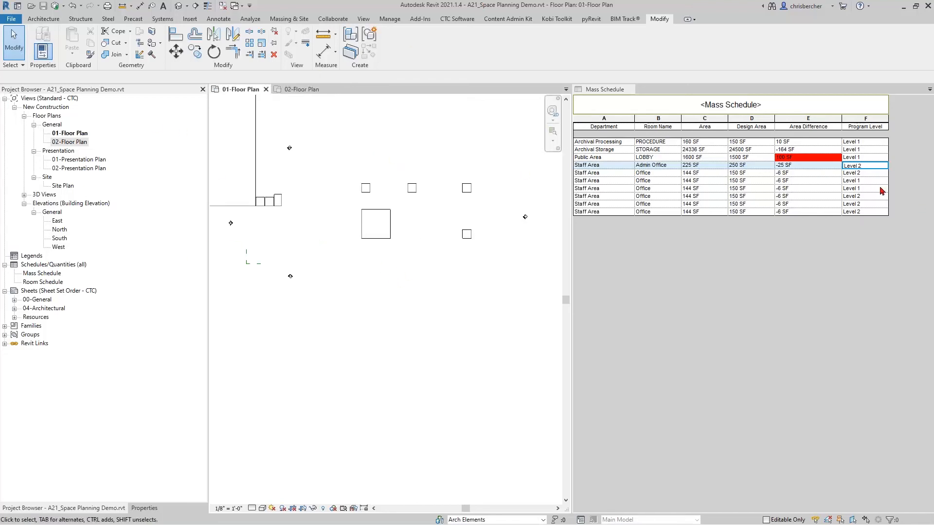
left_click(872, 174)
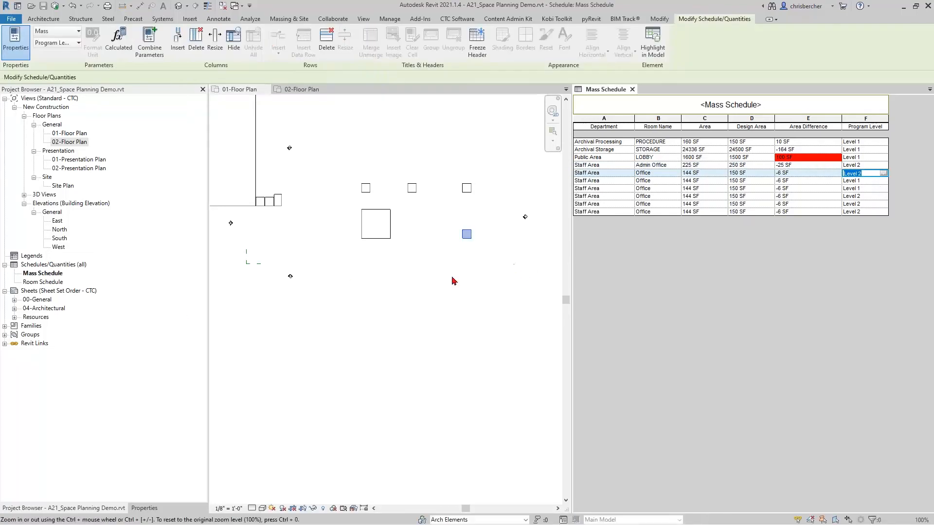
left_click(457, 242)
left_click(452, 49)
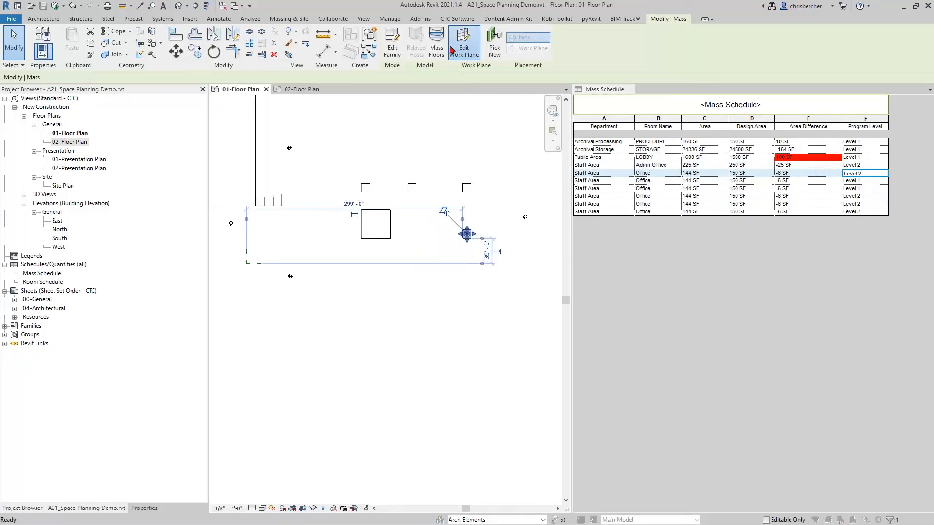
left_click(490, 322)
left_click(469, 297)
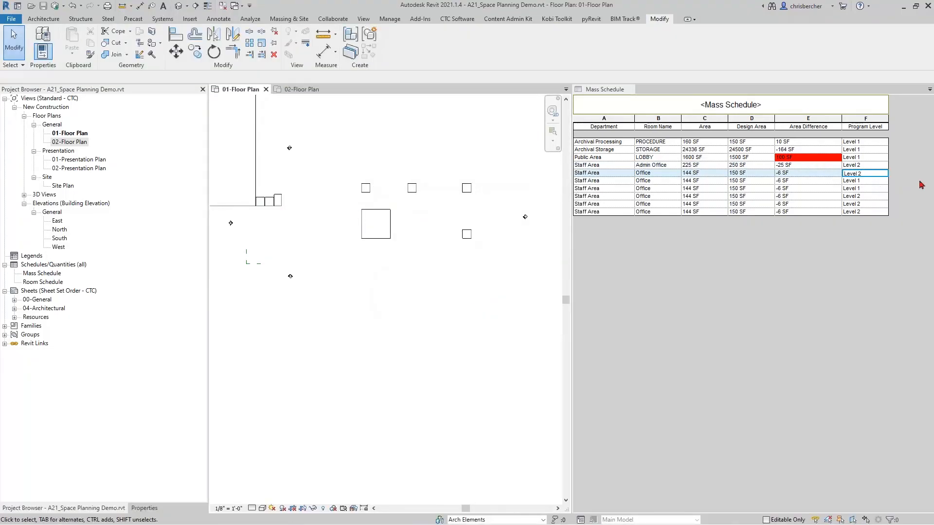
- Locate the Level 2 Office masses in the floor plan by selecting their rows in the Mass Schedule
left_click(866, 179)
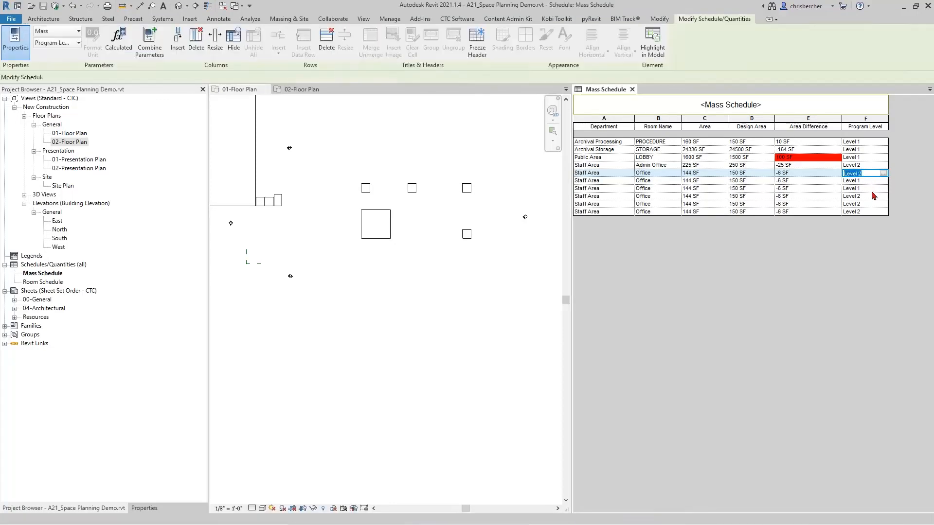
left_click(868, 198)
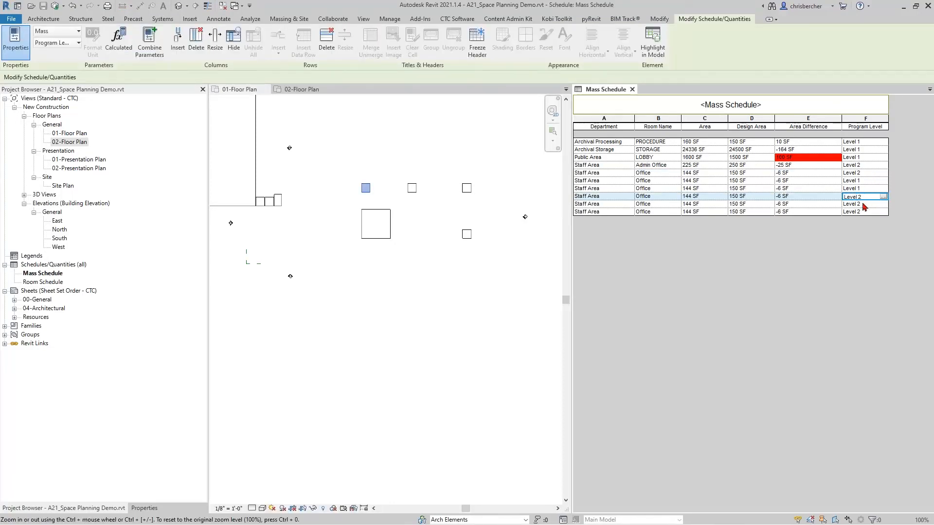
left_click(863, 205)
left_click(870, 214)
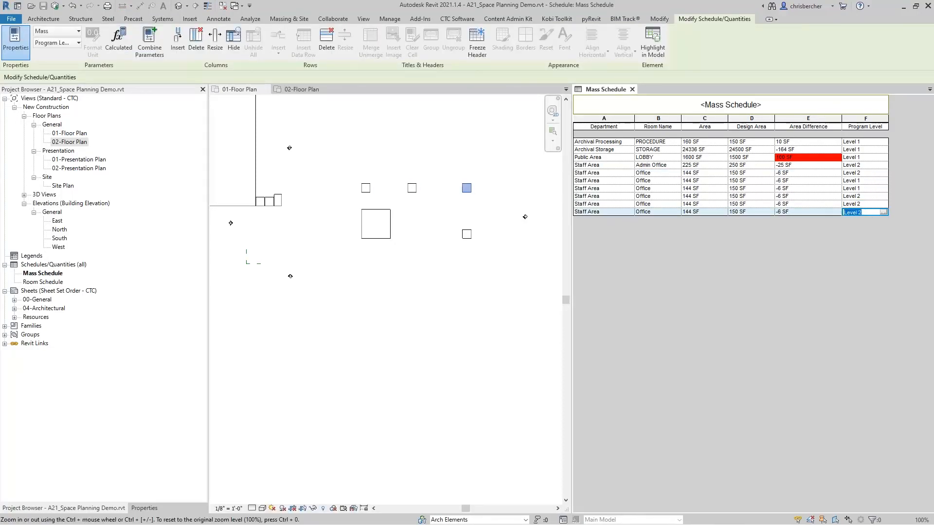
left_click(526, 243)
- Select the upper row of three Office masses plus the one below them and change their work plane to Level : Second Level
left_click_drag(344, 172, 485, 208)
left_click(465, 234, "ctrl")
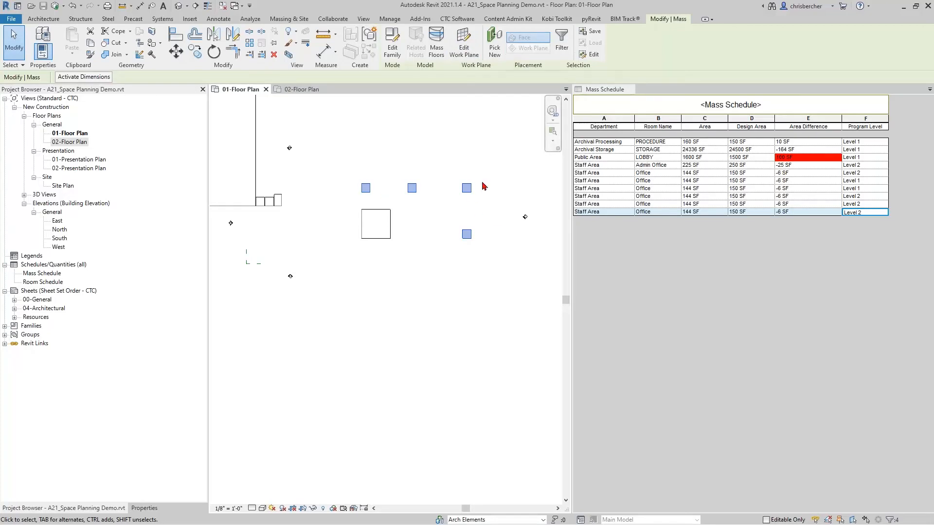
left_click(464, 46)
left_click(491, 267)
left_click(495, 300)
left_click(440, 324)
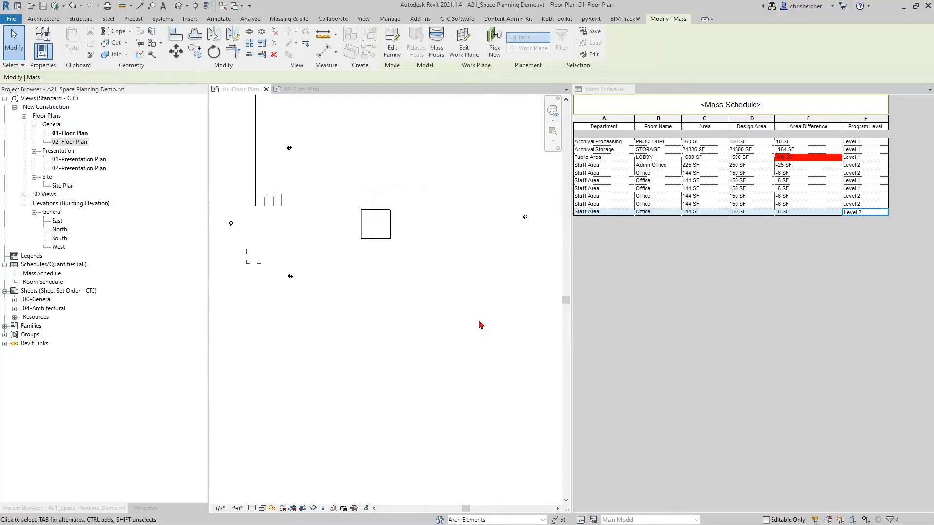
- Open the 02-Floor Plan view and check the relocated Office masses
double_click(63, 142)
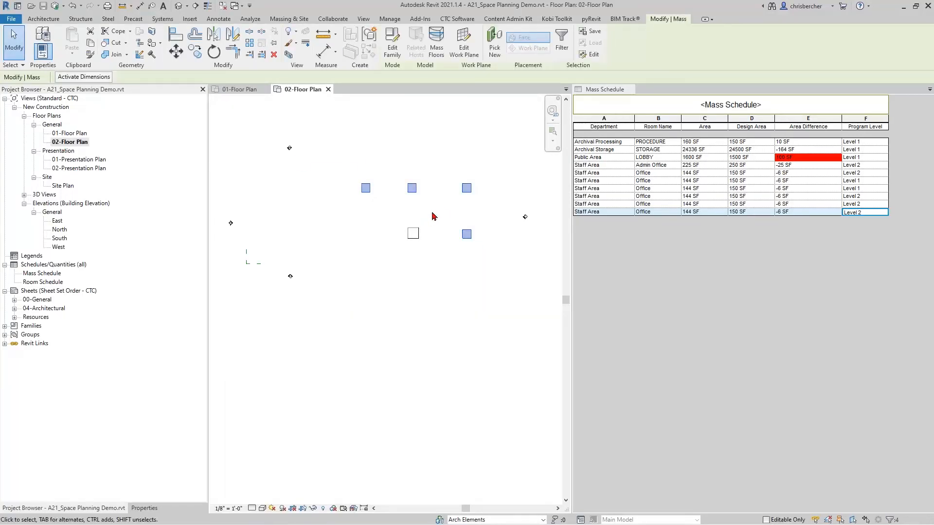
left_click(328, 229)
middle_click_drag(306, 209, 341, 206)
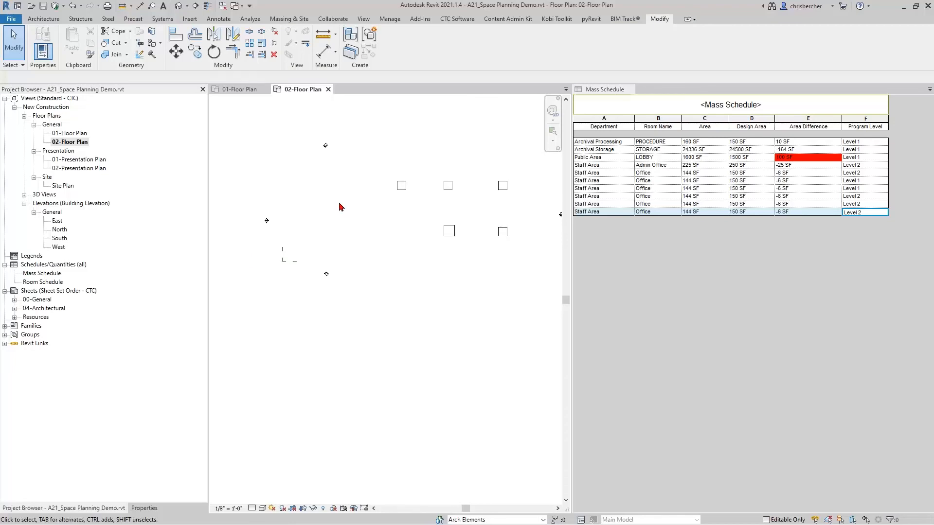
- Return to 01-Floor Plan and move the LOBBY mass just outside the STORAGE mass's left side, level with its lower edge
left_click(76, 136)
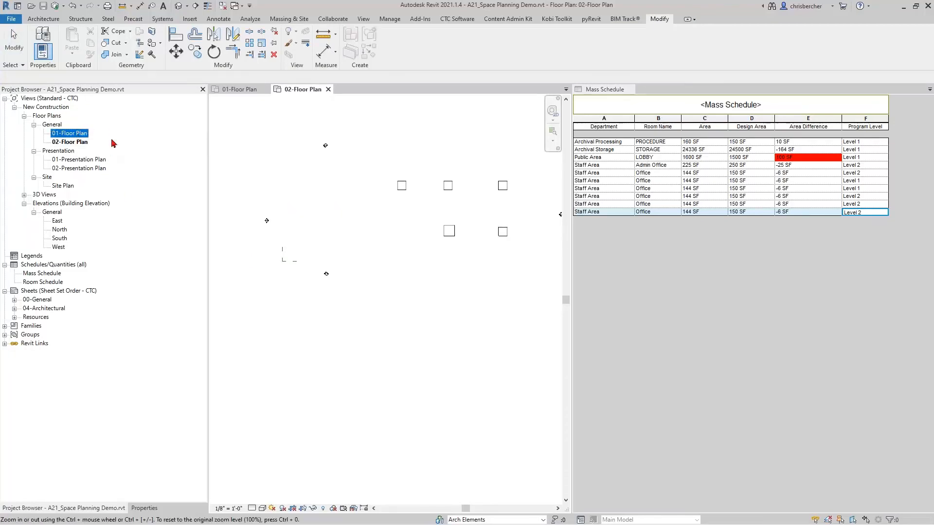
double_click(70, 134)
scroll(365, 192, "down", 1)
middle_click_drag(338, 218, 424, 235)
left_click(474, 228)
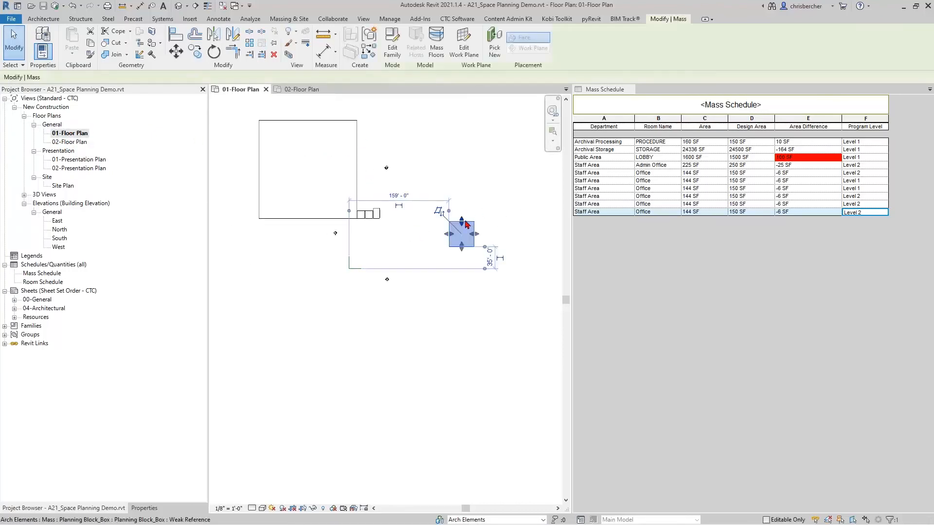
left_click_drag(471, 244, 422, 204)
scroll(422, 204, "up", 3)
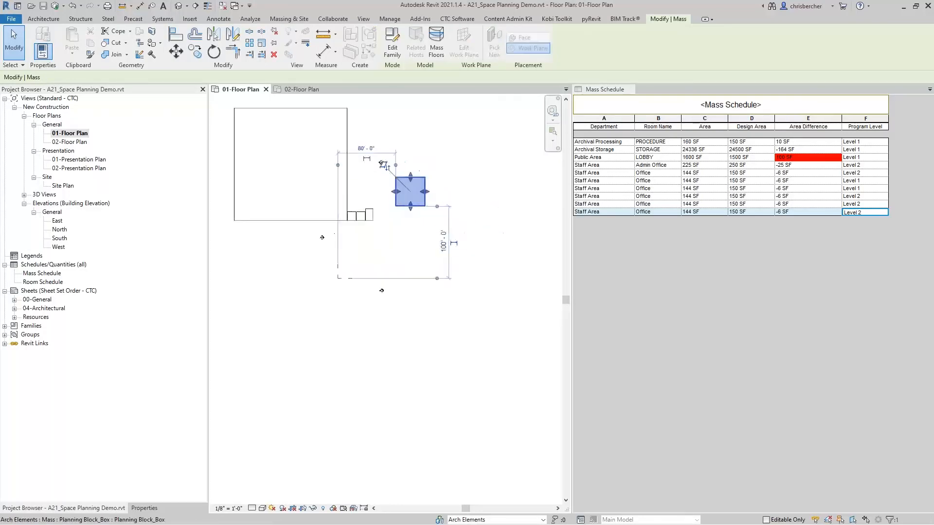
middle_click_drag(423, 273, 539, 308)
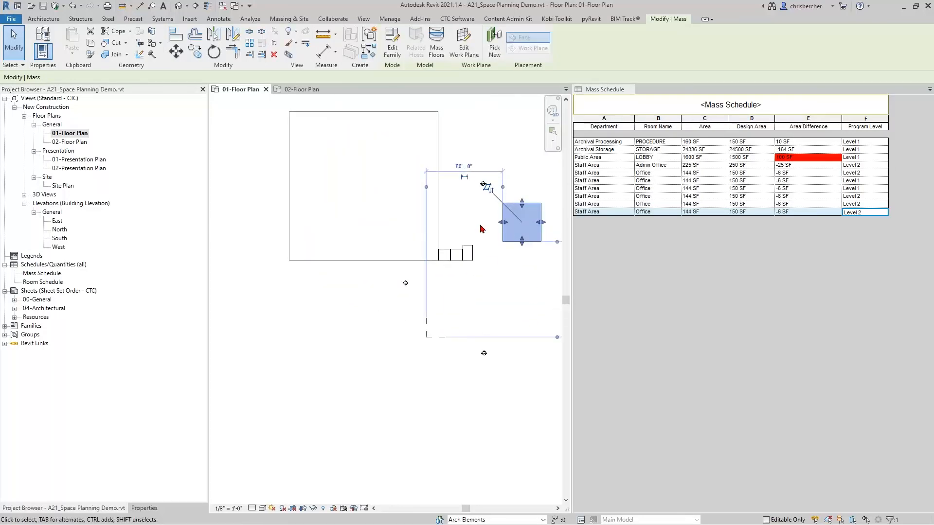
left_click_drag(497, 243, 250, 260)
scroll(253, 277, "up", 2)
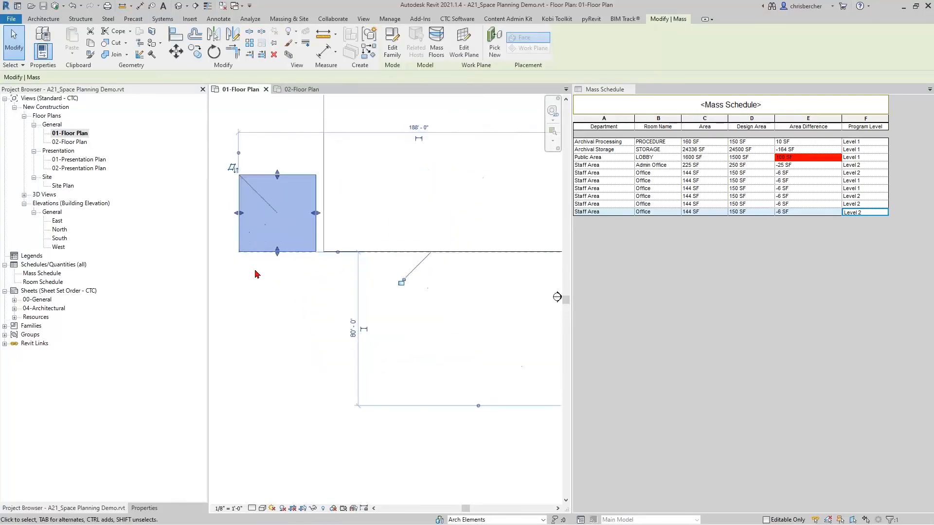
- Align the right side of the LOBBY mass with the left side of the STORAGE mass
key("a")
key("l")
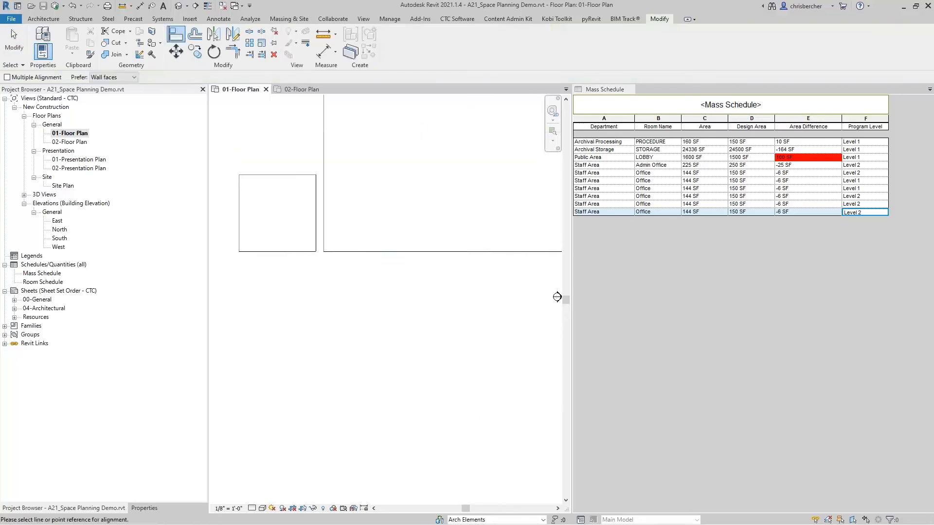
scroll(318, 221, "up", 2)
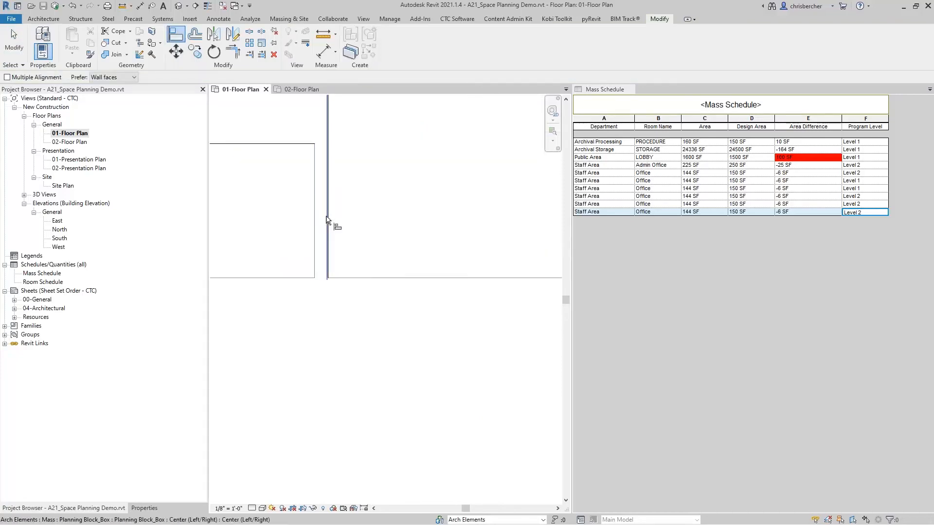
scroll(328, 278, "up", 3)
left_click(327, 277)
left_click(296, 273)
scroll(372, 300, "down", 2)
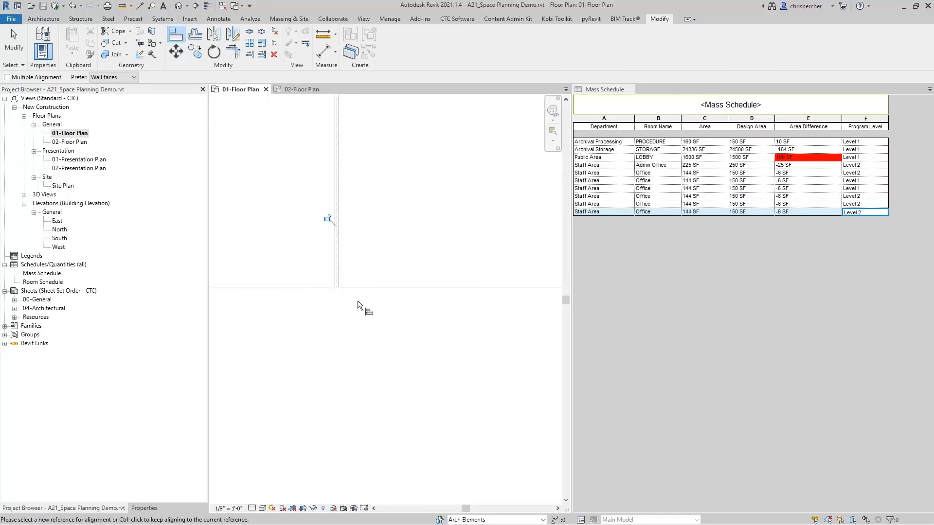
key("Escape")
scroll(336, 321, "down", 3)
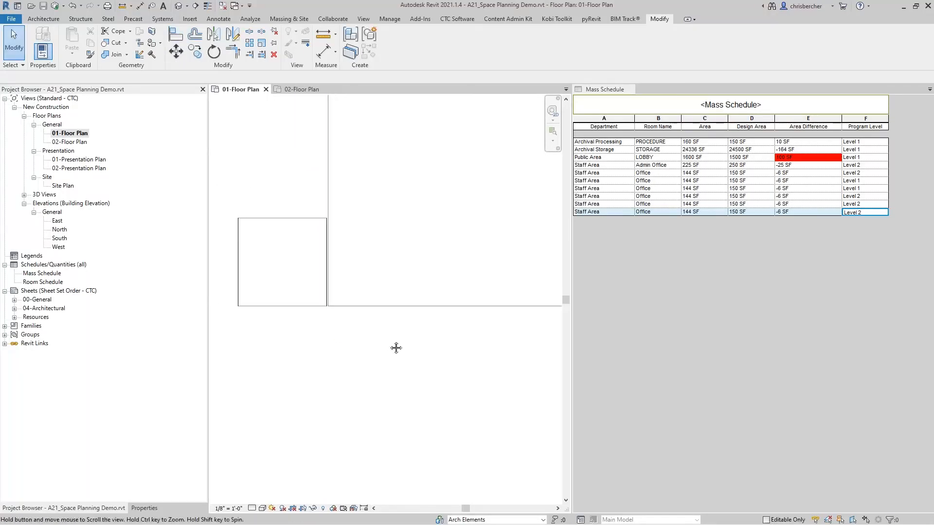
scroll(426, 301, "down", 3)
scroll(425, 343, "up", 1)
middle_click_drag(424, 343, 357, 344)
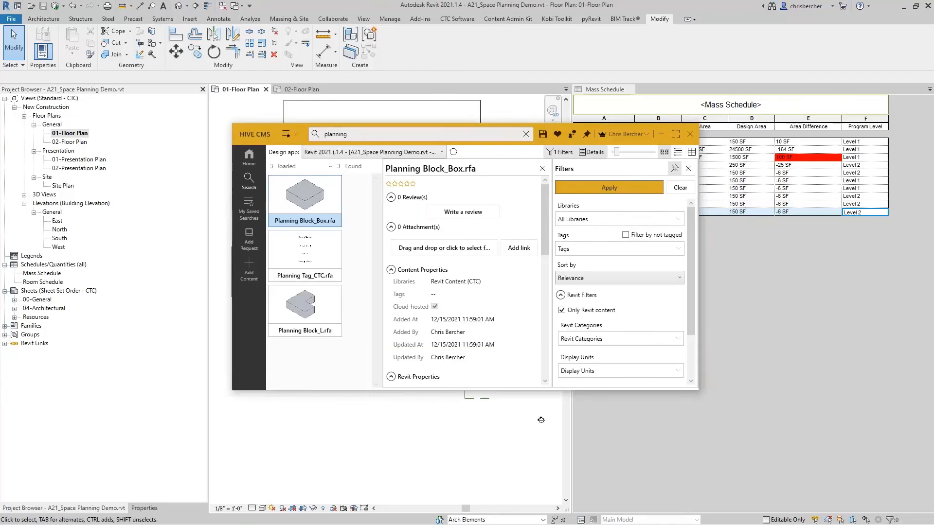
- Load the Planning Block_L family from the content library and place one instance beside the STORAGE mass's upper right corner in 01-Floor Plan
left_click(305, 326)
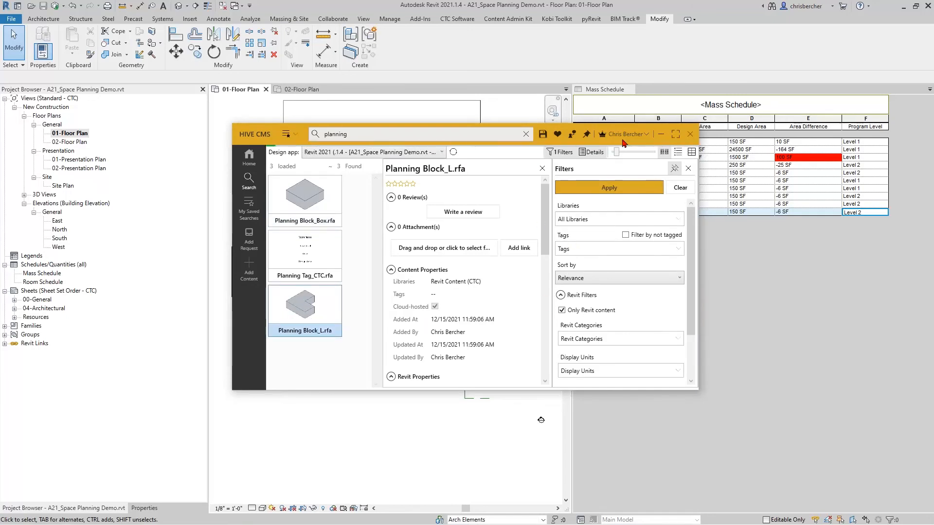
left_click(696, 153)
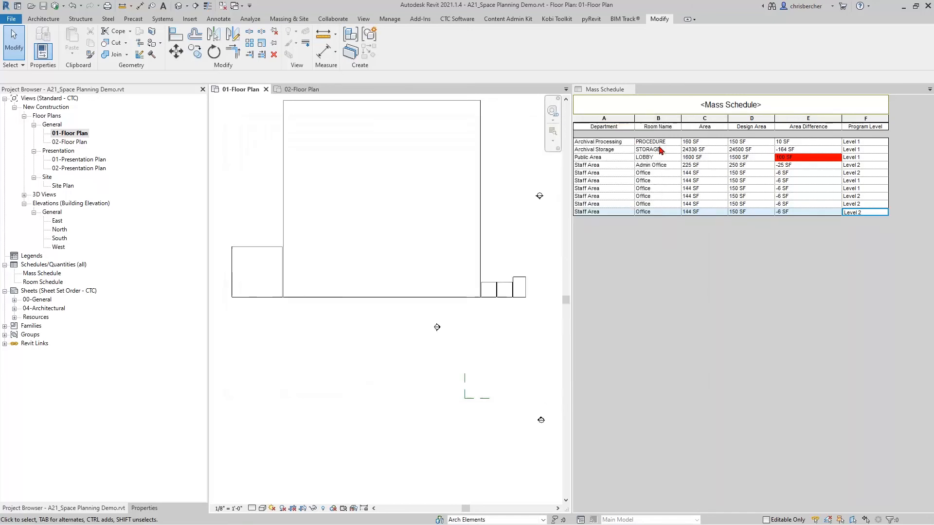
middle_click_drag(481, 239, 350, 280)
left_click(383, 197)
key("Escape")
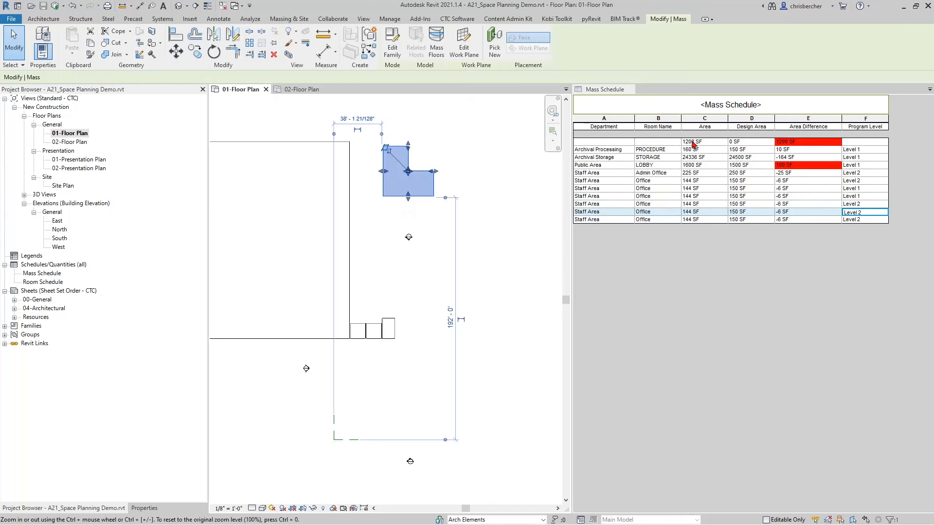
left_click(501, 214)
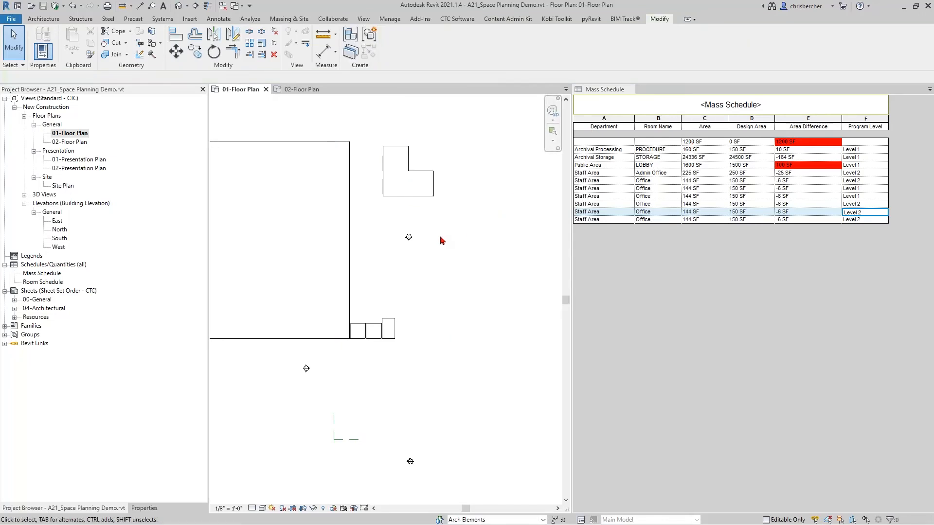
- Try to change the PROCEDURE mass's family type from Planning Block_Box to Planning Block_L
left_click(455, 334)
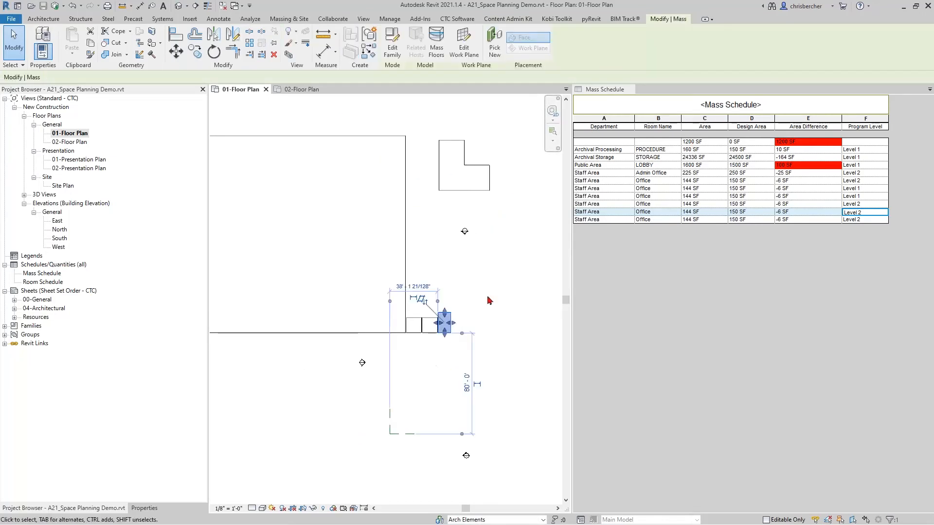
left_click(141, 508)
left_click(68, 112)
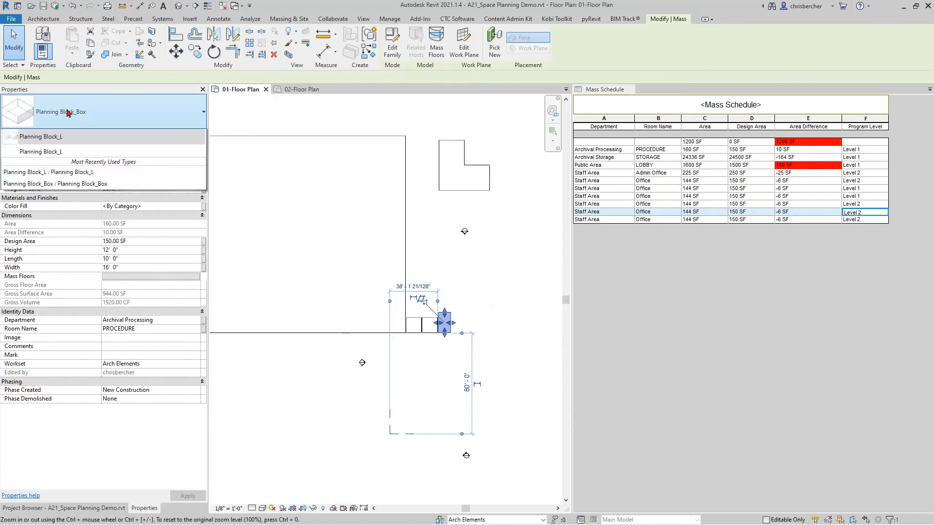
left_click(67, 197)
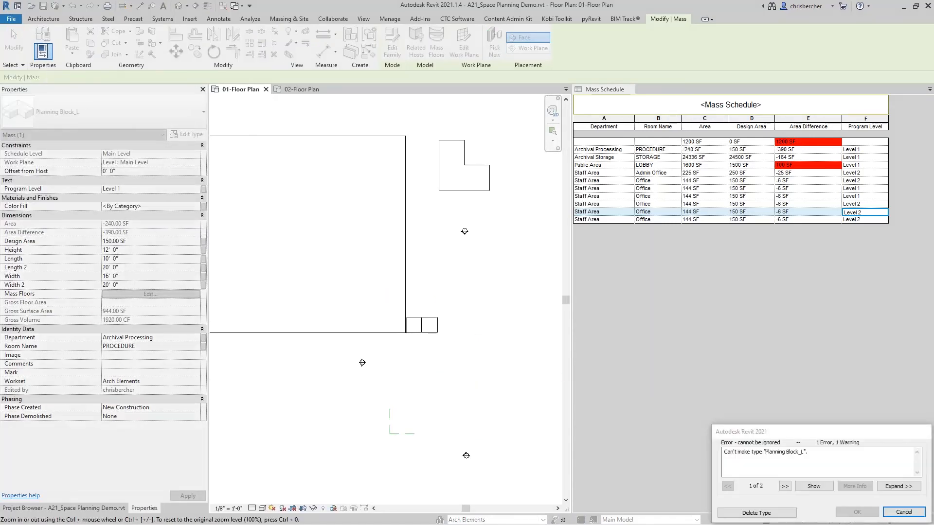
left_click(906, 513)
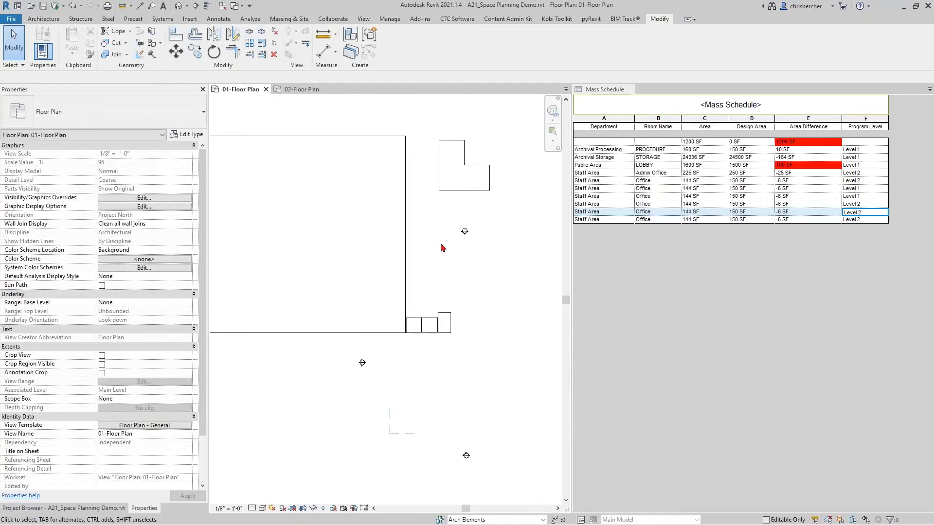
- Move the L-shaped mass down to just right of the PROCEDURE mass, with their lower edges roughly level
left_click(441, 143)
left_click_drag(442, 143, 472, 340)
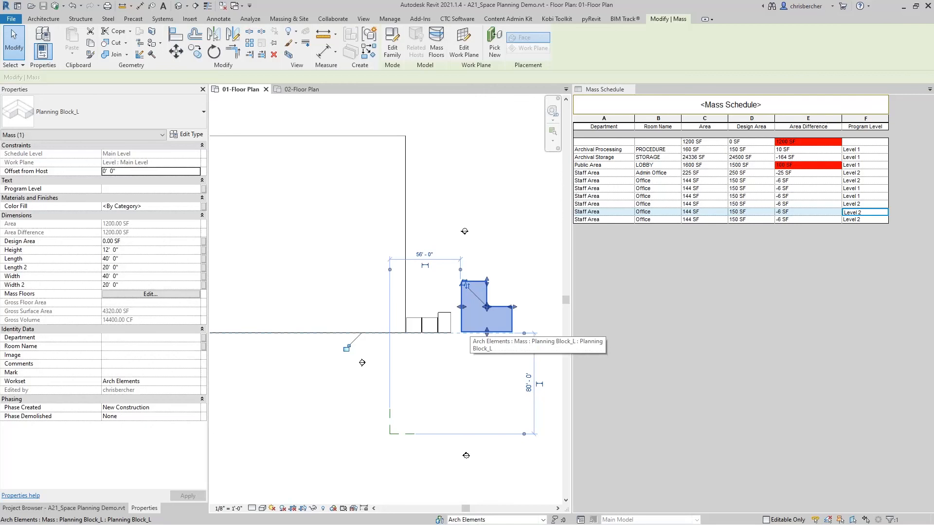
left_click(559, 267)
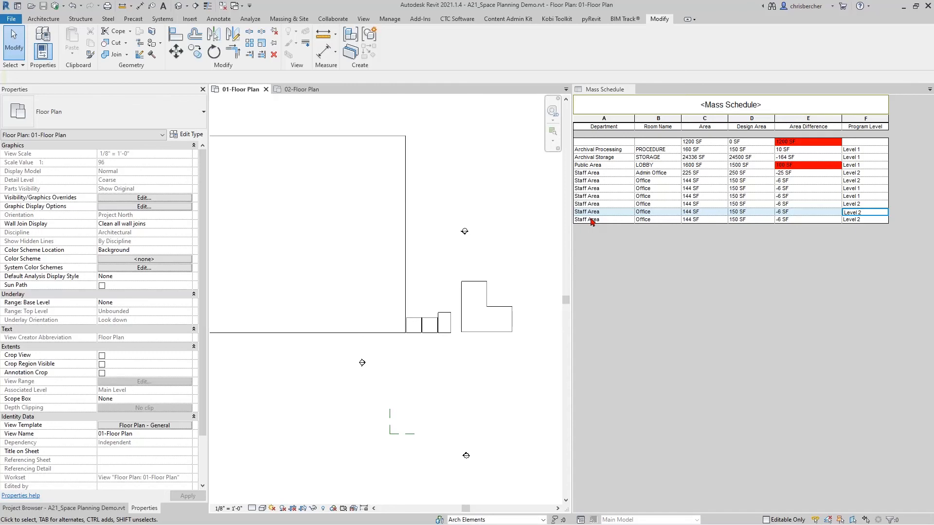
left_click(512, 319)
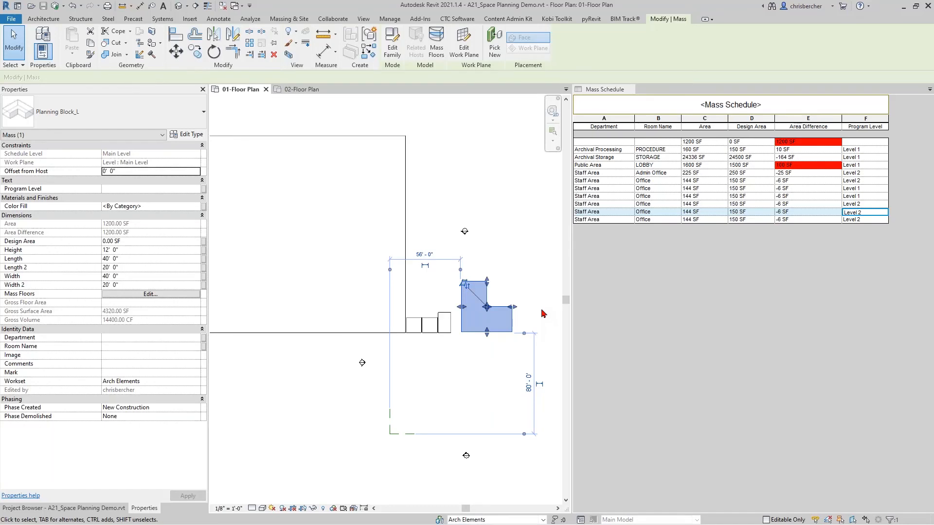
left_click(479, 169)
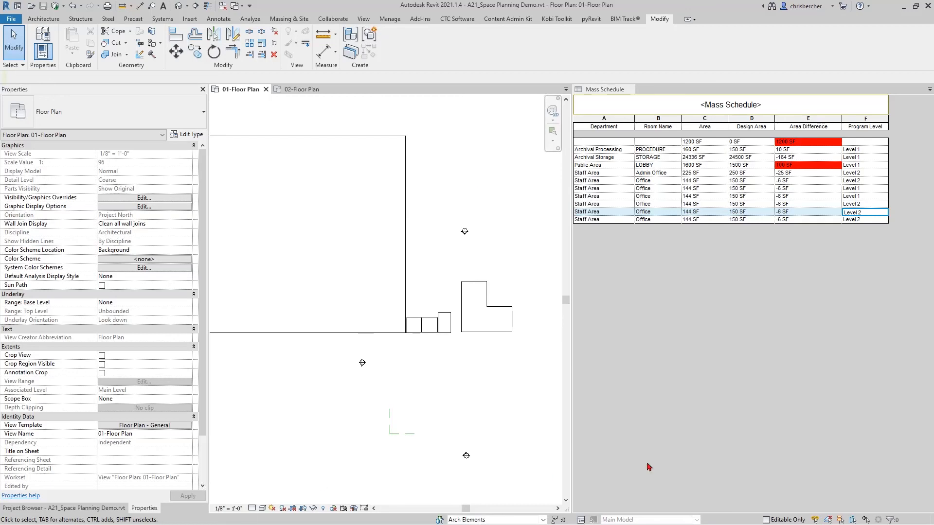
- Load the Planning Tag_CTC family and tag the STORAGE mass at its centre without a leader
middle_click_drag(340, 407, 389, 404)
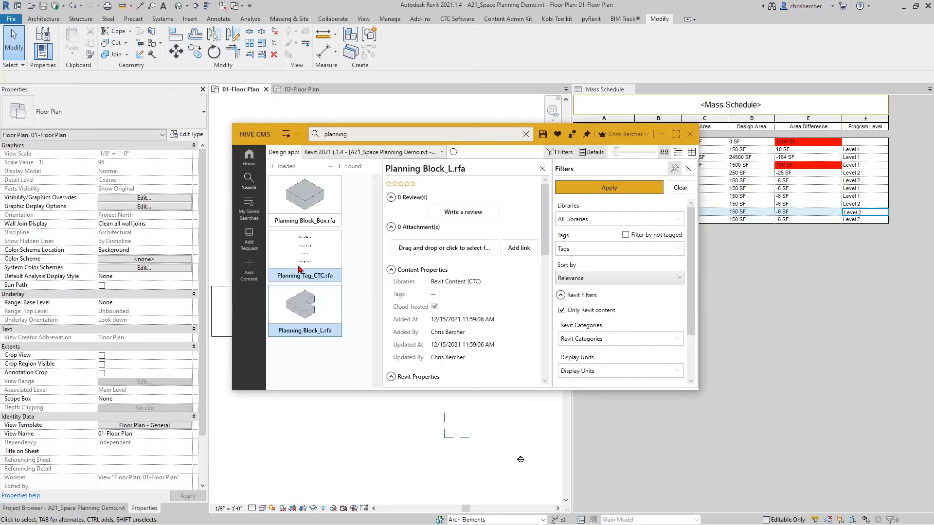
left_click(309, 270)
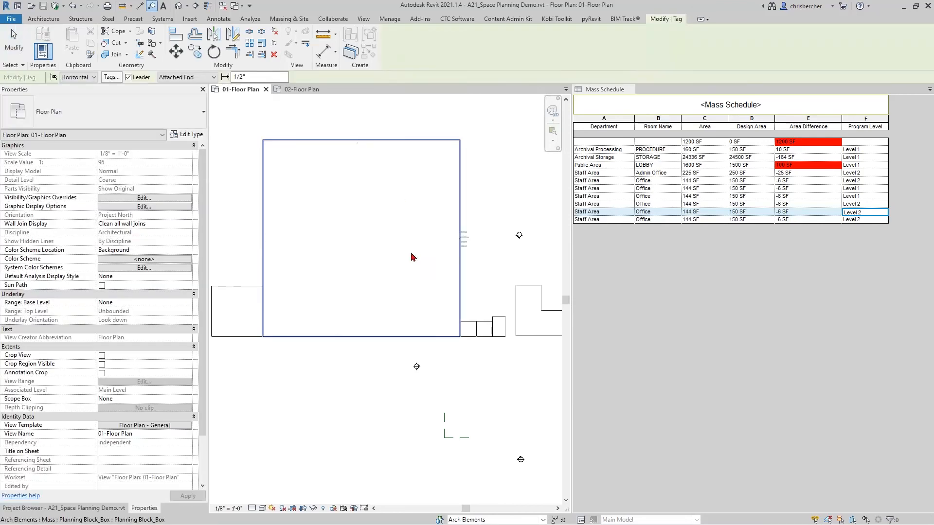
left_click(128, 77)
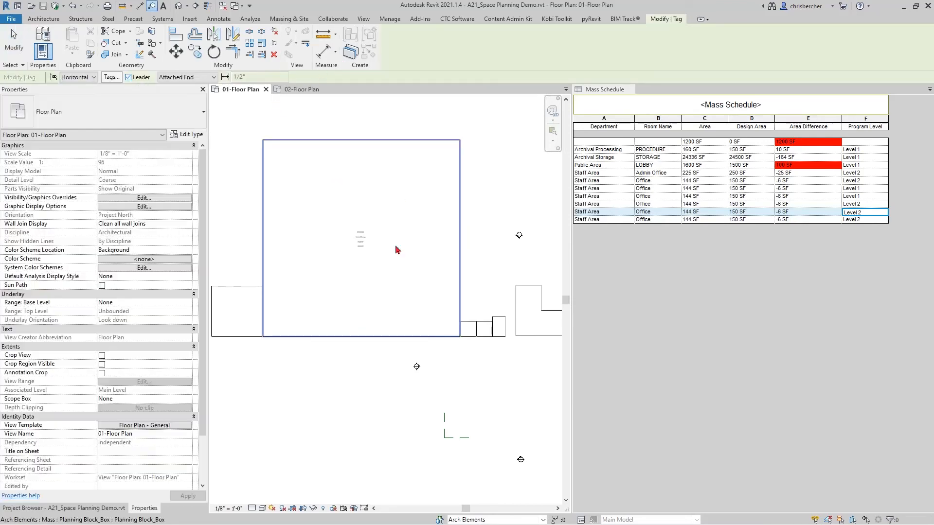
left_click(364, 240)
scroll(369, 248, "up", 5)
key("Escape")
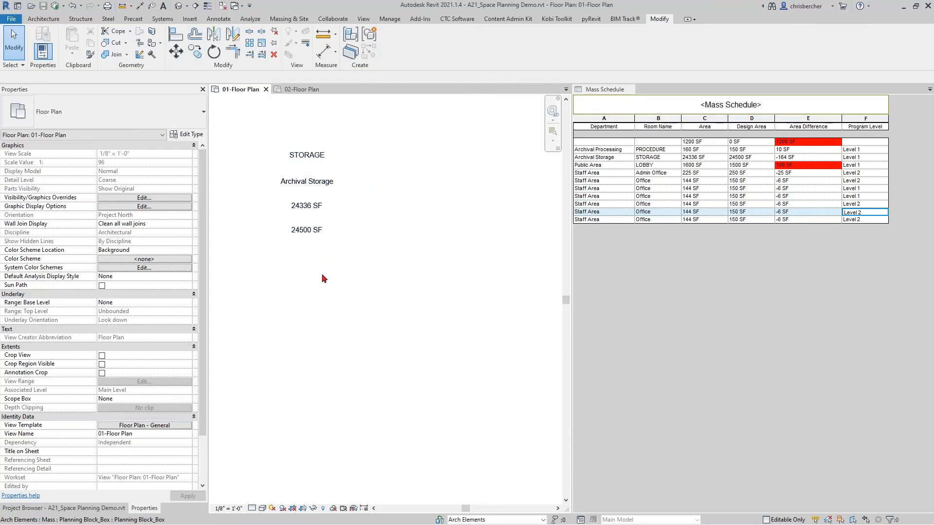
- Open the Department value in the STORAGE mass's tag for editing, and inspect the properties of the STORAGE and L-shaped masses
middle_click_drag(323, 279, 388, 307)
left_click(367, 234)
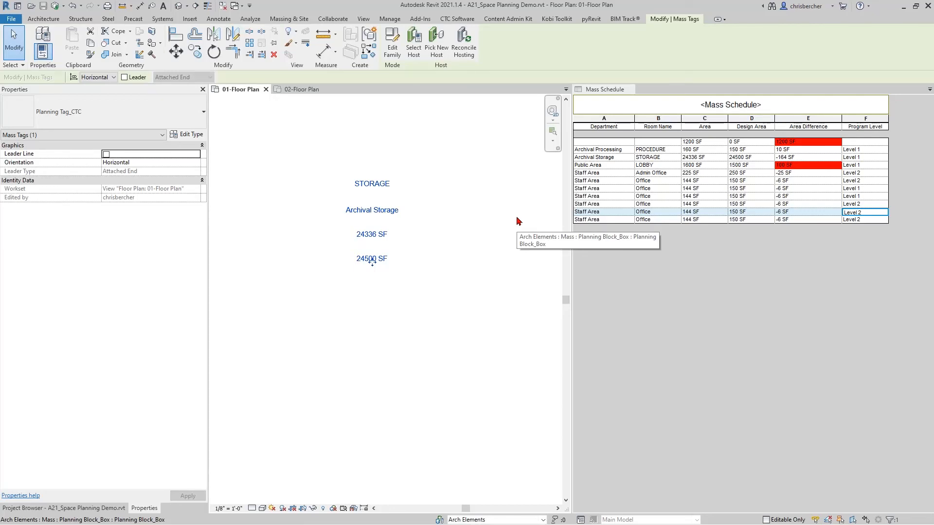
left_click(370, 210)
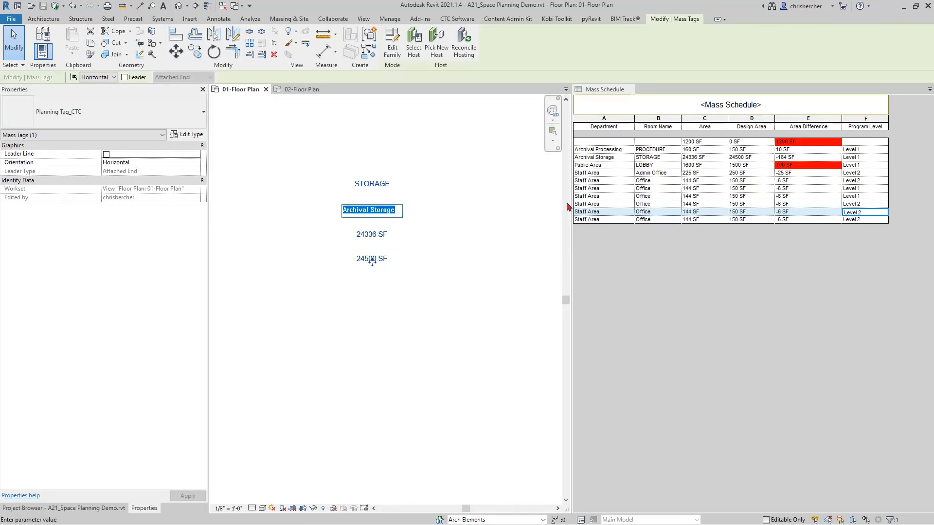
left_click(462, 263)
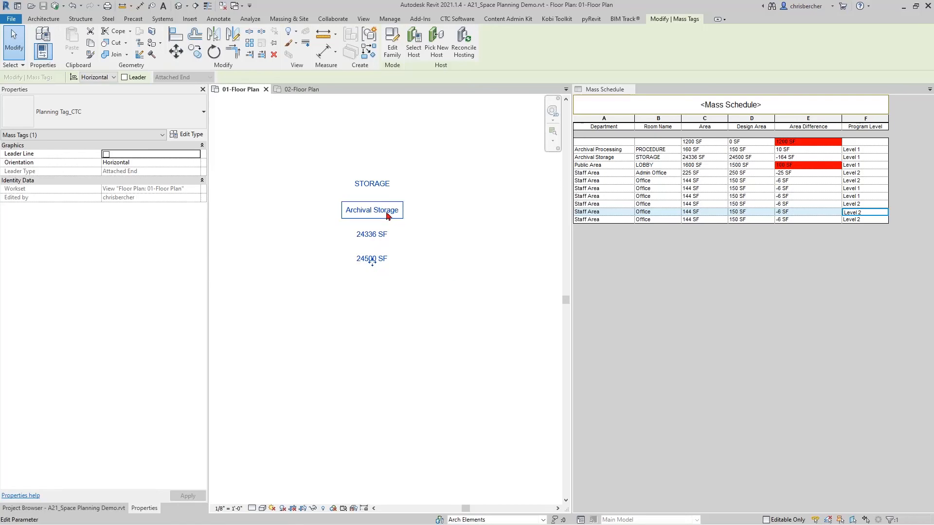
left_click(390, 317)
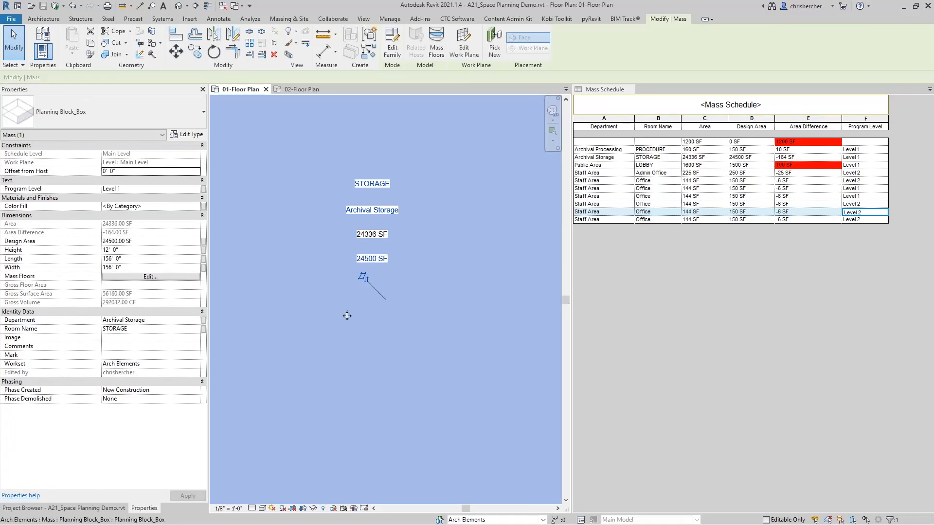
key("Escape")
scroll(367, 302, "down", 3)
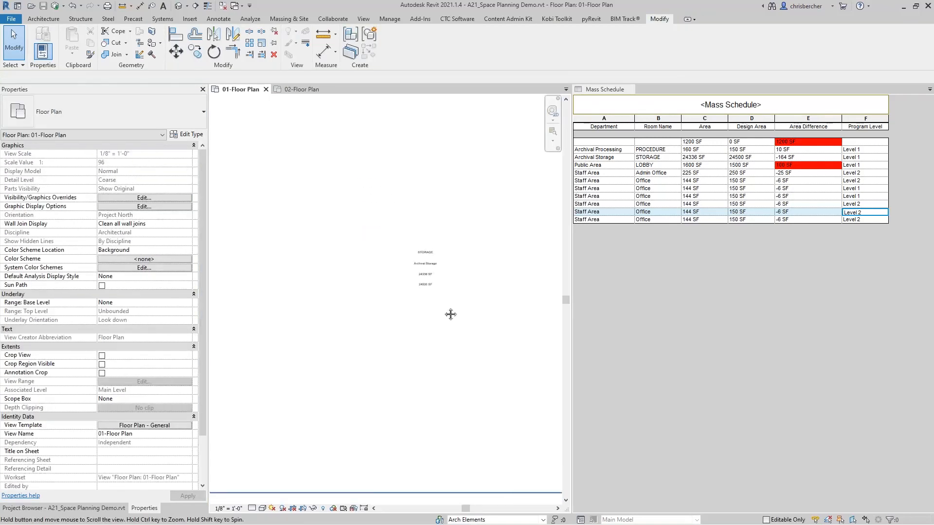
scroll(370, 299, "down", 3)
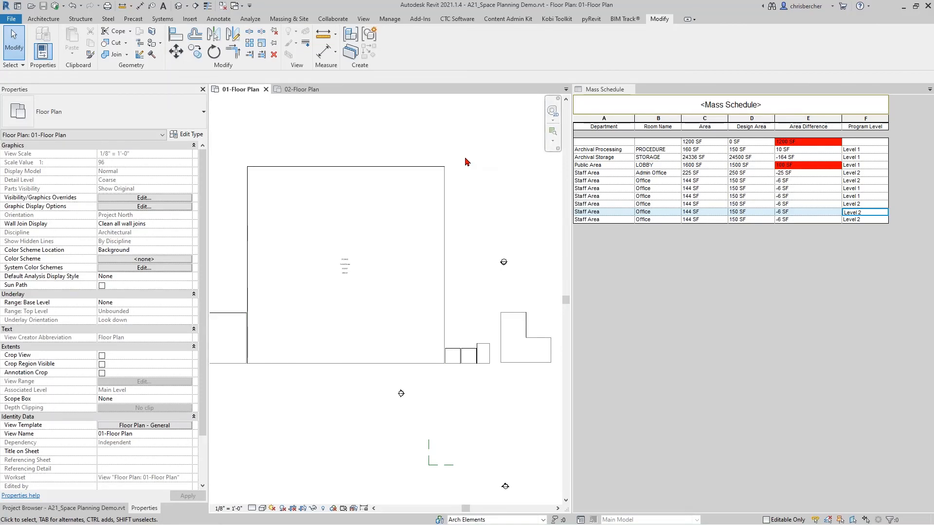
left_click(504, 325)
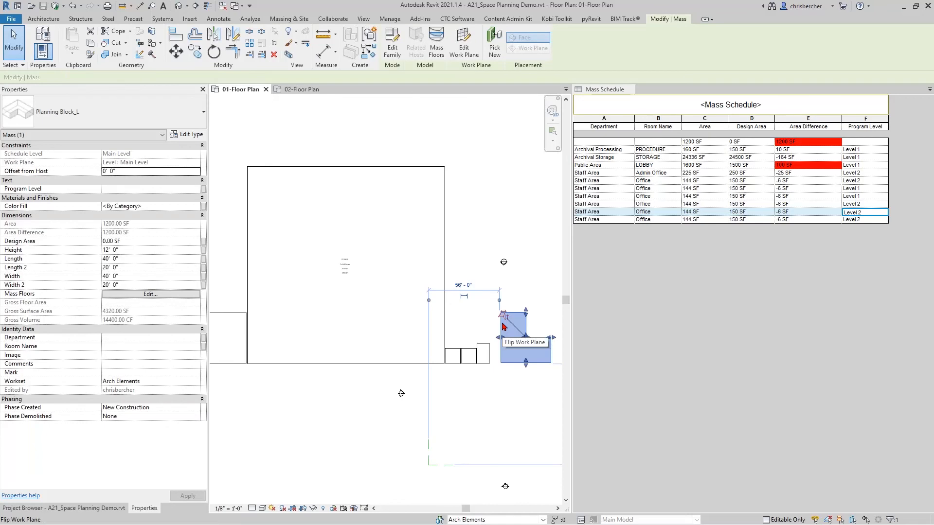
left_click(469, 183)
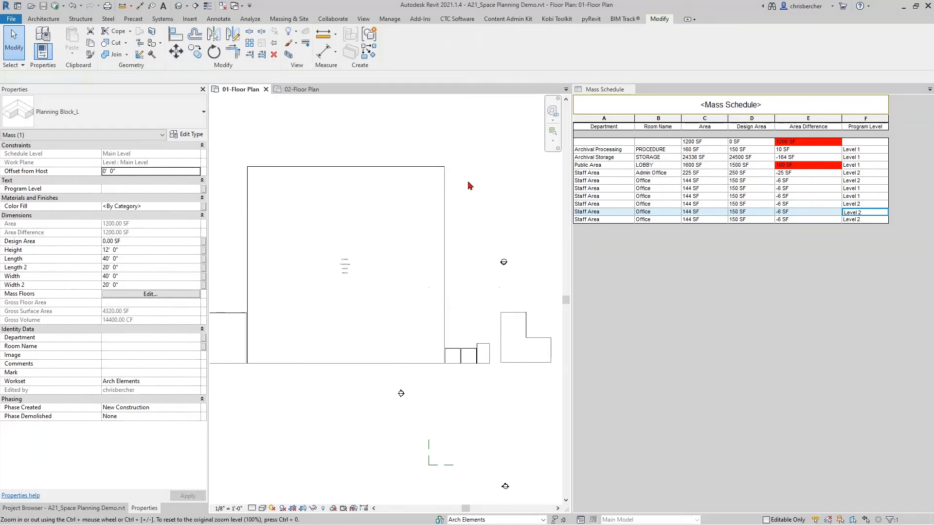
- For the STORAGE mass's Color Fill, create a new material named Planning - Archival Storage
left_click(415, 167)
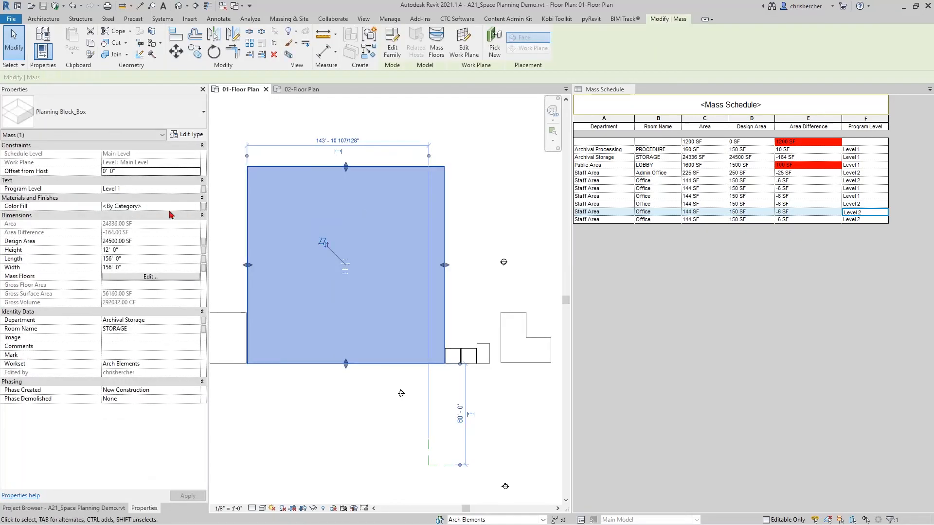
left_click(199, 208)
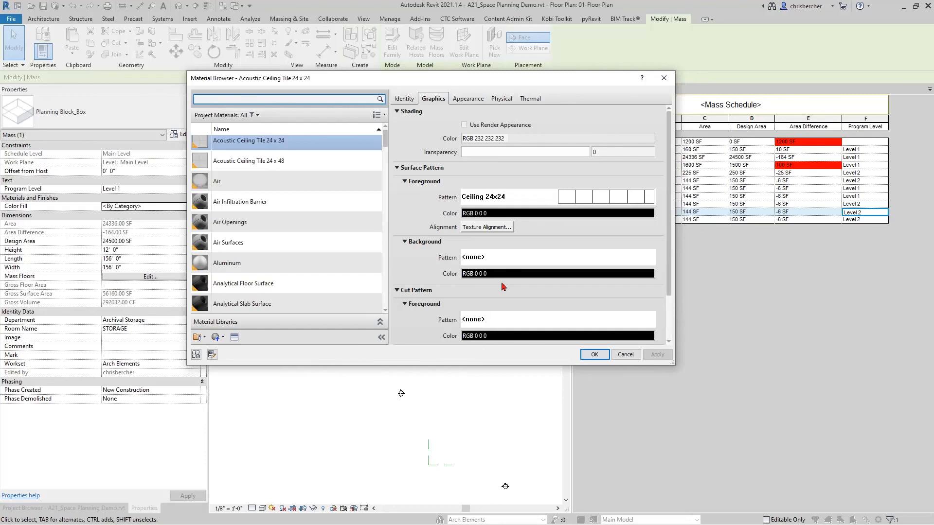
left_click(216, 337)
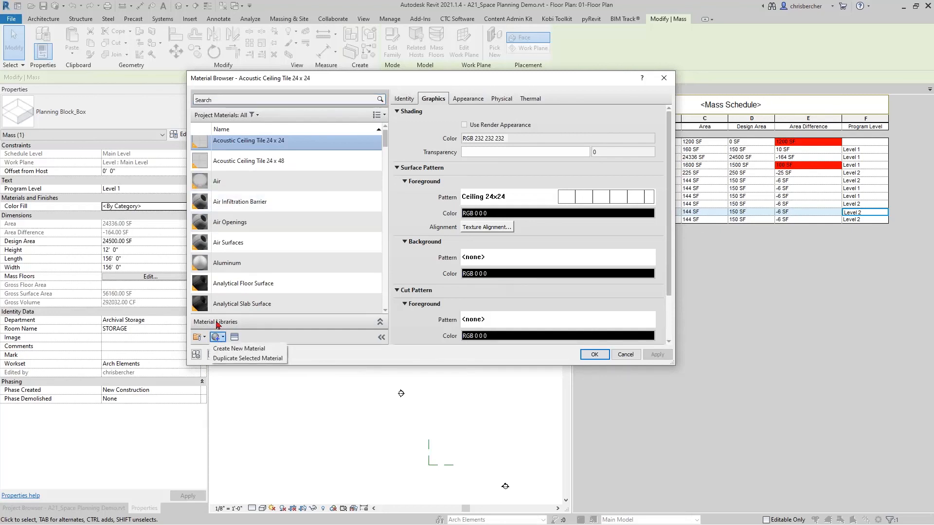
left_click(229, 350)
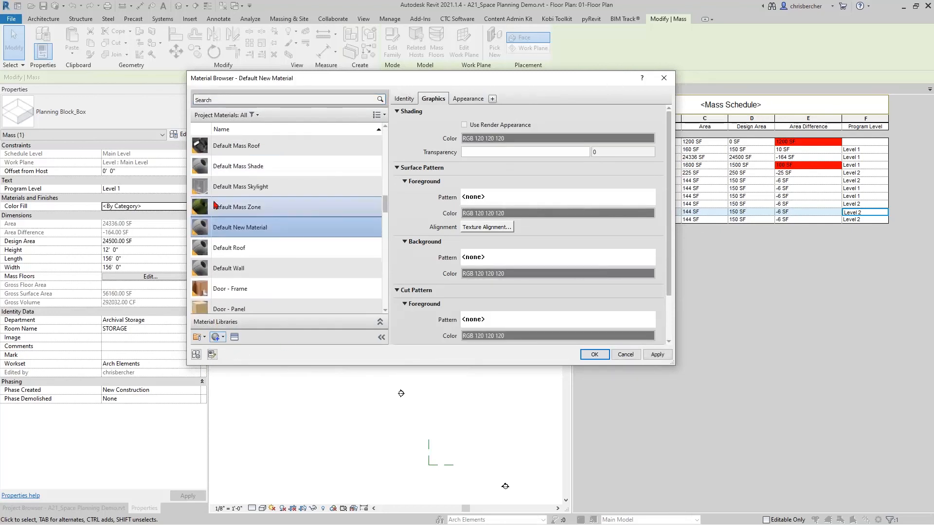
right_click(273, 230)
left_click(296, 256)
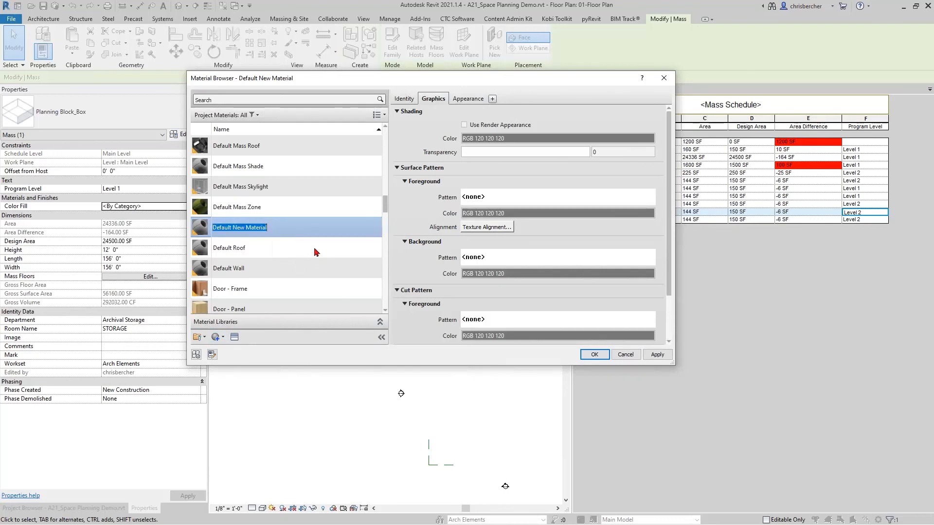
type("Planning - A")
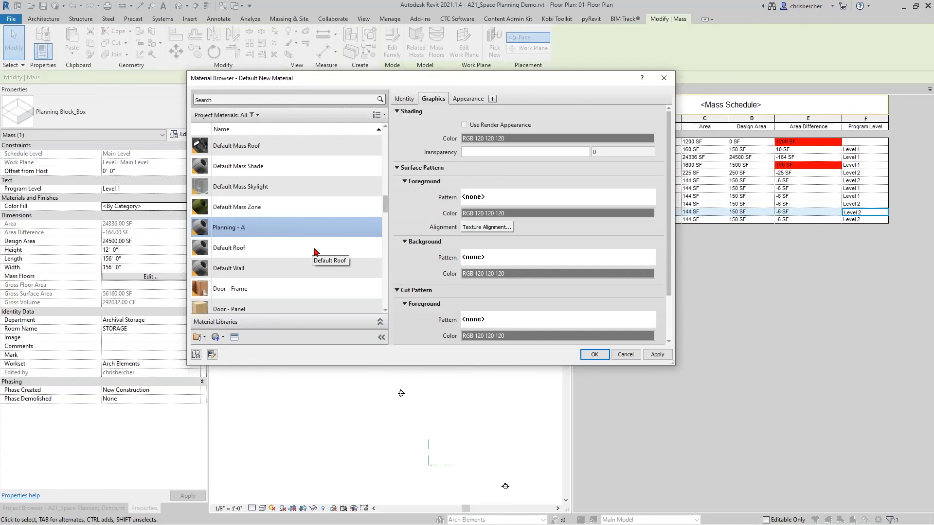
type("rchival Storage")
key("Return")
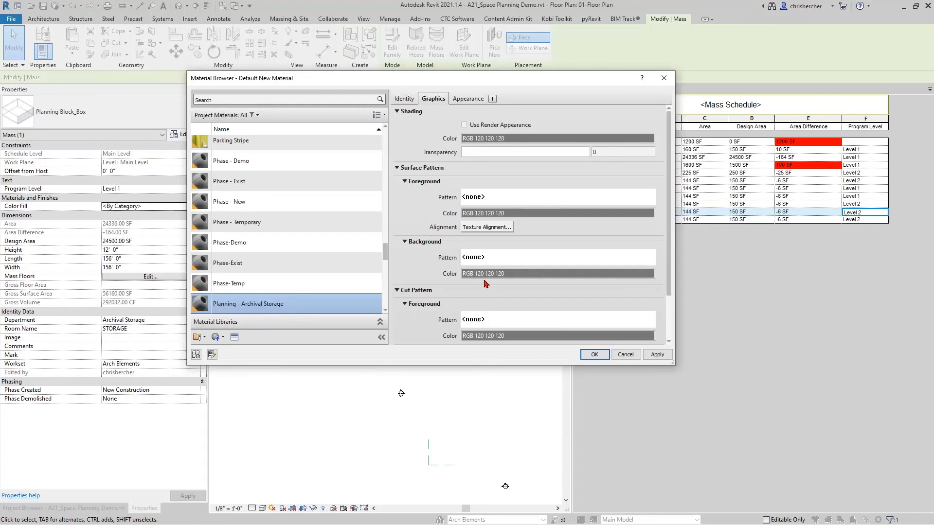
- Set the shading color of the Planning - Archival Storage material to green, RGB 0 255 0
left_click(468, 97)
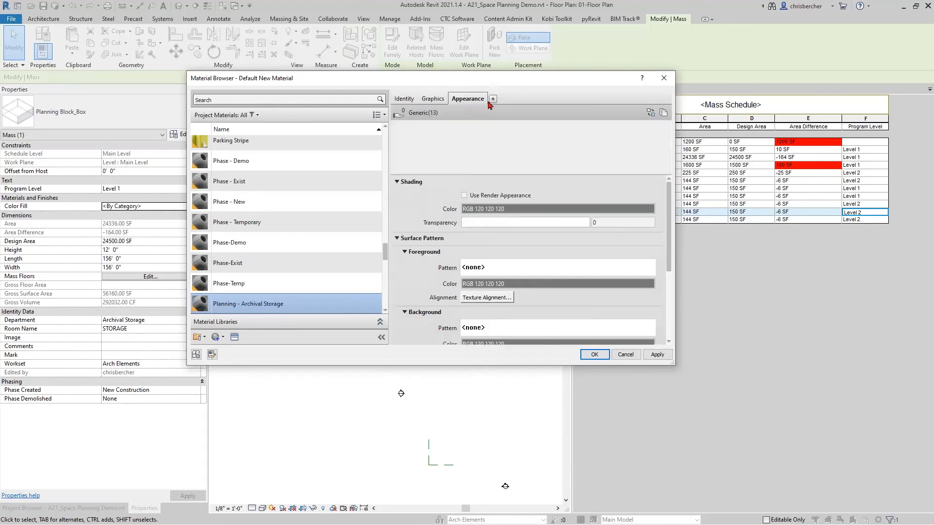
left_click(432, 101)
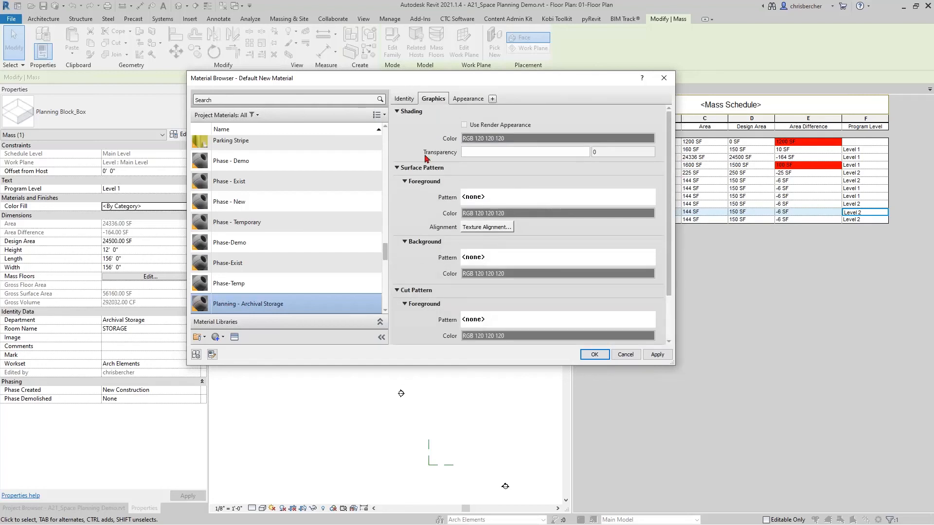
left_click(519, 139)
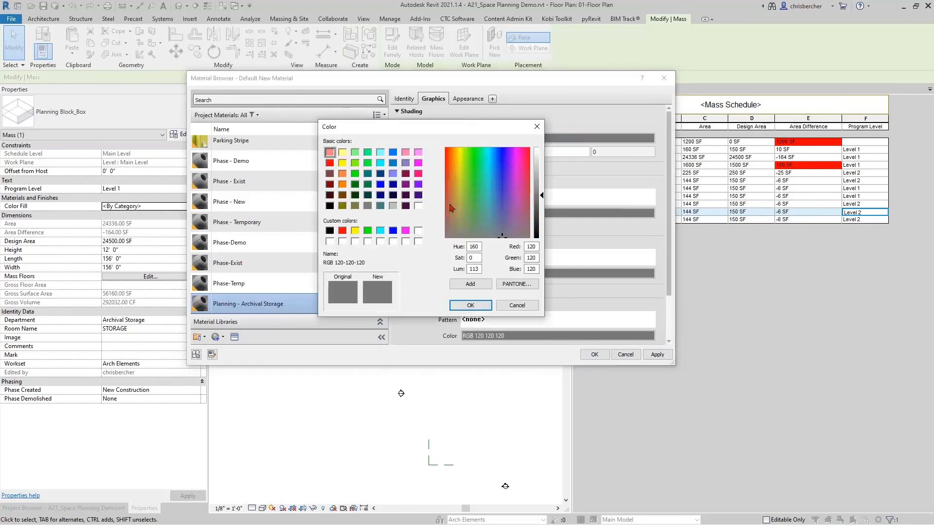
left_click(367, 230)
left_click(470, 305)
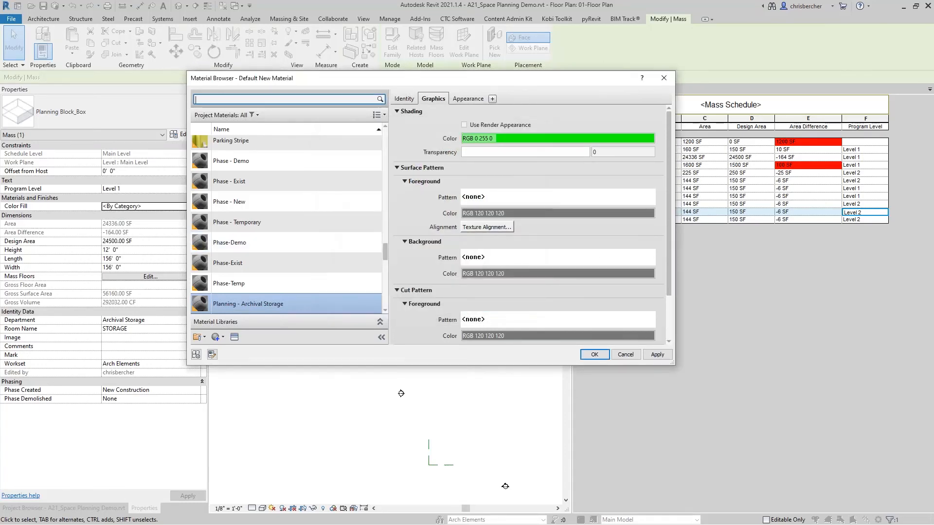
- Assign the Planning - Archival Storage material to the STORAGE mass's Color Fill and check the visual style options for the 01-Floor Plan view
left_click(594, 355)
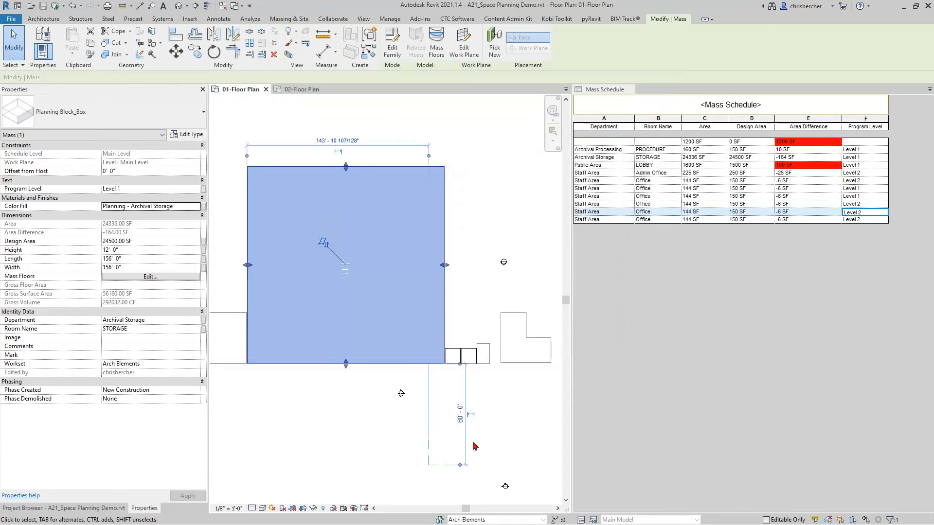
left_click(375, 393)
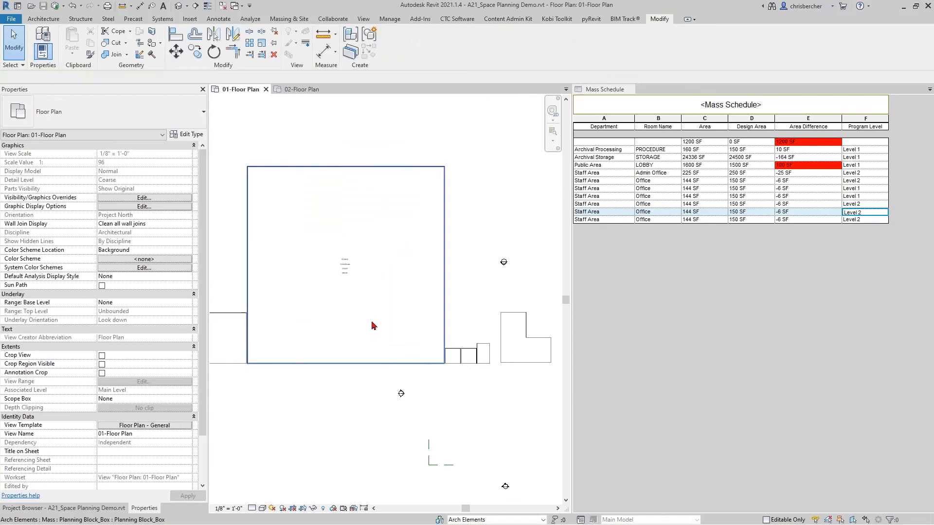
left_click(263, 509)
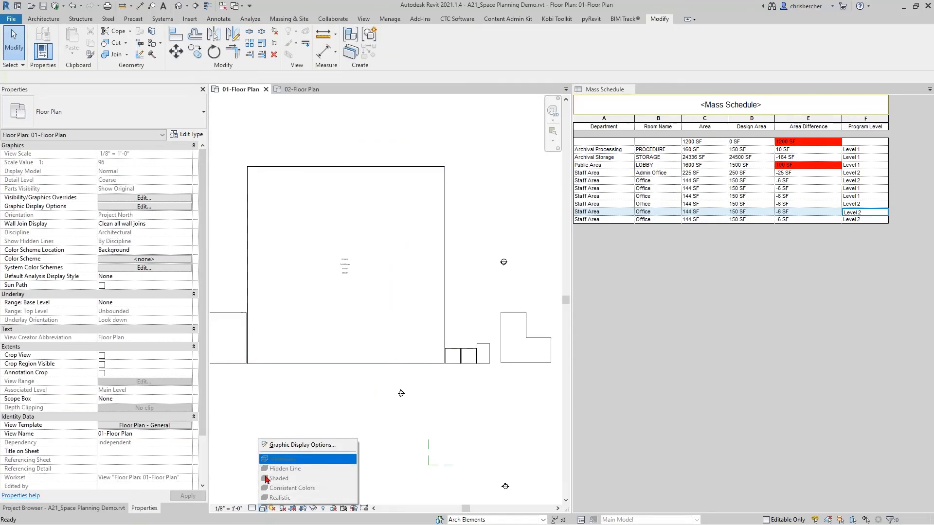
left_click(271, 413)
- Open the 01-Presentation Plan view to see how the masses display there
left_click(104, 509)
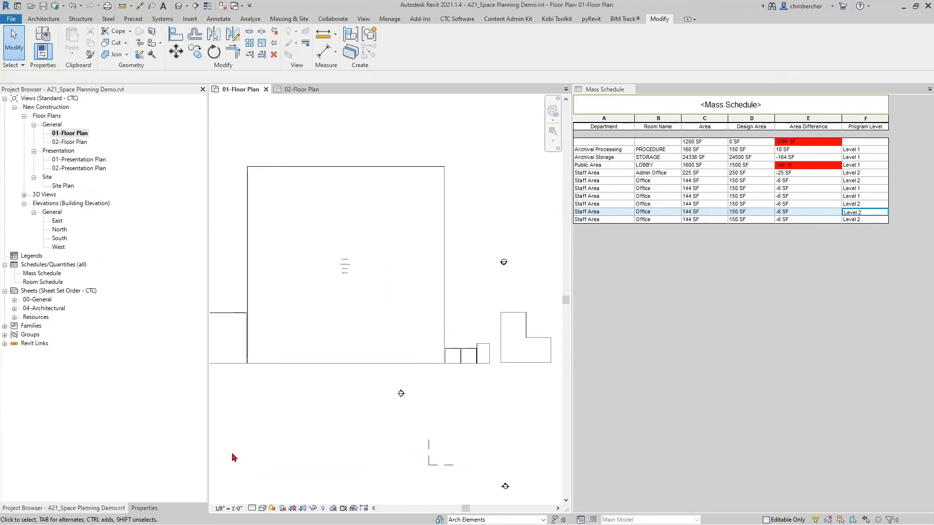
double_click(81, 161)
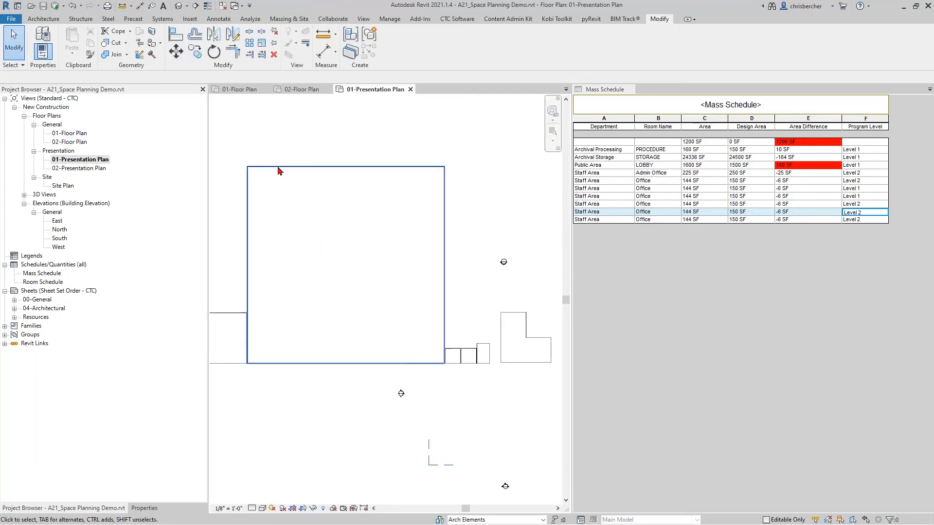
left_click(75, 136)
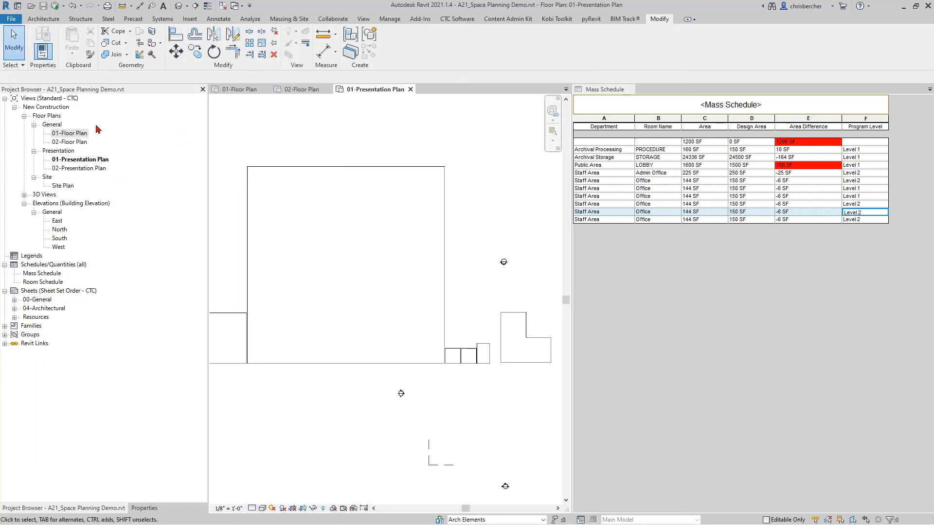
- Open the view template manager and select the Floor Plan - General template for editing
left_click(363, 18)
left_click(47, 46)
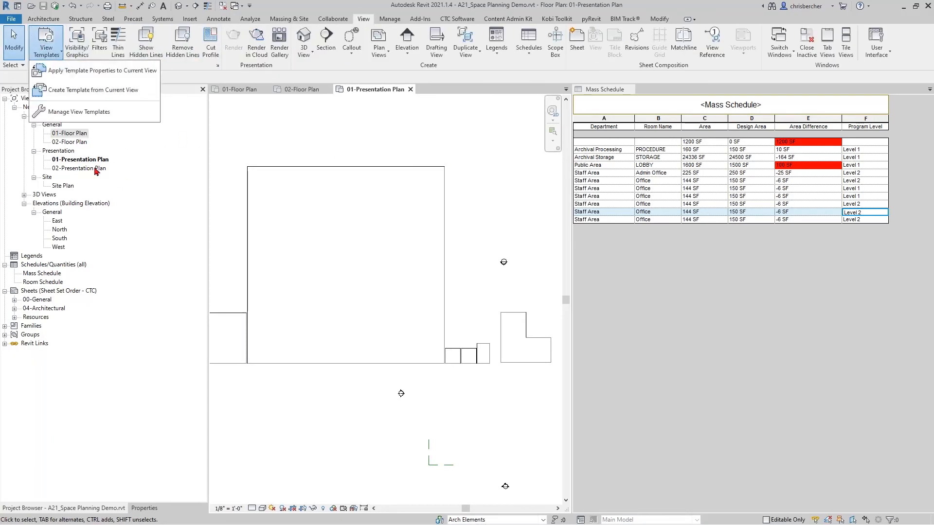
left_click(55, 113)
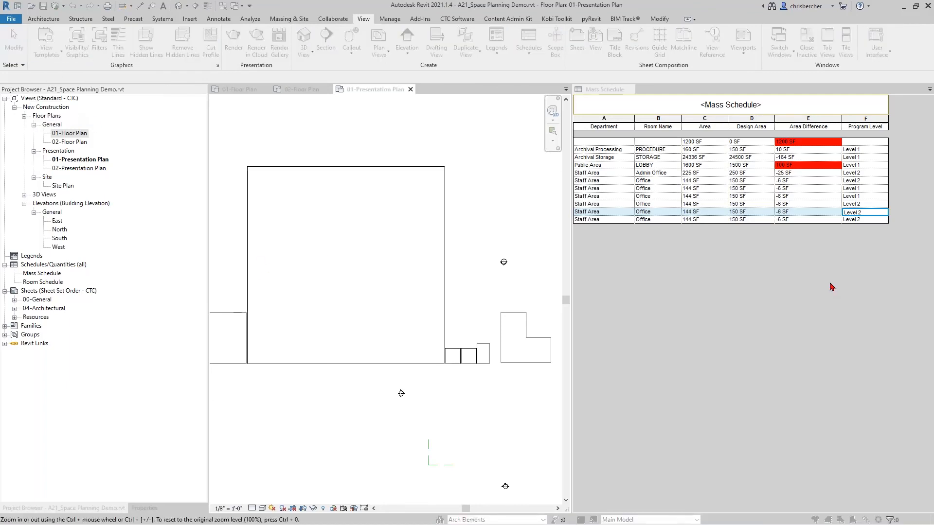
left_click_drag(336, 82, 332, 83)
left_click(225, 143)
left_click(212, 177)
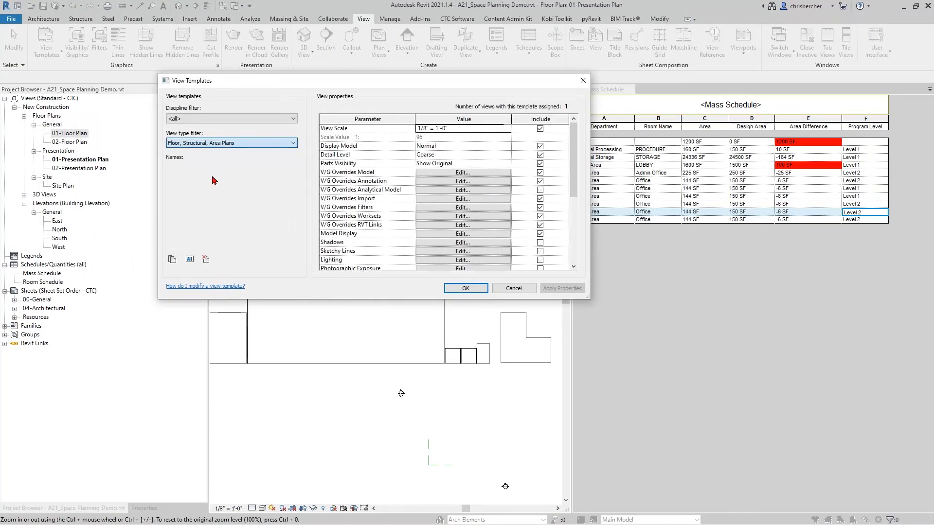
left_click(197, 204)
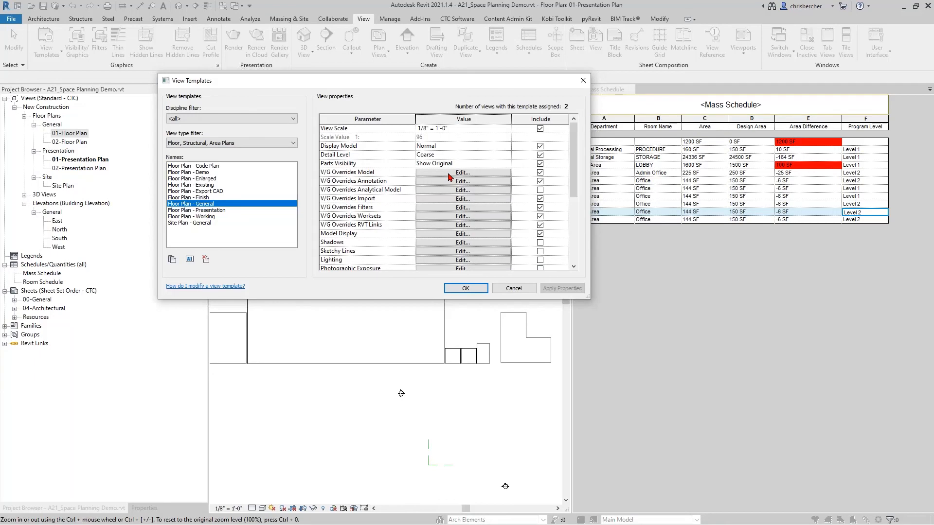
- Set the Floor Plan - General template's model display style to Consistent Colors and save the template
scroll(450, 177, "down", 3)
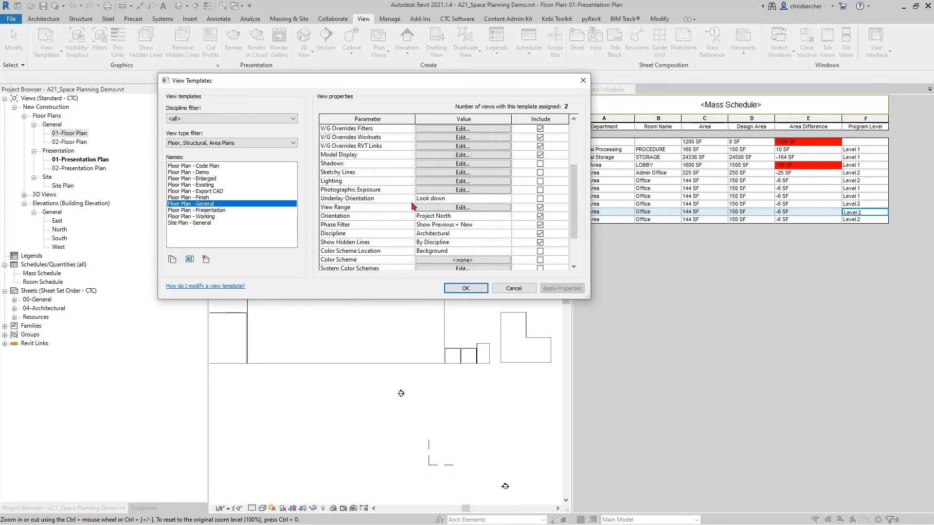
scroll(408, 211, "down", 2)
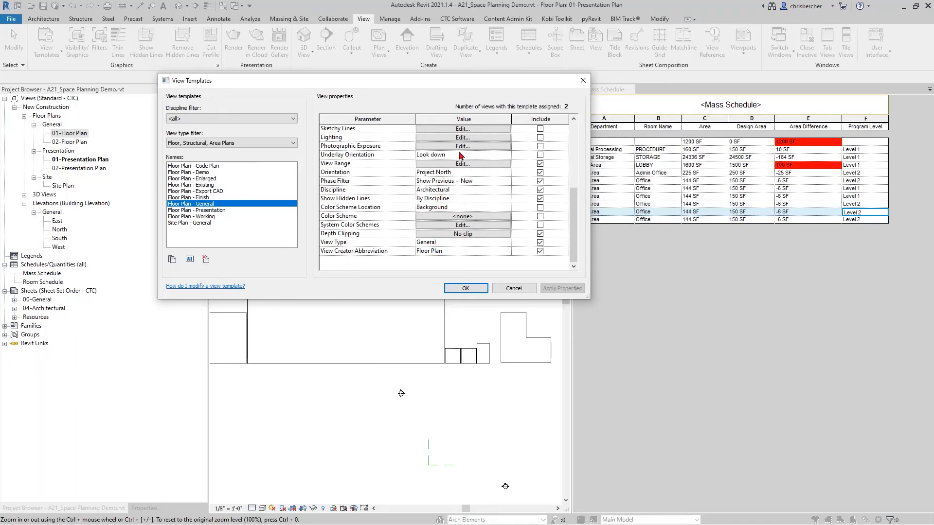
scroll(461, 155, "up", 2)
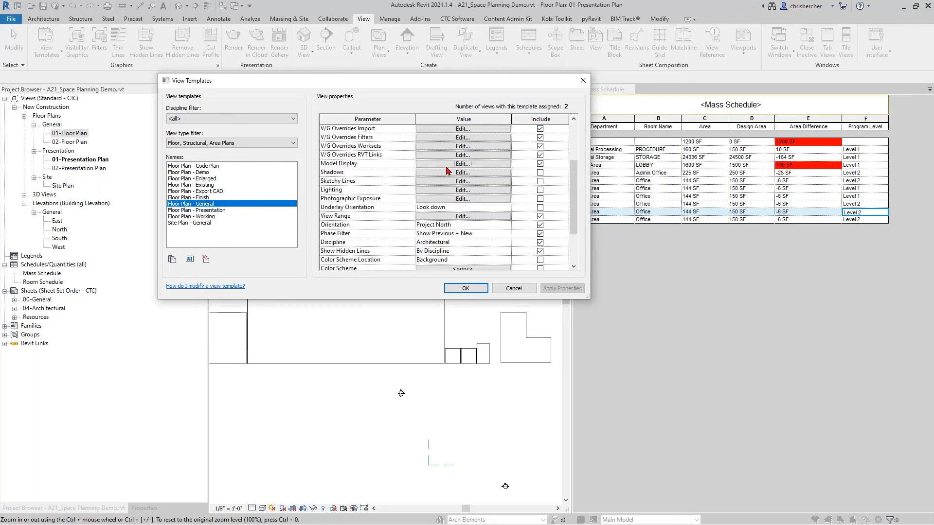
left_click(448, 164)
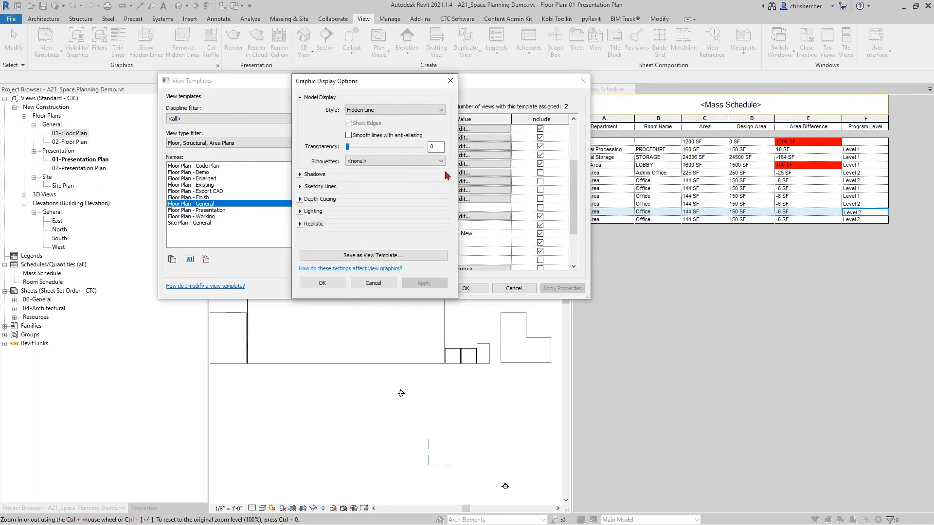
left_click(370, 110)
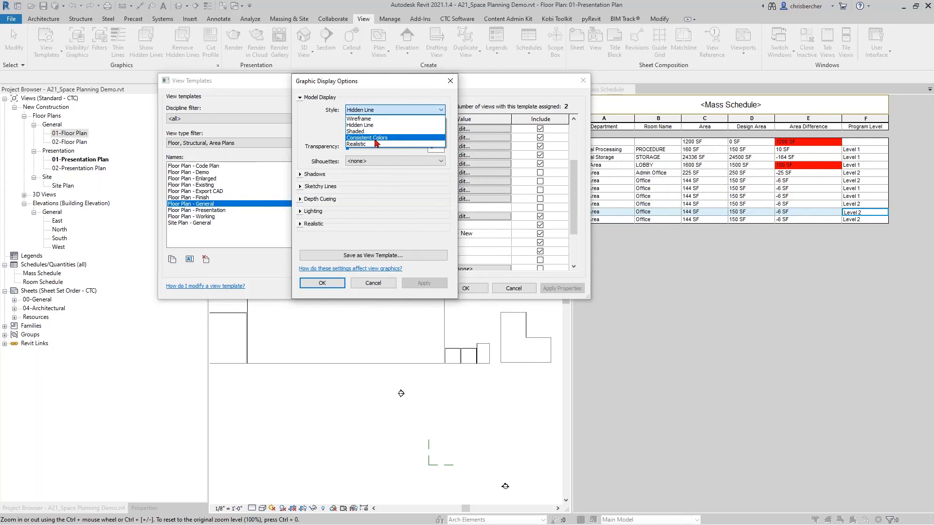
left_click(375, 140)
left_click(321, 283)
left_click(465, 288)
- Return to the 01-Floor Plan view and fit its contents in the window
scroll(343, 401, "down", 4)
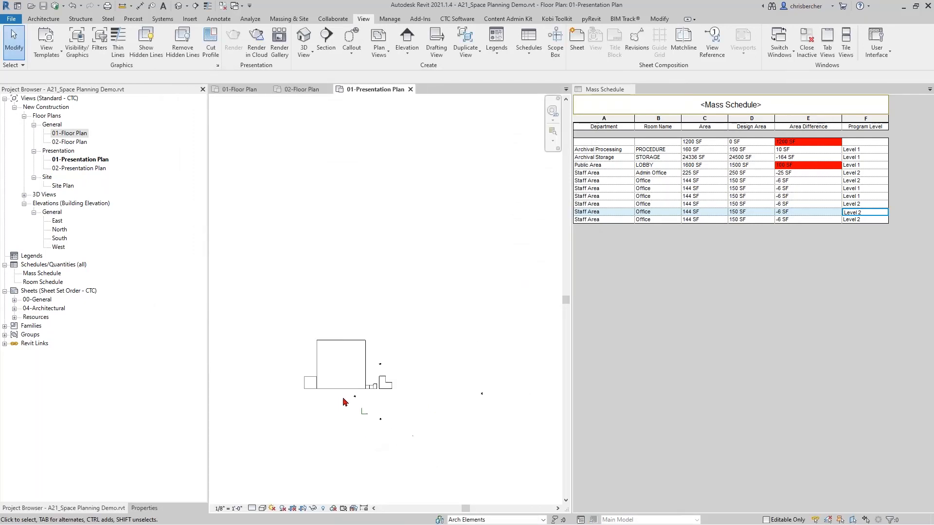
double_click(81, 133)
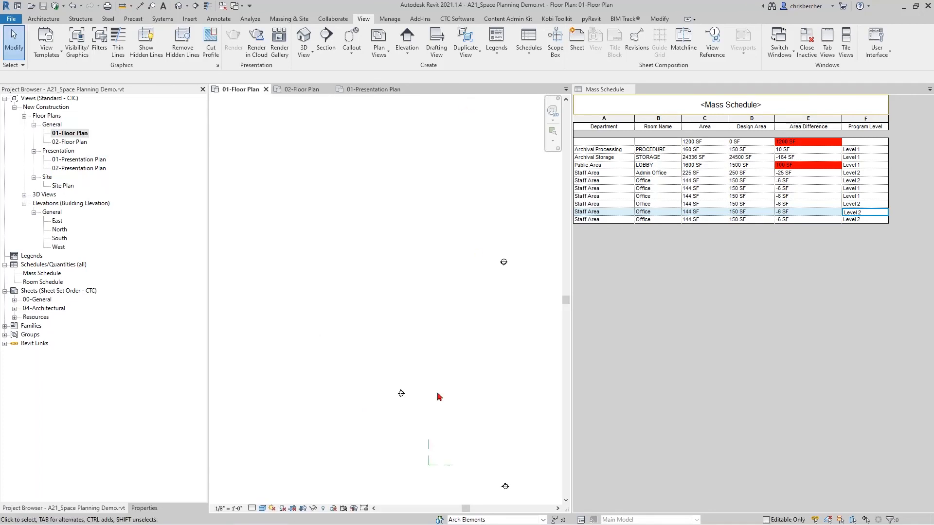
key("z")
key("f")
- Edit the visibility/graphics overrides of the Floor Plan - General template assigned to 01-Floor Plan and apply the template
left_click(145, 508)
left_click(149, 427)
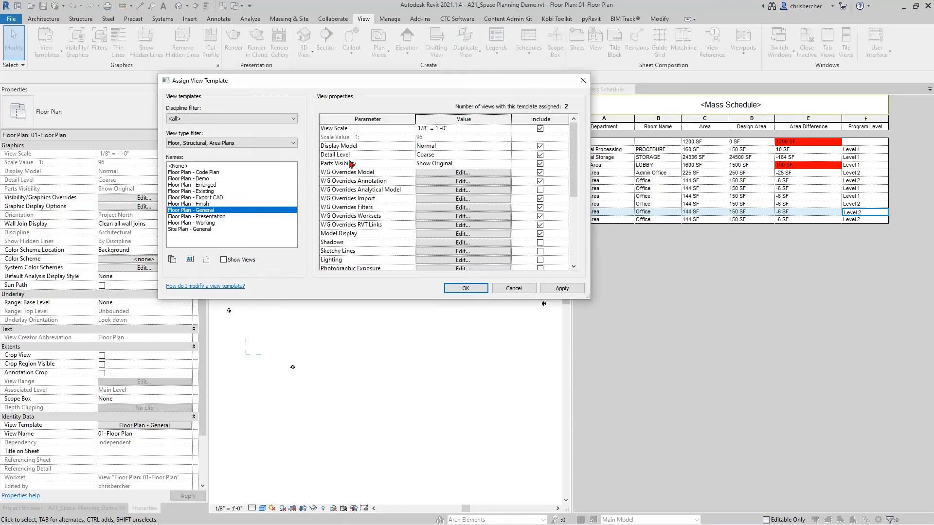
left_click(449, 181)
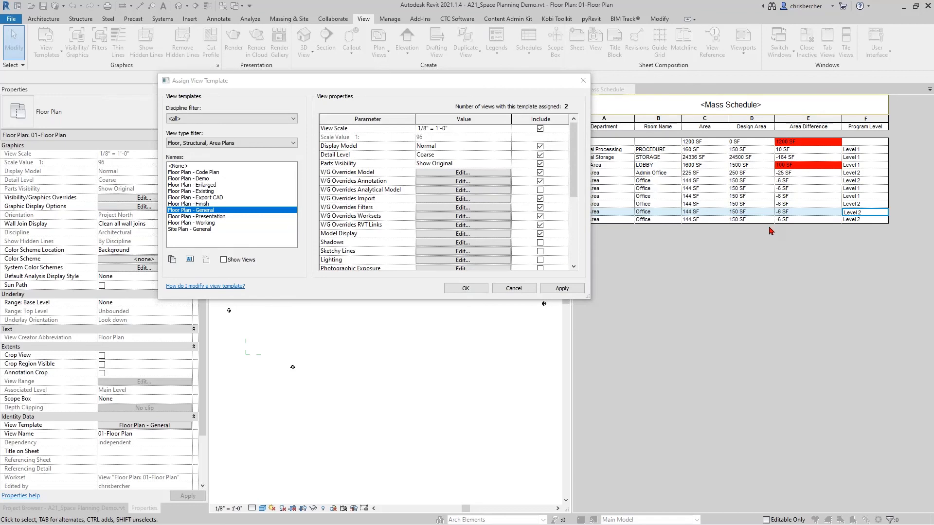
left_click(617, 332)
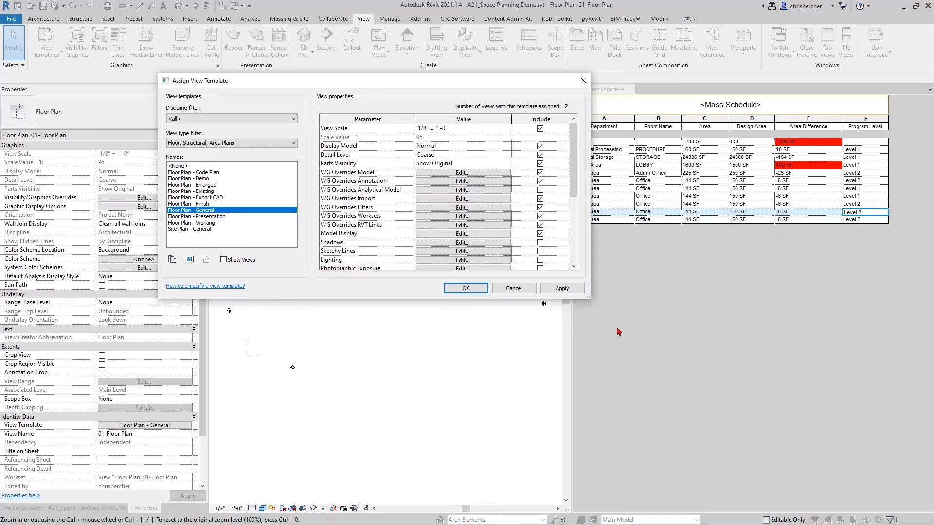
left_click(558, 291)
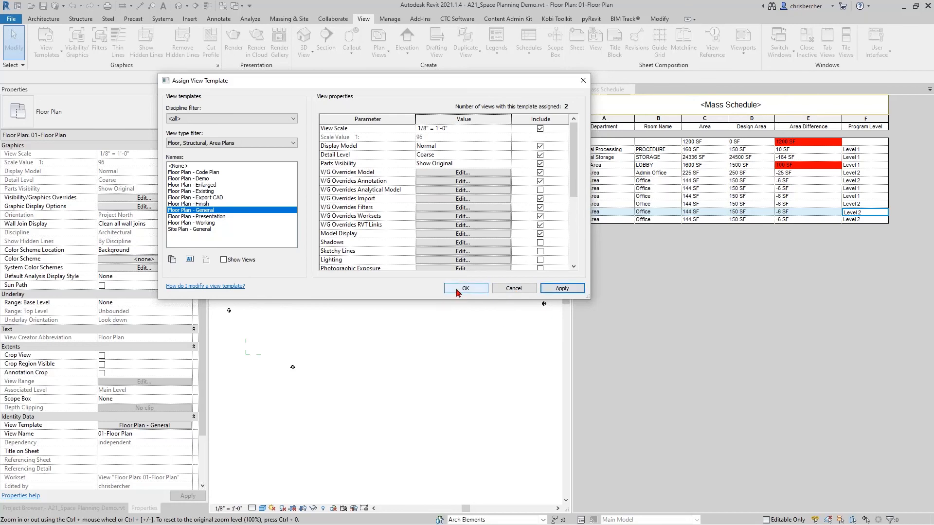
left_click(466, 288)
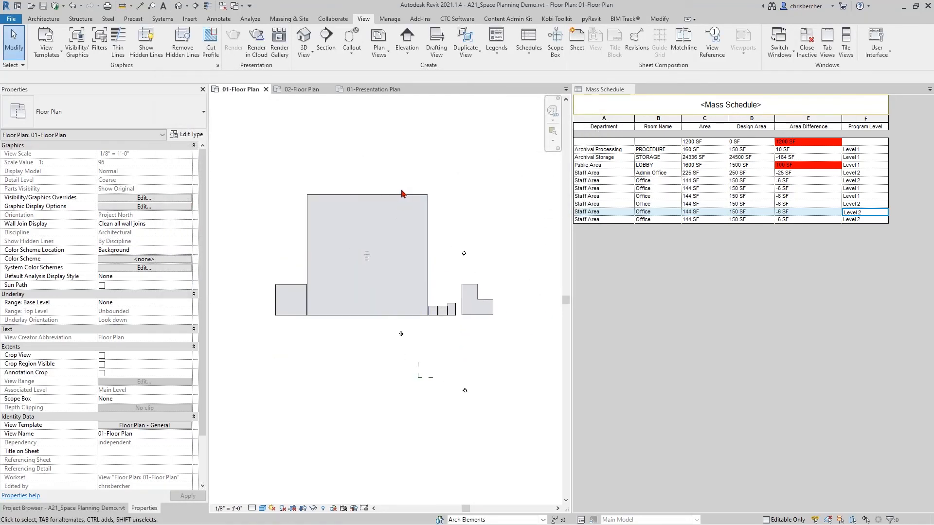
- Inspect the STORAGE mass's properties and Color Fill material against its shading in the 01-Floor Plan view
left_click(403, 197)
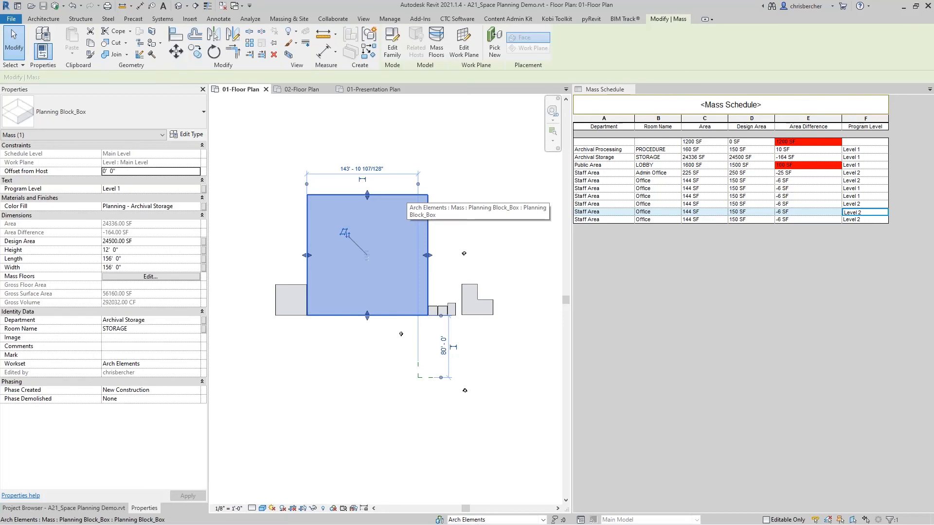
left_click(261, 494)
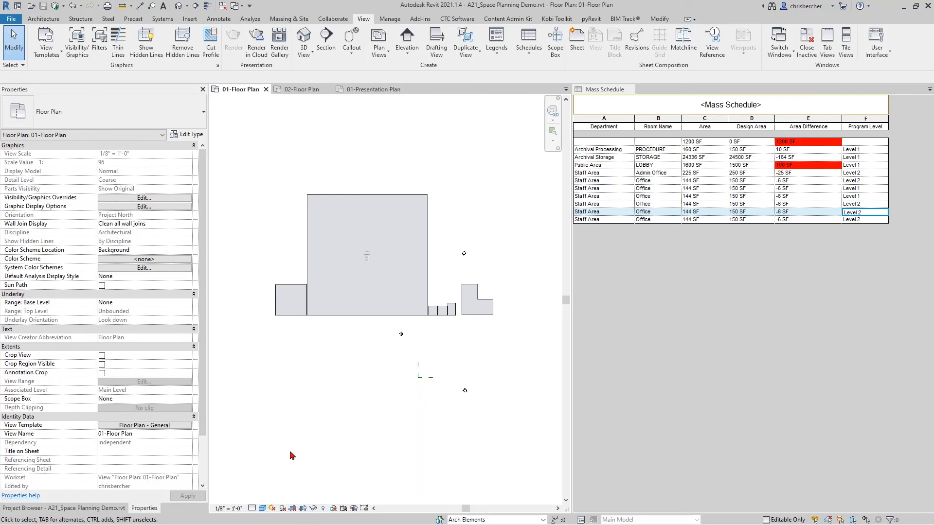
middle_click_drag(398, 195, 409, 187)
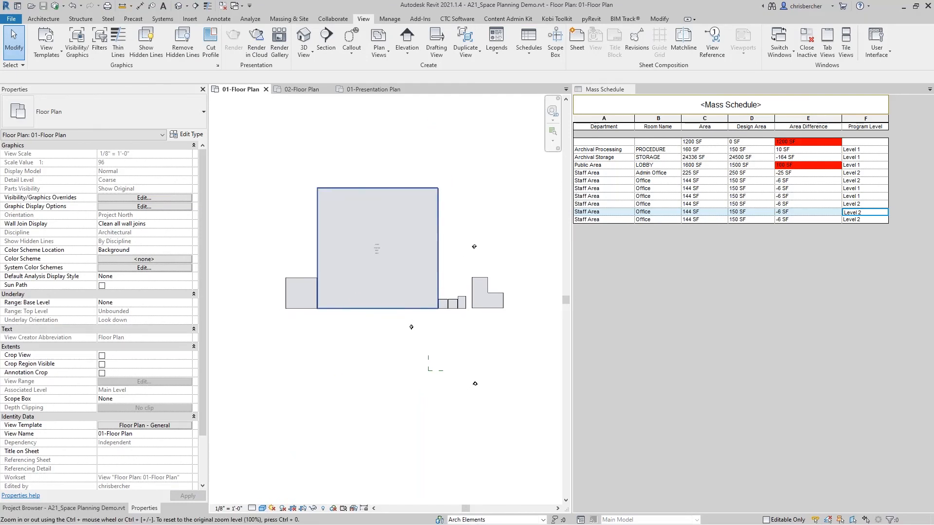
left_click(409, 188)
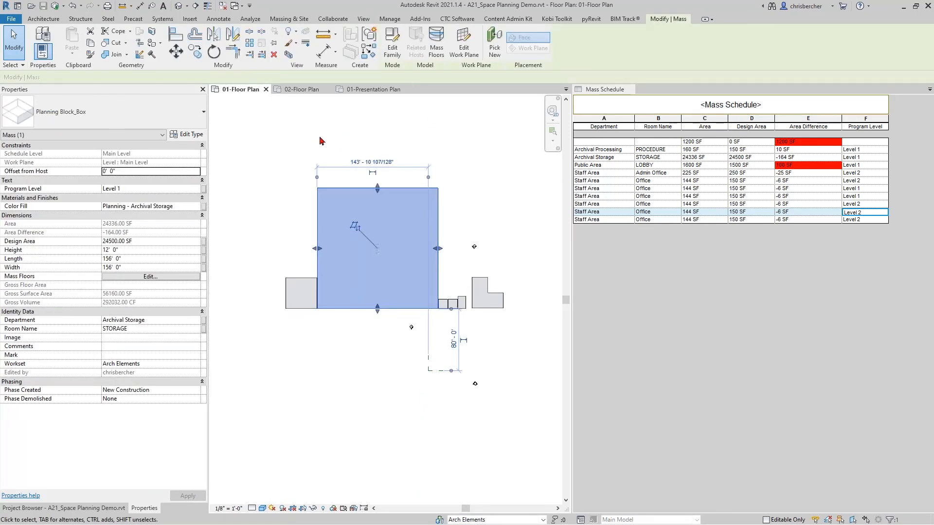
left_click(320, 139)
left_click(375, 198)
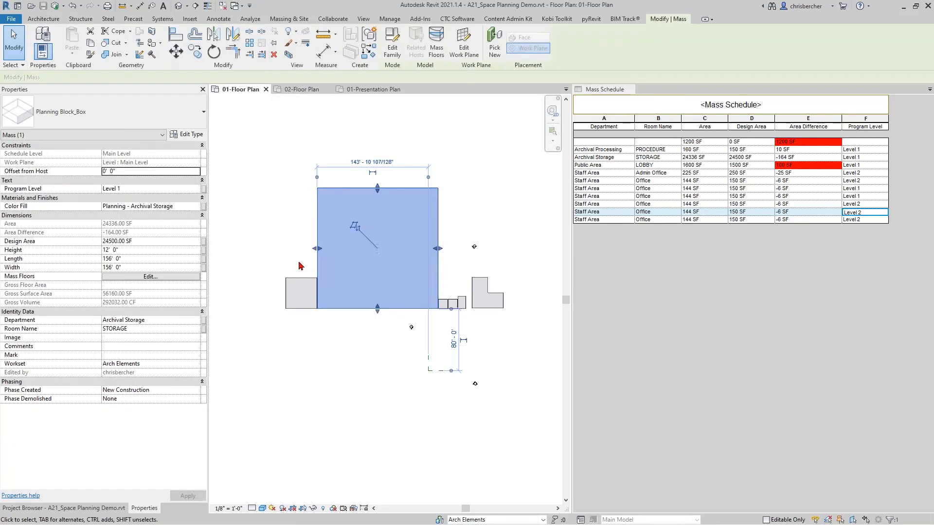
left_click(317, 167)
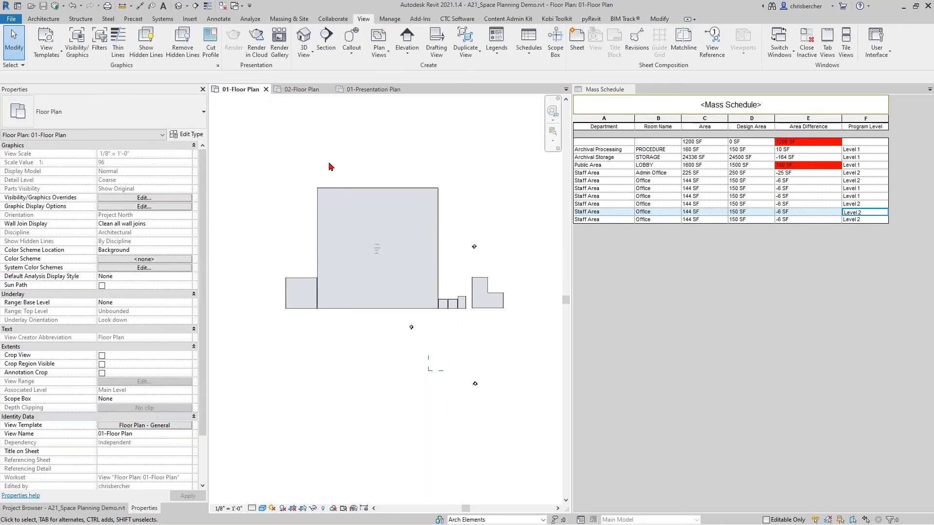
left_click(339, 196)
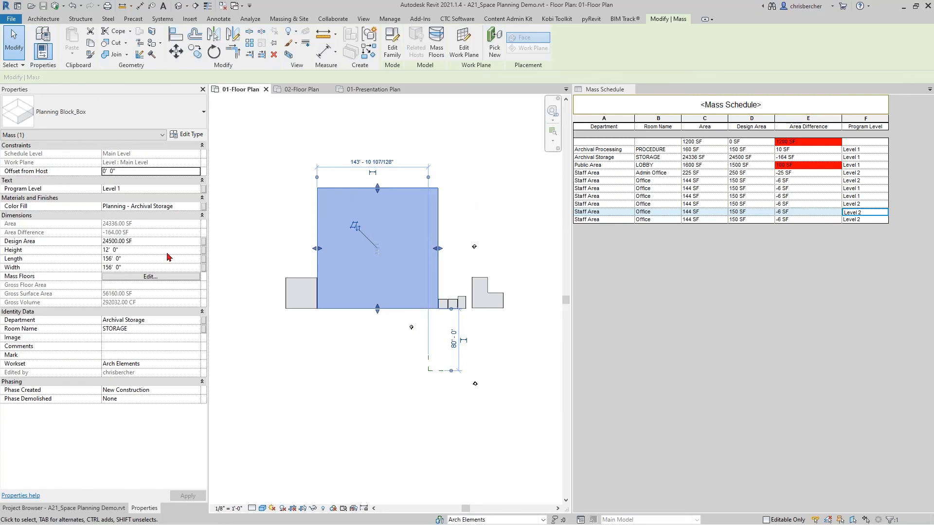
left_click(263, 223)
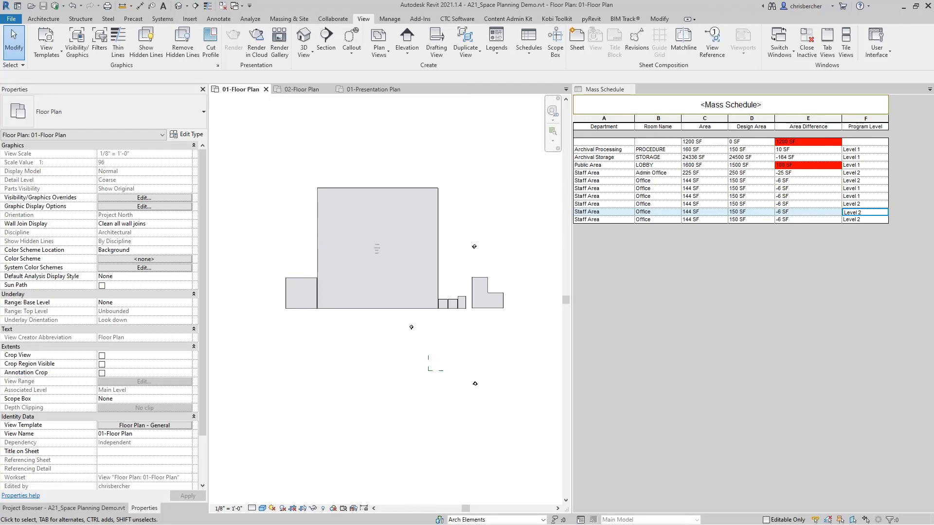
- Switch to Chrome and look over the product list and home page of the CTC Software website
left_click_drag(903, 278, 371, 4)
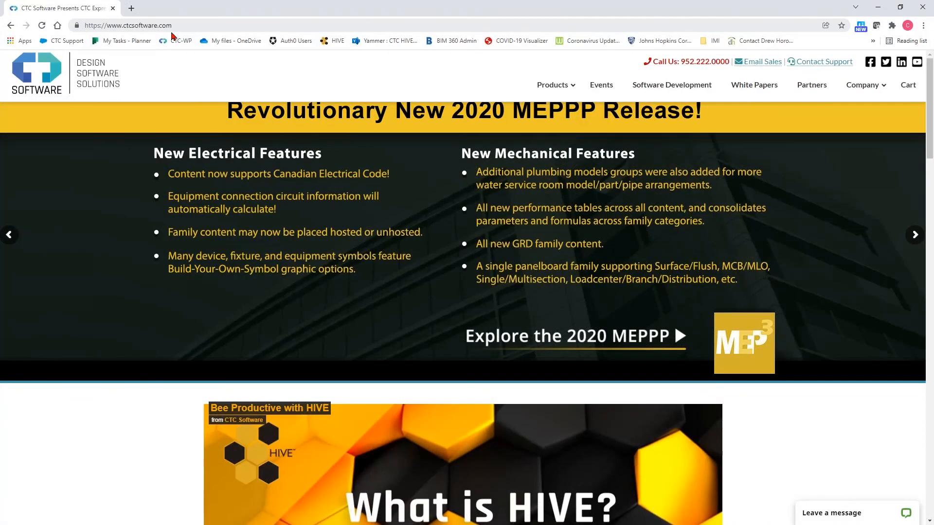
mouse_move(551, 90)
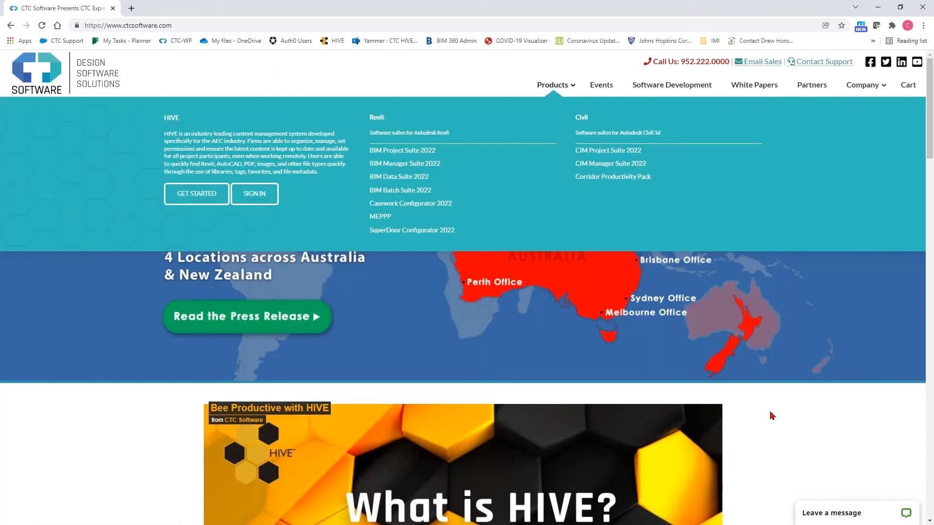
scroll(773, 416, "down", 1)
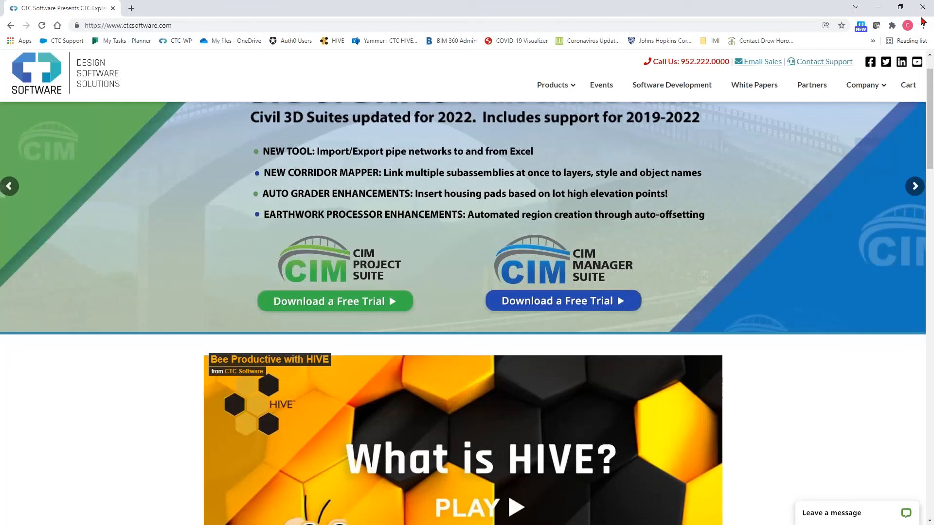
- Open the CTC Software YouTube channel from the website and browse its uploads and playlists
left_click(917, 62)
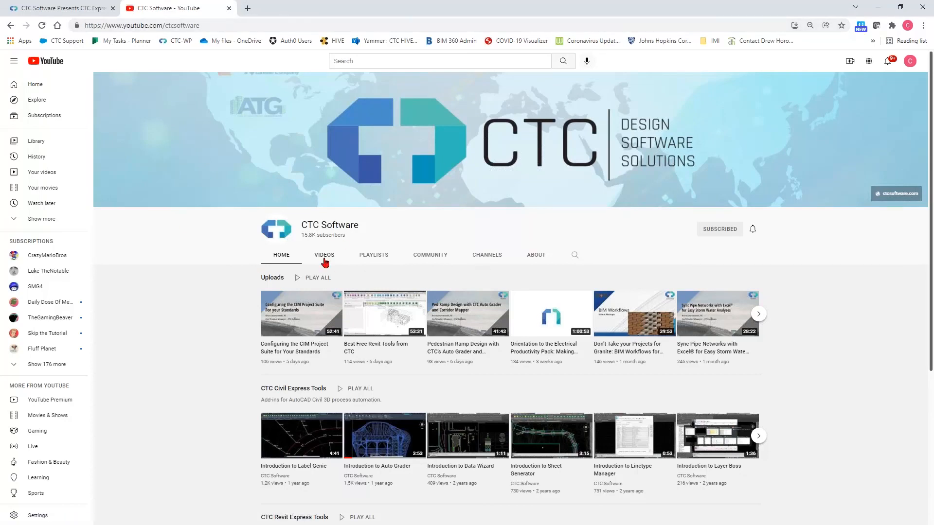
scroll(606, 283, "down", 3)
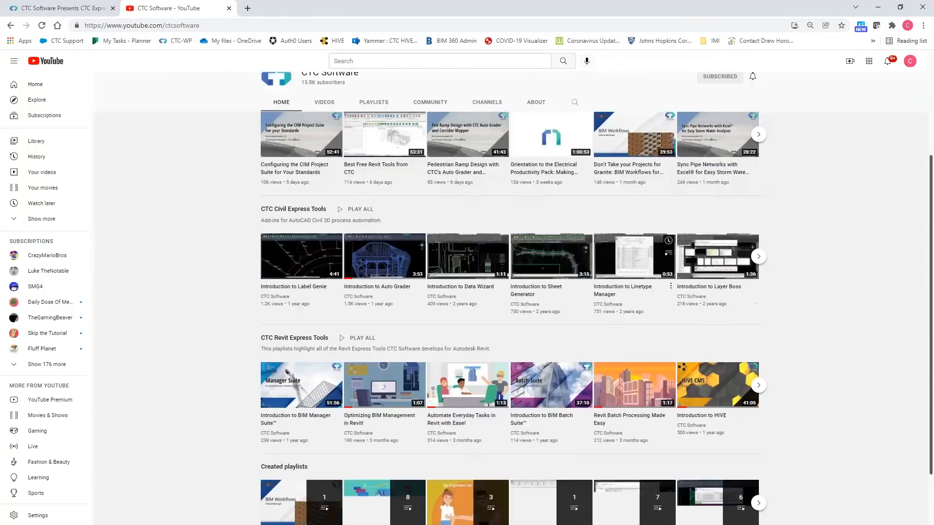
- Show the CTC Software channel's playlists and search the channel for Spreadsheet Link
scroll(608, 302, "up", 3)
left_click(394, 234)
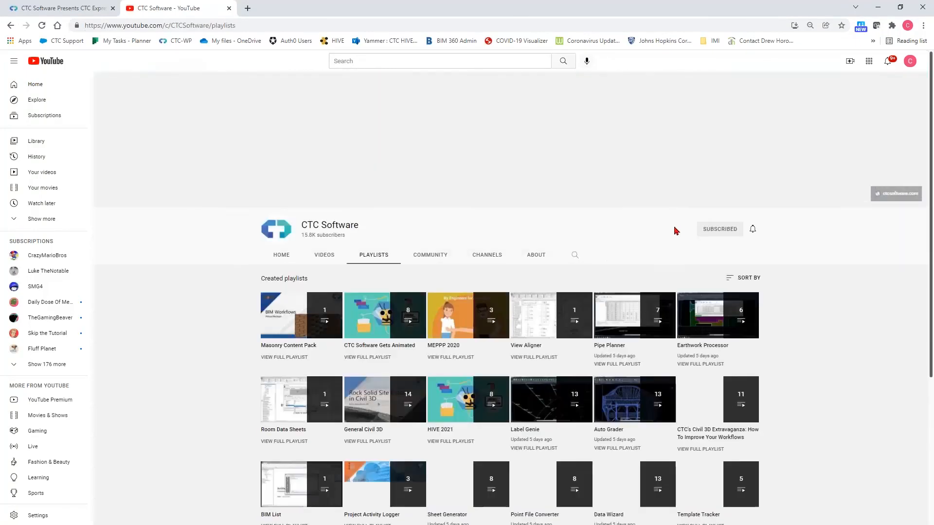
left_click(575, 254)
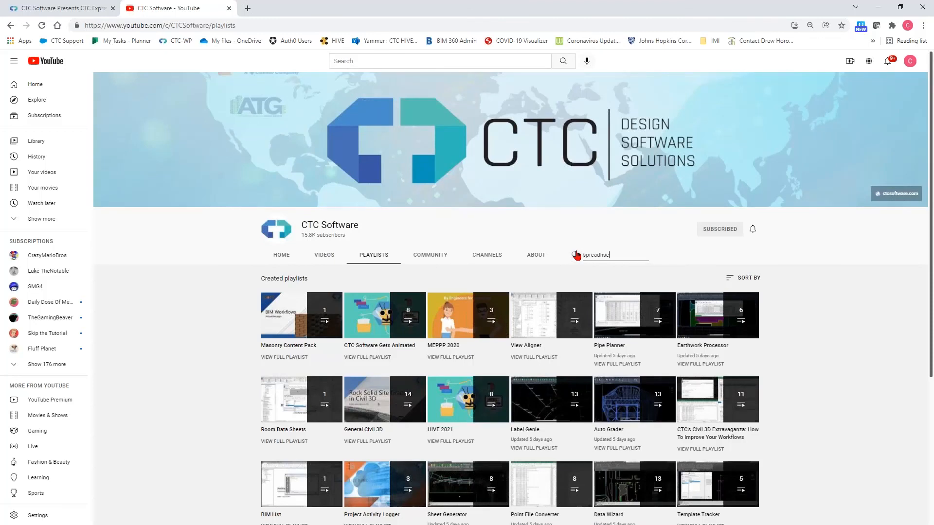
key("Return")
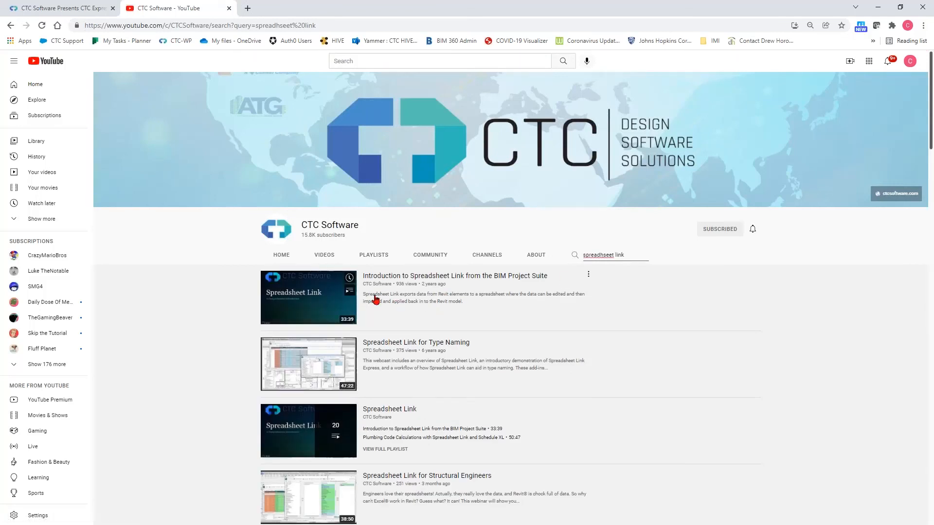
- Look through the channel's Spreadsheet Link search results, covering the webinars and workflow videos
scroll(380, 302, "down", 4)
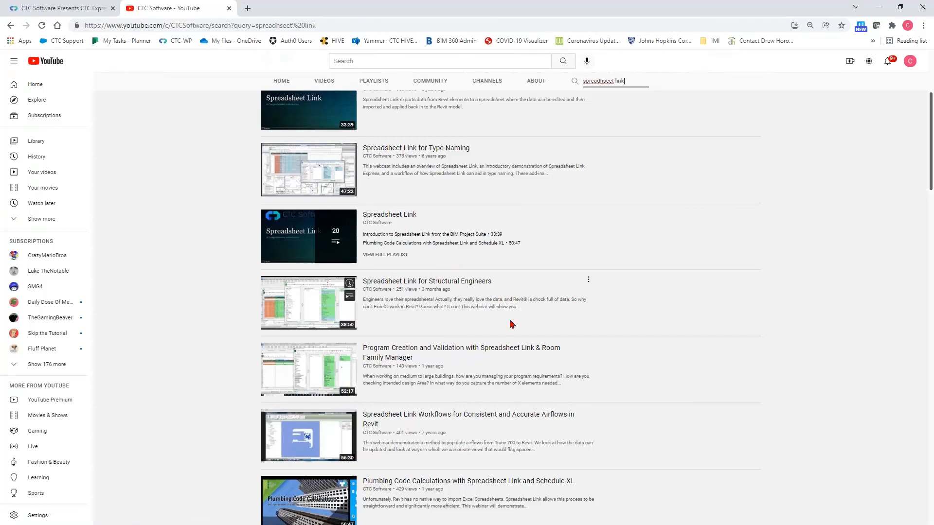
scroll(511, 324, "down", 2)
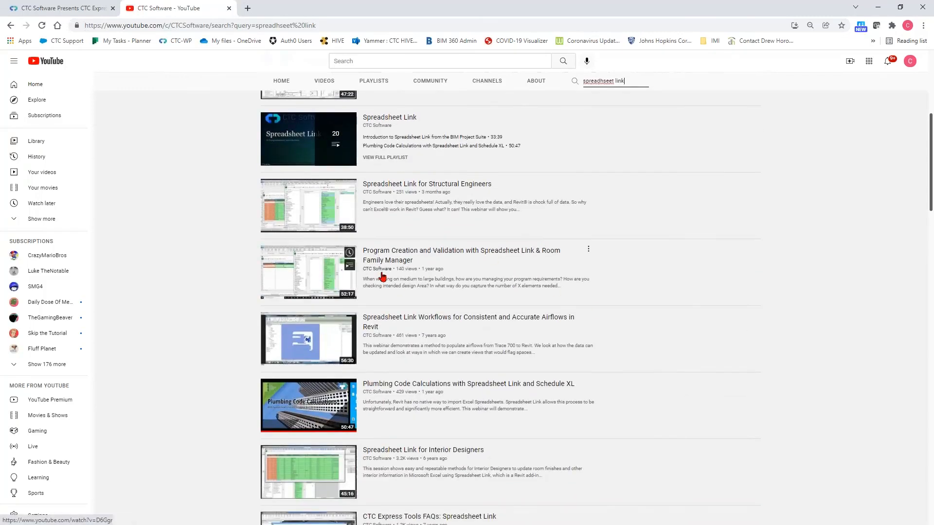
scroll(428, 263, "down", 7)
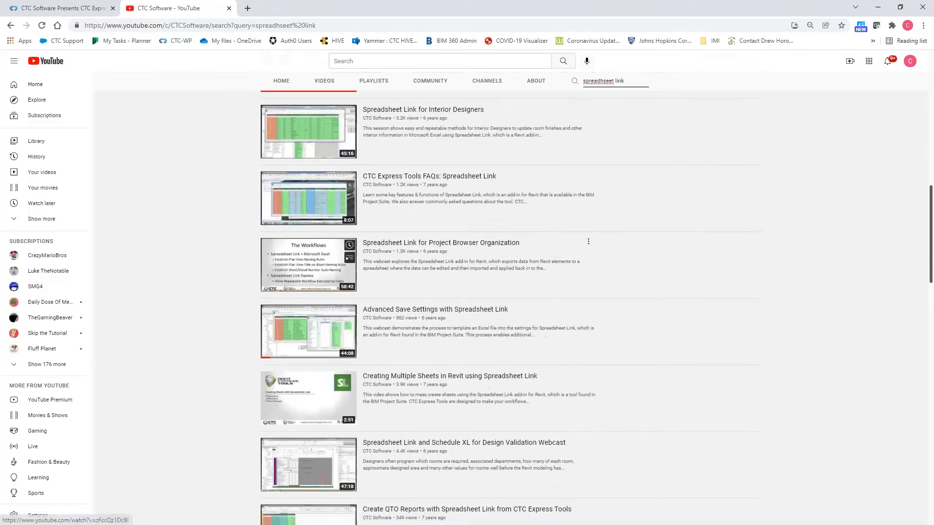
scroll(506, 217, "down", 2)
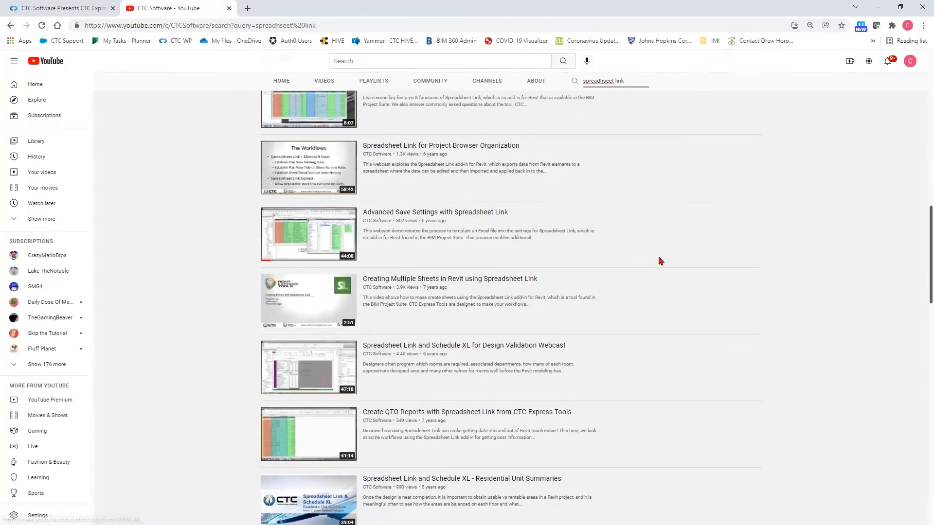
scroll(686, 263, "up", 7)
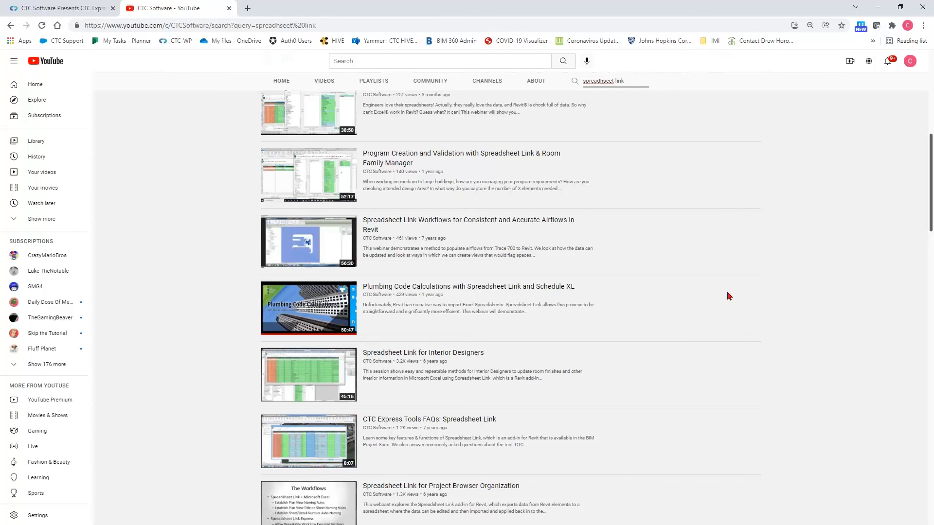
scroll(729, 295, "up", 5)
scroll(725, 293, "up", 3)
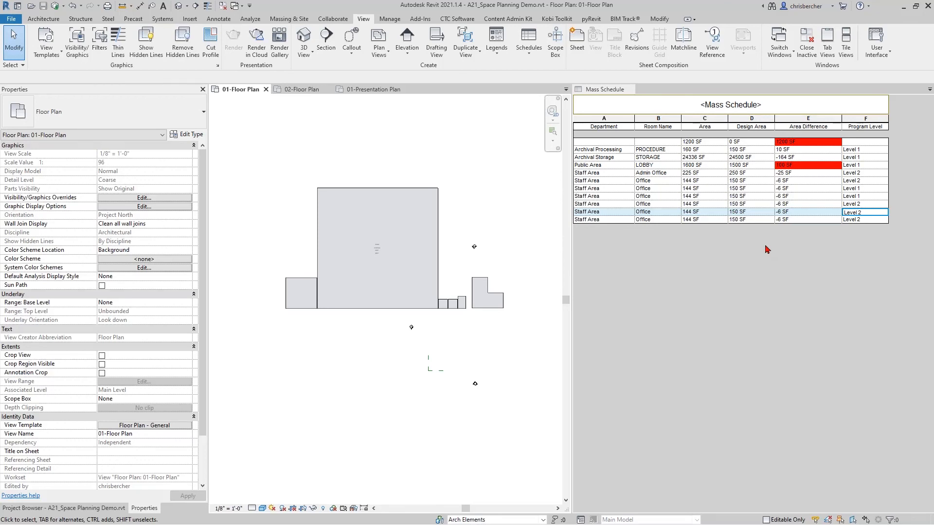
- Switch to Revit and display the CTC BIM Project Suite tools
left_click(459, 19)
left_click(451, 64)
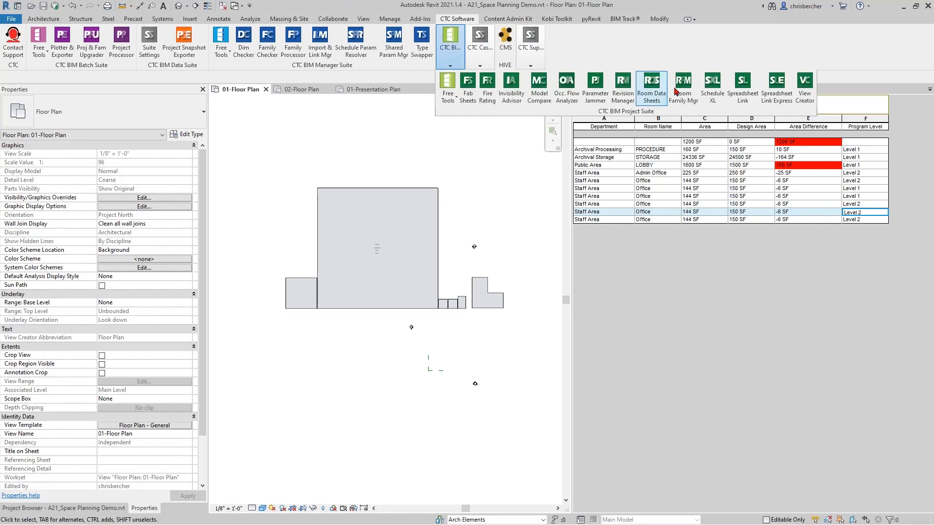